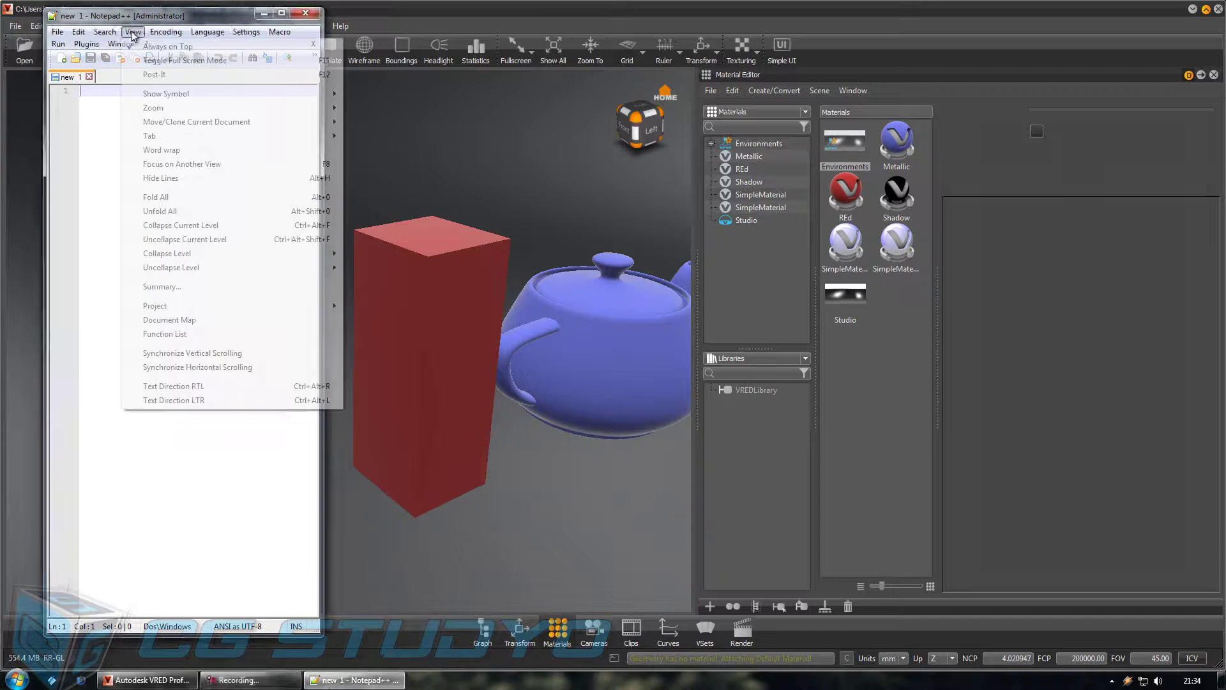
Step: Type three Turkish note lines on learning materials, starting with material creation and the editor's location
click(84, 93)
text(f)
text(ersimizde kap)
text(maları t)
text(anıyacağız)
key(Return)
key(Return)
text(İlk önce kaplama oluşturma ile b)
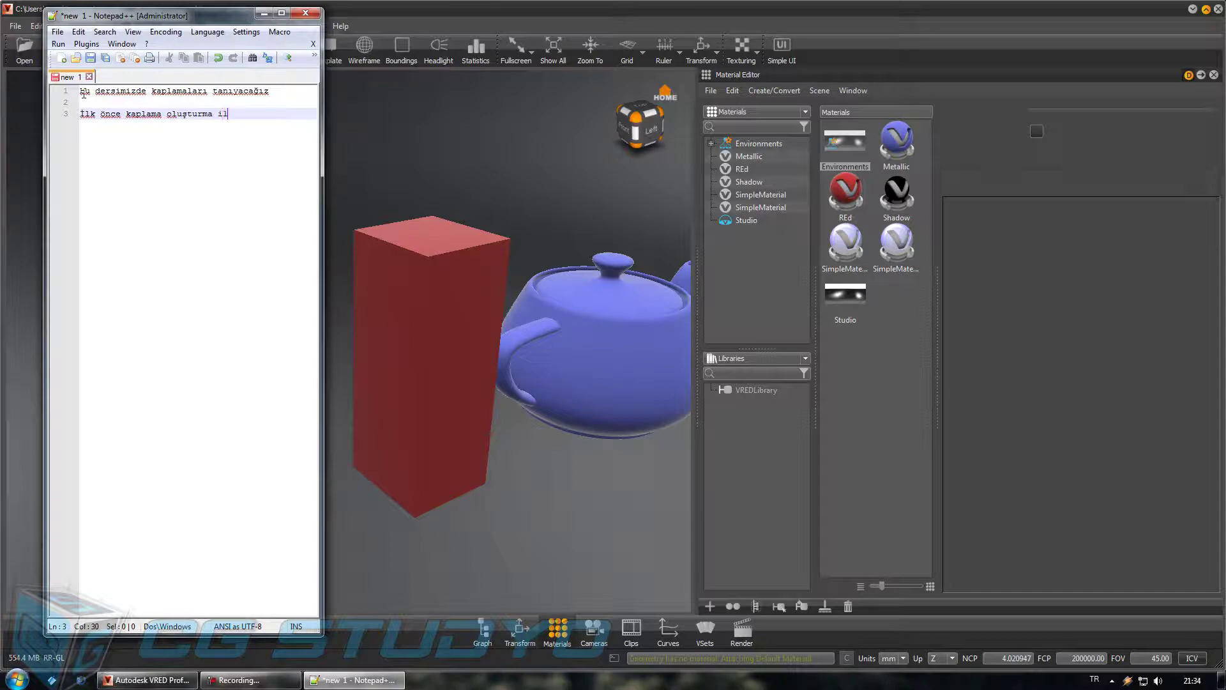
text(aşlayalım)
key(Return)
text(kaplama ediötürüm)
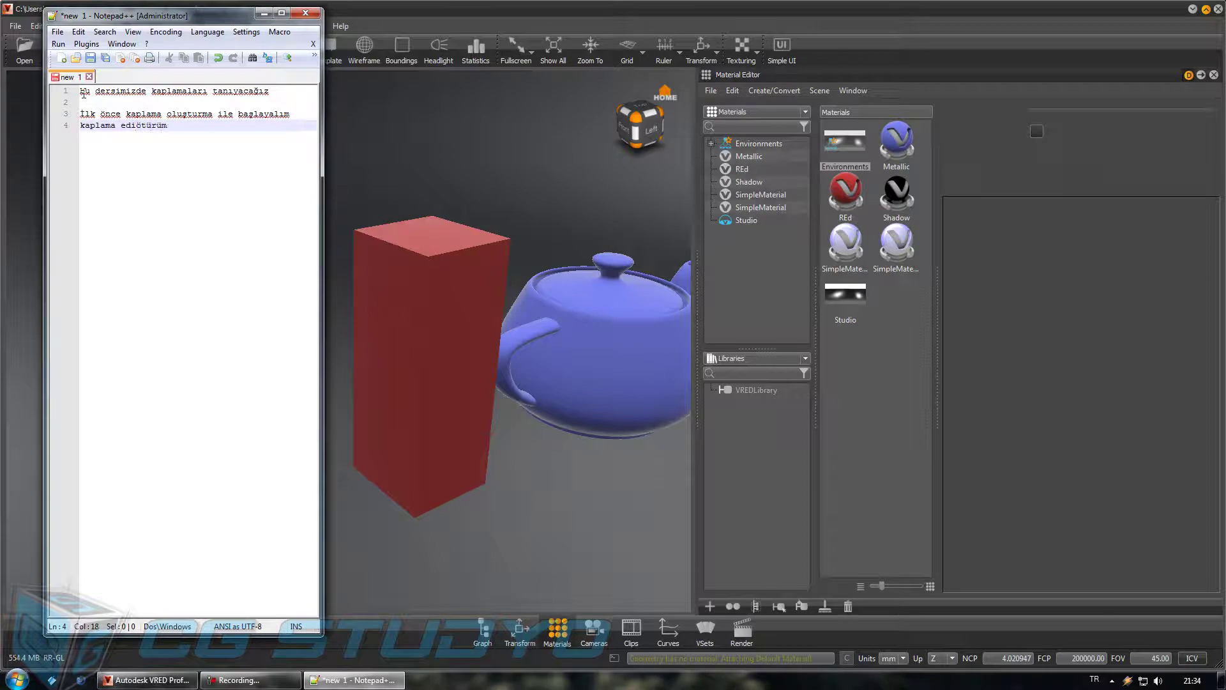
text(z sağ)
key(BackSpace)
text(anda görüldüğü bölüm)
key(Return)
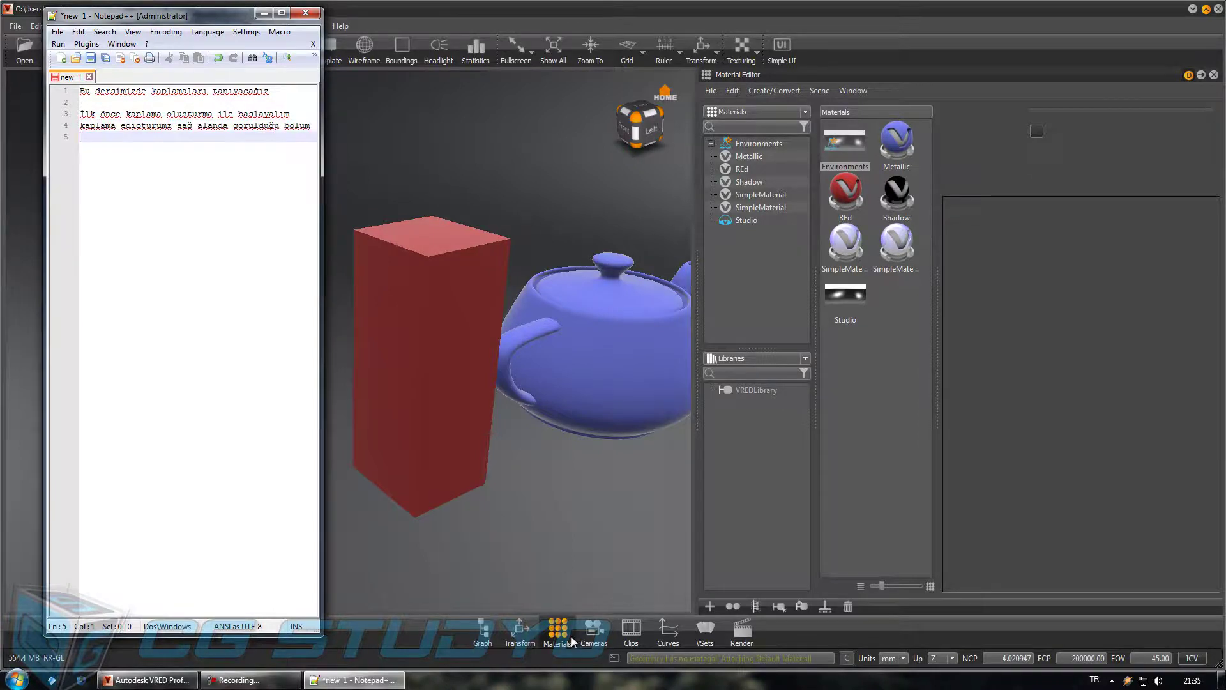
click(573, 638)
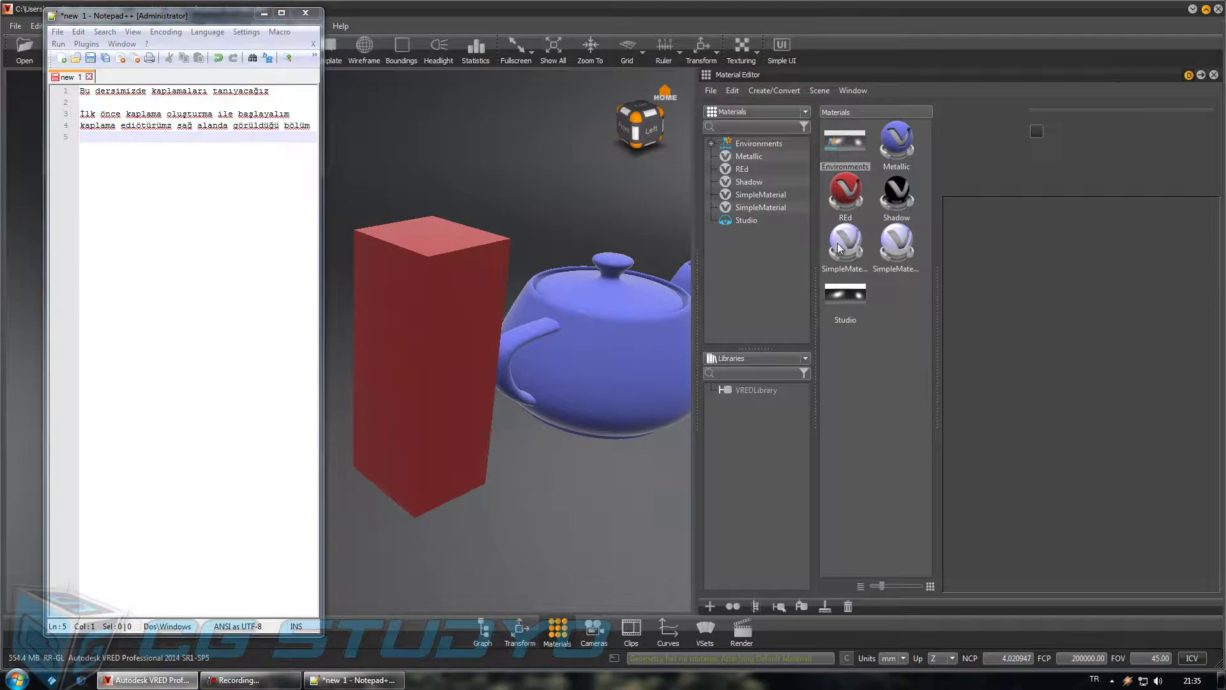
Step: Add a note line saying materials are created here ('...buradan oluşturmaktayız')
right_click(731, 290)
mouse_move(816, 297)
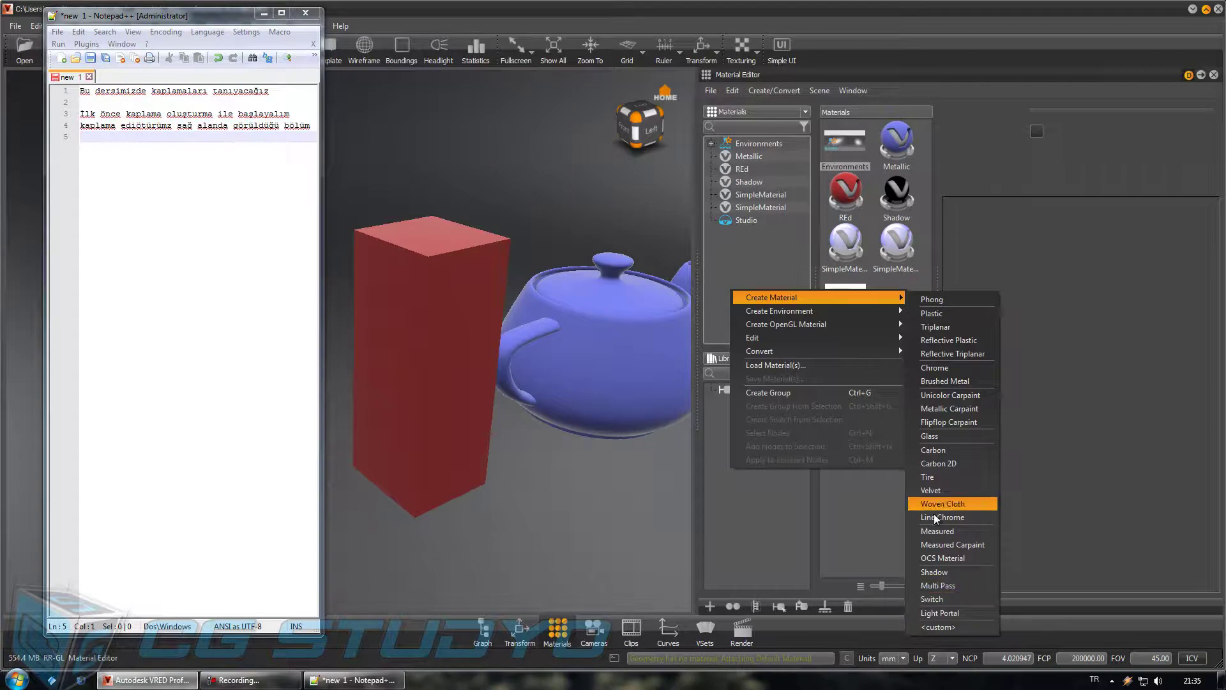
click(99, 145)
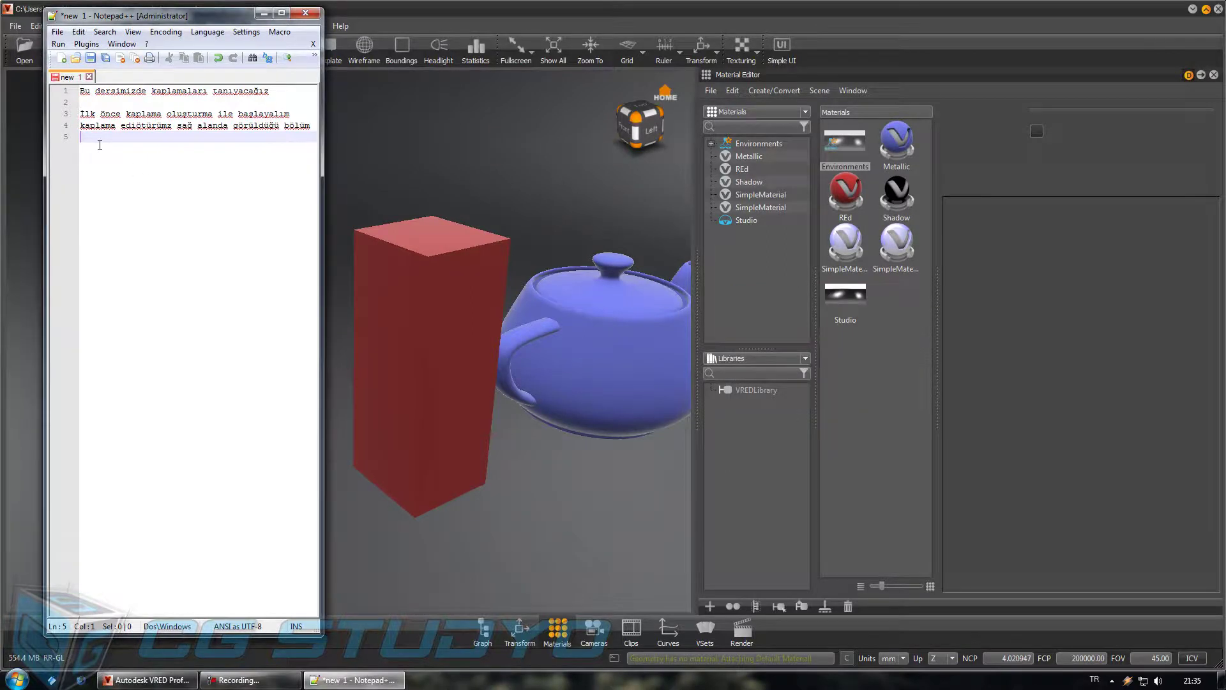
text(Kaplar)
text(amızı bura)
text(dan oluş)
text(turmaktayız)
key(Return)
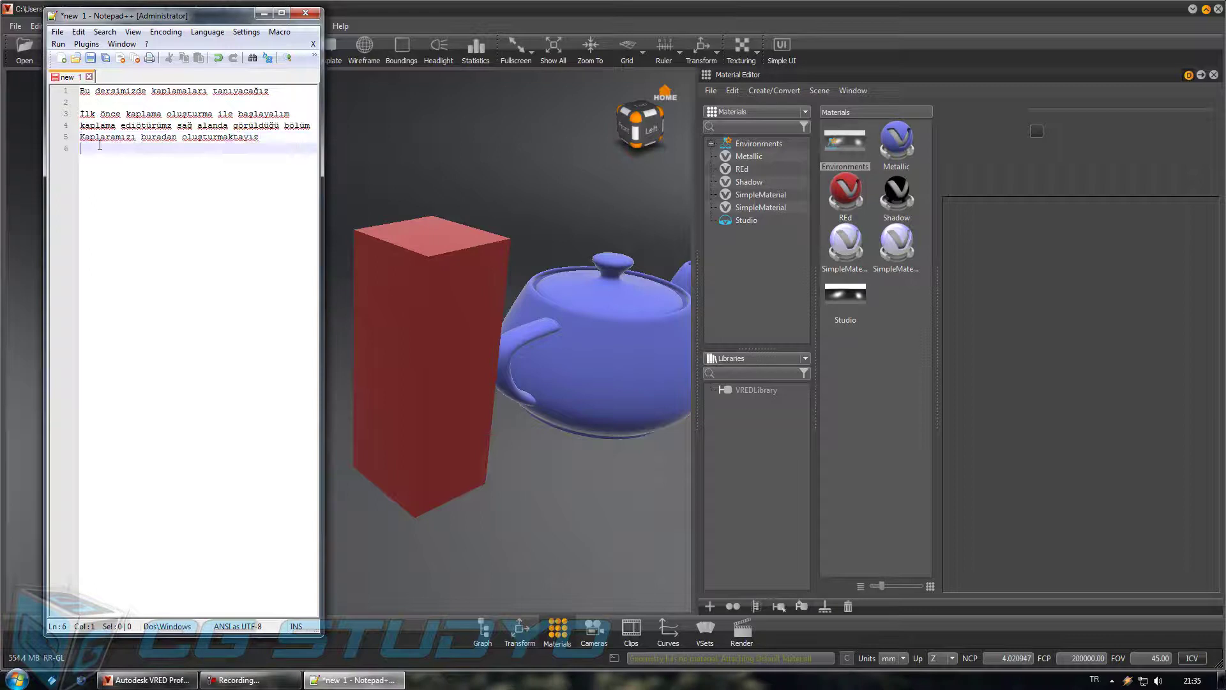
Step: Create a new Plastic material in the Materials list and select it
right_click(726, 243)
mouse_move(766, 250)
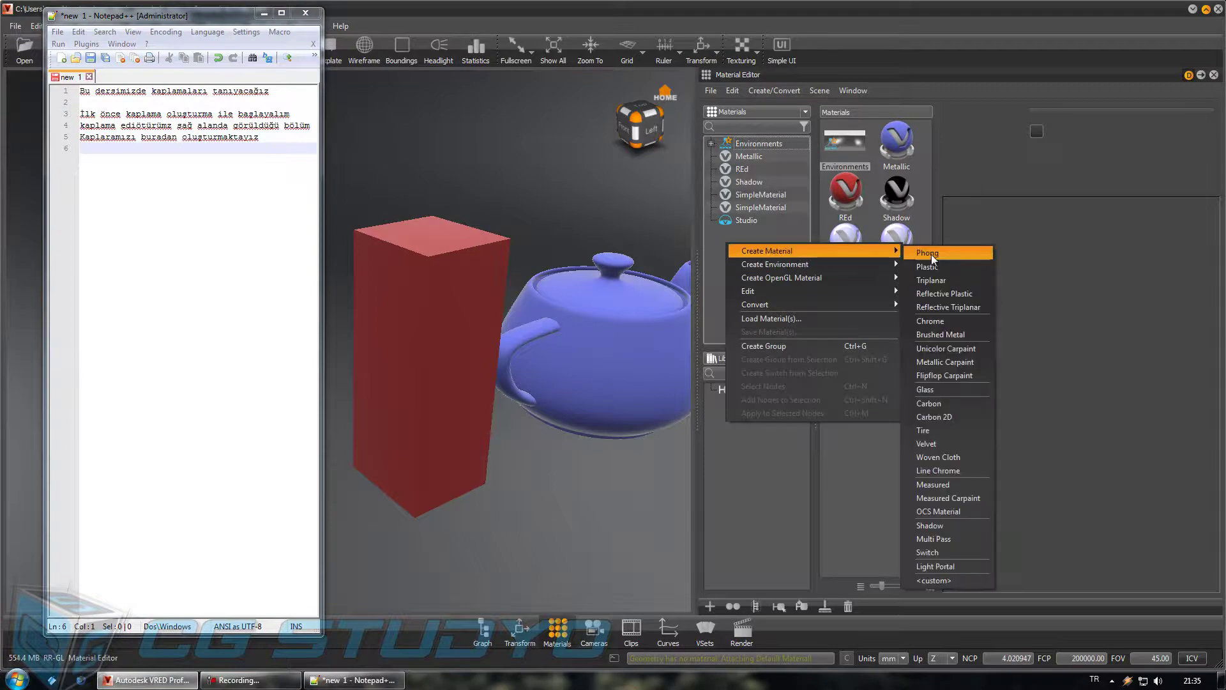
click(928, 270)
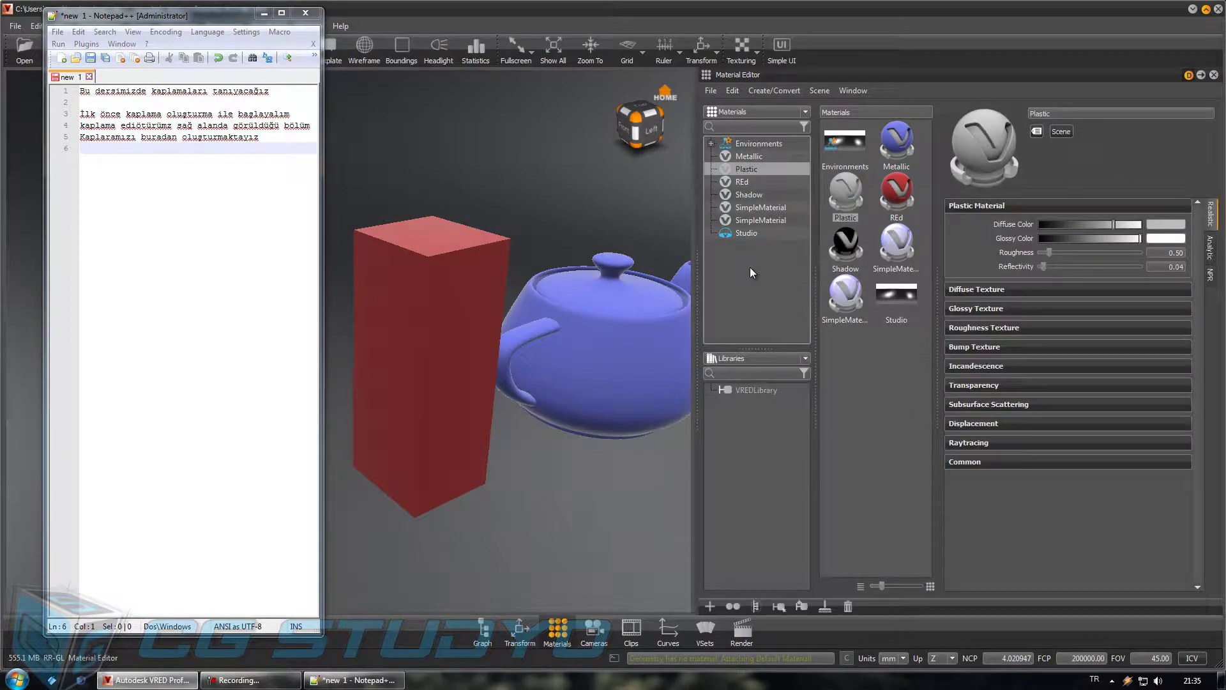
click(751, 275)
click(750, 171)
Step: Delete the duplicate SimpleMaterial, then reselect the Plastic material
click(748, 184)
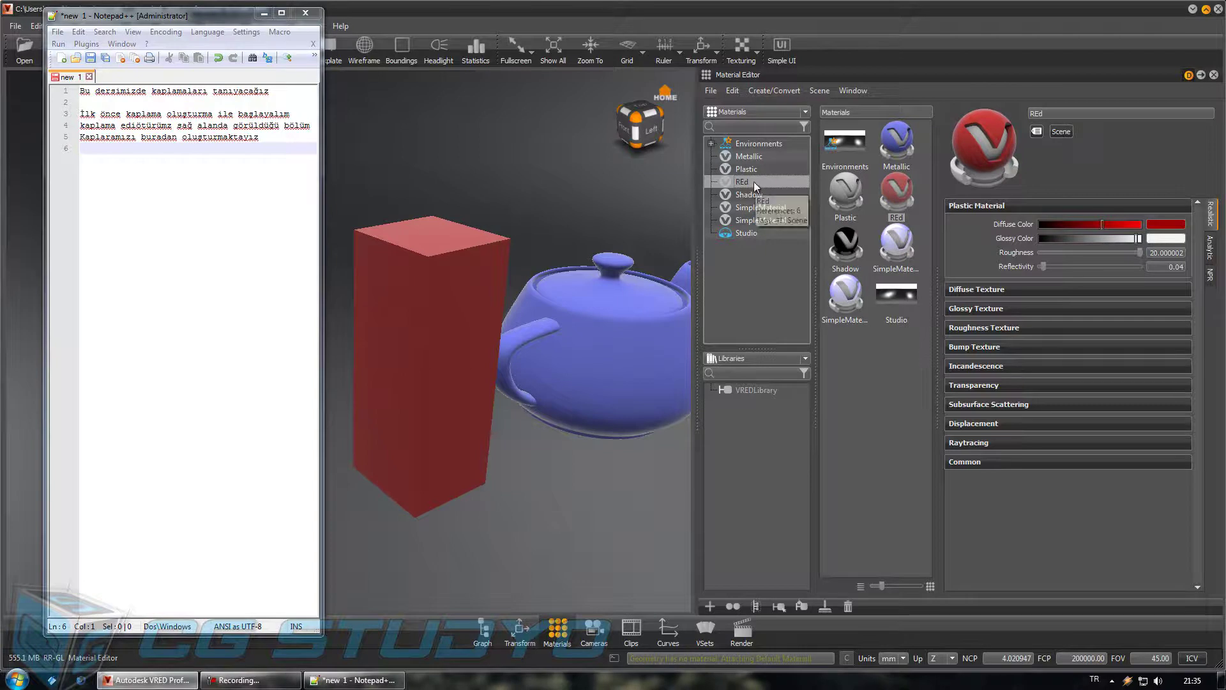
ctrl+click(759, 158)
ctrl+click(753, 194)
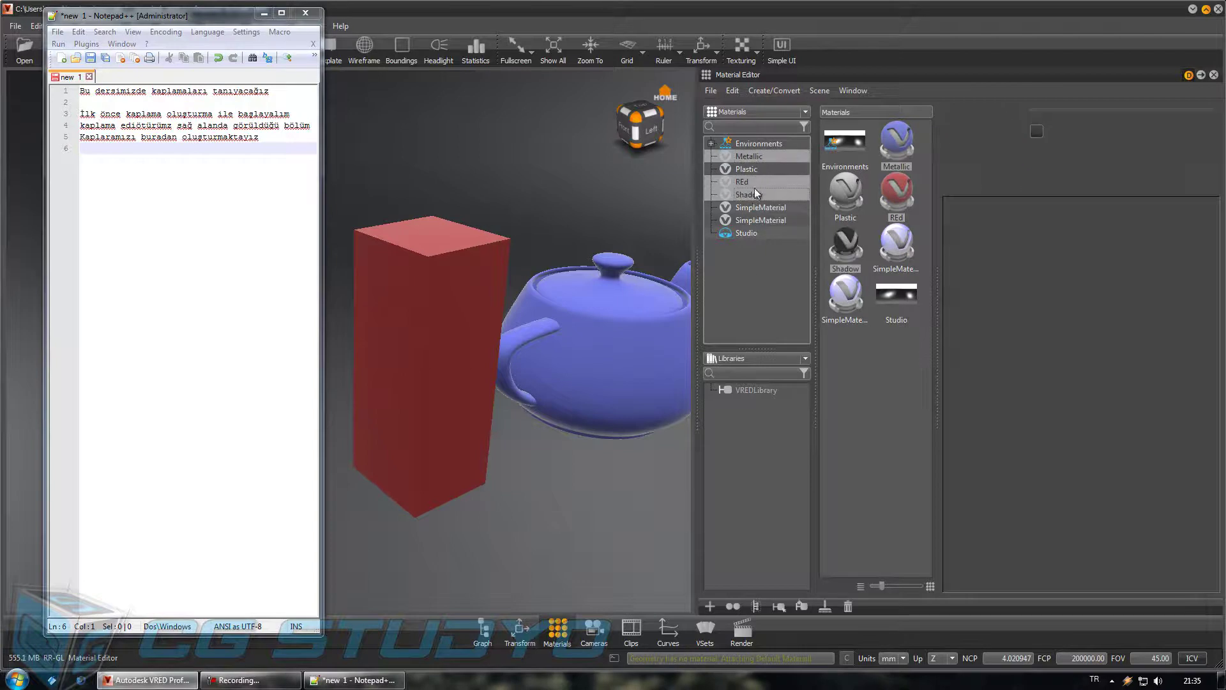
ctrl+click(754, 194)
ctrl+click(766, 208)
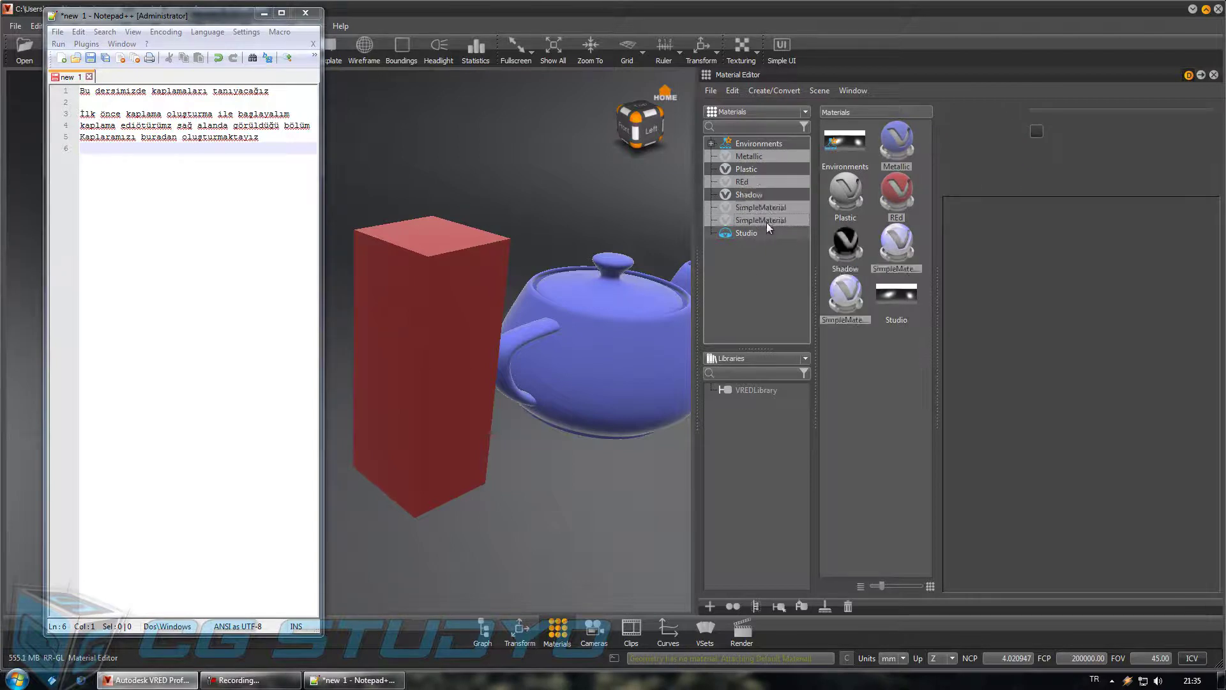
key(Delete)
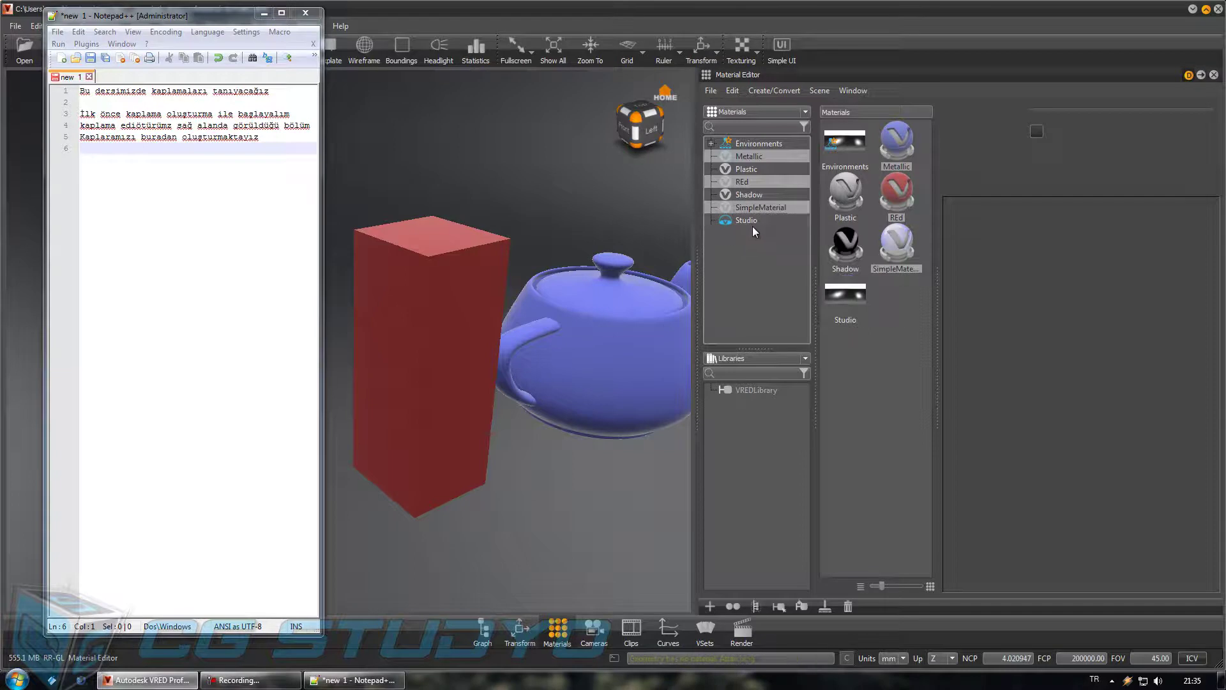
click(763, 207)
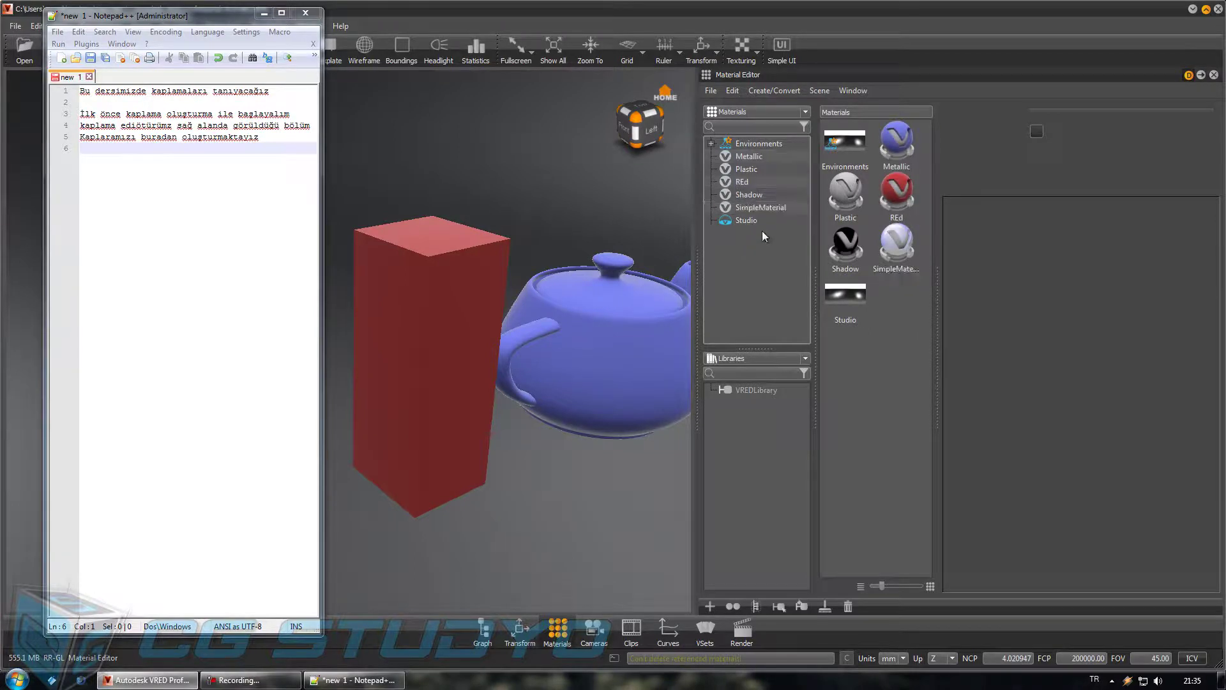
click(744, 181)
click(753, 168)
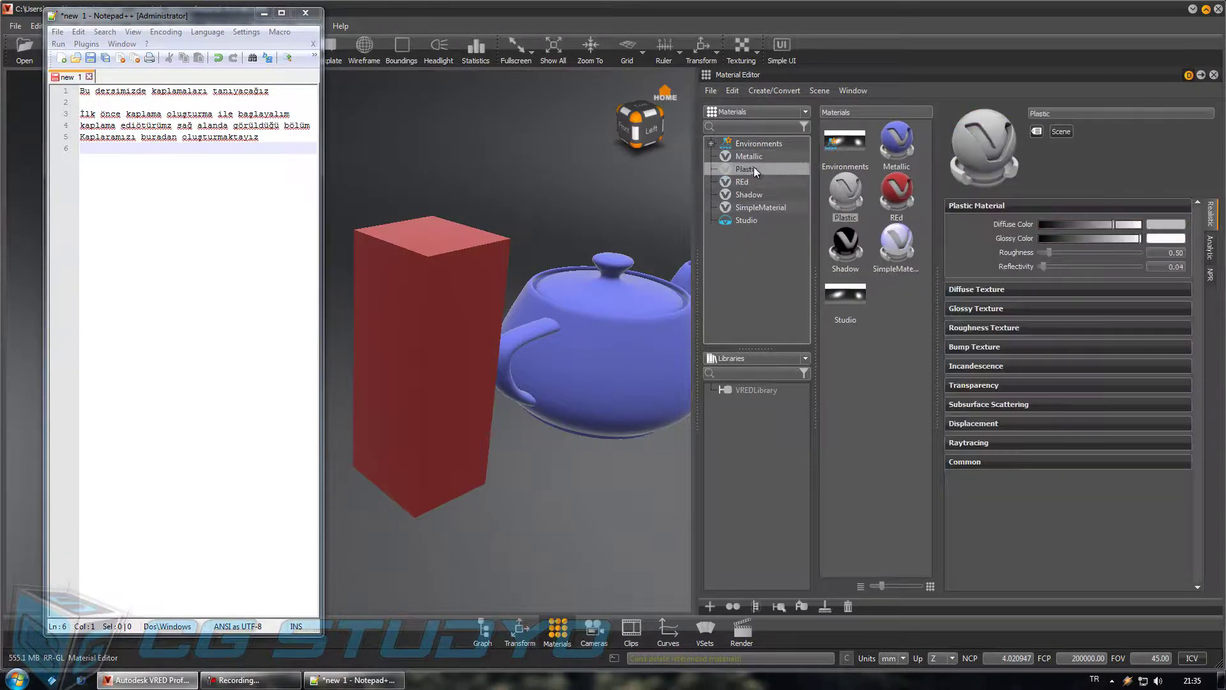
Step: Add the note 'Plastik adından anlaşılacağı gibi plastik yüzeyler elde etmek için'
click(127, 184)
click(116, 152)
text(Plastik)
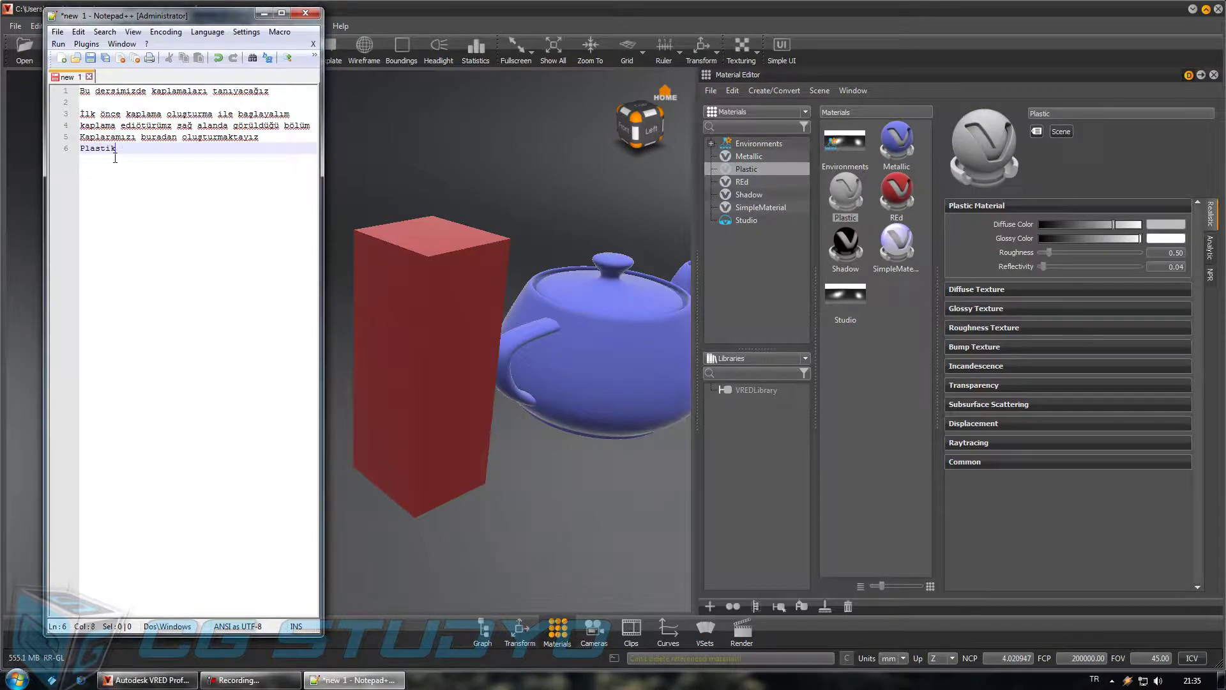
text(adından)
key(BackSpace)
text(acağı gi)
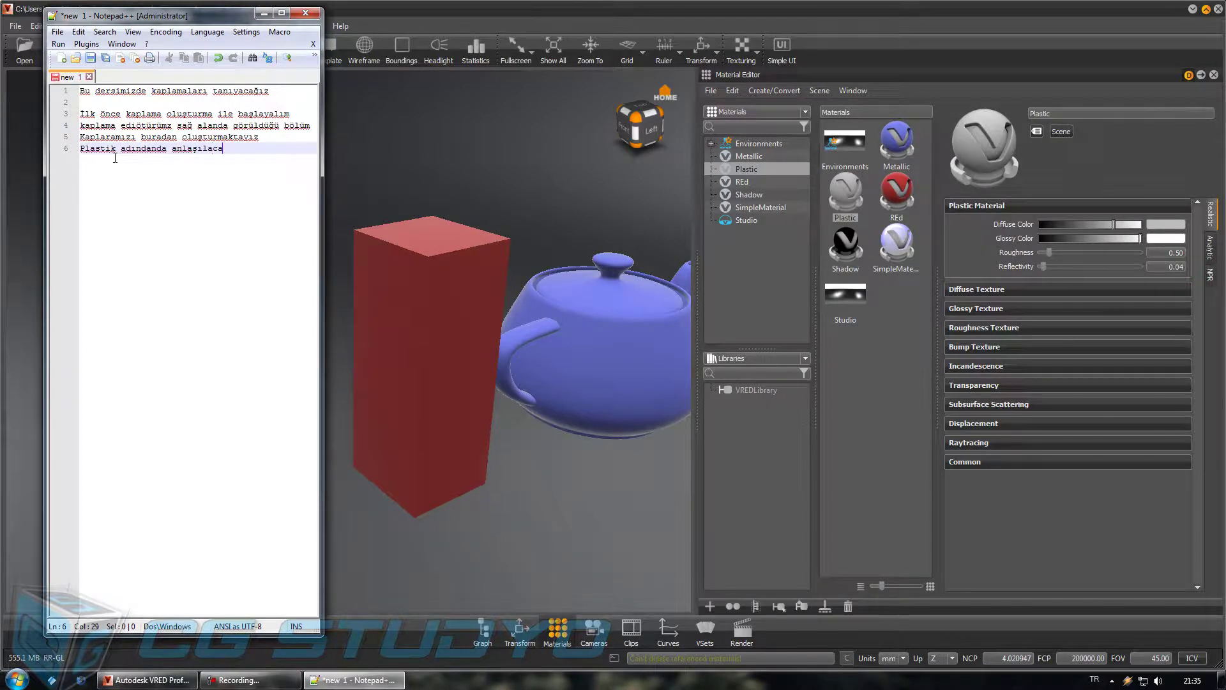
text(bi plastik)
key(Return)
text(y)
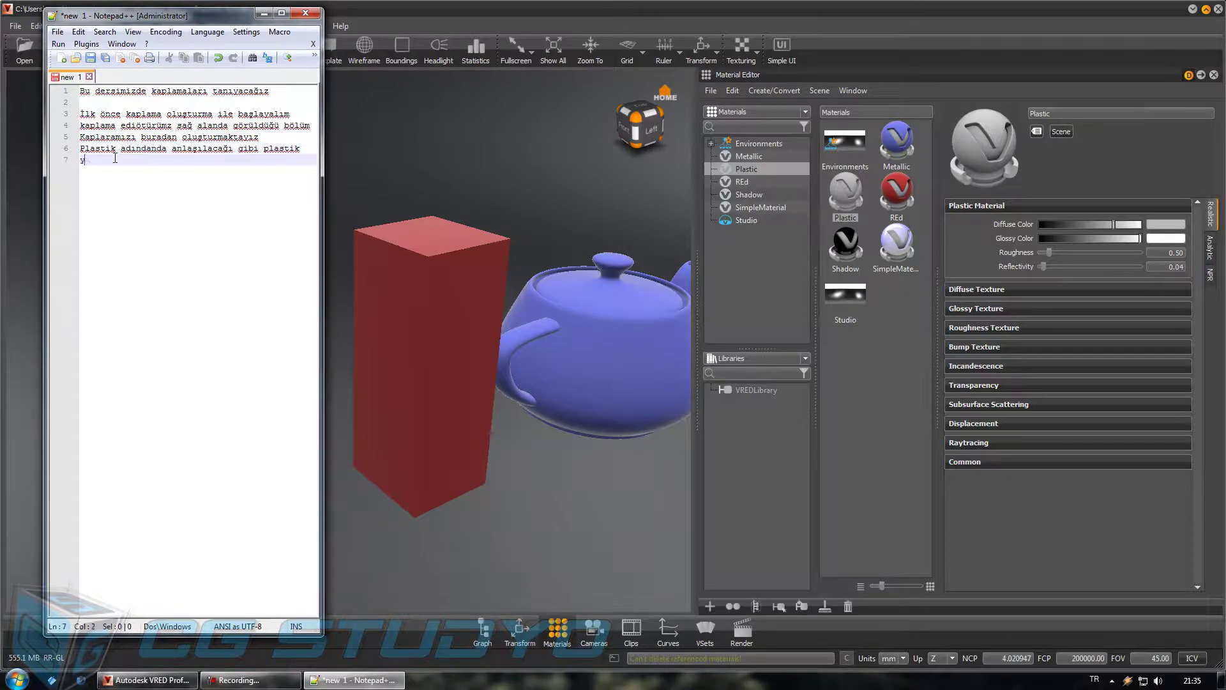
text(üzeyler elde e)
text(tmek i)
text(çindir.)
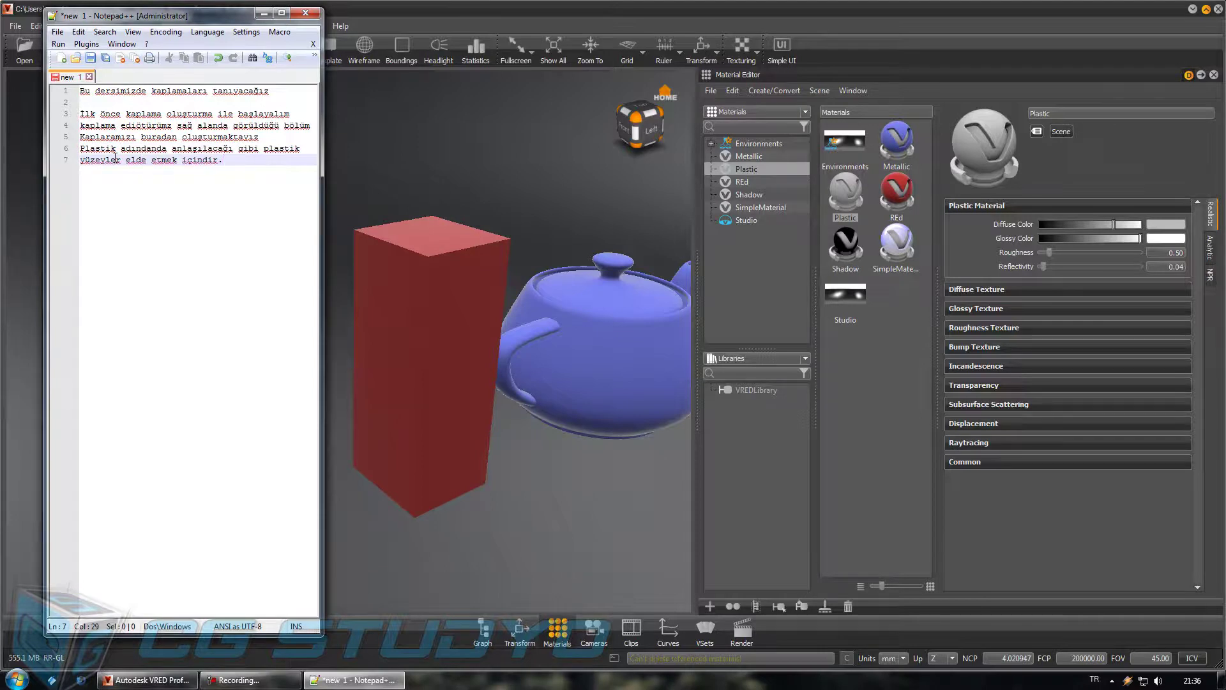
Step: Apply the Plastic material to the red box and turn on raytraced rendering
drag(849, 200, 488, 333)
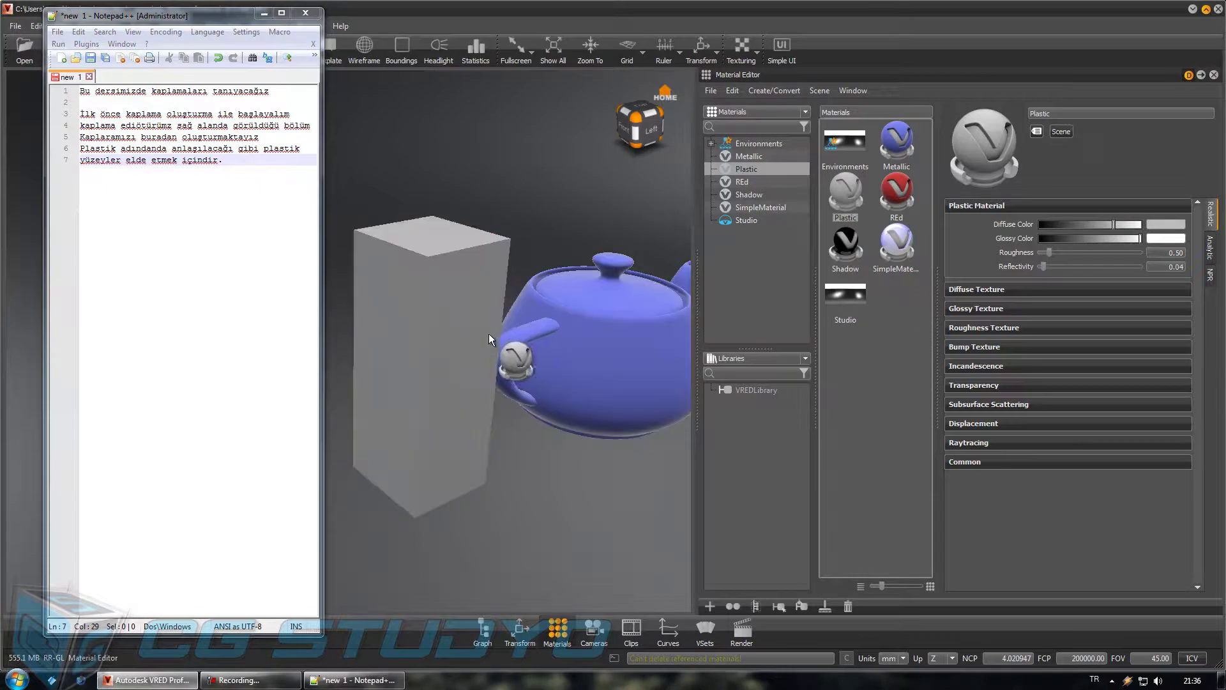
mouse_move(181, 16)
mouse_down()
mouse_move(163, 102)
mouse_move(169, 27)
mouse_up()
click(170, 44)
Step: View from the left, then orbit and zoom in to face the grey box and teapot
click(651, 128)
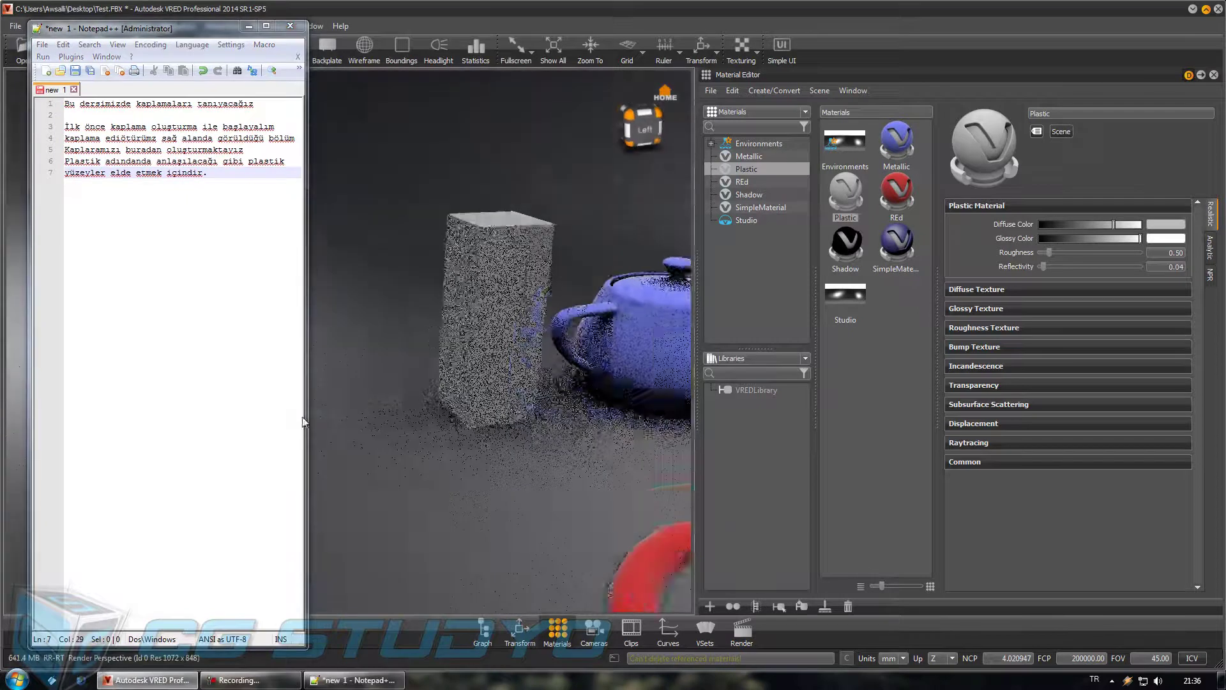
scroll(392, 508, down, 2)
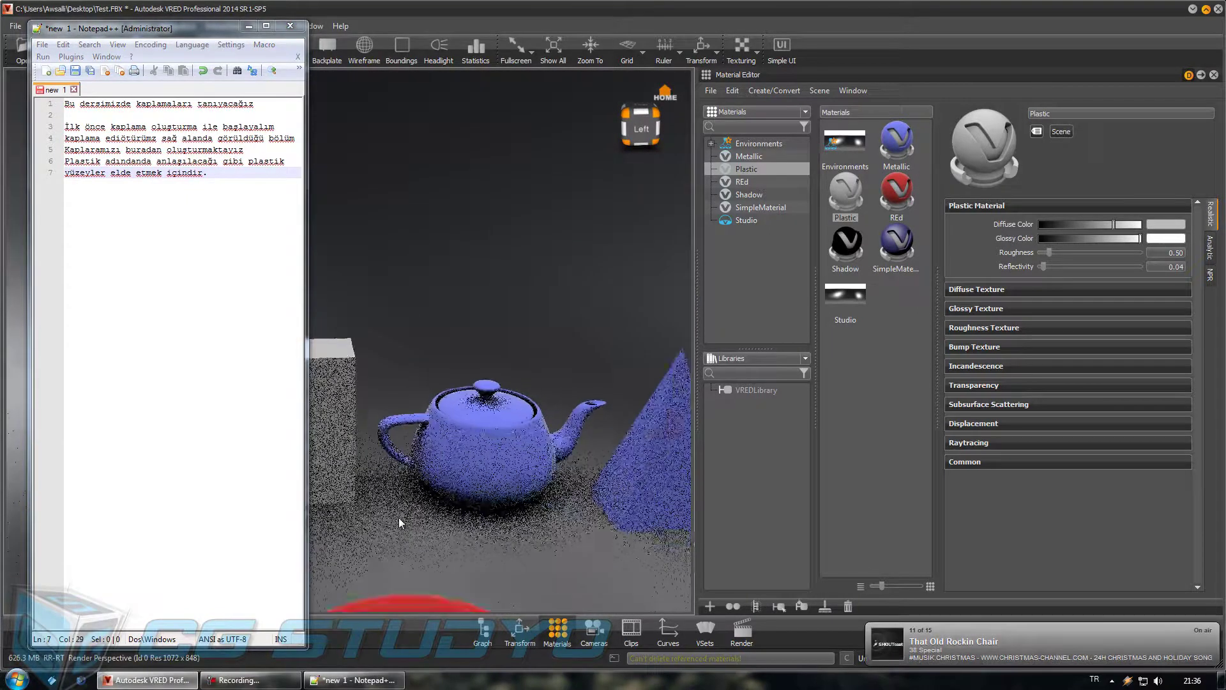
scroll(404, 497, up, 4)
mouse_move(405, 504)
mouse_down()
mouse_move(412, 599)
mouse_move(319, 576)
mouse_move(512, 454)
mouse_move(503, 425)
mouse_move(370, 427)
mouse_move(573, 381)
mouse_move(479, 415)
mouse_move(454, 378)
mouse_up()
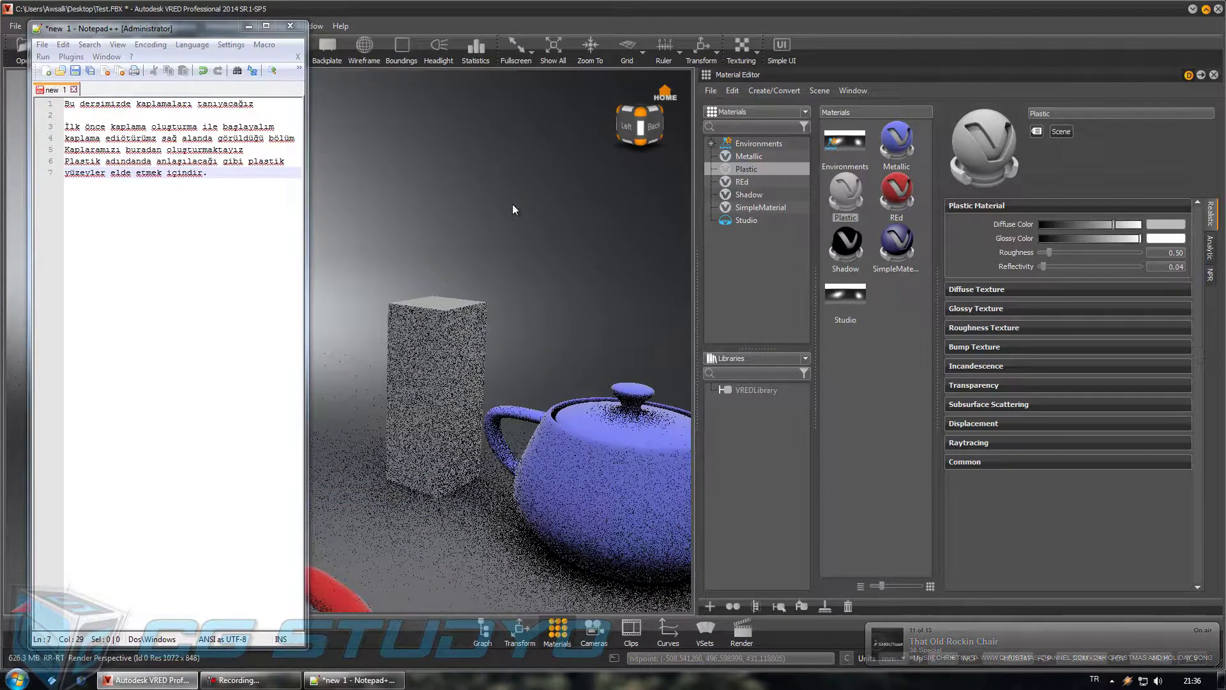
click(593, 45)
click(386, 432)
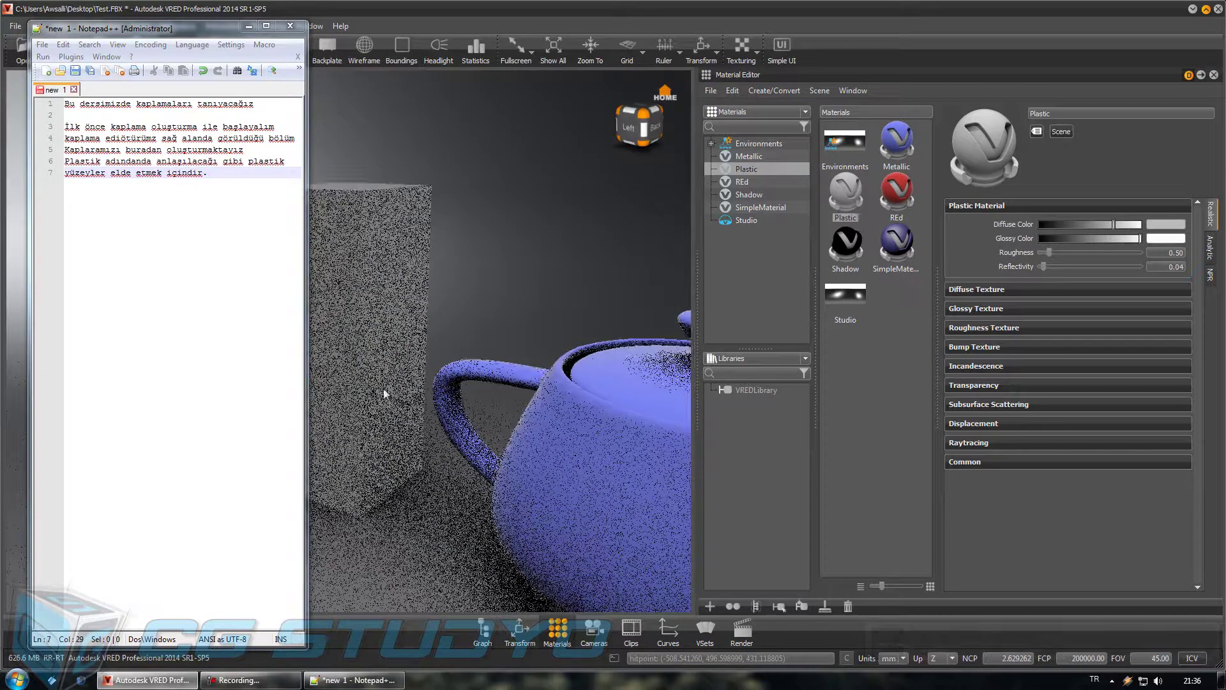
click(389, 374)
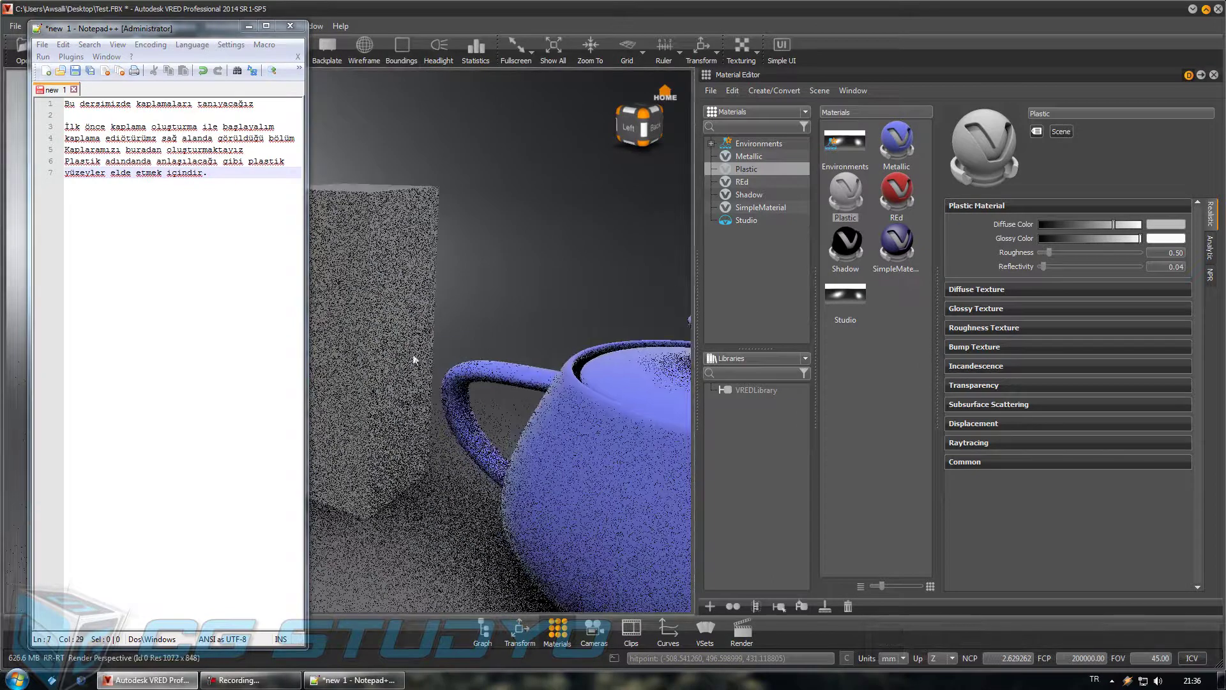
mouse_move(414, 360)
mouse_down()
mouse_move(474, 350)
mouse_move(442, 341)
mouse_up()
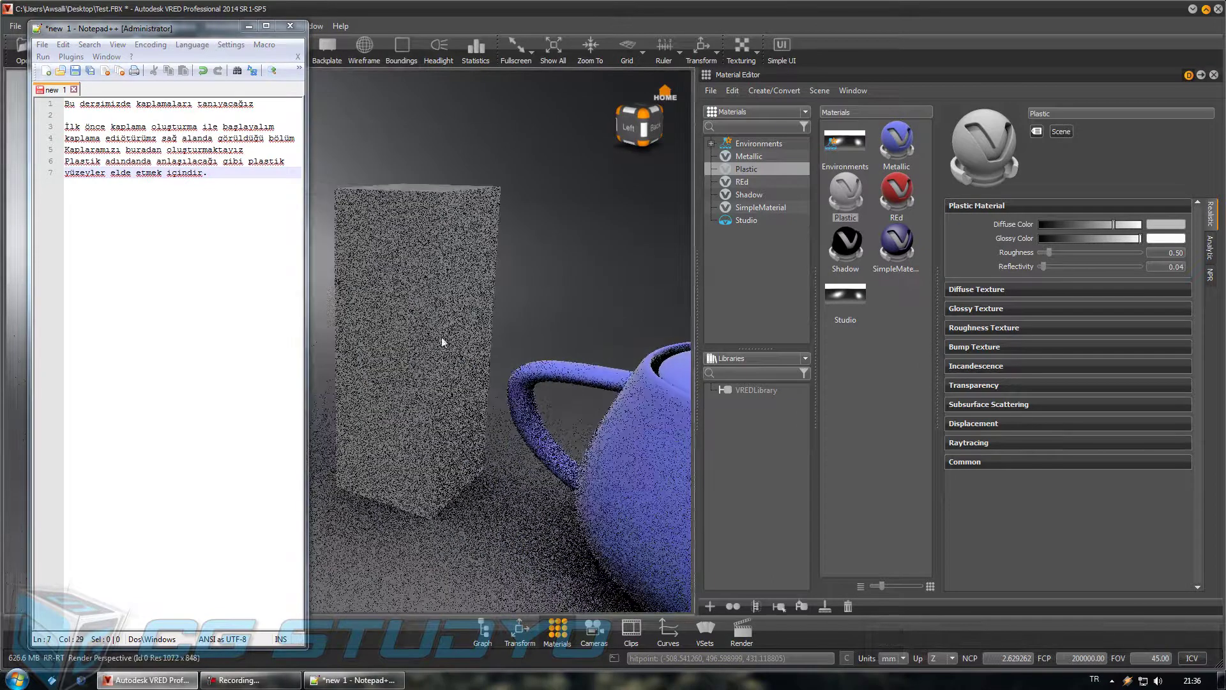
Step: Add the note line 'Diffuse color ana rengimiz'
mouse_move(163, 37)
mouse_down()
mouse_move(157, 91)
mouse_move(167, 32)
mouse_up()
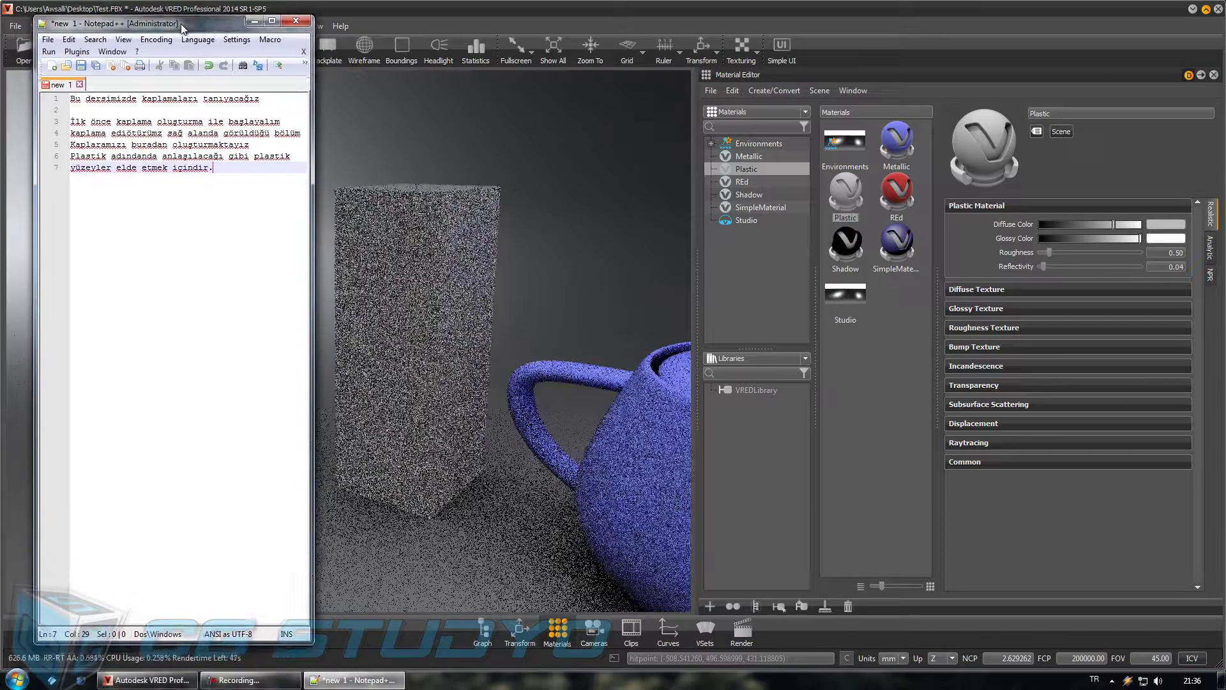
key(Return)
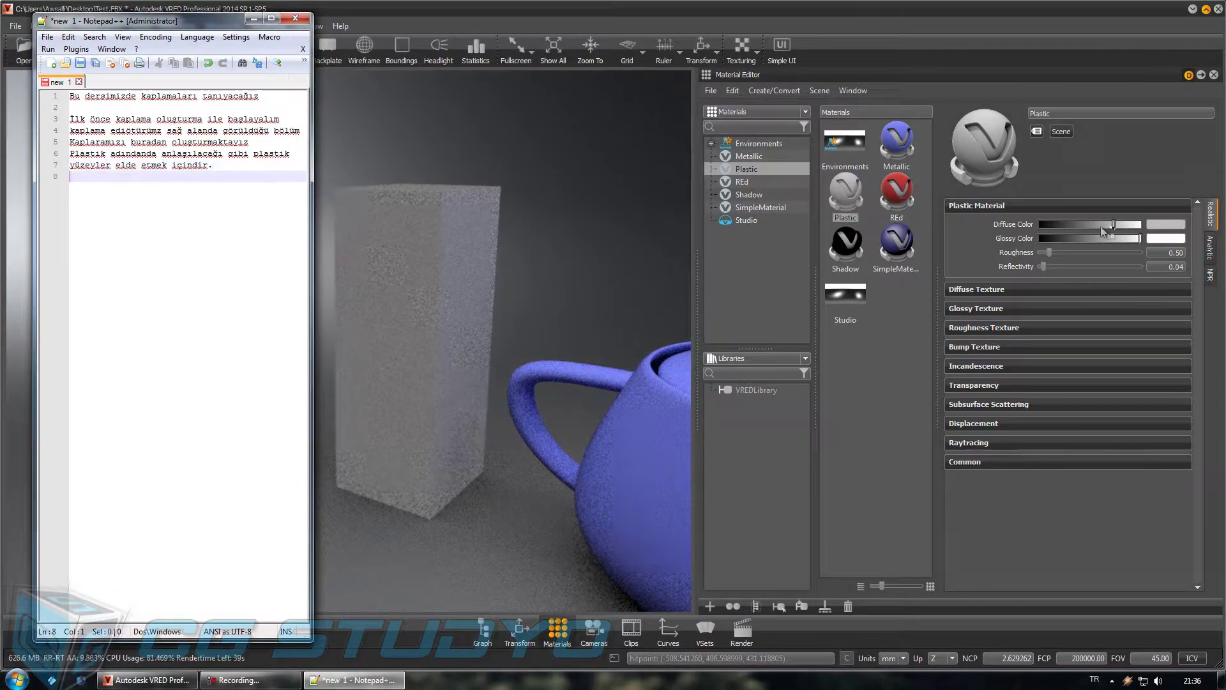
text(Diffuse color ana rengimiz)
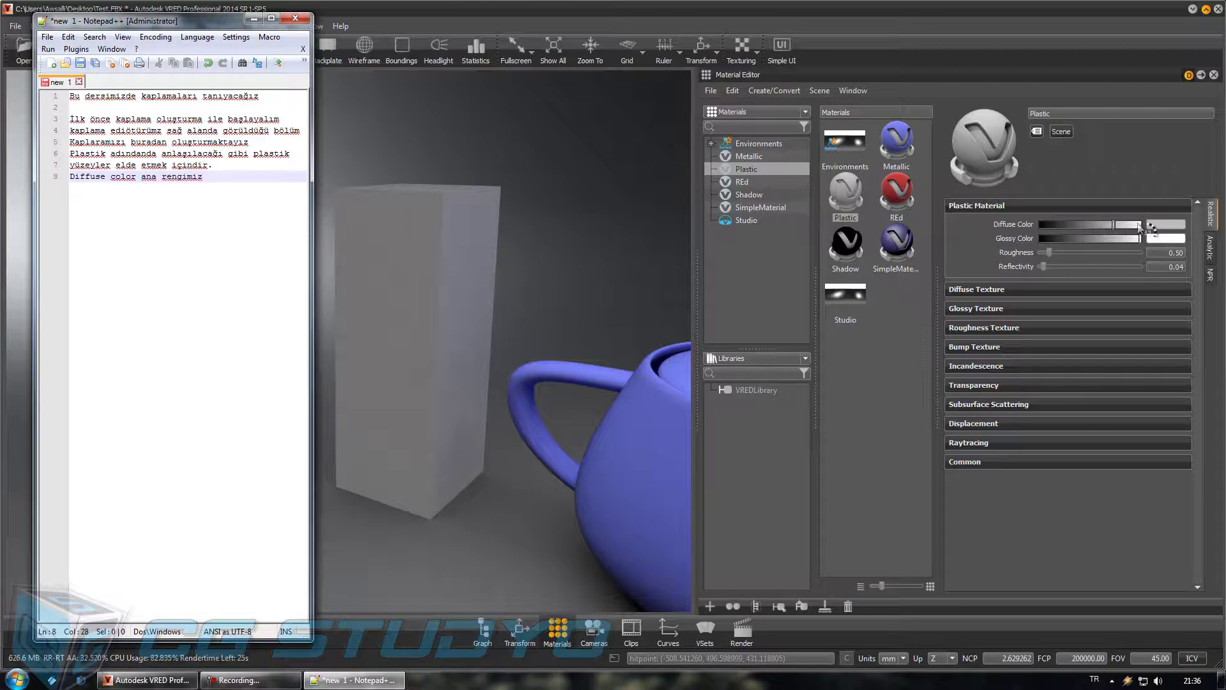
Step: Set the Plastic diffuse colour to a darker, saturated red
click(1164, 224)
drag(611, 309, 622, 319)
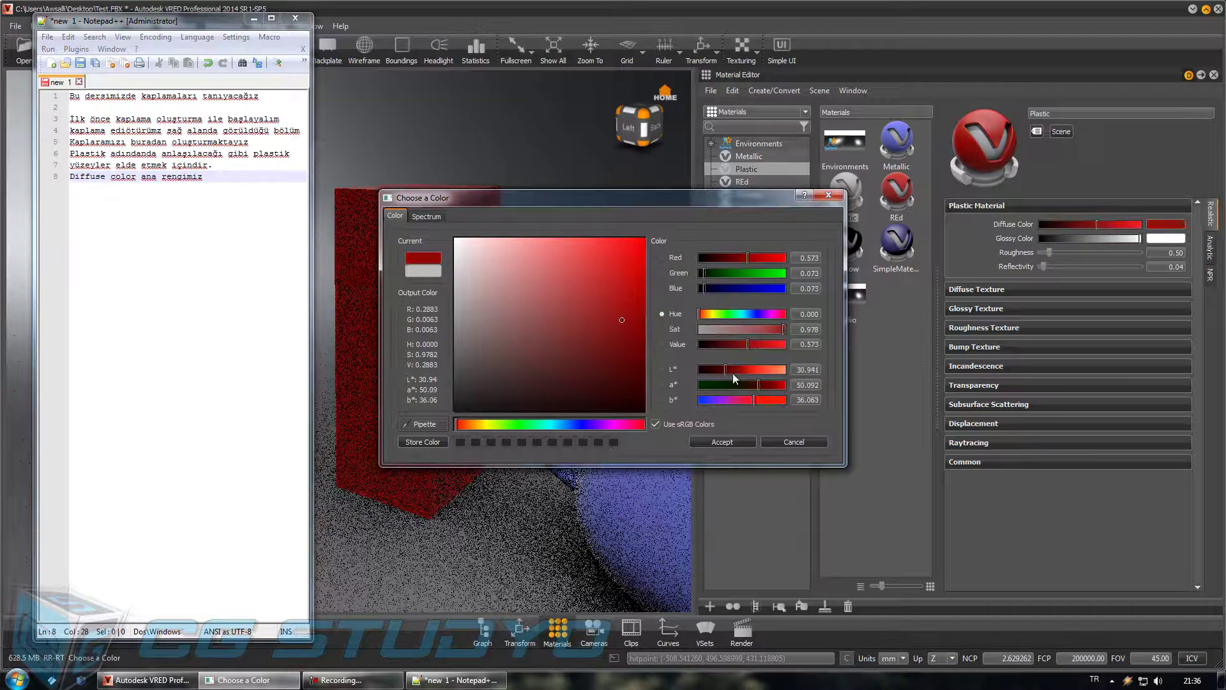
click(748, 331)
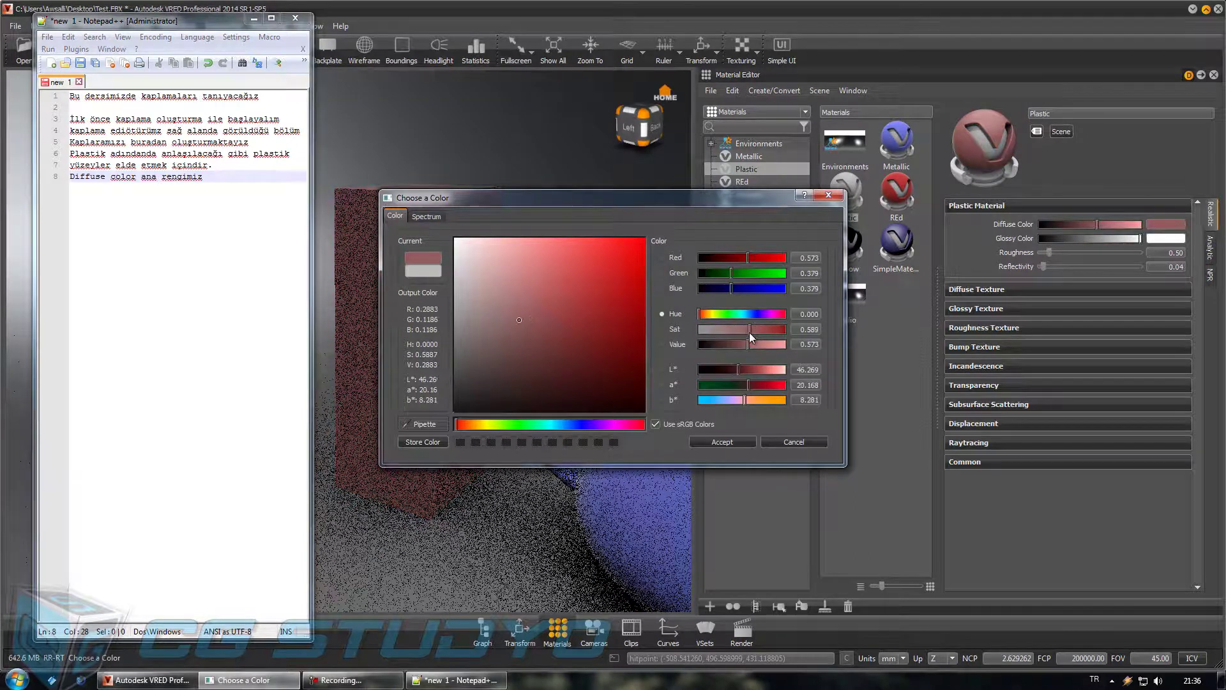
drag(518, 323, 562, 342)
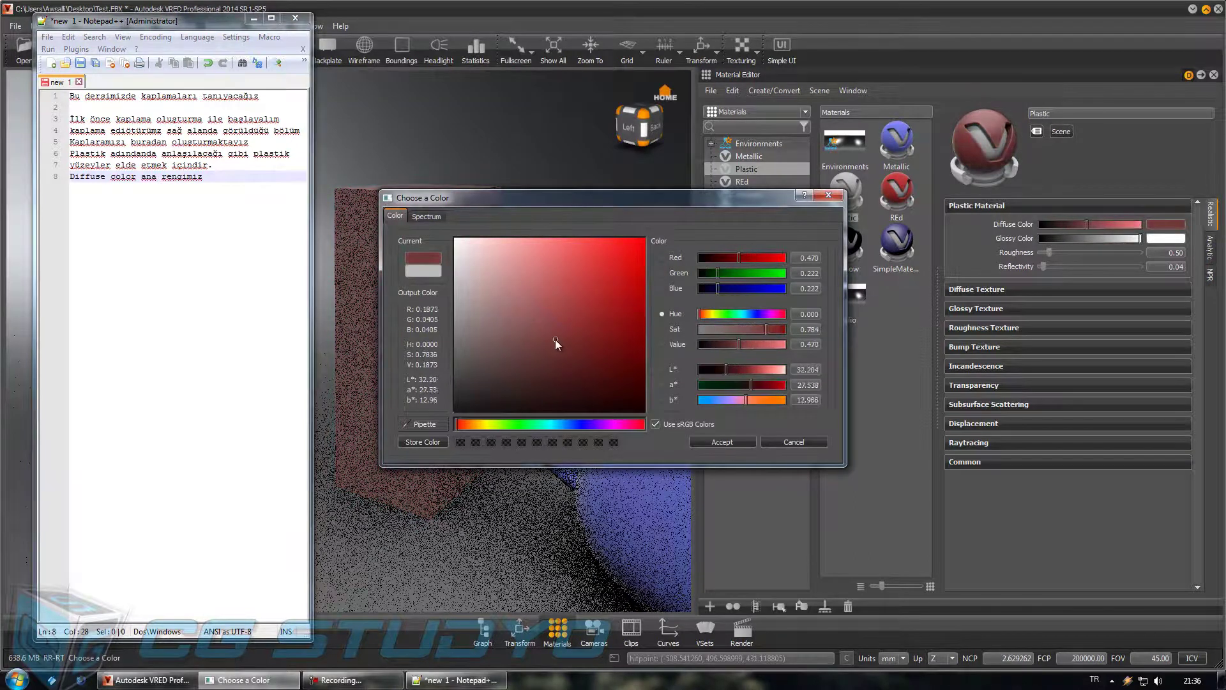
click(740, 443)
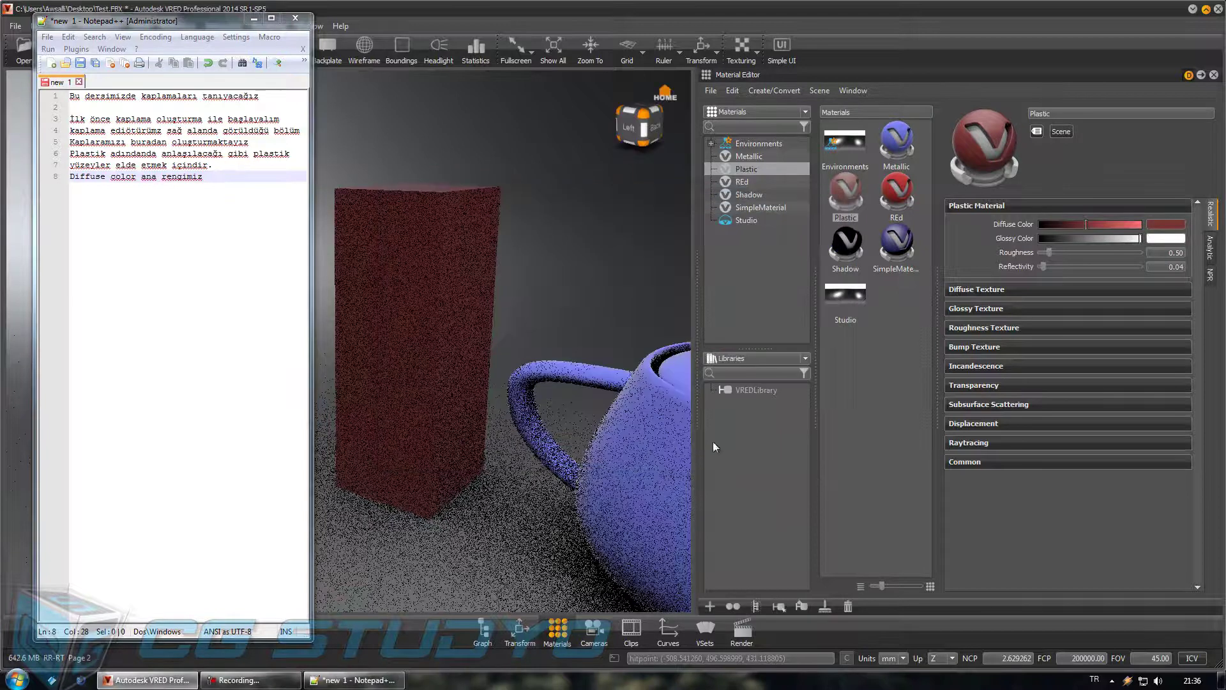
Step: Add the notes 'Glossy yansıma rengimiz yansımalar' and 'genelde bbeyaz olur'
click(226, 187)
key(Return)
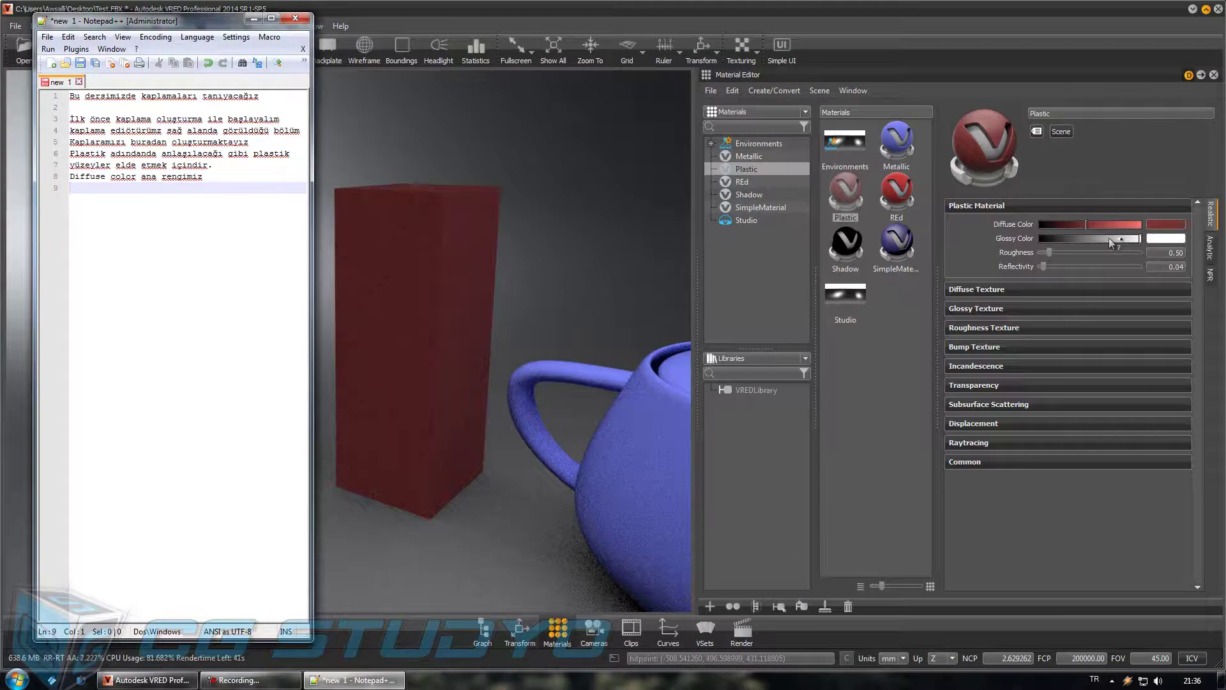
text(Glossy yansıma rengimiz yansı)
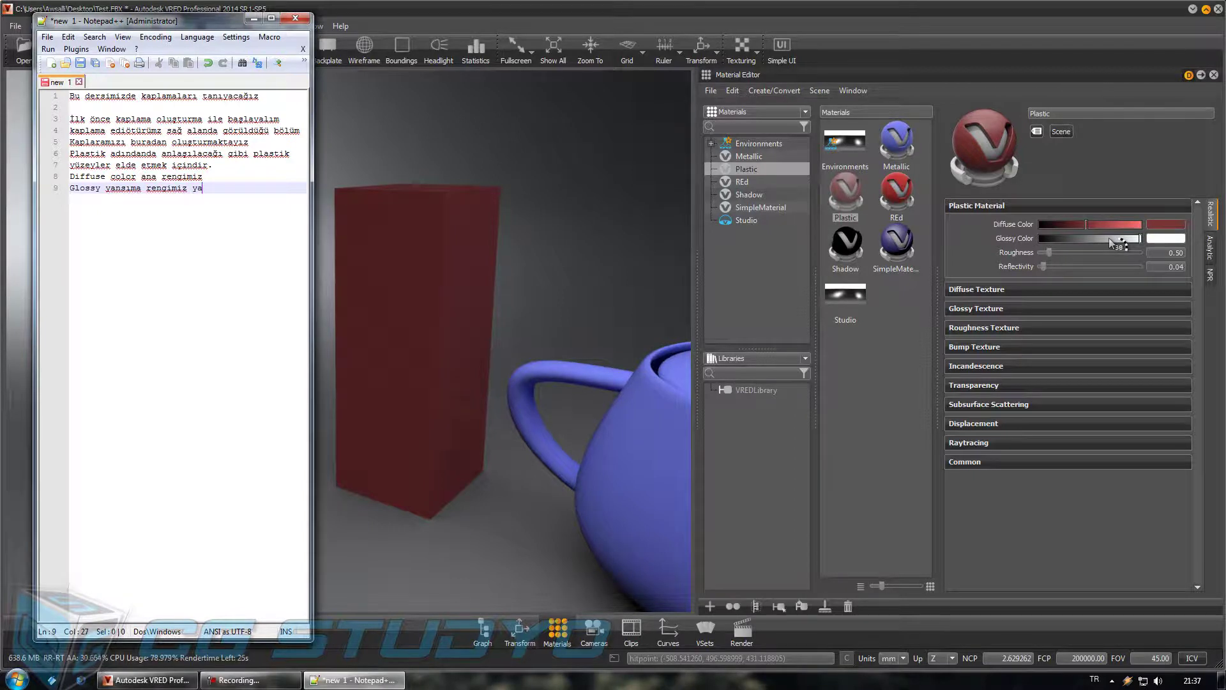
text(malar)
key(Return)
text(genelde bbeyaz )
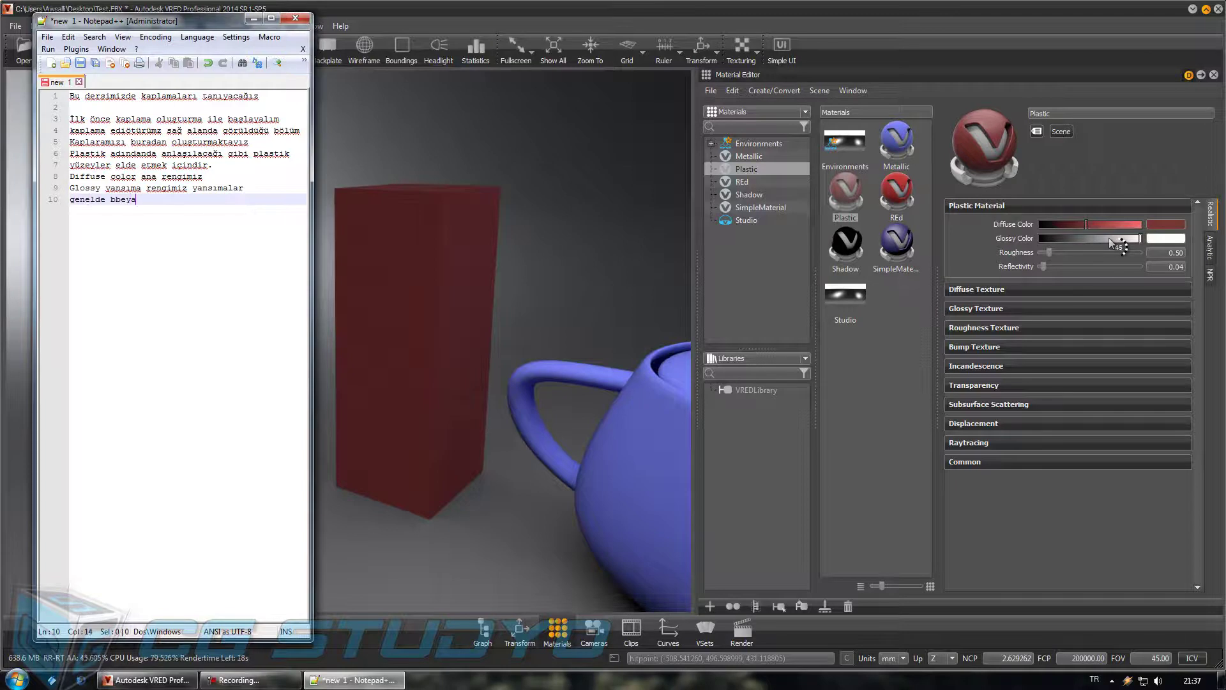
text(olur)
key(Return)
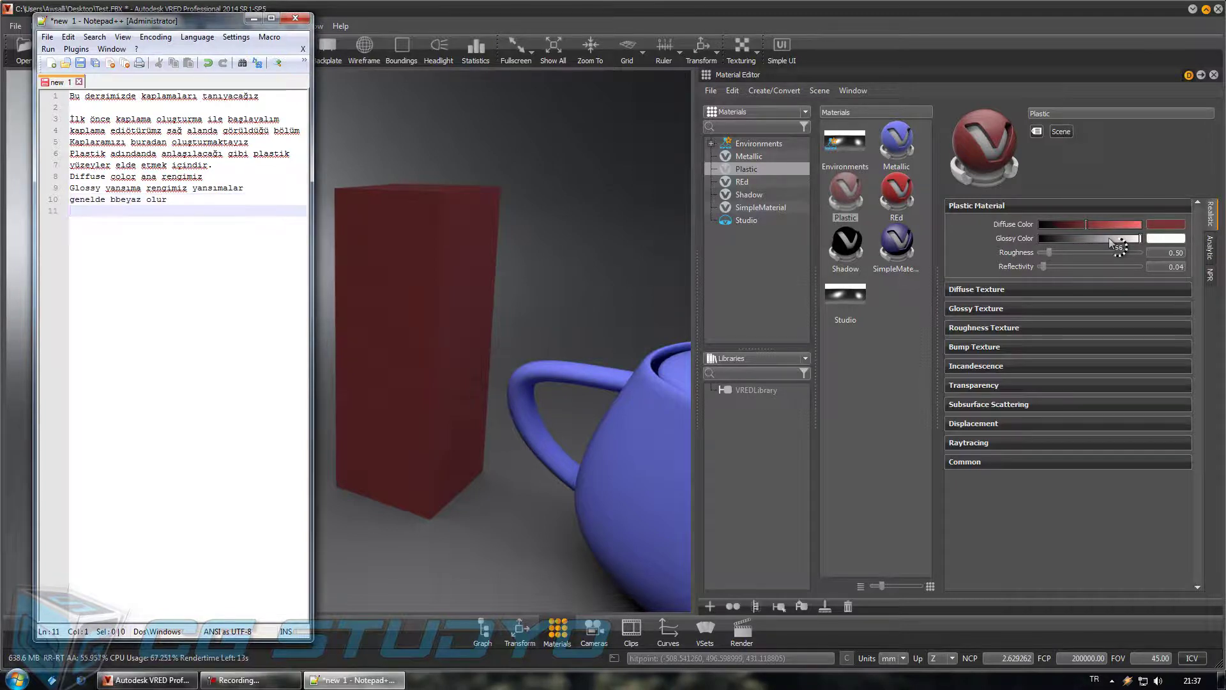
Step: Preview a cyan glossy colour, then cancel so the glossy colour stays white
click(1174, 239)
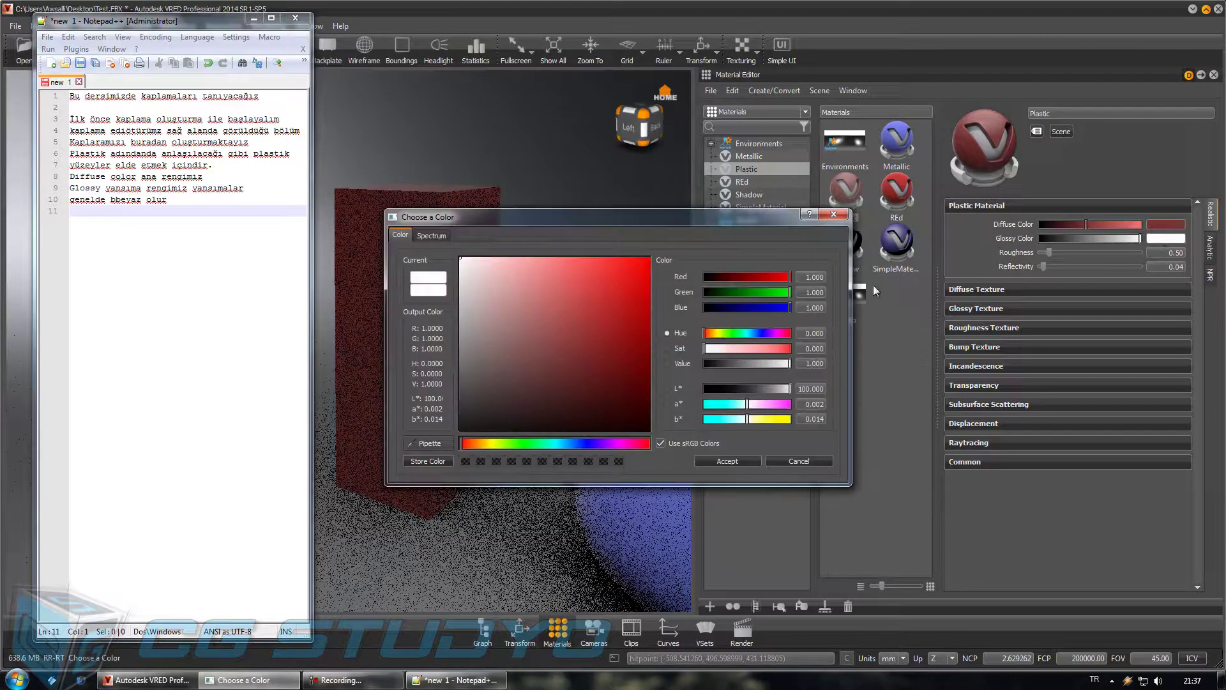
click(743, 332)
mouse_move(738, 351)
mouse_down()
mouse_move(812, 358)
mouse_move(779, 354)
mouse_up()
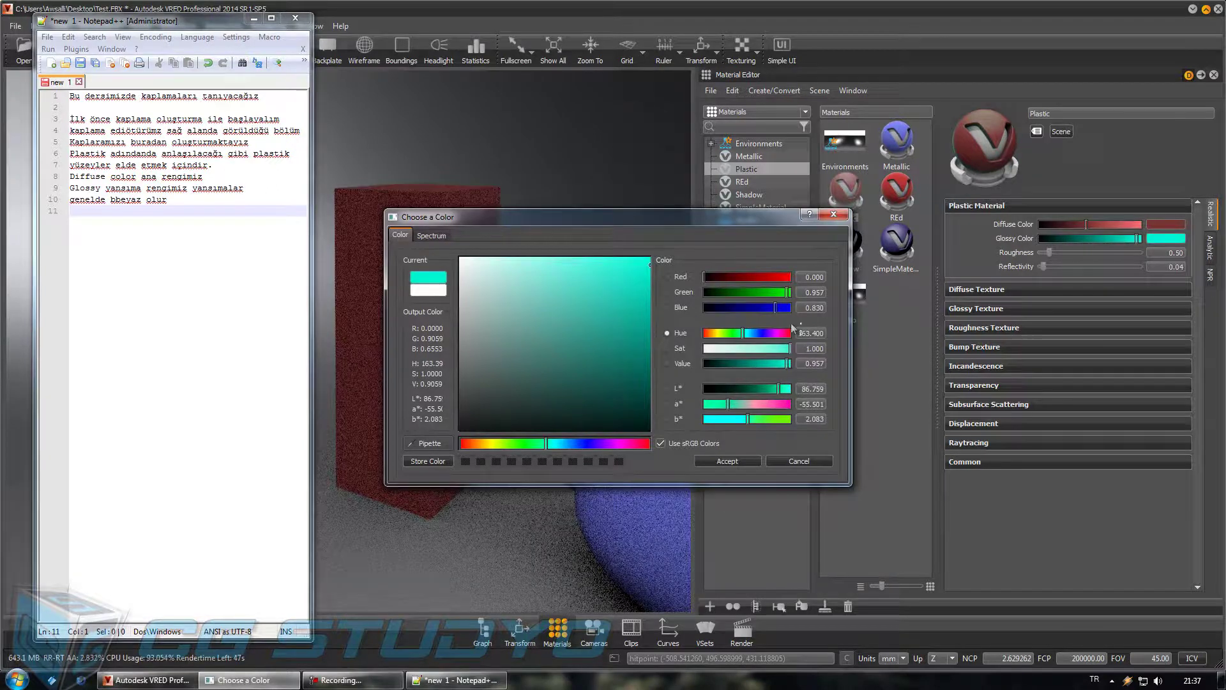
click(806, 462)
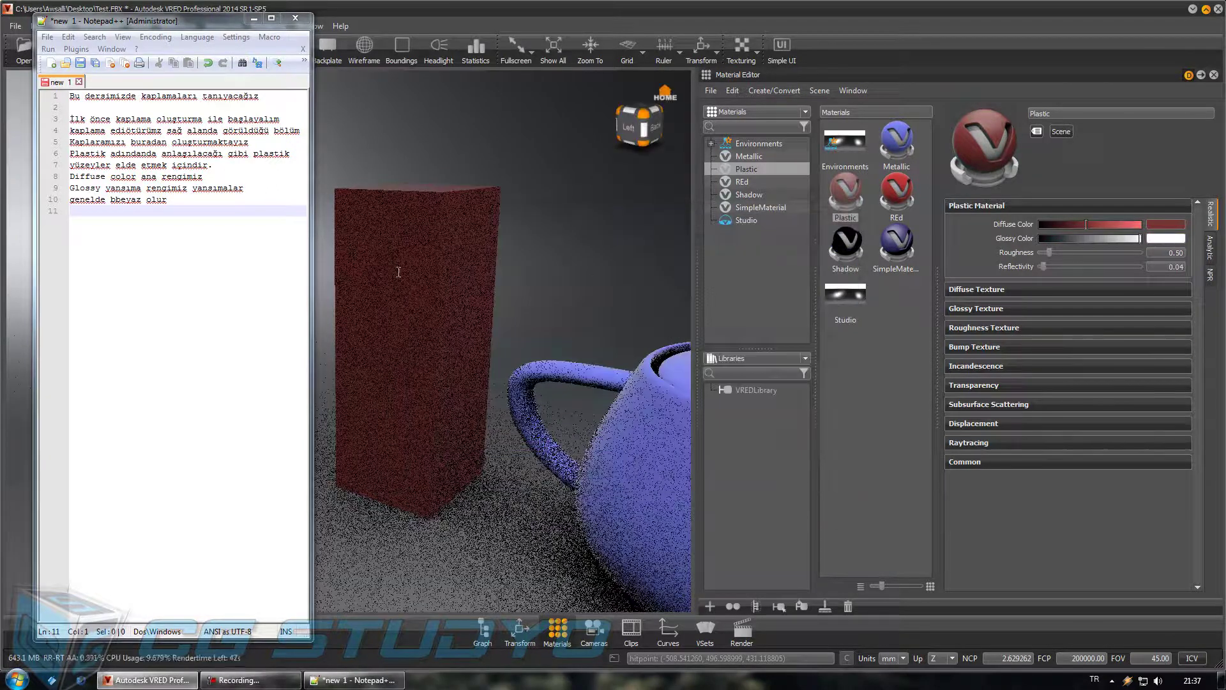
Step: Add the note line 'Yansıma miktarları'
click(118, 220)
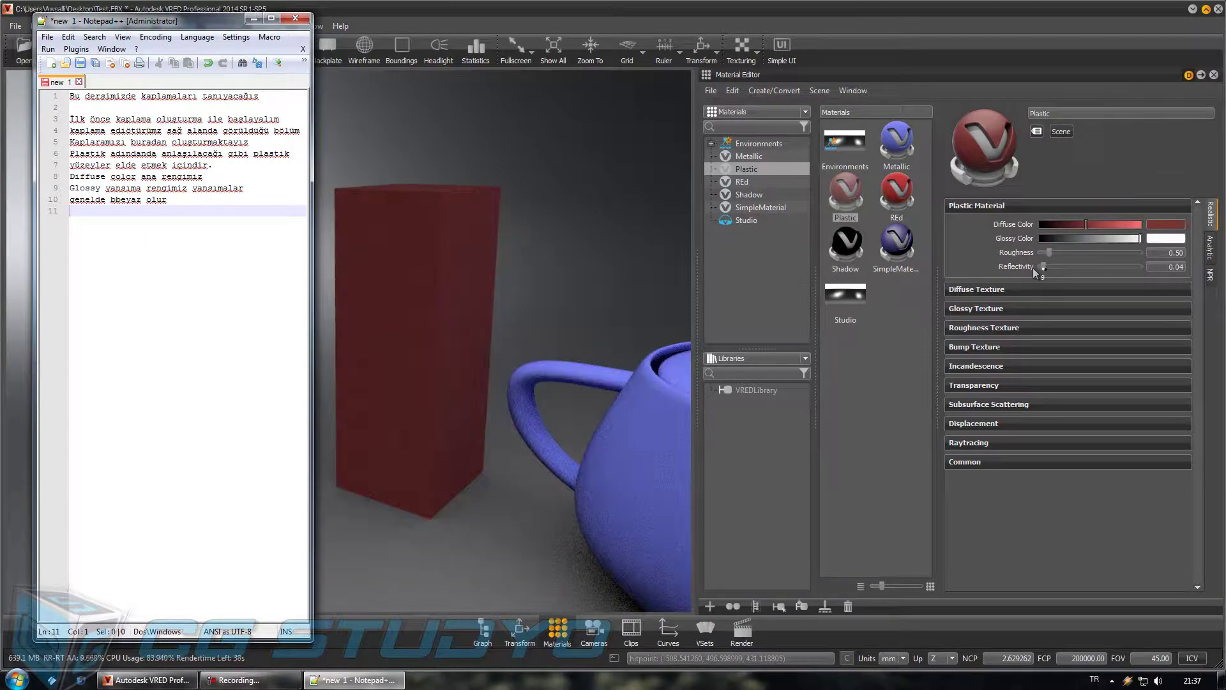
text(Yansıma miktarları)
key(Return)
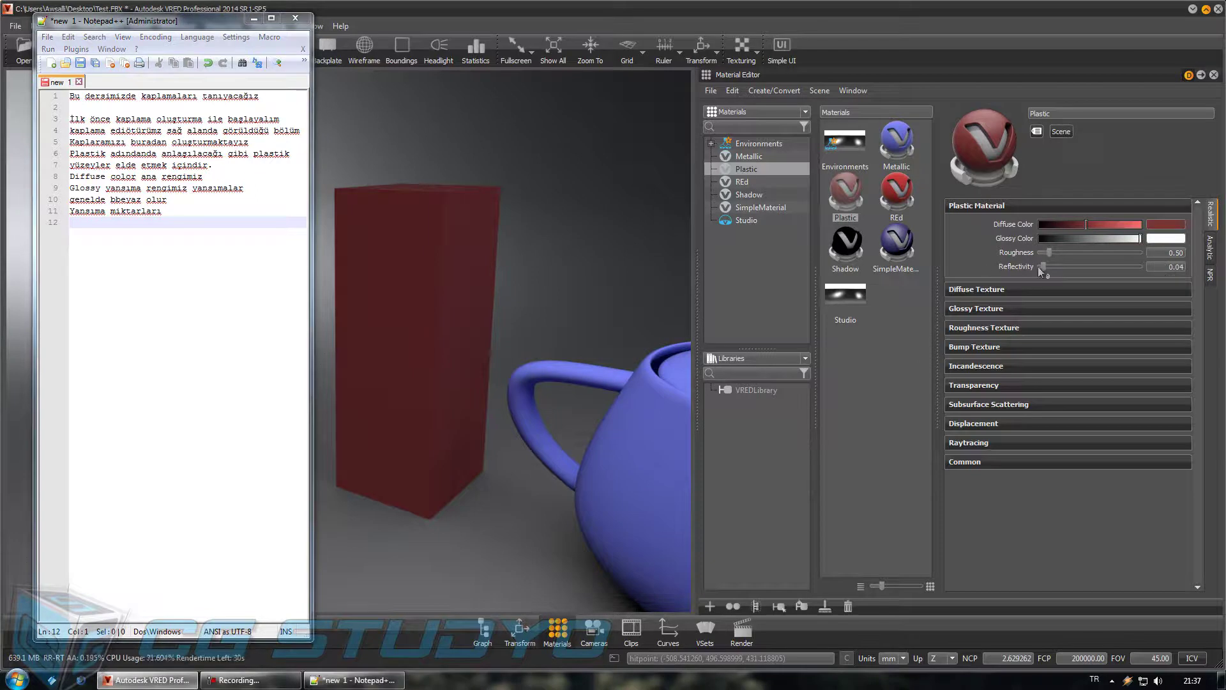
Step: Raise the Plastic reflectivity to 0.867 and orbit to inspect the box top
click(1044, 267)
drag(1044, 265, 1127, 267)
mouse_move(484, 359)
mouse_down()
mouse_move(461, 320)
mouse_move(482, 365)
mouse_move(519, 356)
mouse_move(409, 333)
mouse_up()
scroll(481, 365, up, 3)
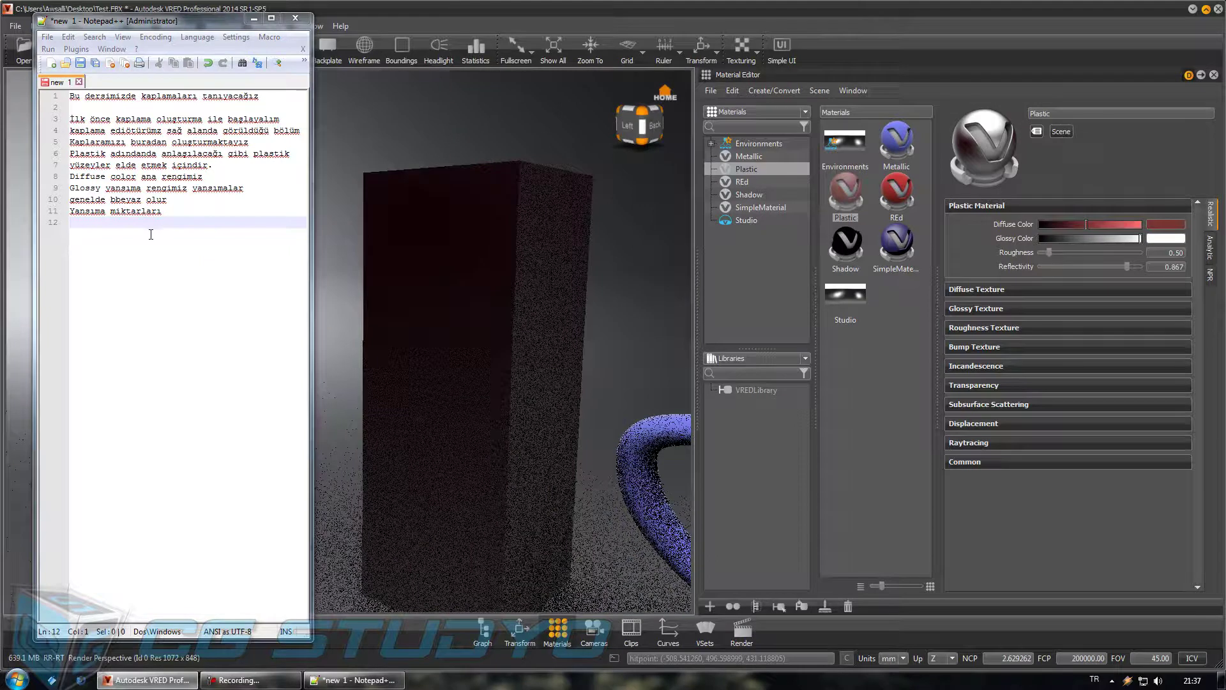
Step: Add the note 'Yansıma miktarı arttı'
text(Yansıma mi)
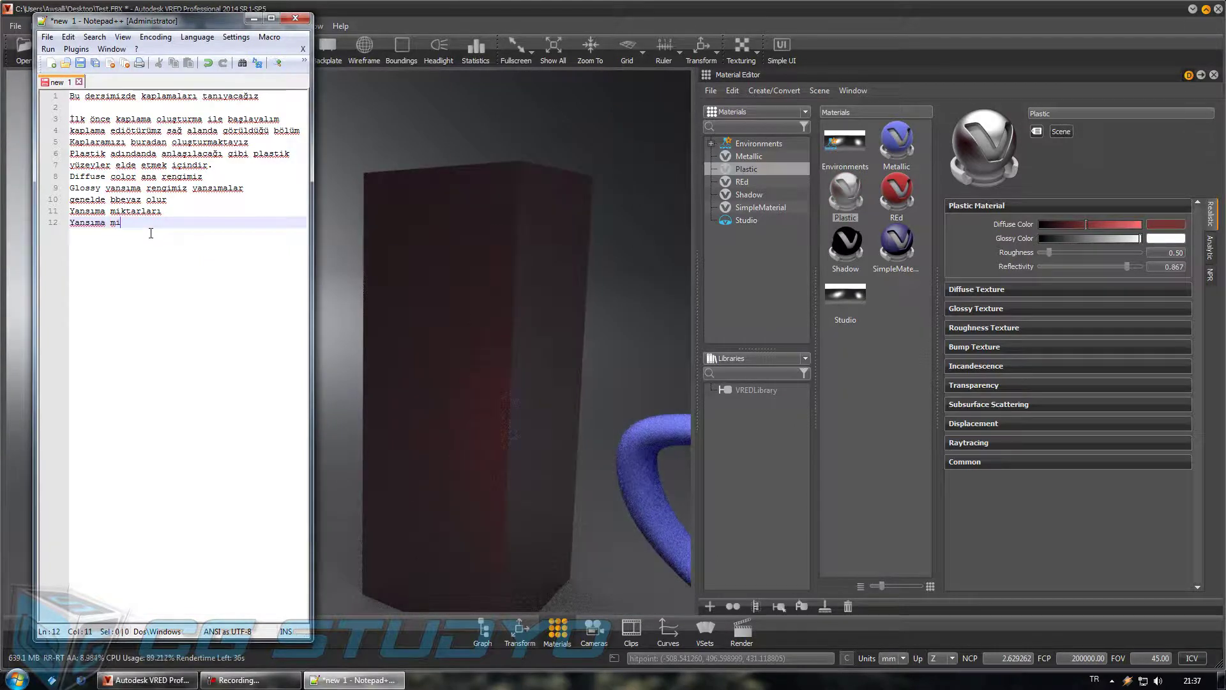
text(ktarı arttı)
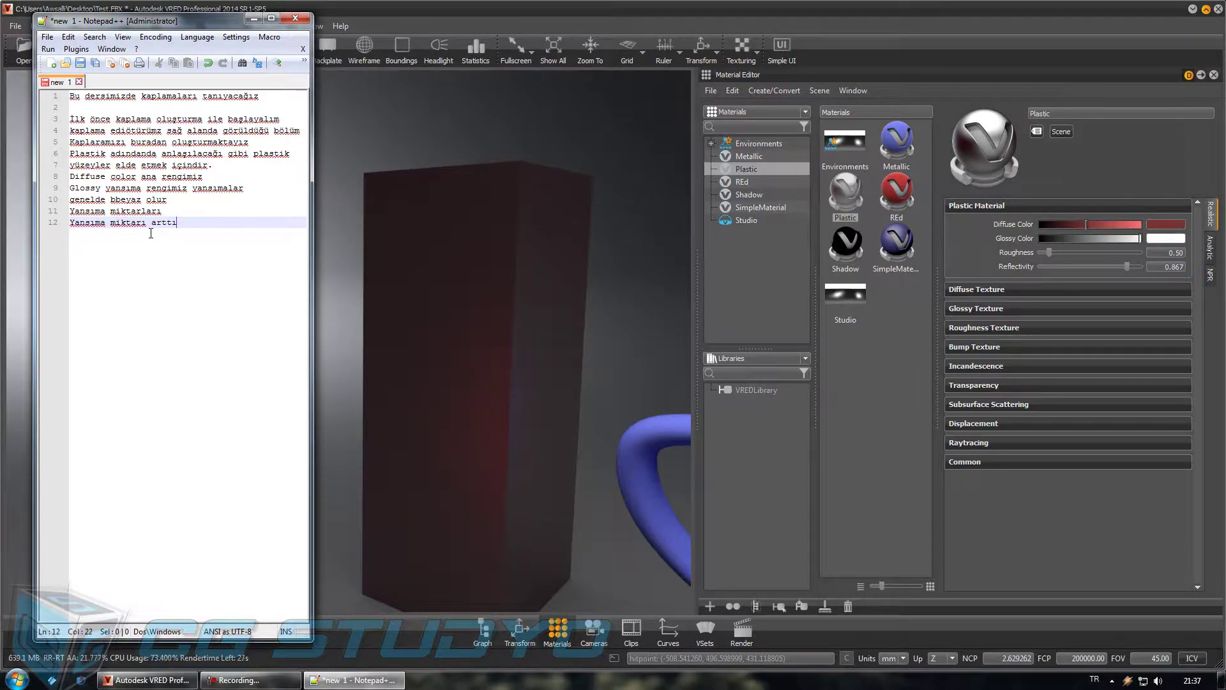
Step: Orbit closer around the box, then drop reflectivity to 0.00
mouse_move(397, 334)
mouse_down()
mouse_move(442, 443)
mouse_move(362, 446)
mouse_up()
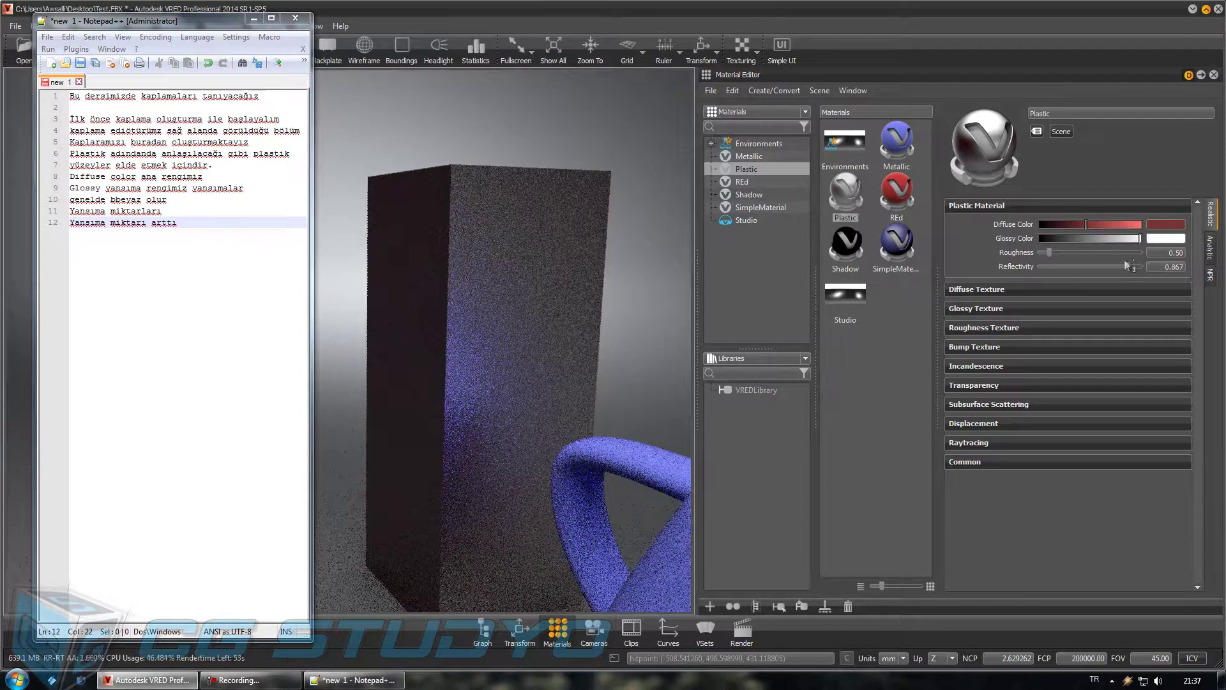
drag(555, 471, 454, 474)
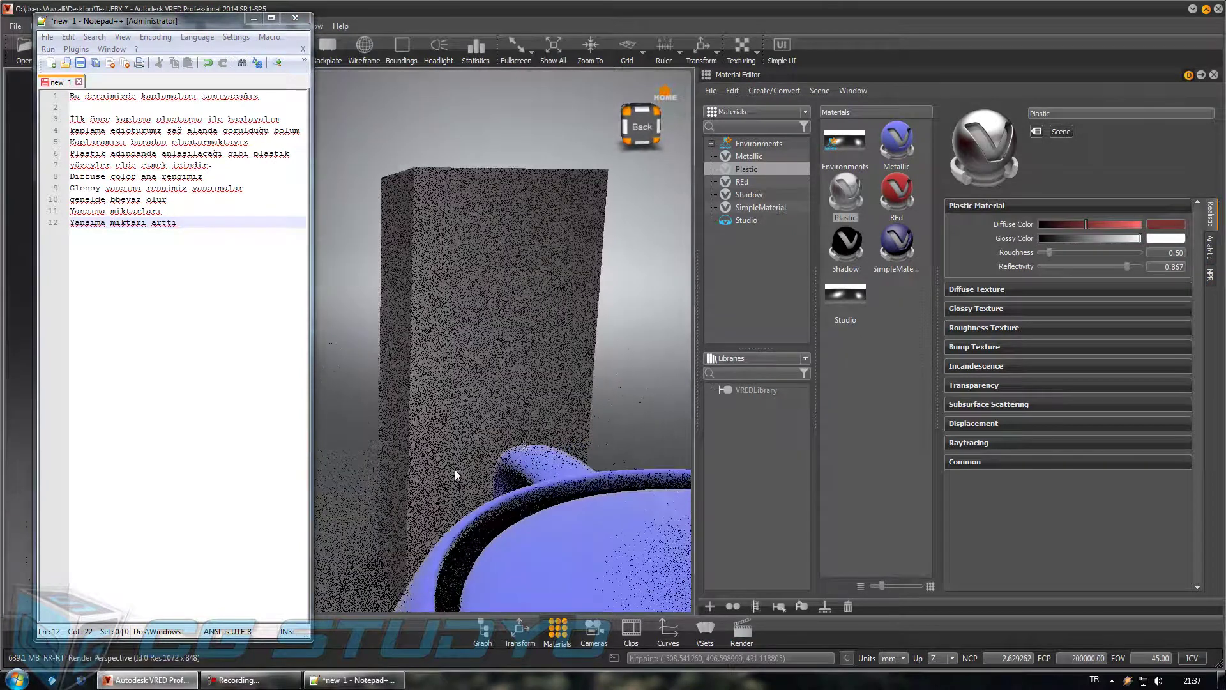
mouse_move(523, 438)
mouse_down()
mouse_move(448, 440)
mouse_move(453, 454)
mouse_up()
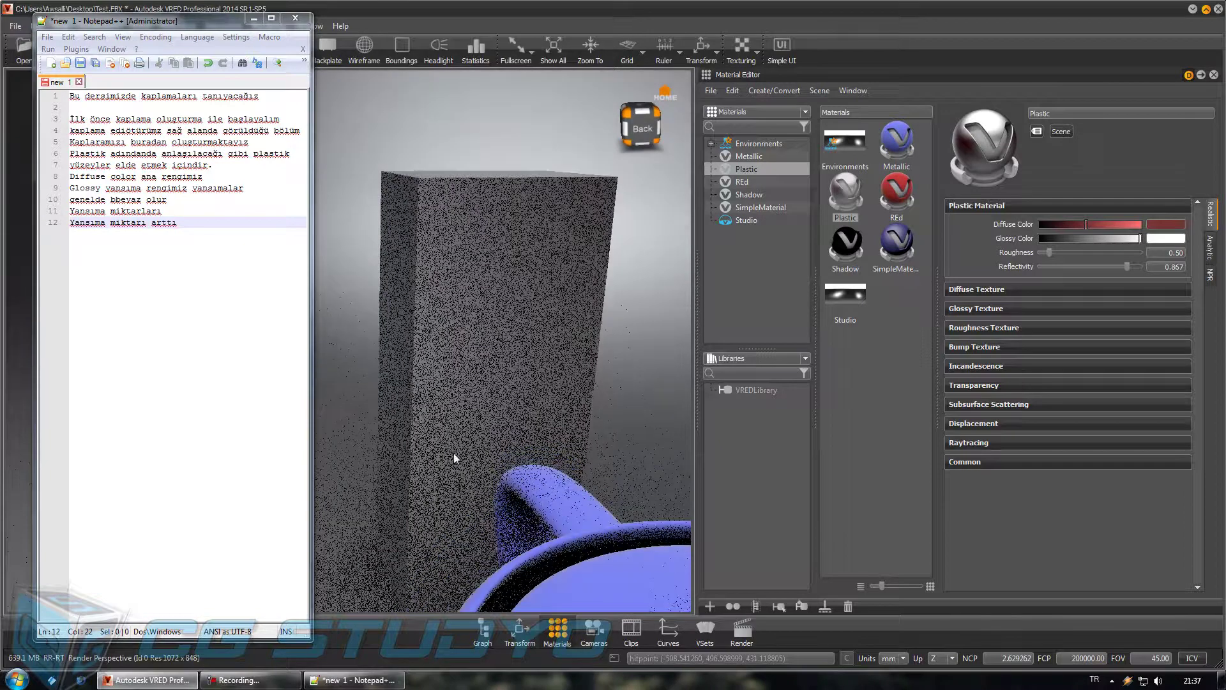
drag(1128, 265, 1013, 274)
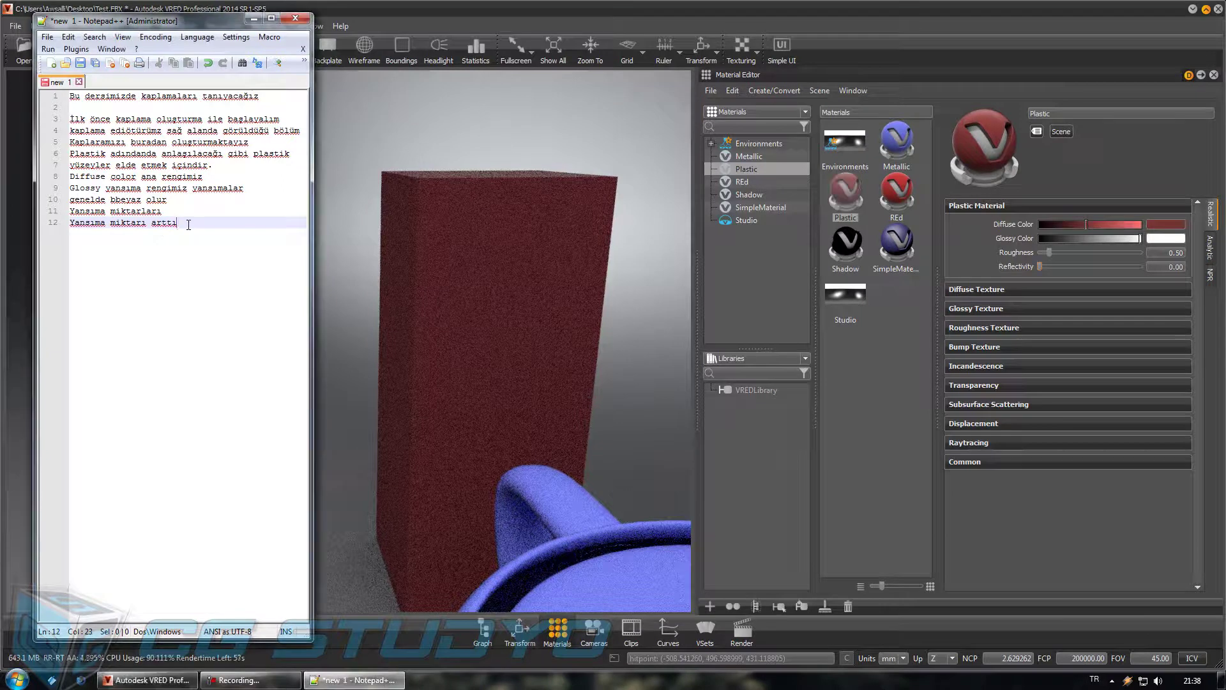
Step: Add the note 'Roghness yüzeydeki yansımayı kontrol eder'
key(Return)
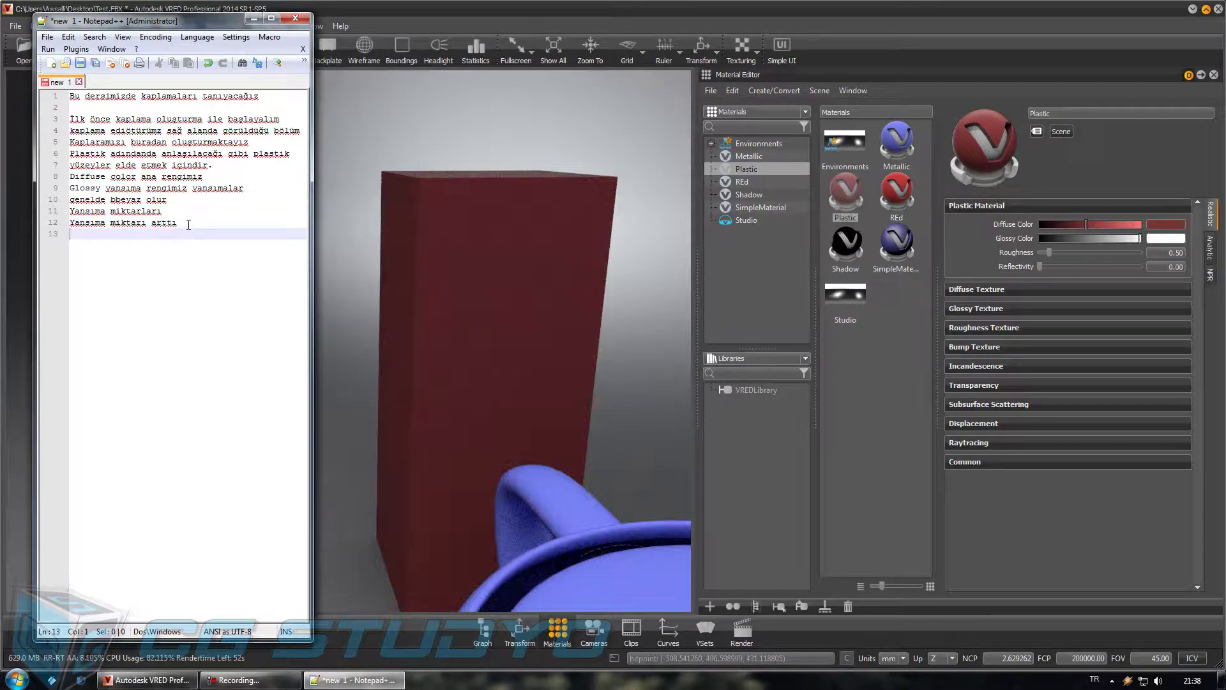
text(Rogu)
key(BackSpace)
text(ness)
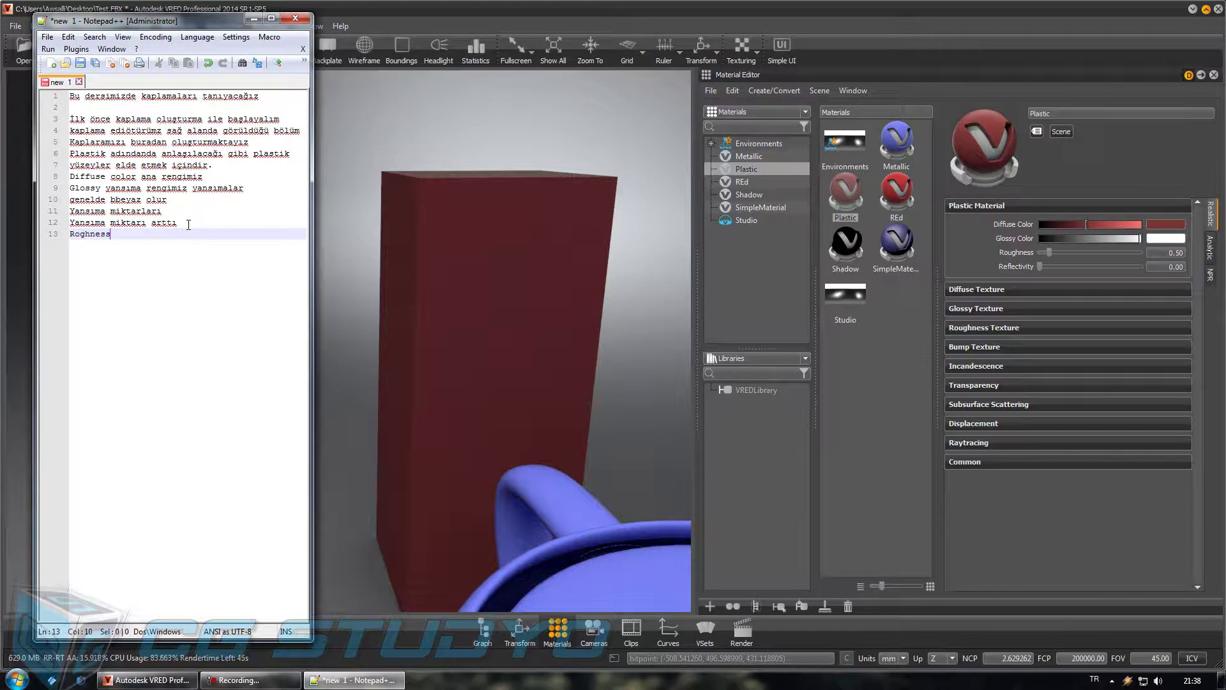
text( yüzeyde)
text(ki yansımayı kontrol eder)
key(Return)
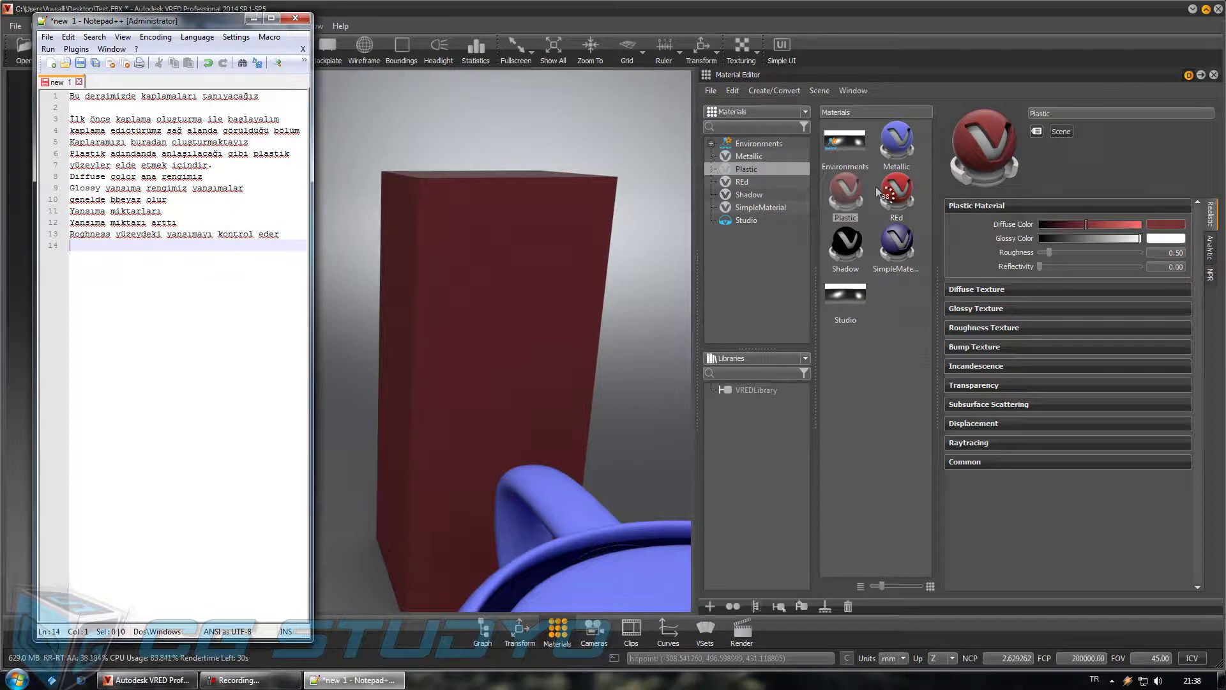
Step: Set Plastic roughness to 5.01, try reflectivity 0.999, then settle reflectivity at 0.032
drag(1041, 266, 1055, 267)
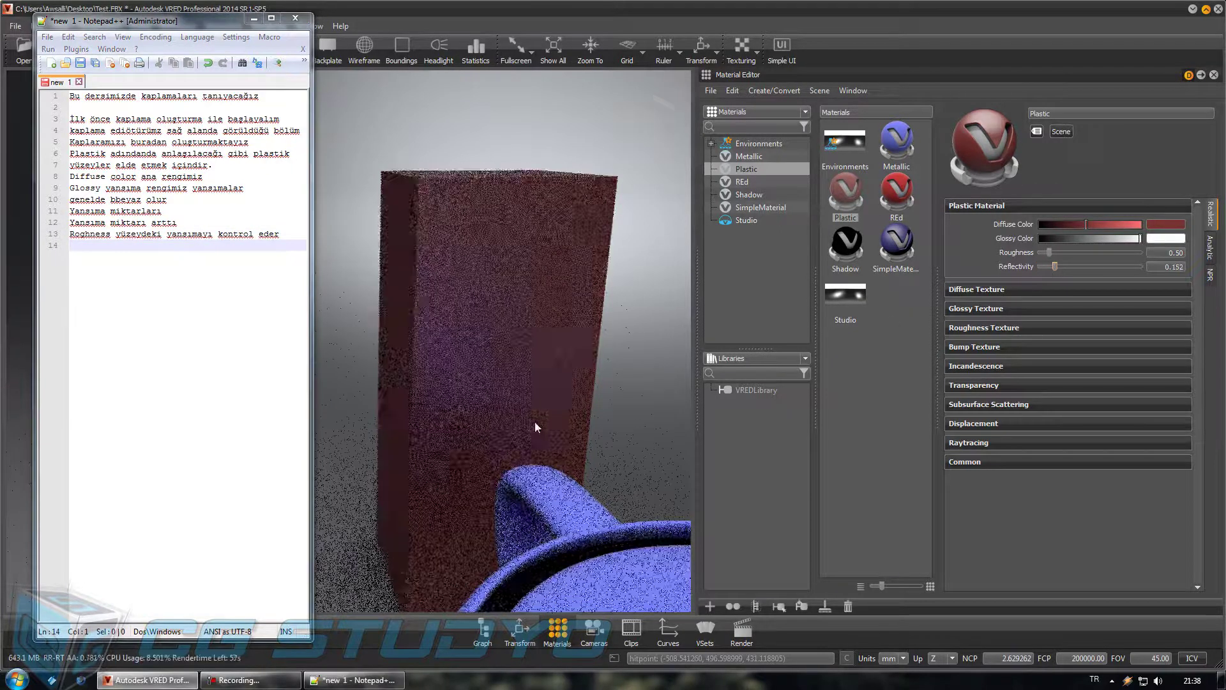
drag(534, 421, 507, 419)
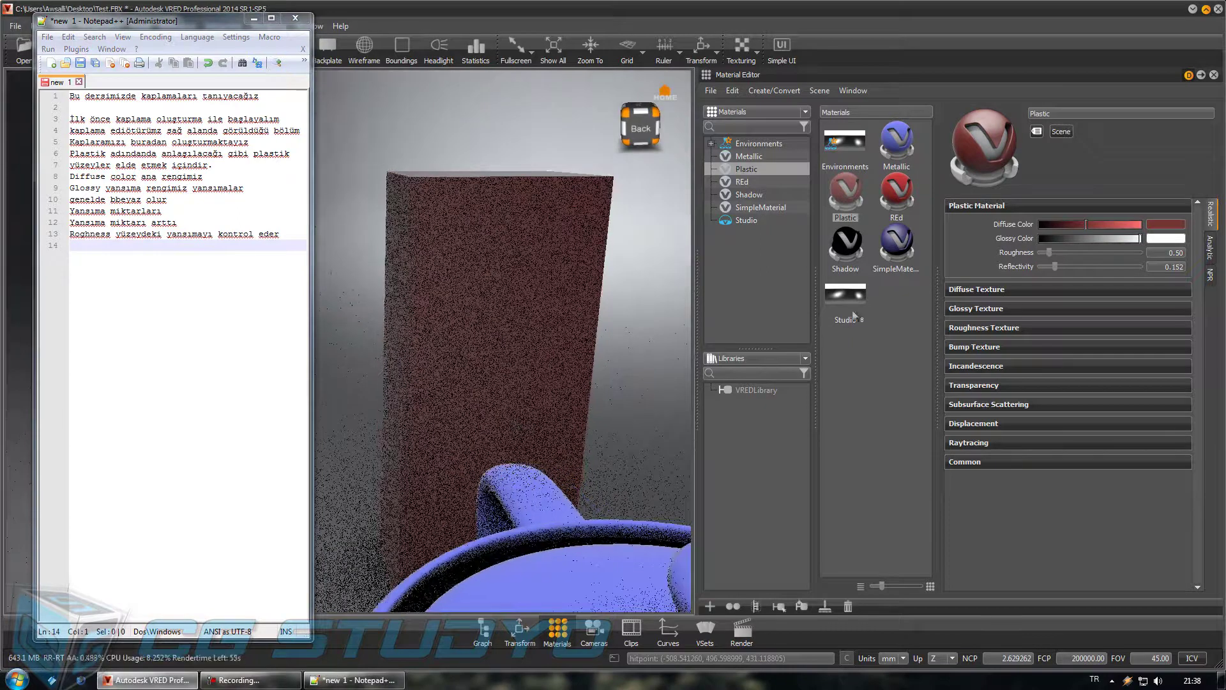
drag(1055, 254, 1112, 254)
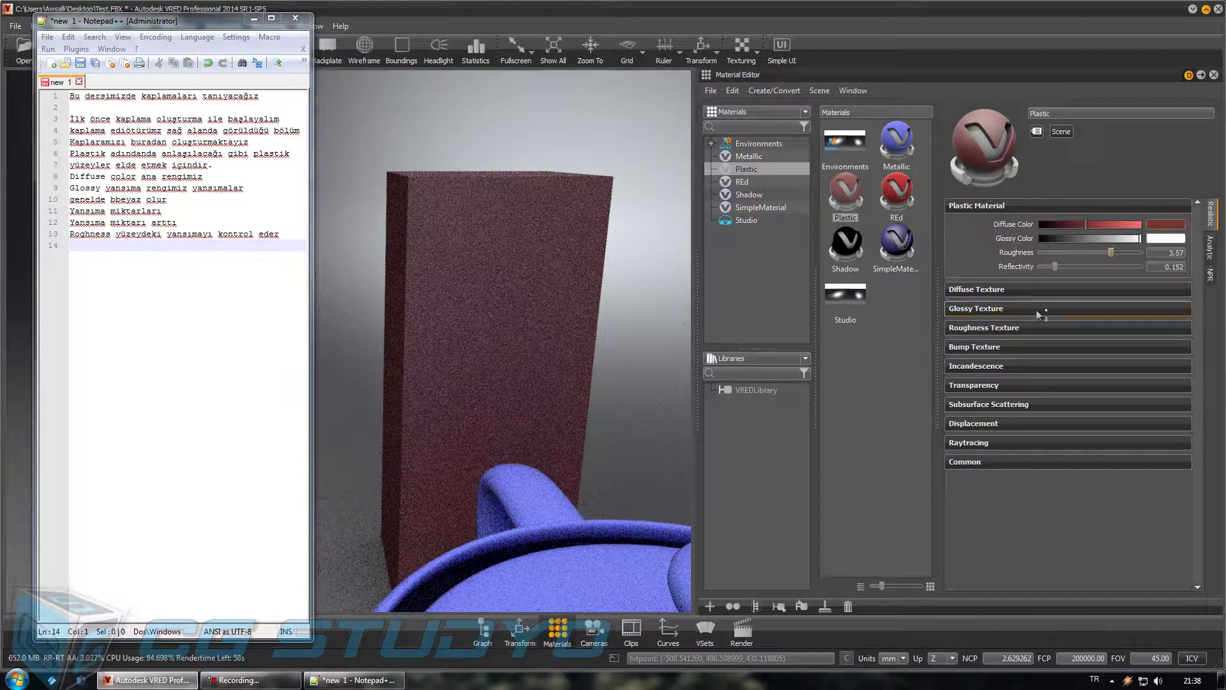
drag(1112, 254, 1144, 255)
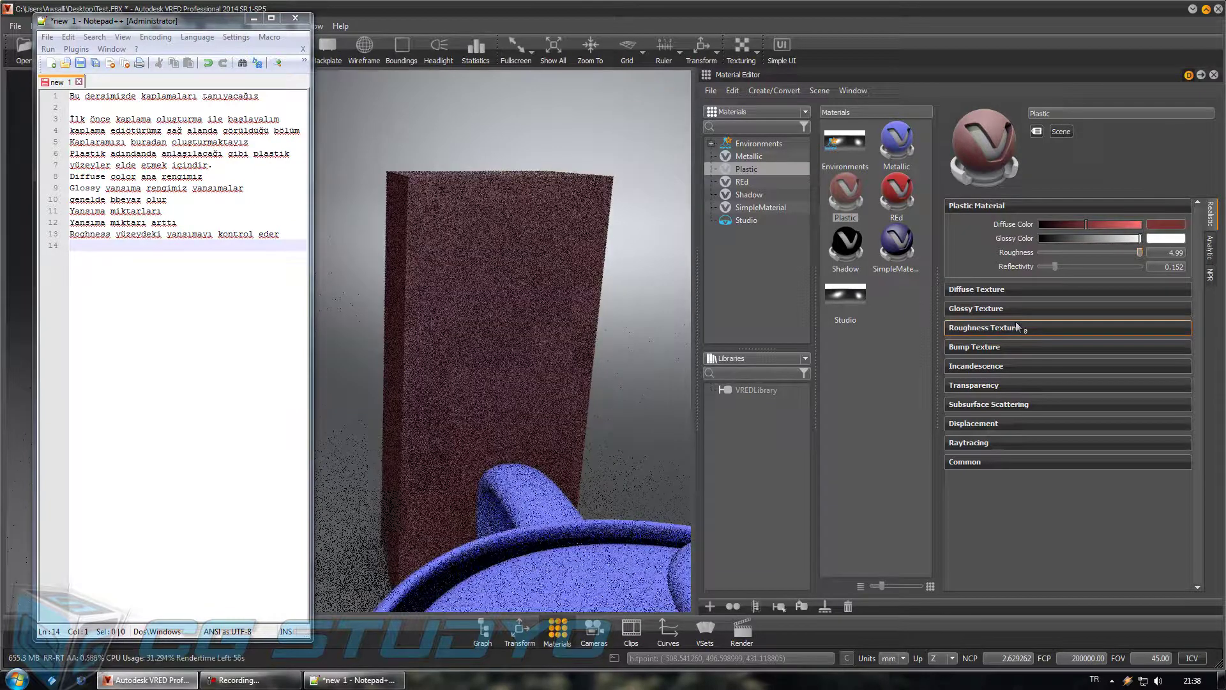
drag(1056, 266, 1155, 267)
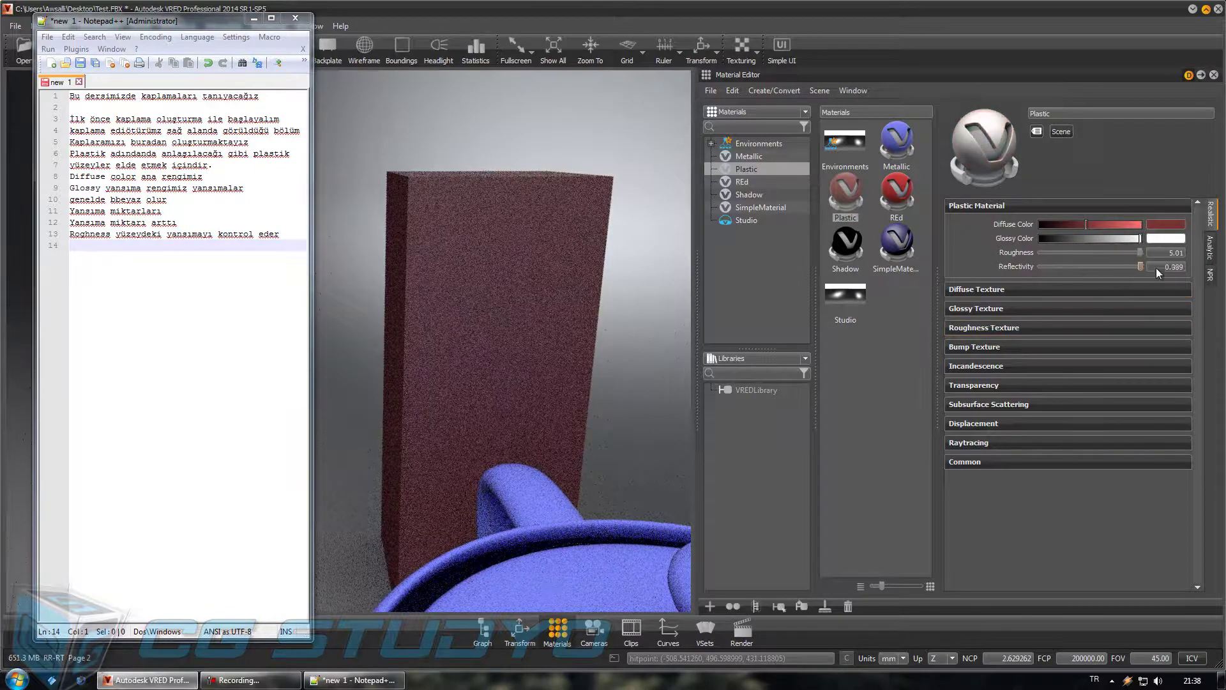
drag(523, 411, 550, 401)
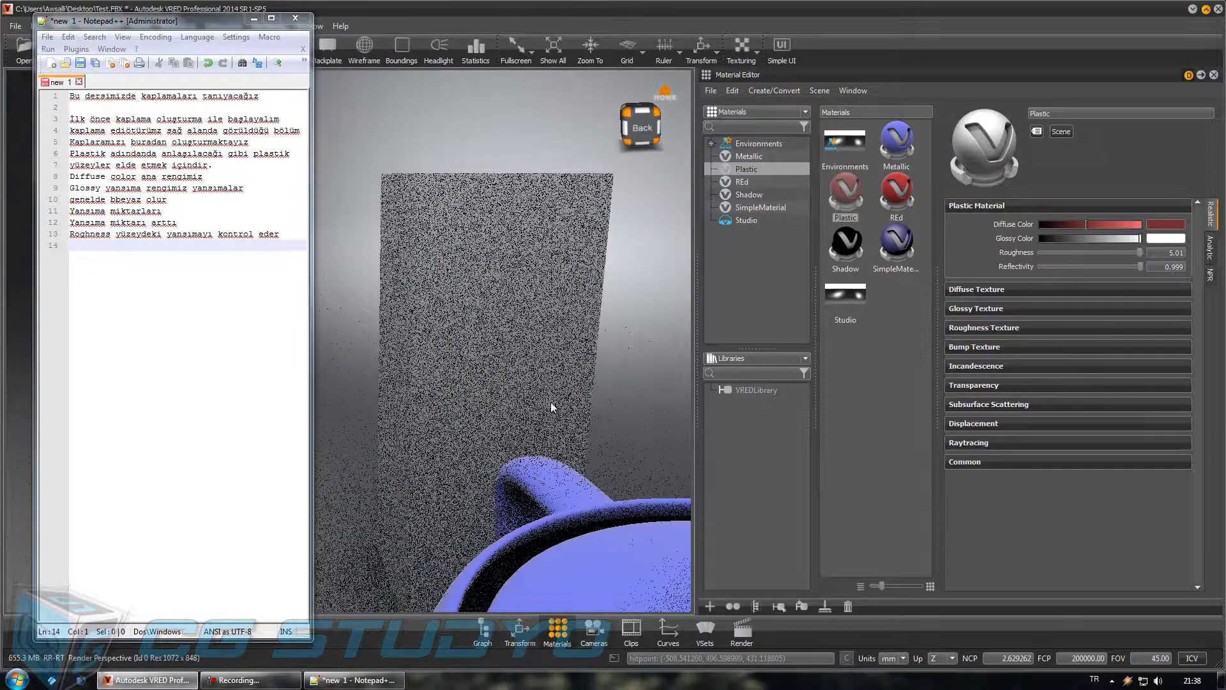
drag(1146, 270, 1044, 267)
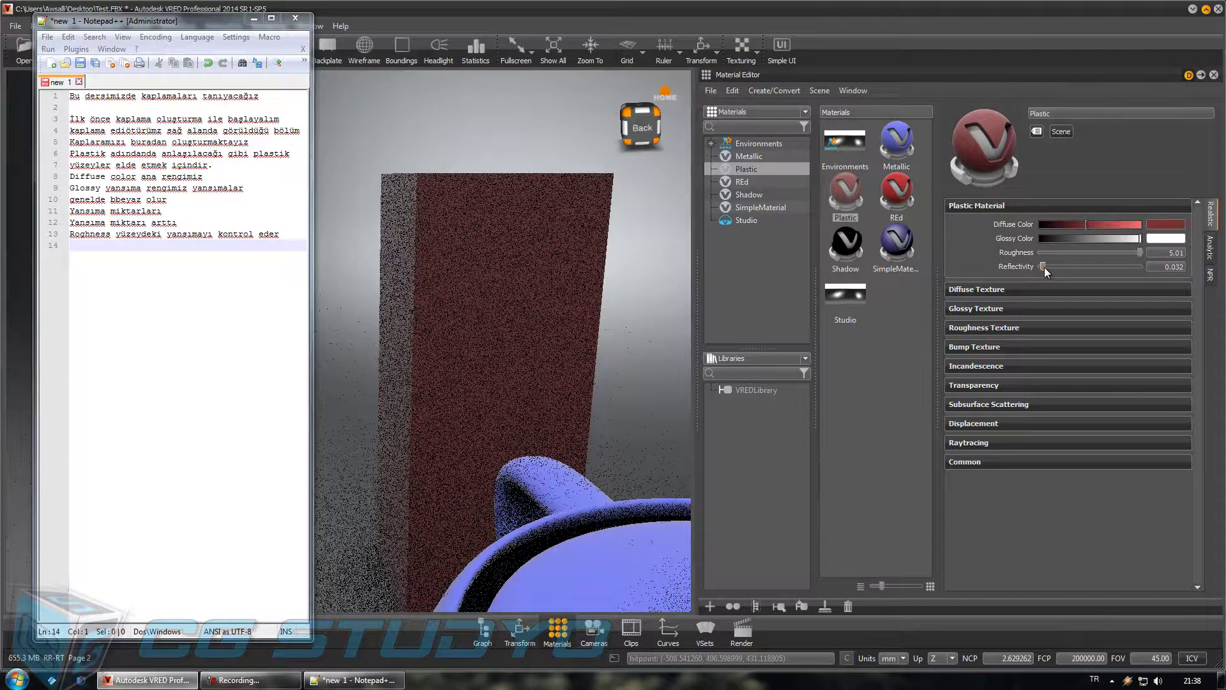
Step: Collapse the main Plastic settings and expand the diffuse, glossy, roughness and bump texture sections
click(111, 243)
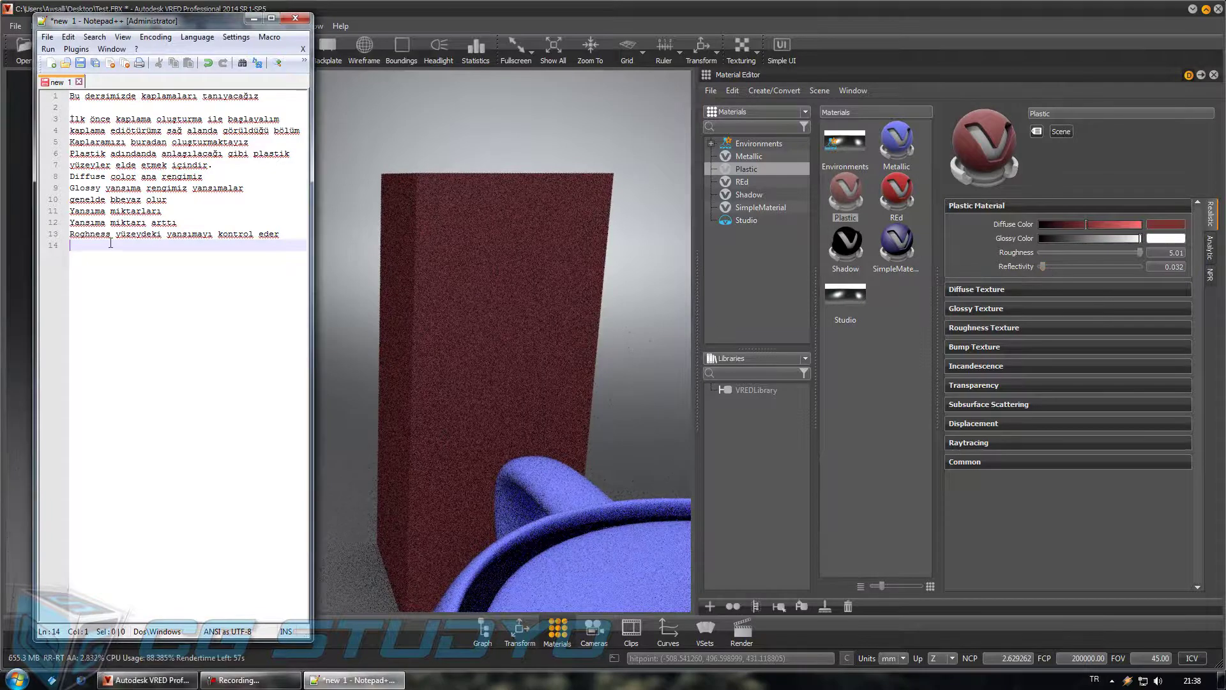
click(1003, 210)
click(982, 226)
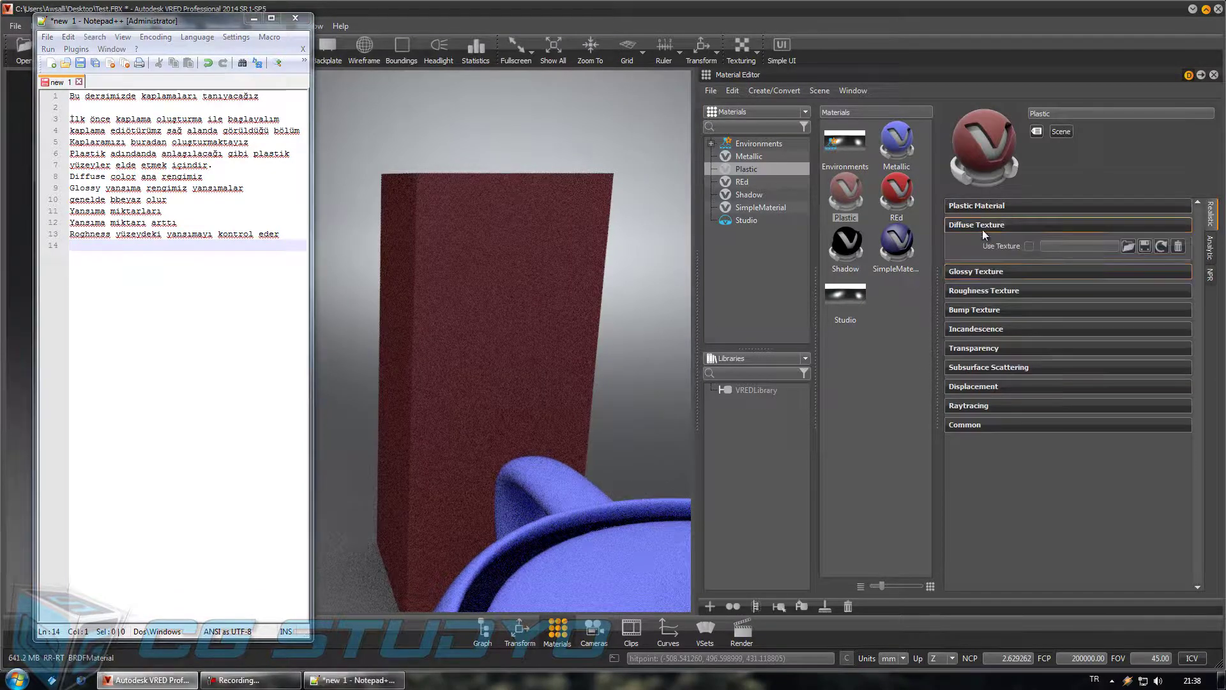
click(996, 272)
click(1013, 318)
click(1003, 365)
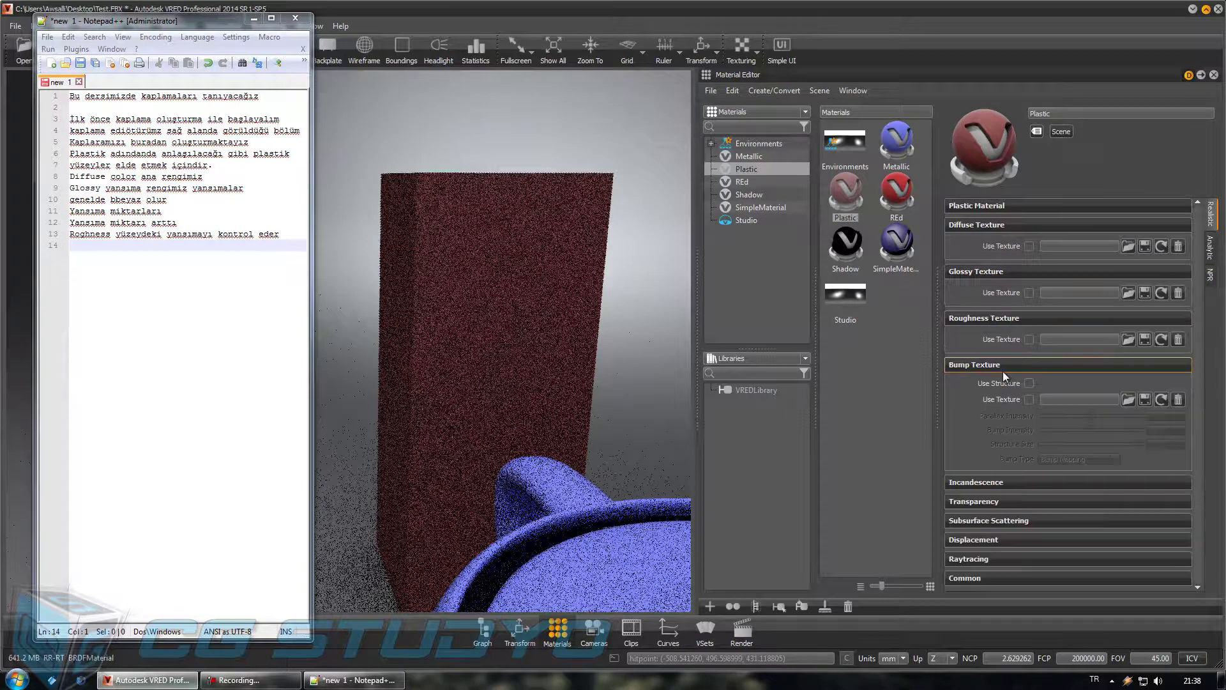
Step: Add the note 'Buralara kaplama ekleyerek eklediğimiz kaplamaları kullanabiliriz' and leave an empty line
click(129, 248)
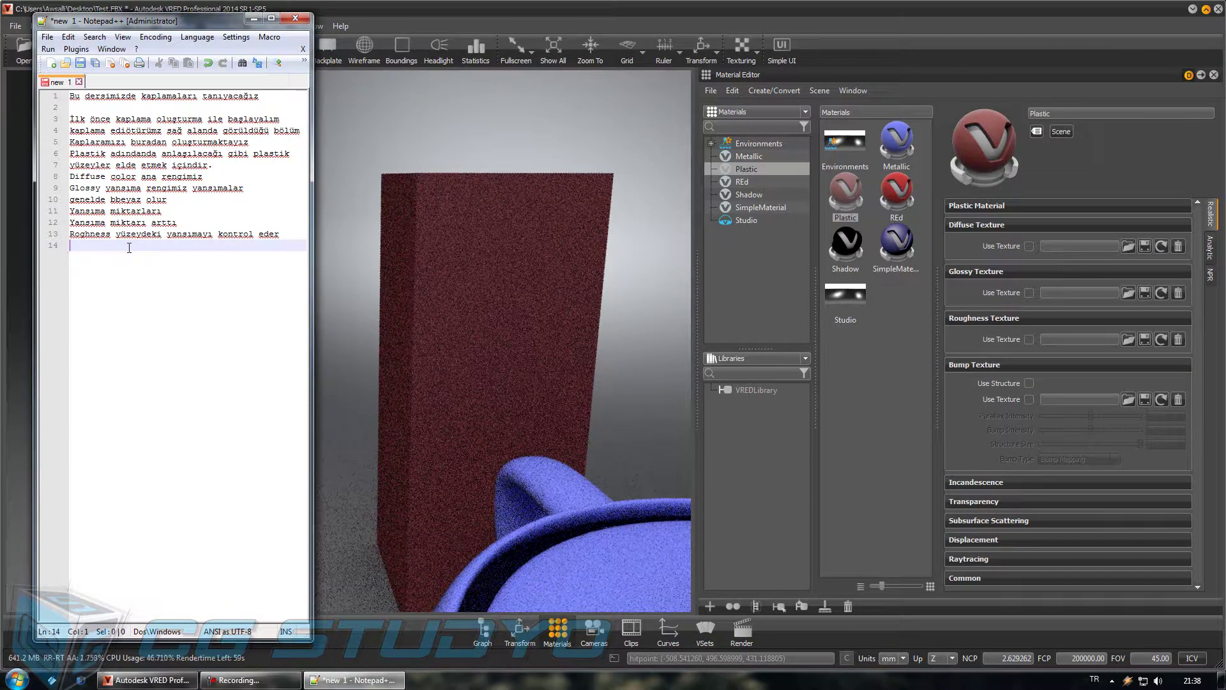
text(Buralara kaplama eklere)
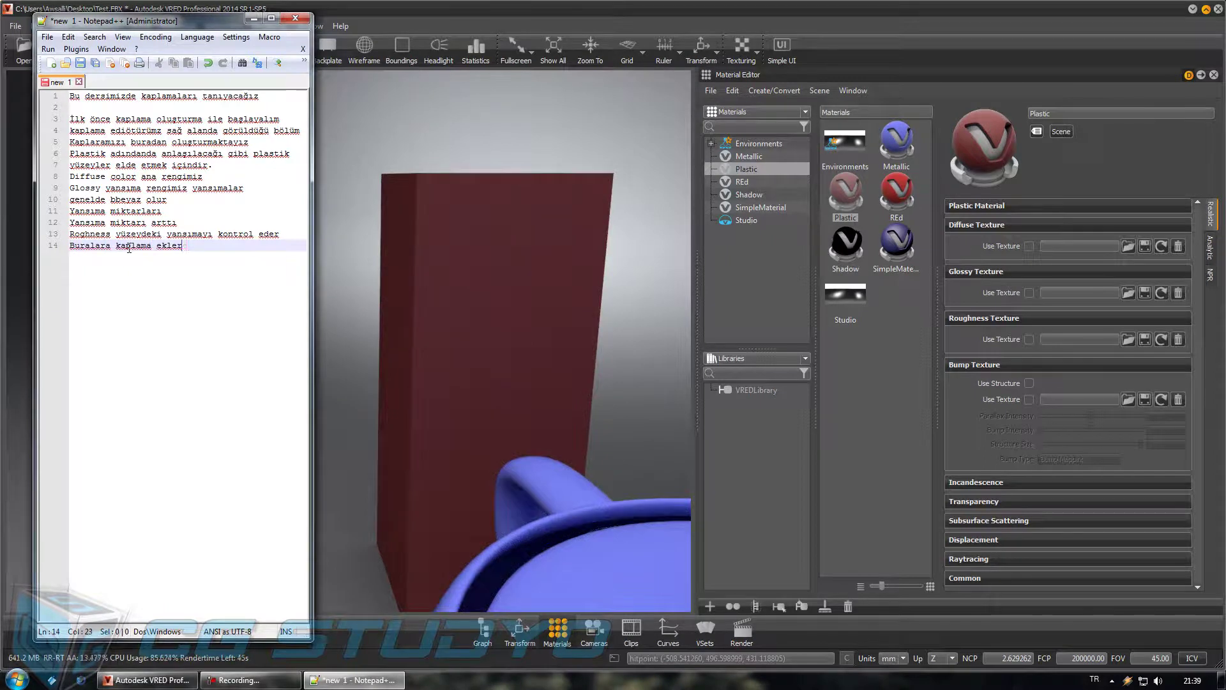
text(erek eklediğimiz)
key(Return)
text(kap)
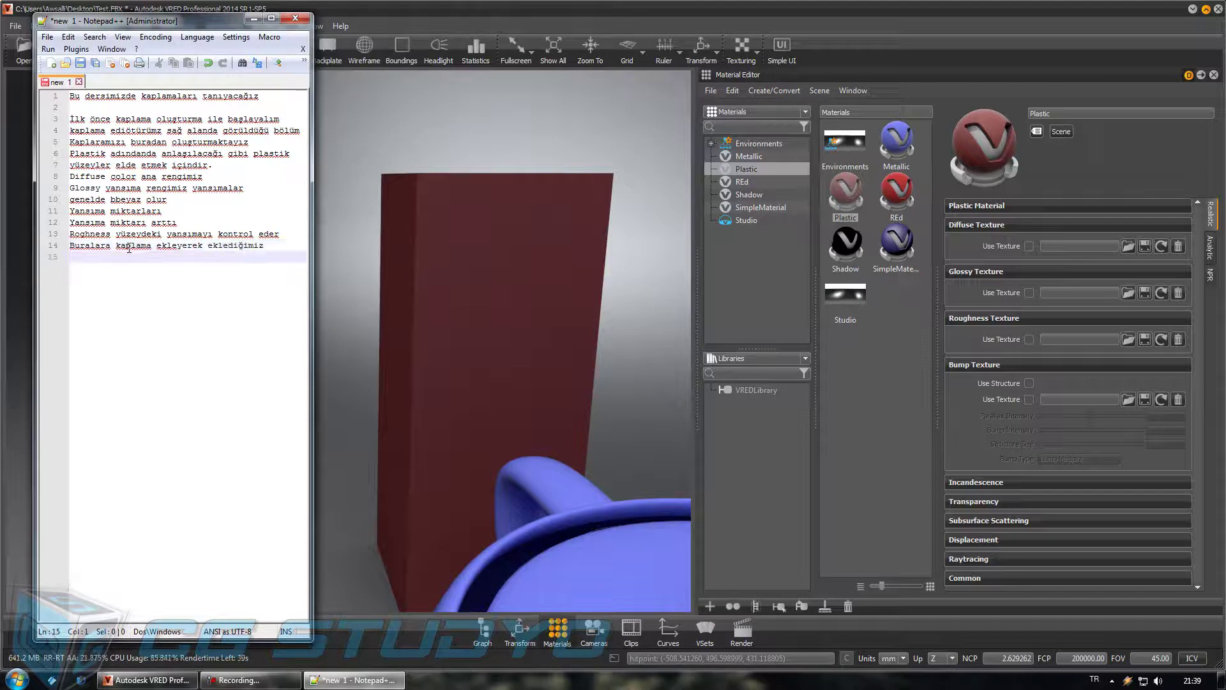
text(lamaları)
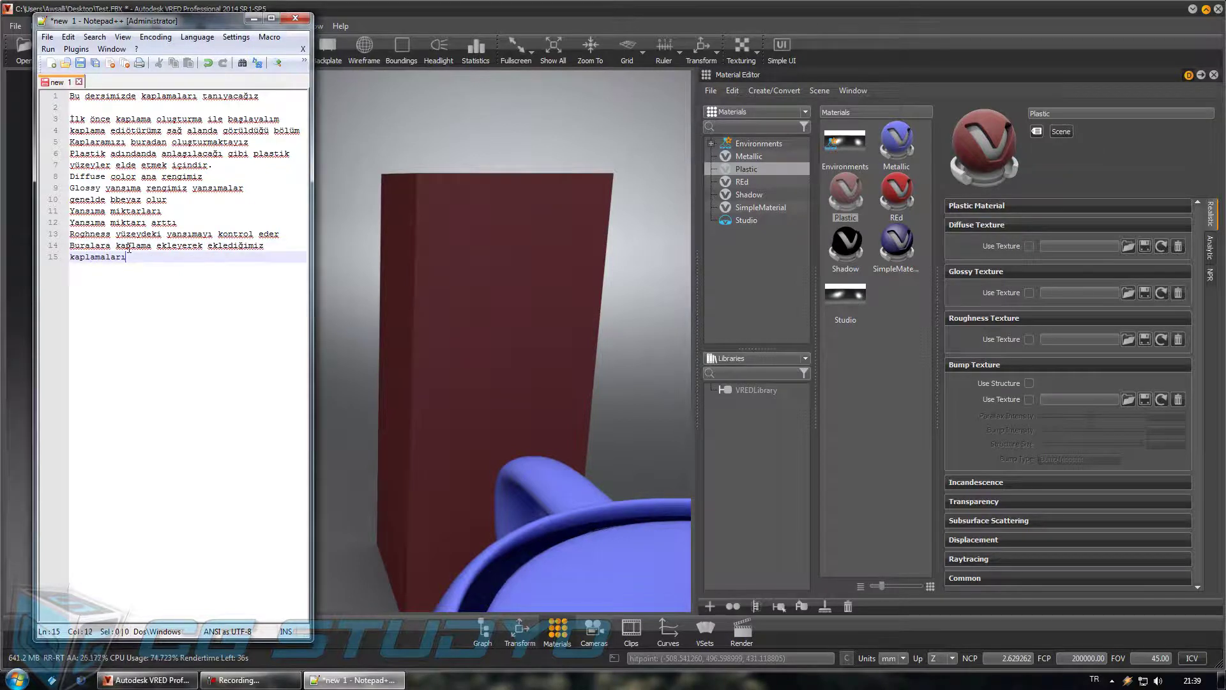
text( kullanabiliri)
text(z)
key(Return)
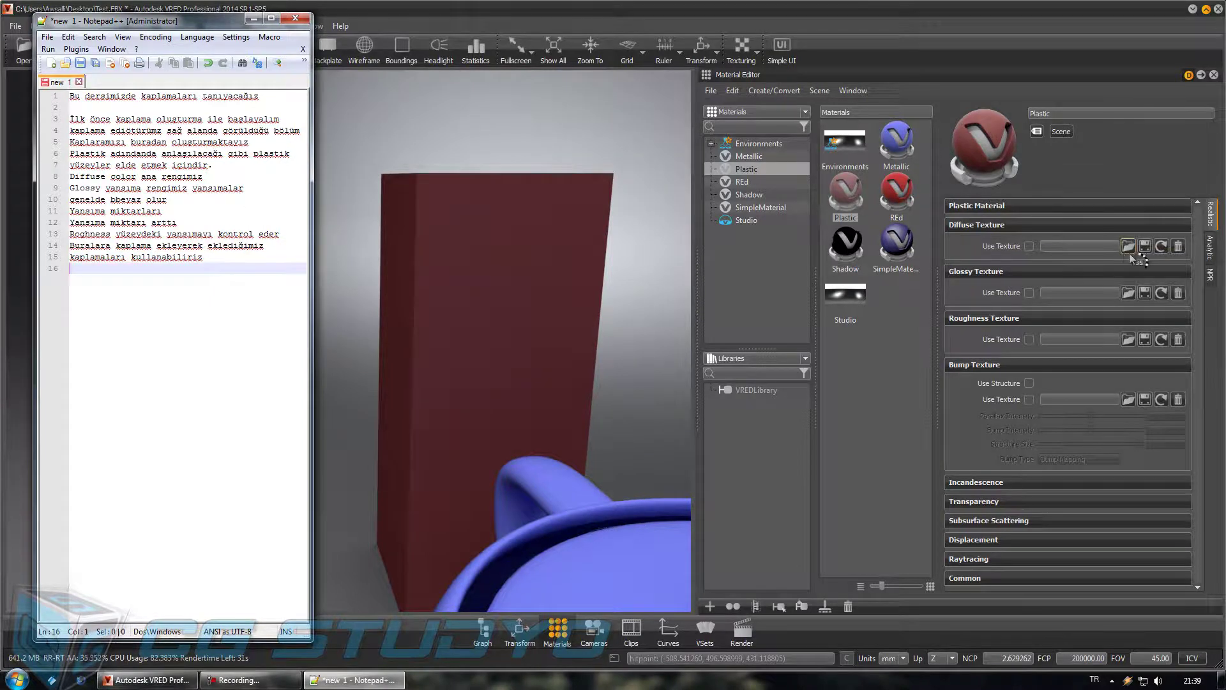
Step: Browse the diffuse-texture file dialog to the D:\Materiyal\Kaplama folder
click(1127, 247)
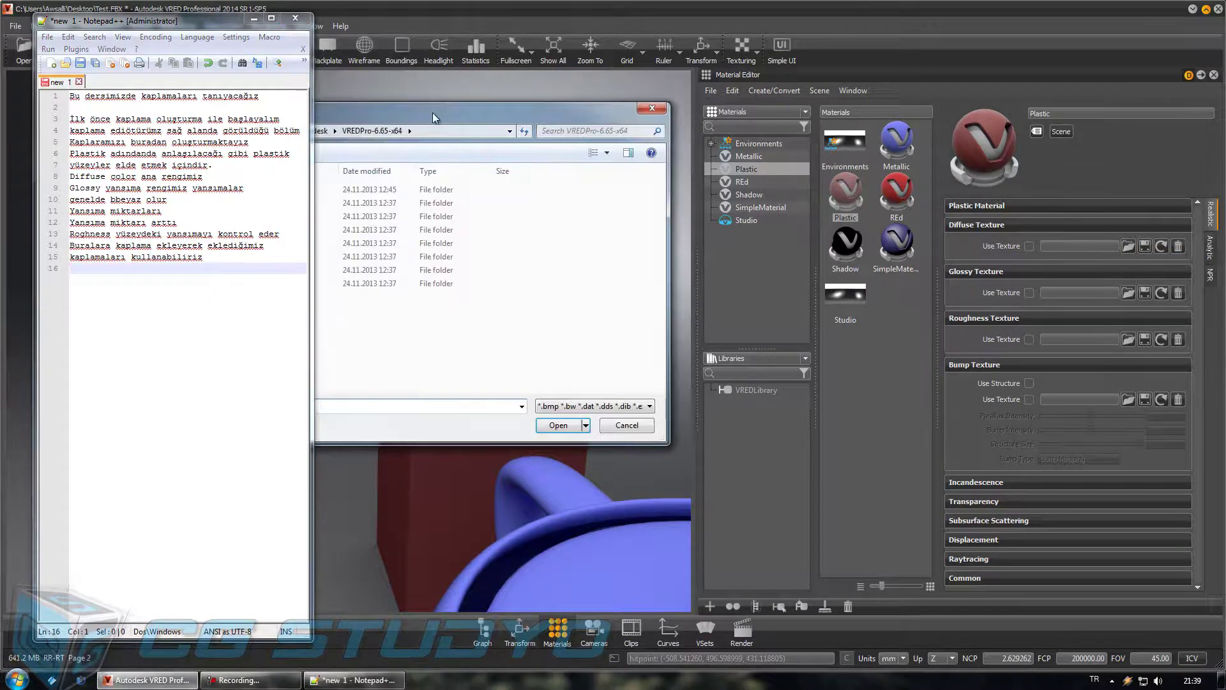
drag(745, 133, 755, 139)
click(433, 277)
click(549, 318)
click(558, 397)
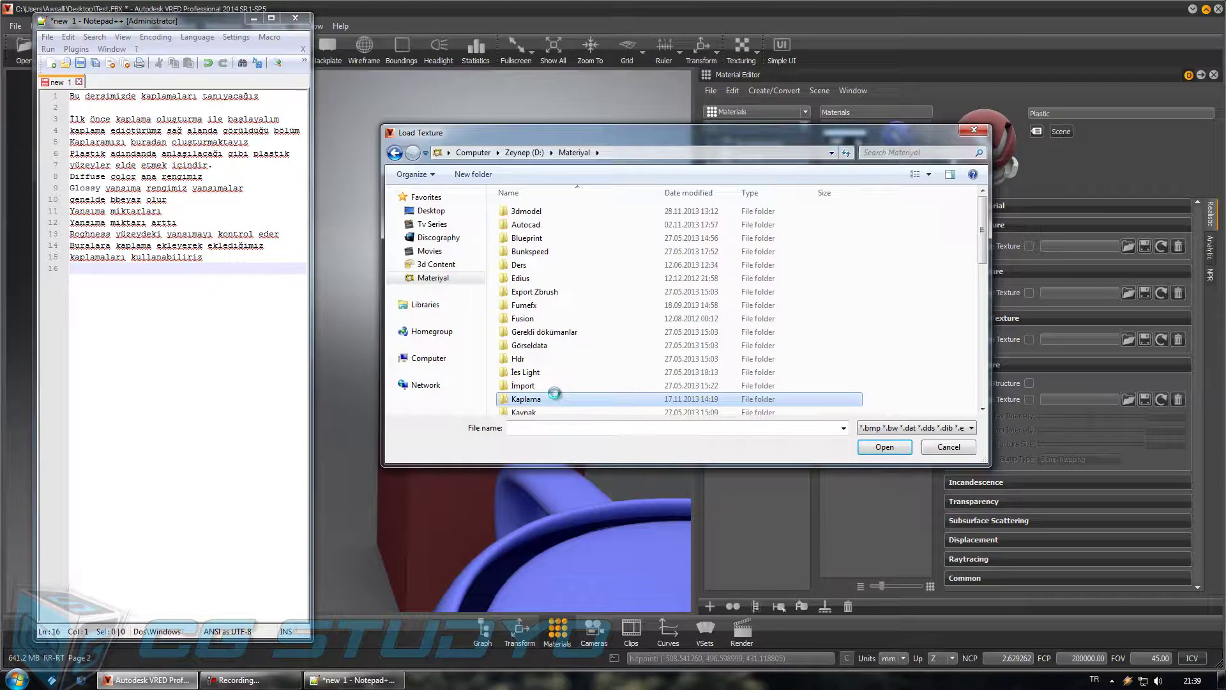
Step: Load y_GreenEyezz_stock.jpg as the Plastic diffuse texture and orbit to see the grainy box
scroll(555, 393, down, 3)
scroll(588, 382, down, 3)
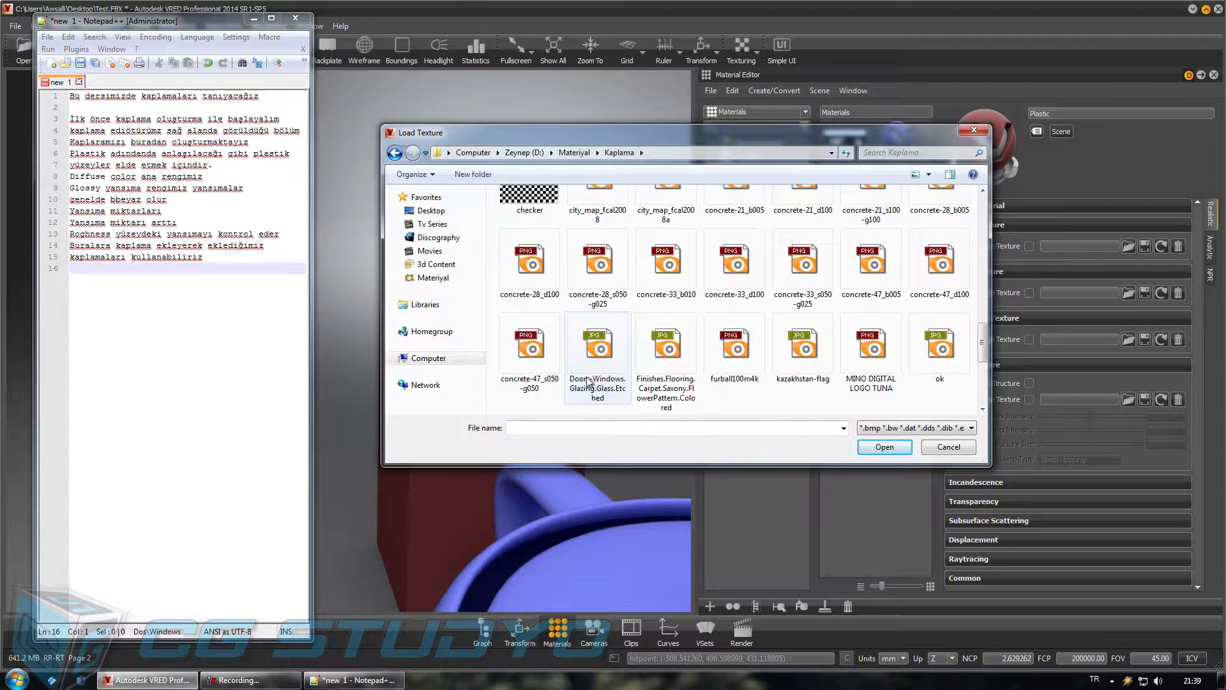
scroll(588, 381, up, 1)
scroll(575, 294, up, 2)
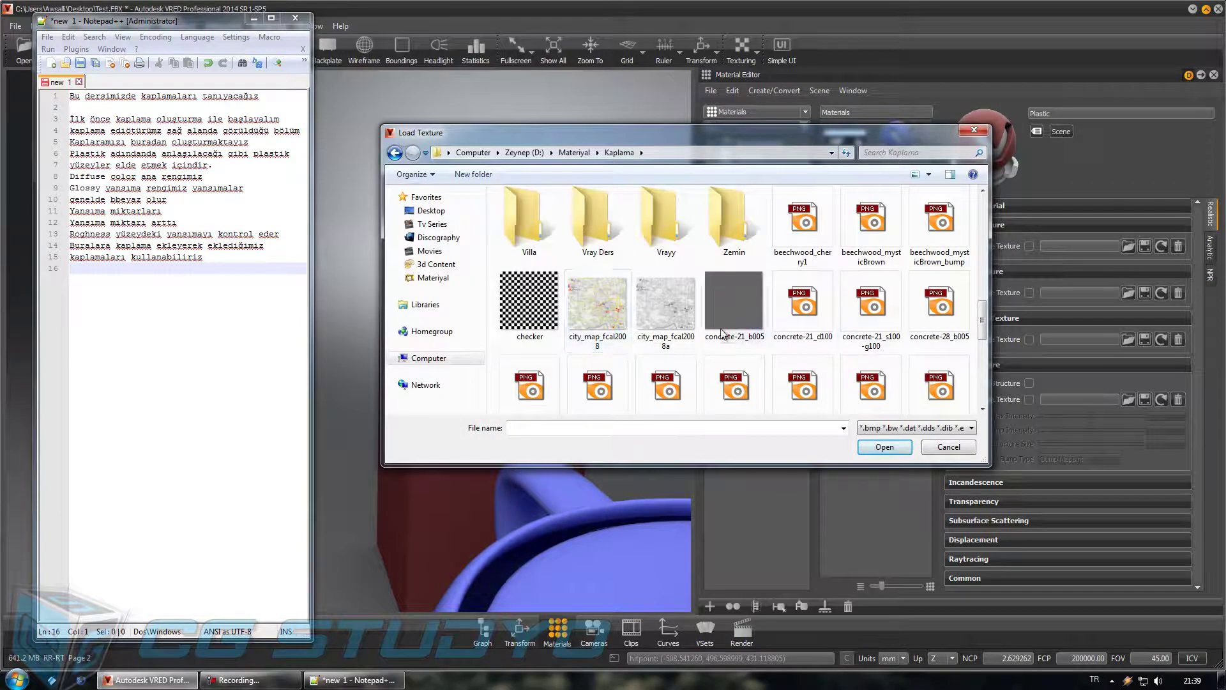
click(602, 328)
scroll(688, 359, down, 1)
scroll(688, 359, down, 2)
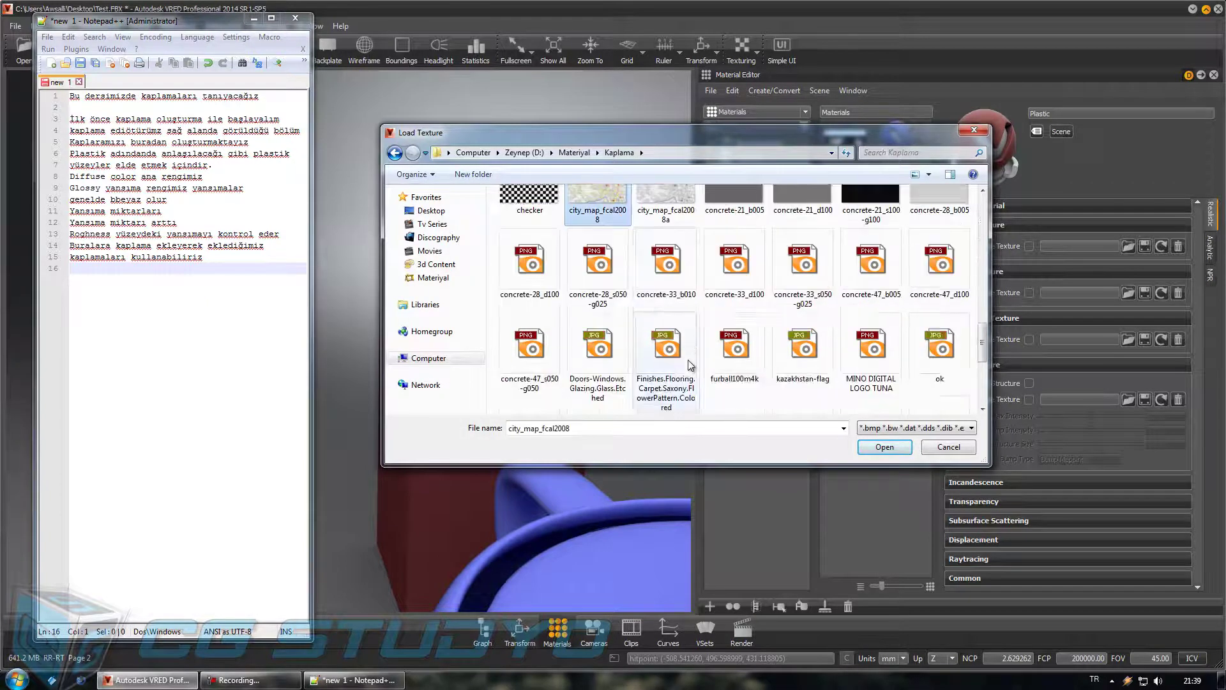
scroll(689, 366, down, 2)
double_click(817, 361)
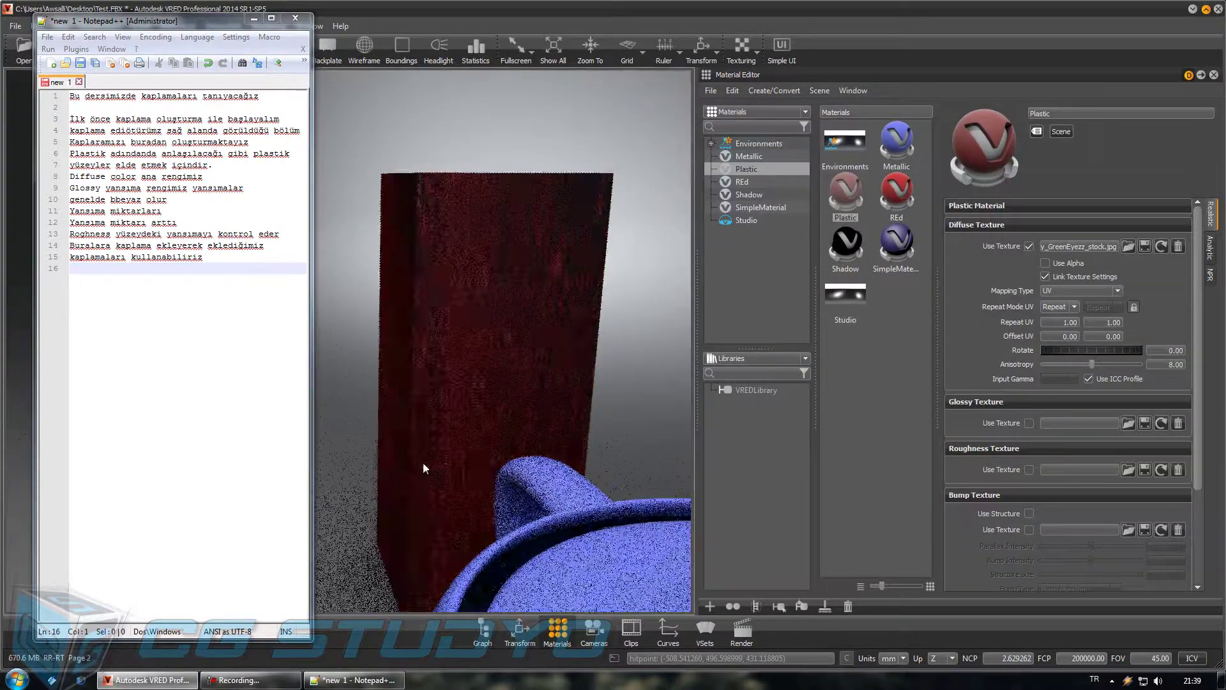
mouse_move(470, 458)
mouse_down()
mouse_move(553, 493)
mouse_move(546, 599)
mouse_move(459, 446)
mouse_move(266, 460)
mouse_move(617, 492)
mouse_move(838, 438)
mouse_up()
Step: Disable the diffuse texture and load Pattern.jpg as bump texture with intensity 3.76
click(1028, 245)
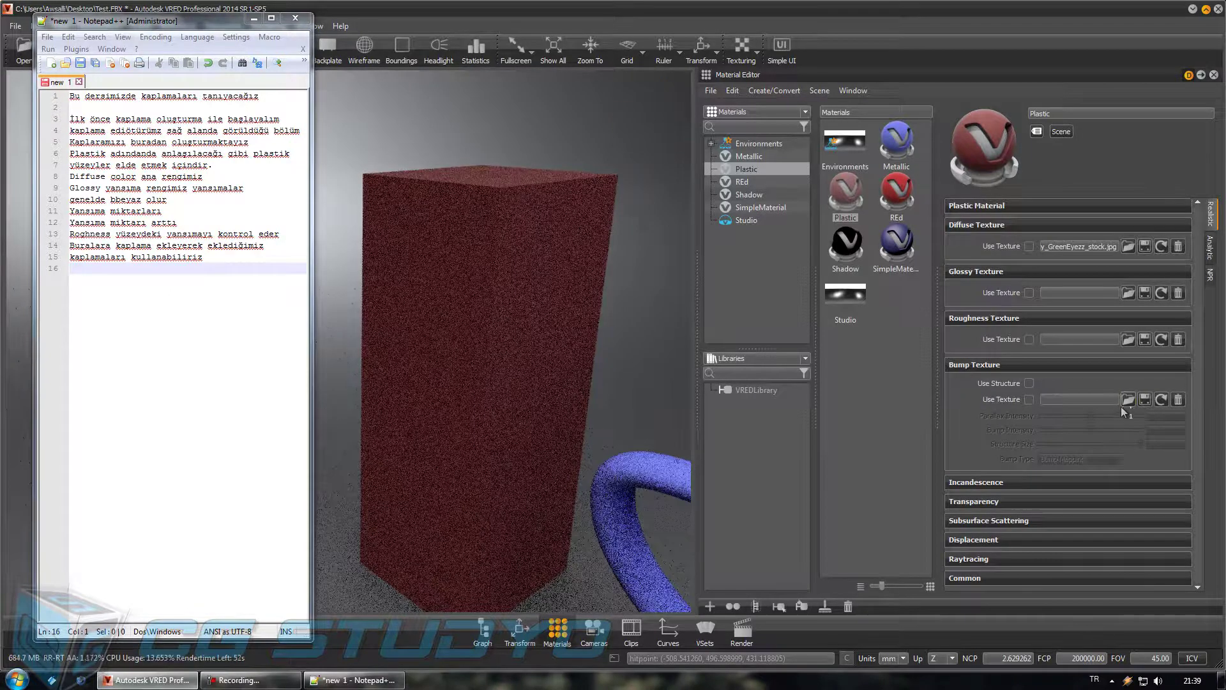
click(1128, 399)
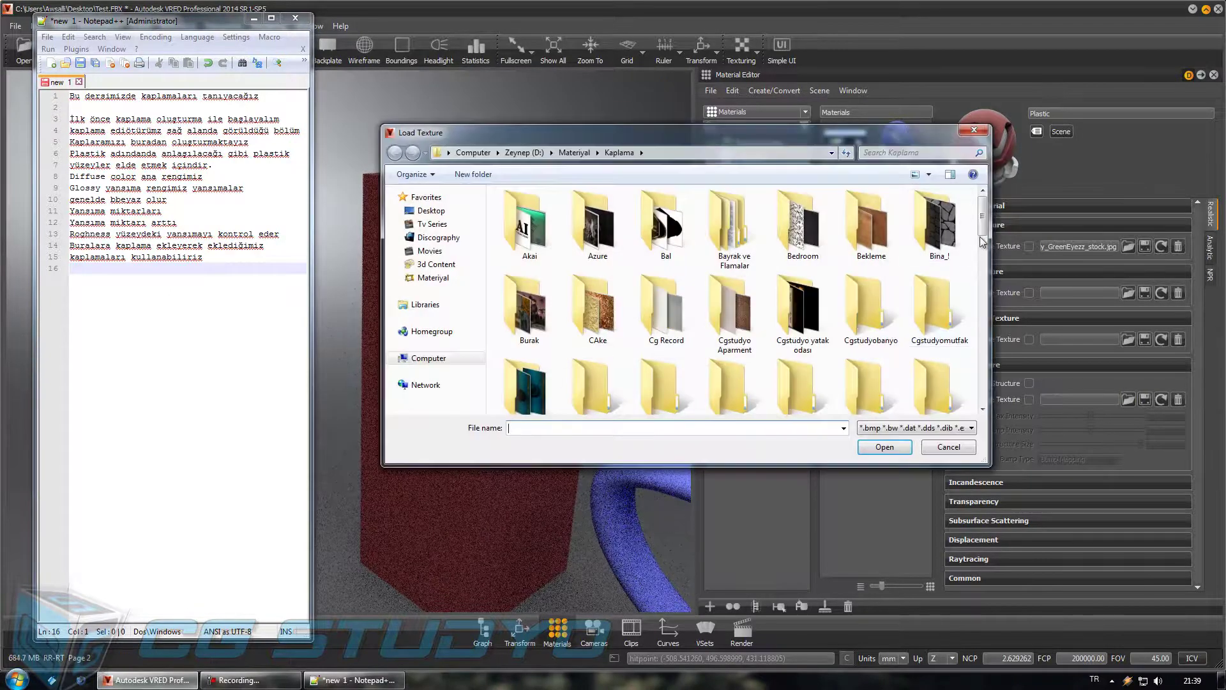
scroll(962, 249, down, 5)
scroll(964, 300, down, 5)
scroll(969, 353, down, 3)
scroll(970, 352, down, 3)
scroll(957, 319, down, 3)
double_click(734, 230)
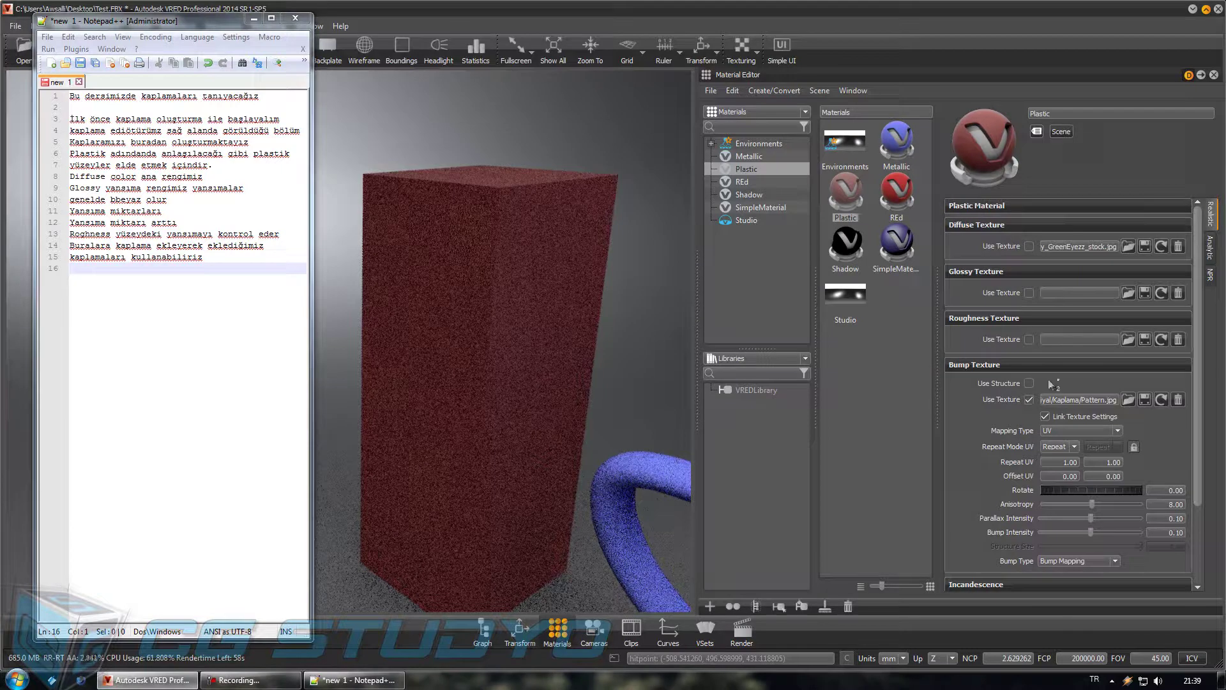
drag(1092, 530, 1109, 530)
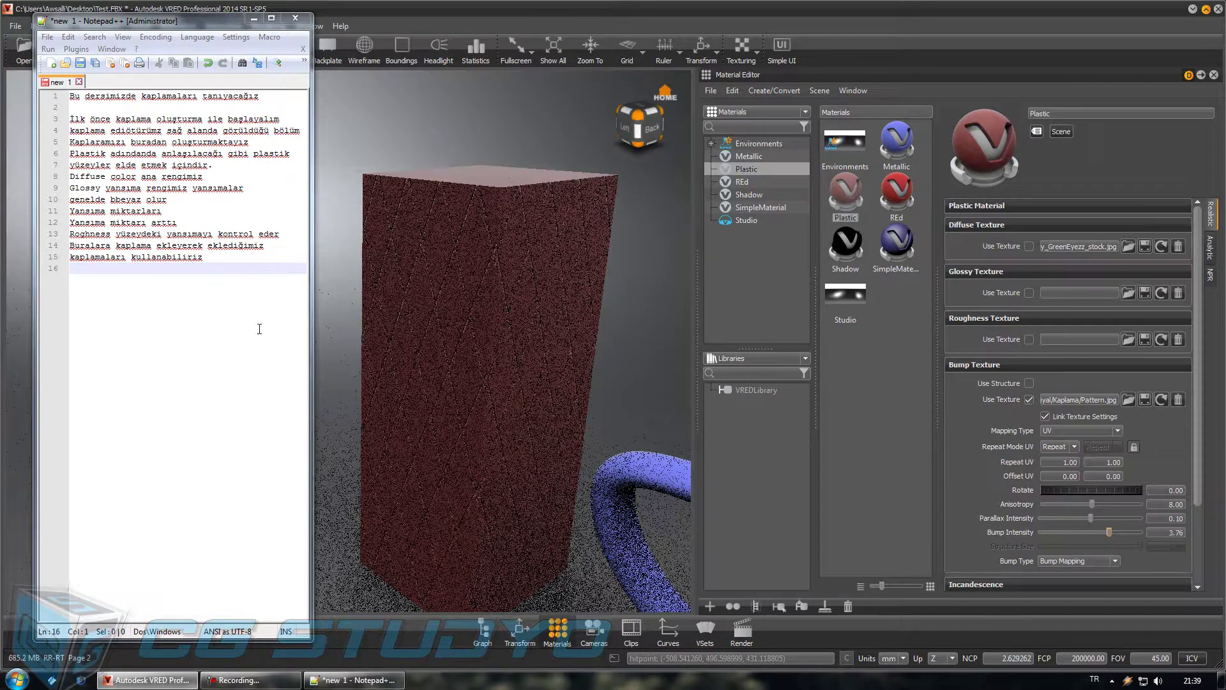
click(223, 383)
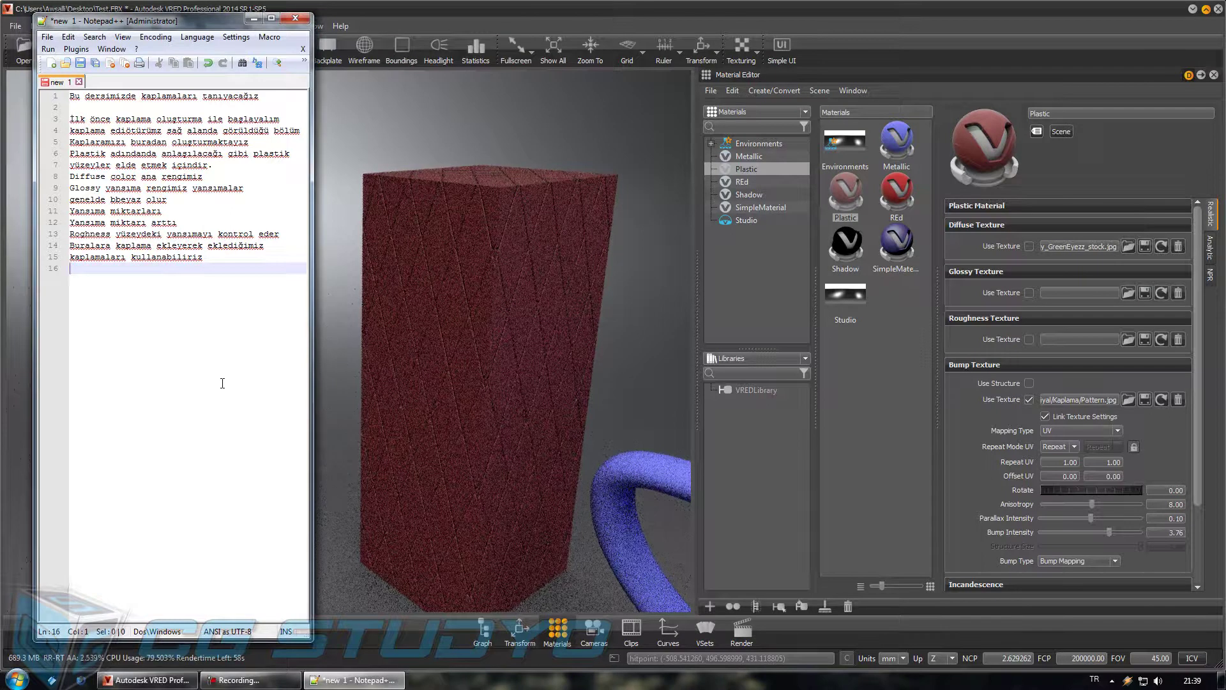
Step: Type 'Bump kaplamada yüzeyde kabartmanın oluşabilmesi için kaplamayı ayarlamak gerekir' over two lines
text(Bum)
text(lamada yüzeyd)
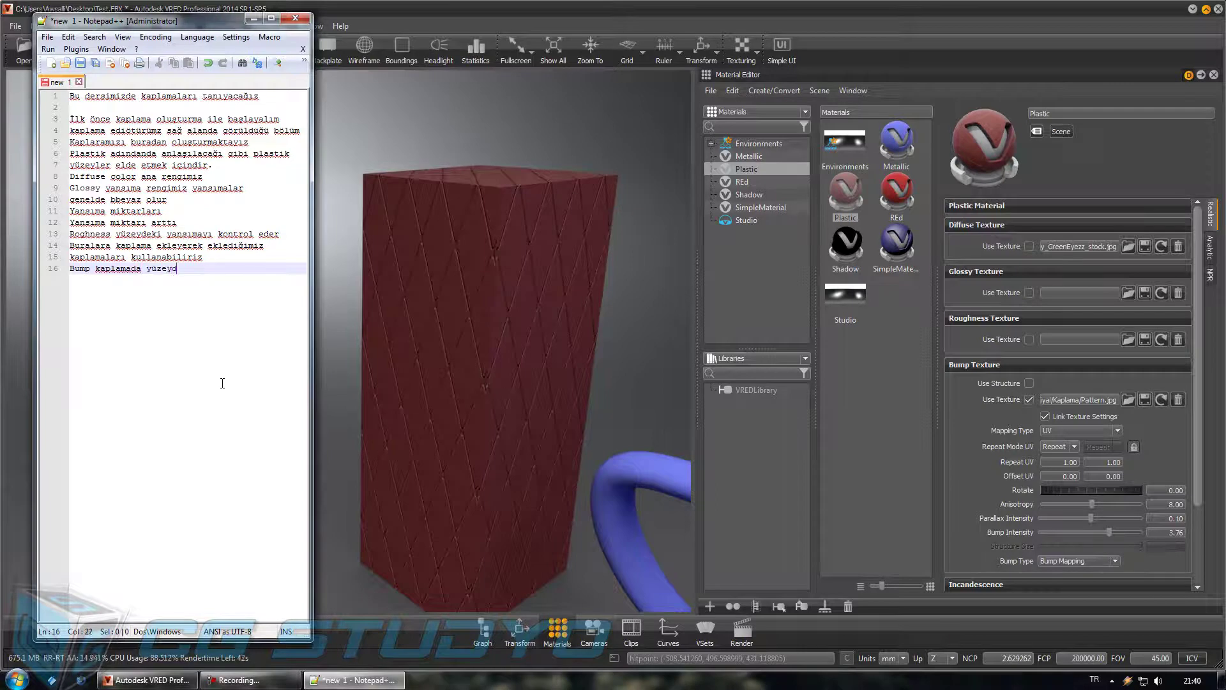
text(bu)
key(BackSpace)
key(BackSpace)
key(BackSpace)
text(kabar)
text(tmanın oluşabilmesi)
key(Return)
text(için )
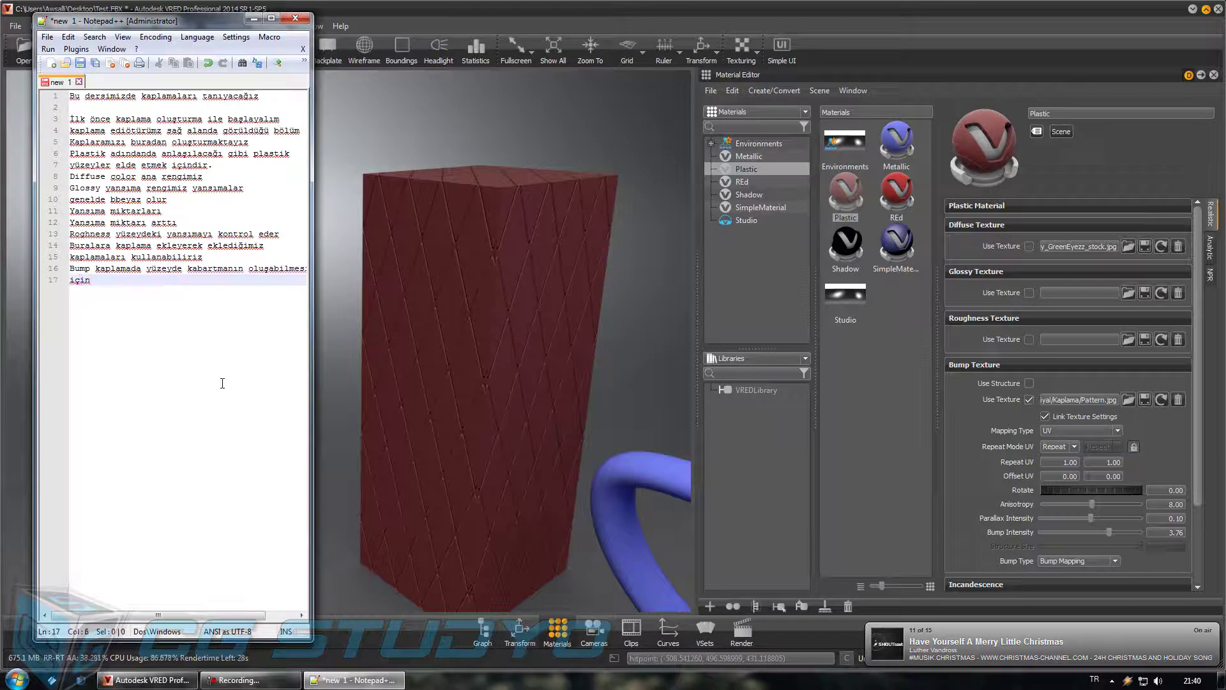
text(kaplamayı ayarlamak gerekir)
key(Return)
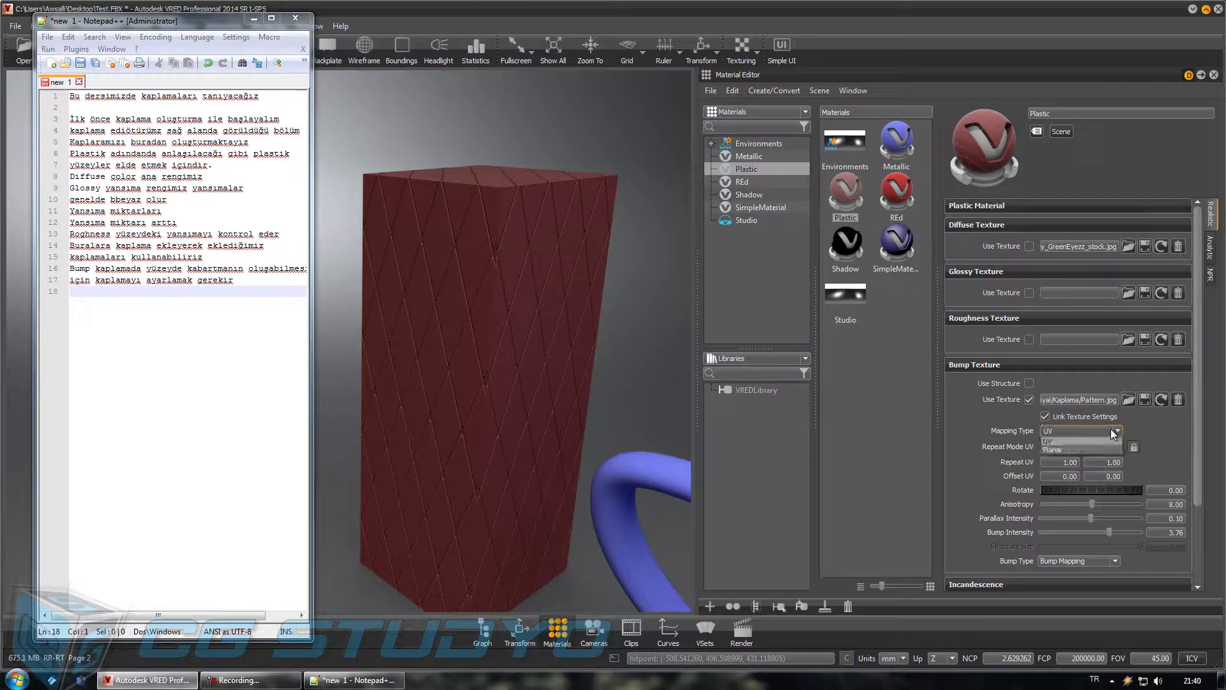
Step: Add note lines saying mapping sets how the texture is applied and repeat sets its tiling amount
scroll(1083, 434, up, 1)
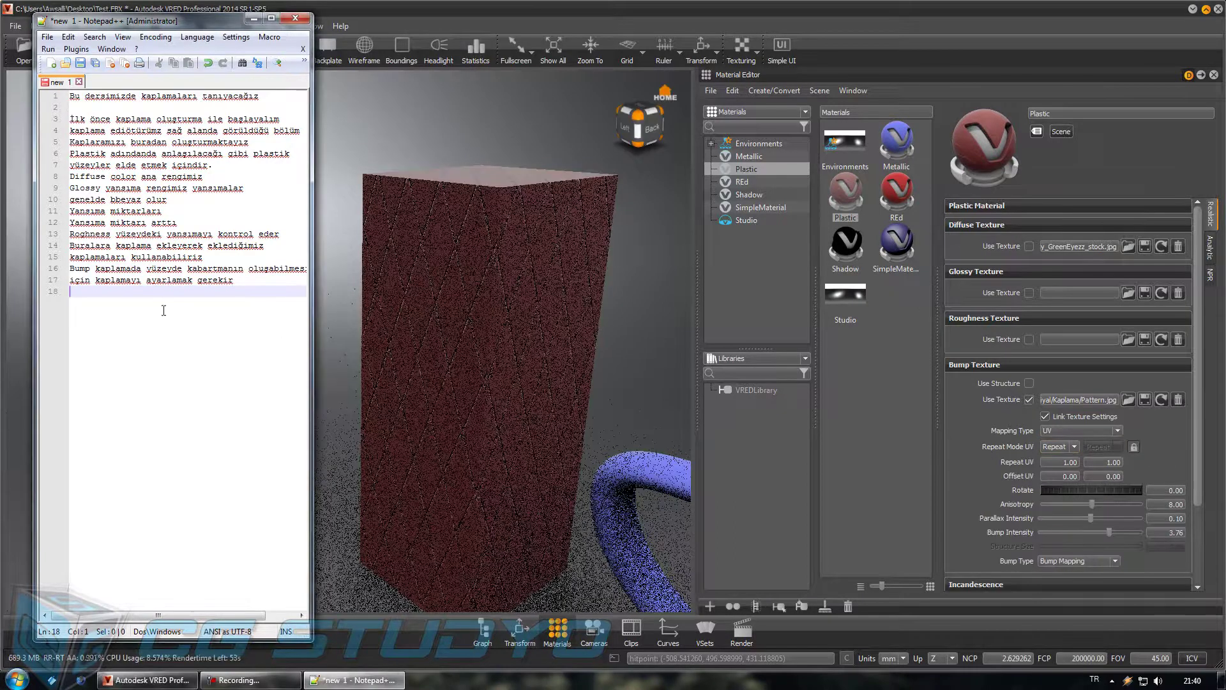
text(M)
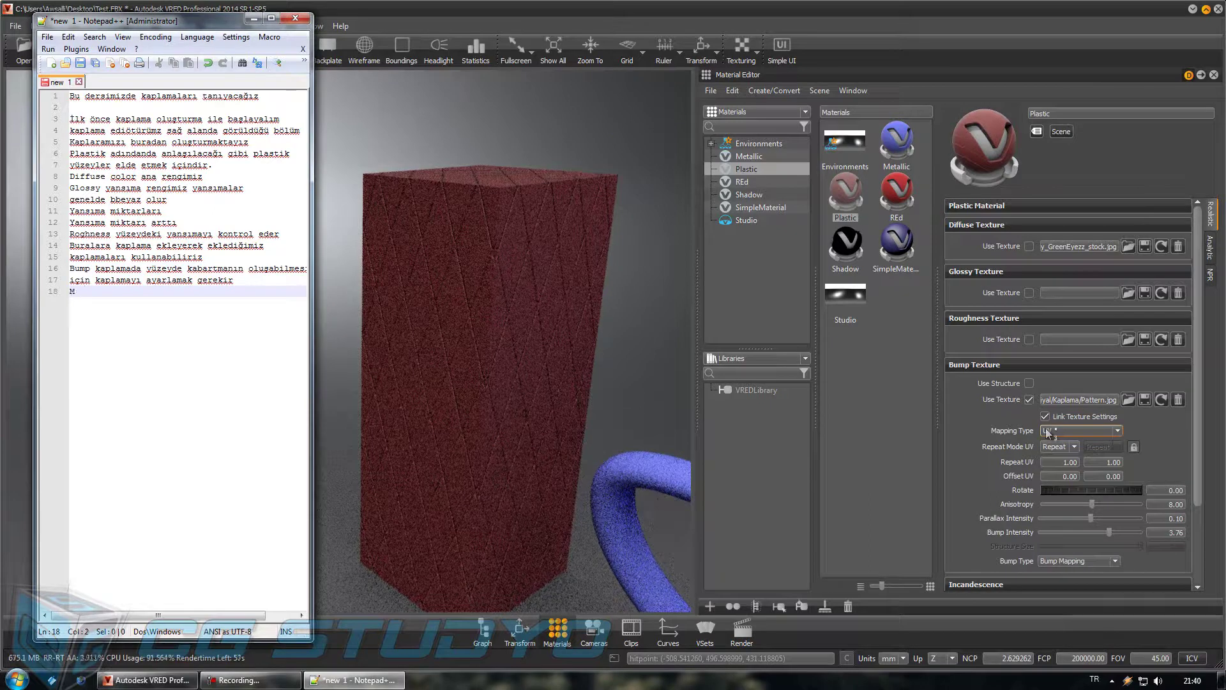
text(apping )
text(kaplamanın nasıl atılacağını beliler)
key(Return)
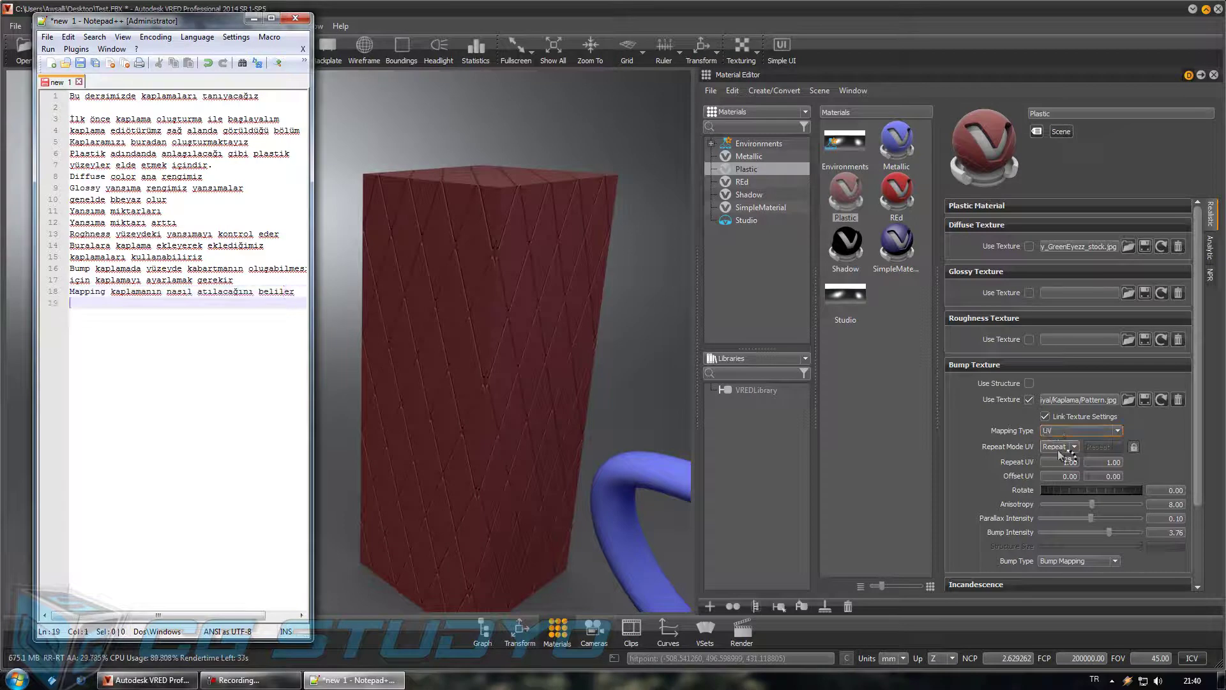
text(ekrar olup olmaması kaplama)
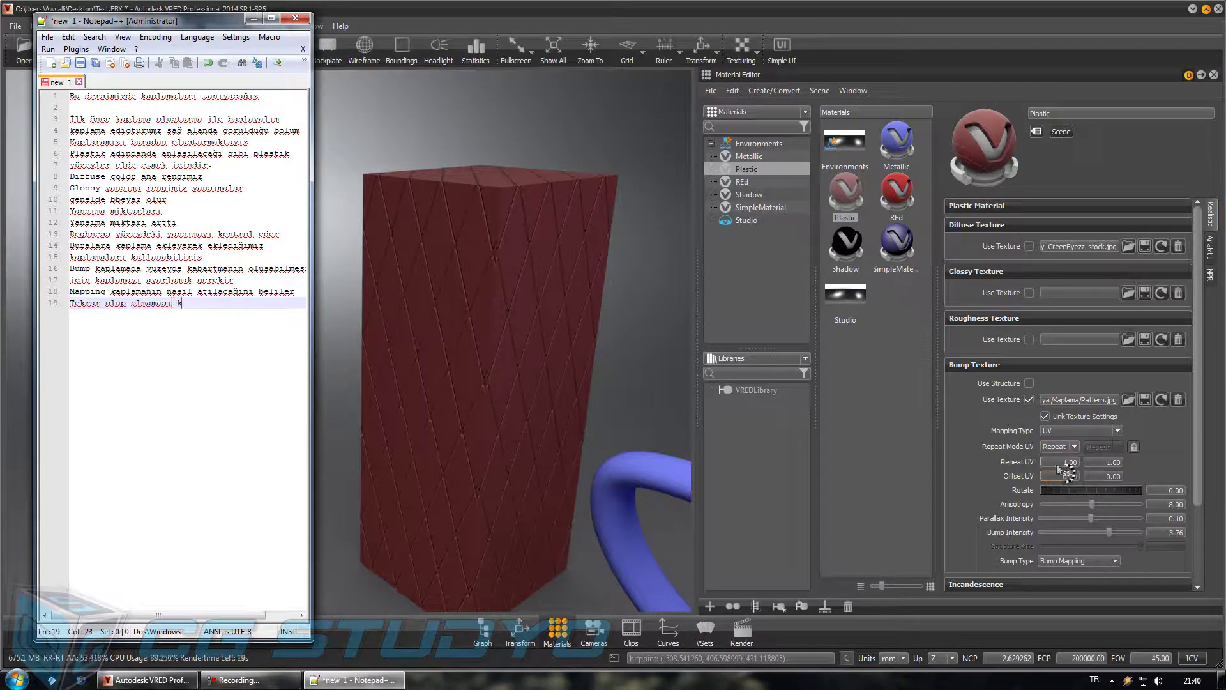
text(nın tekrar miktarı)
key(Return)
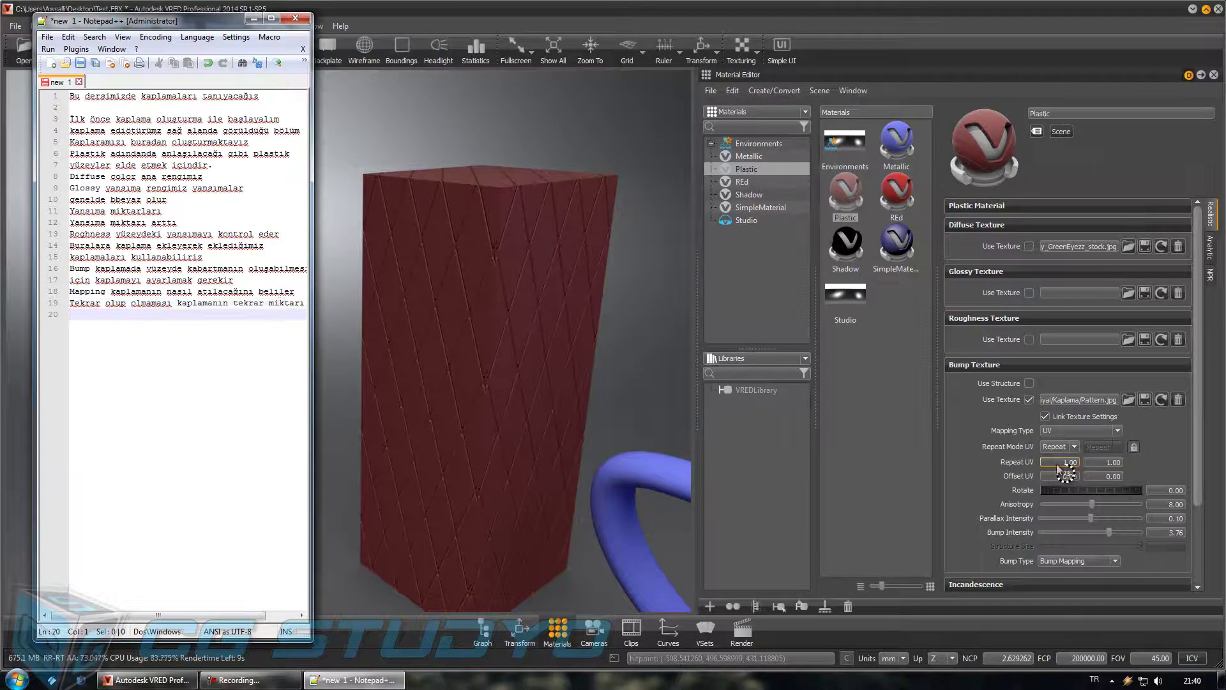
Step: Try bump Repeat UV 4 x 4, settle on 2.00 x 2.00, and note the pattern got smaller
double_click(1070, 461)
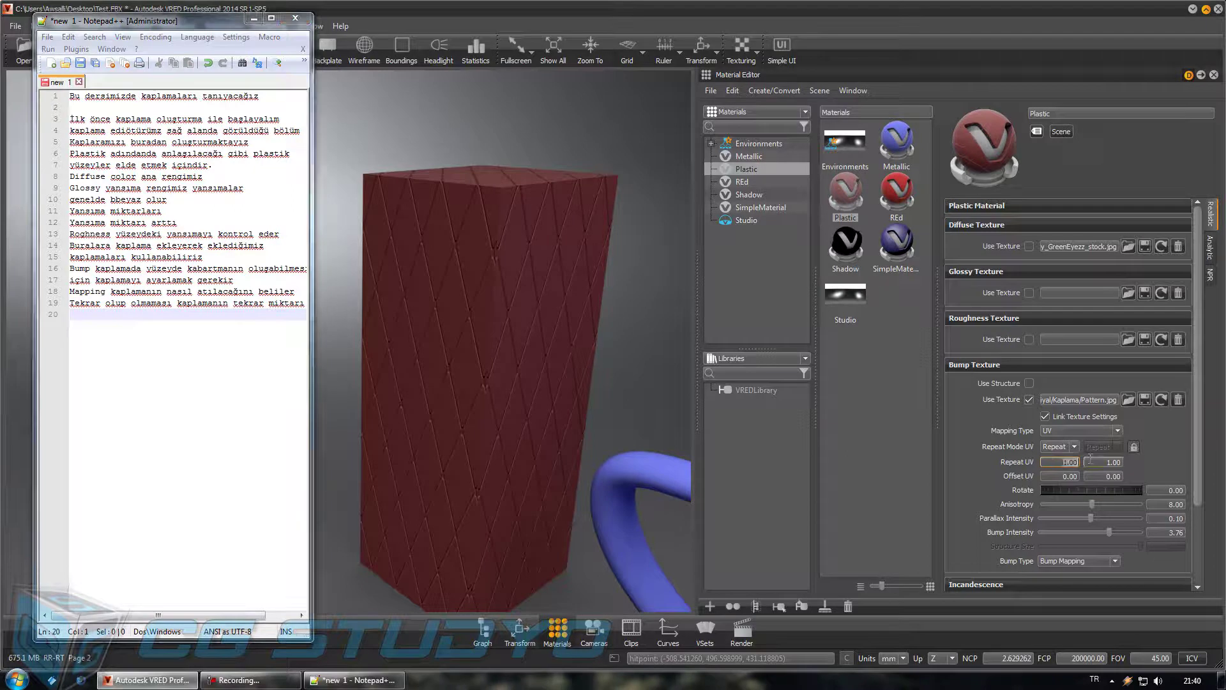
text(4)
key(Tab)
text(4)
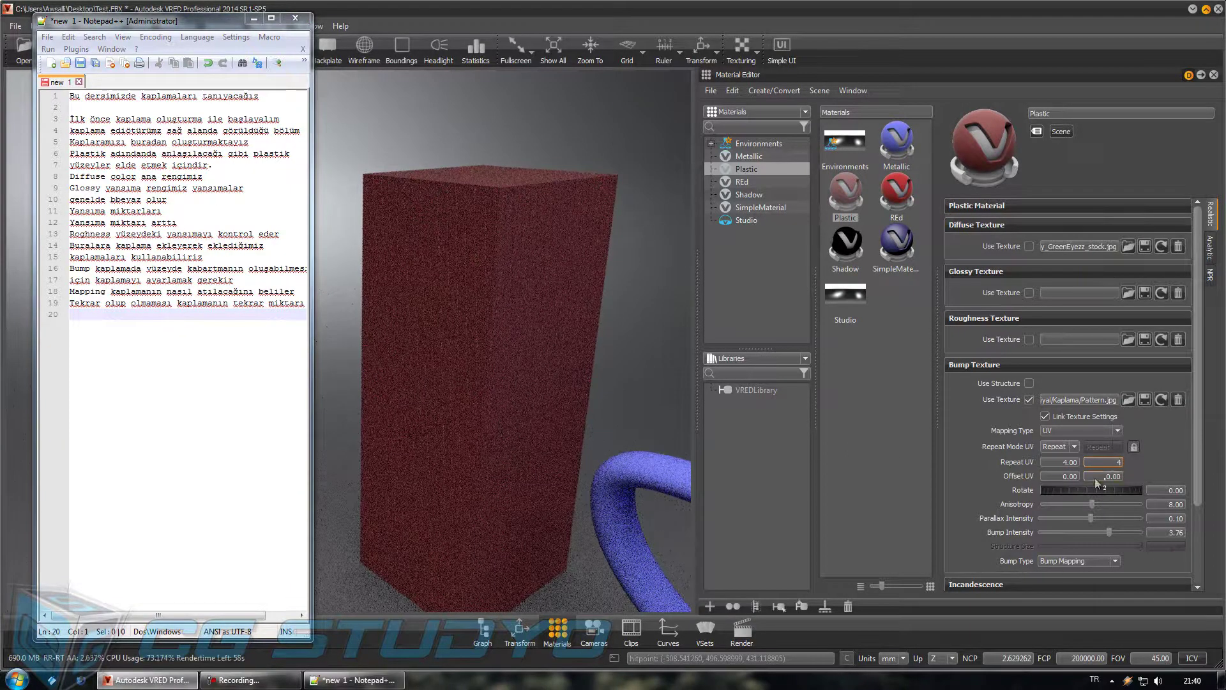
key(Return)
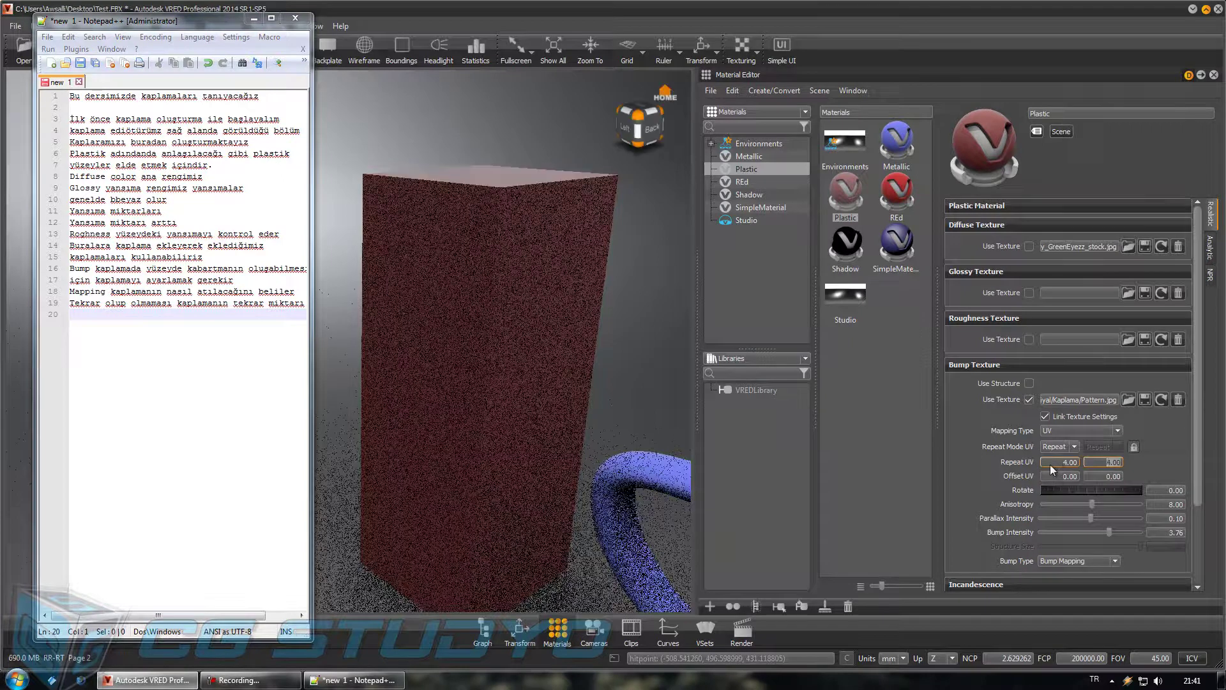
key(shift+Tab)
text(2)
key(Tab)
text(2)
key(Return)
click(192, 334)
text(da)
text( kö)
text(çük o)
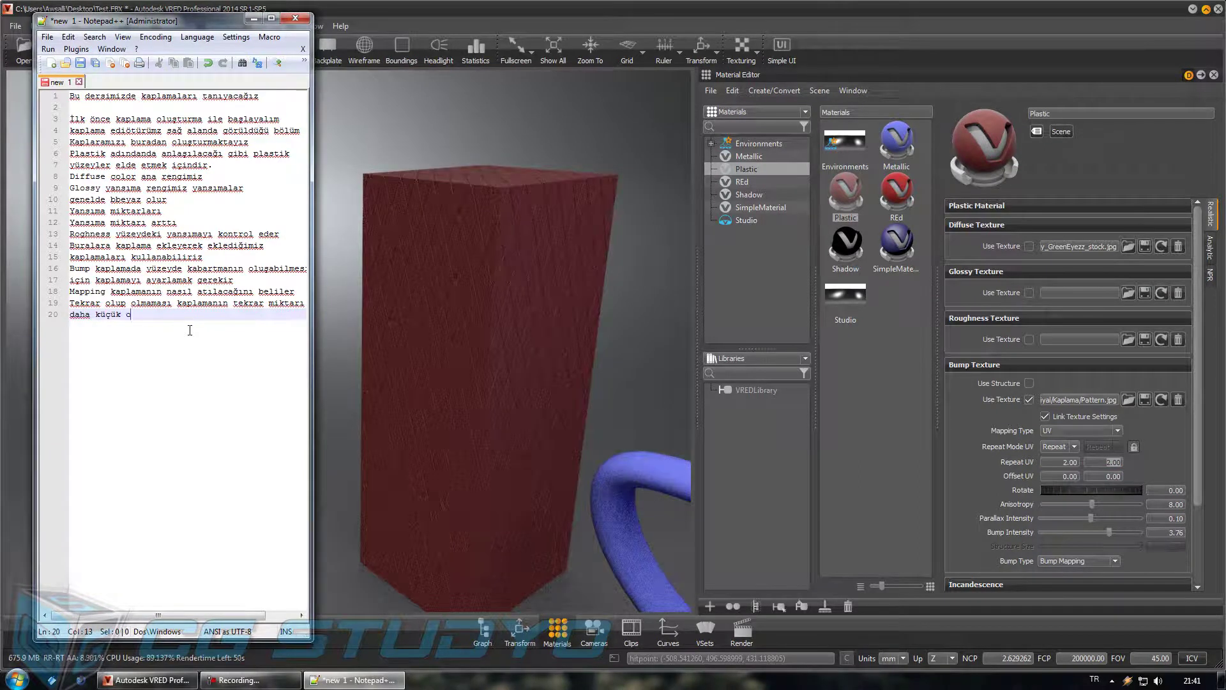
text(u)
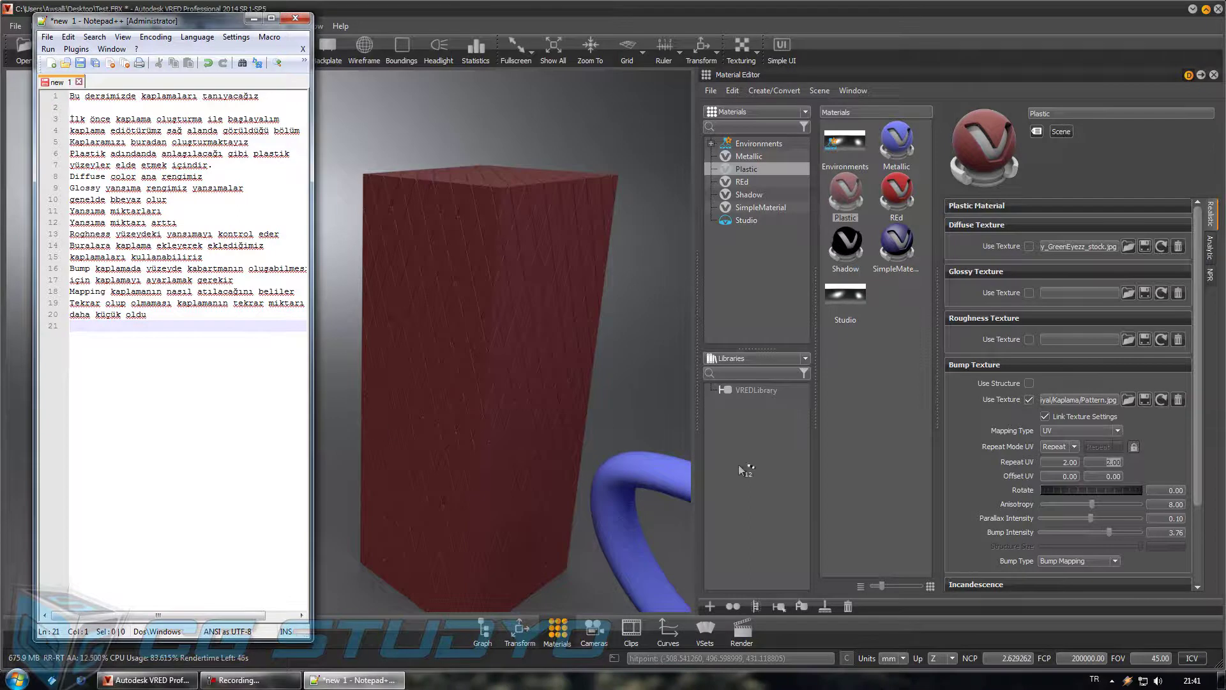
Step: Try rotating the bump pattern to 180 degrees and add the note 'kaplamanın açısı'
click(1048, 490)
drag(1126, 483, 1143, 484)
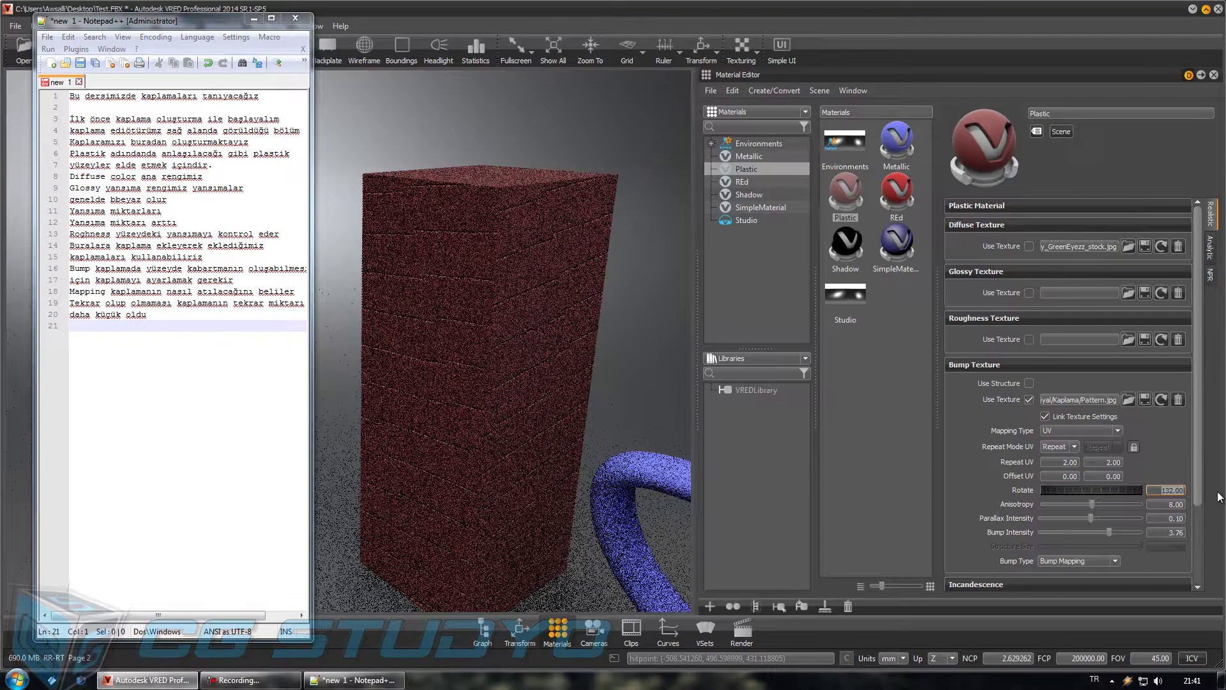
text(180)
key(Return)
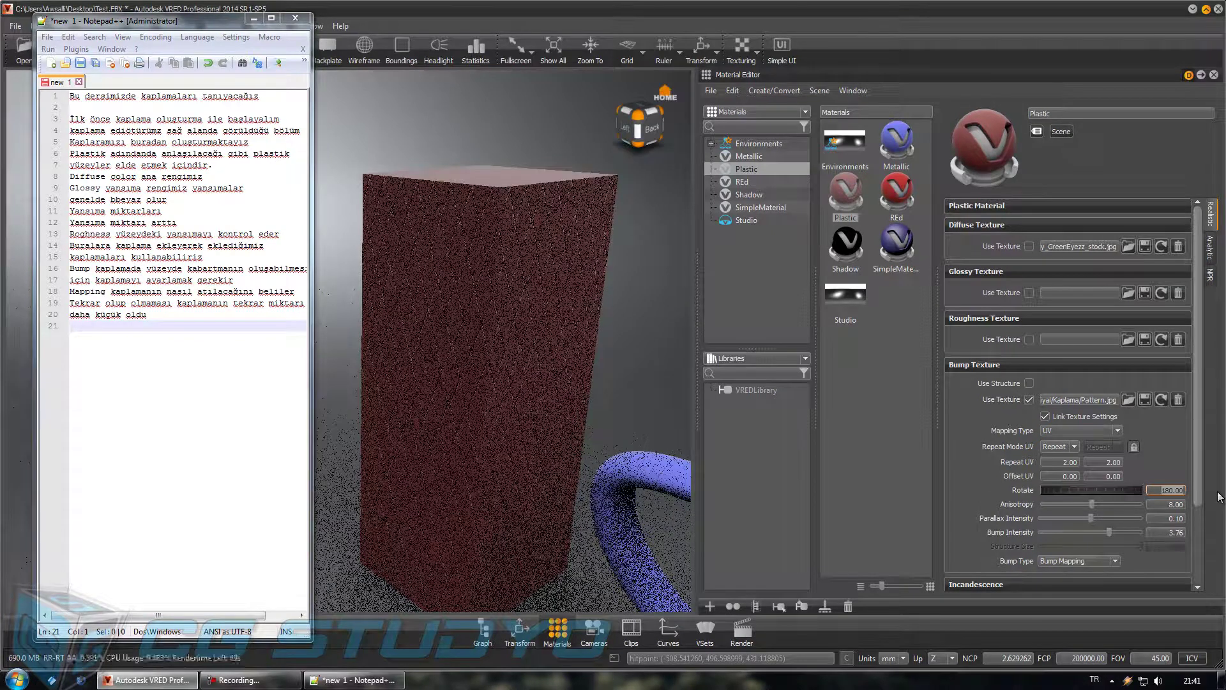
key(BackSpace)
text(40)
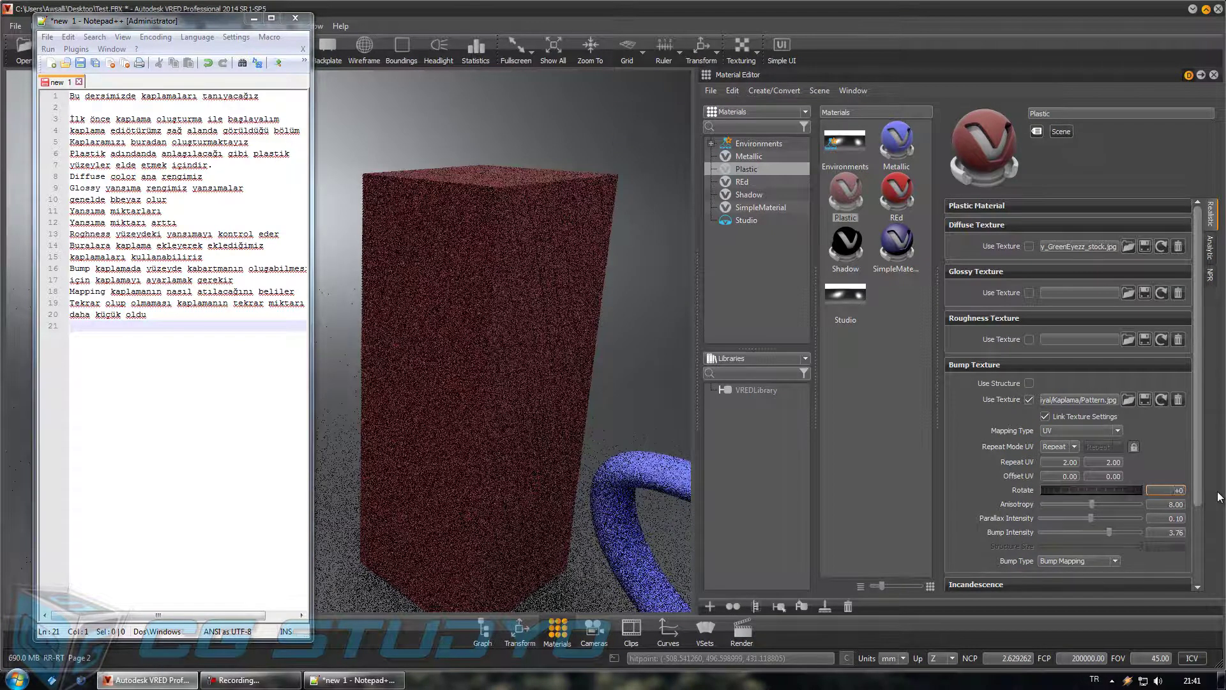
text(90.00)
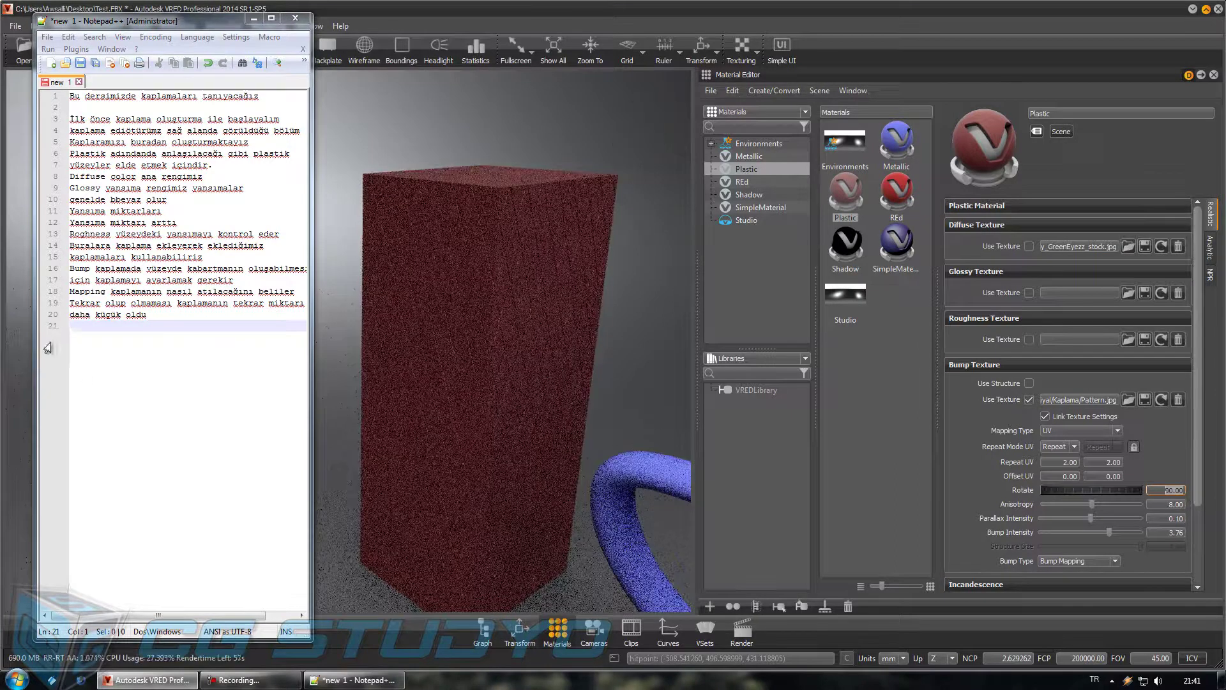
click(80, 329)
text(ka)
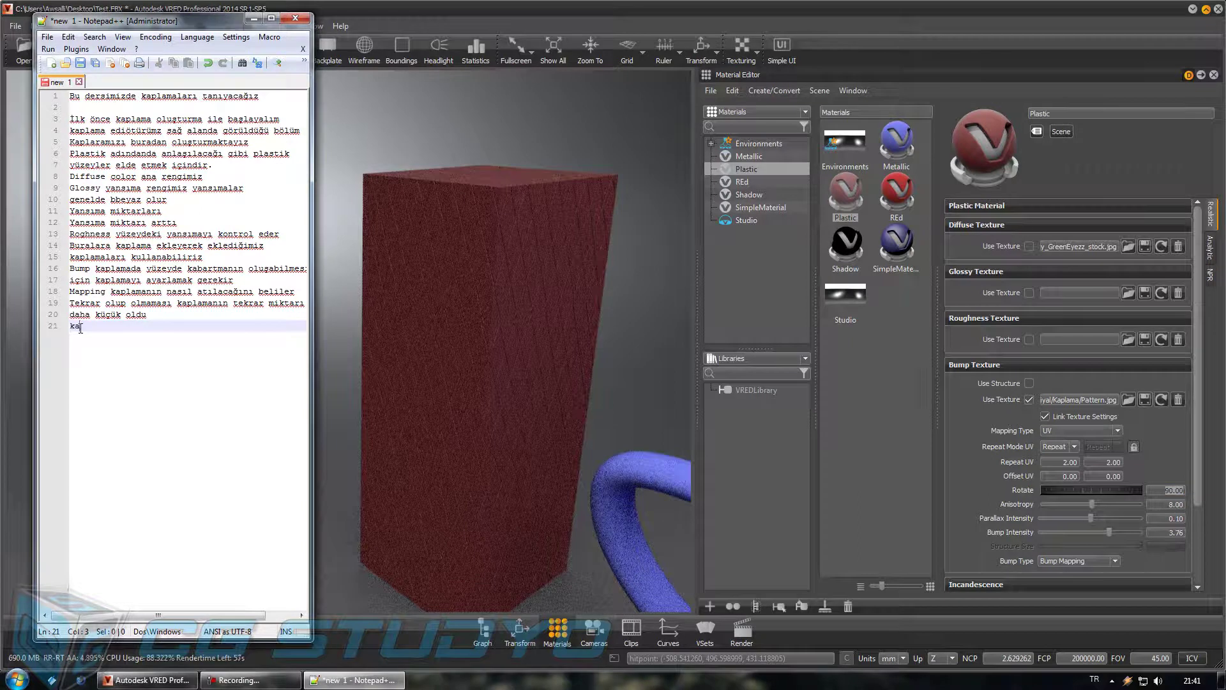
text(plamanın açısı)
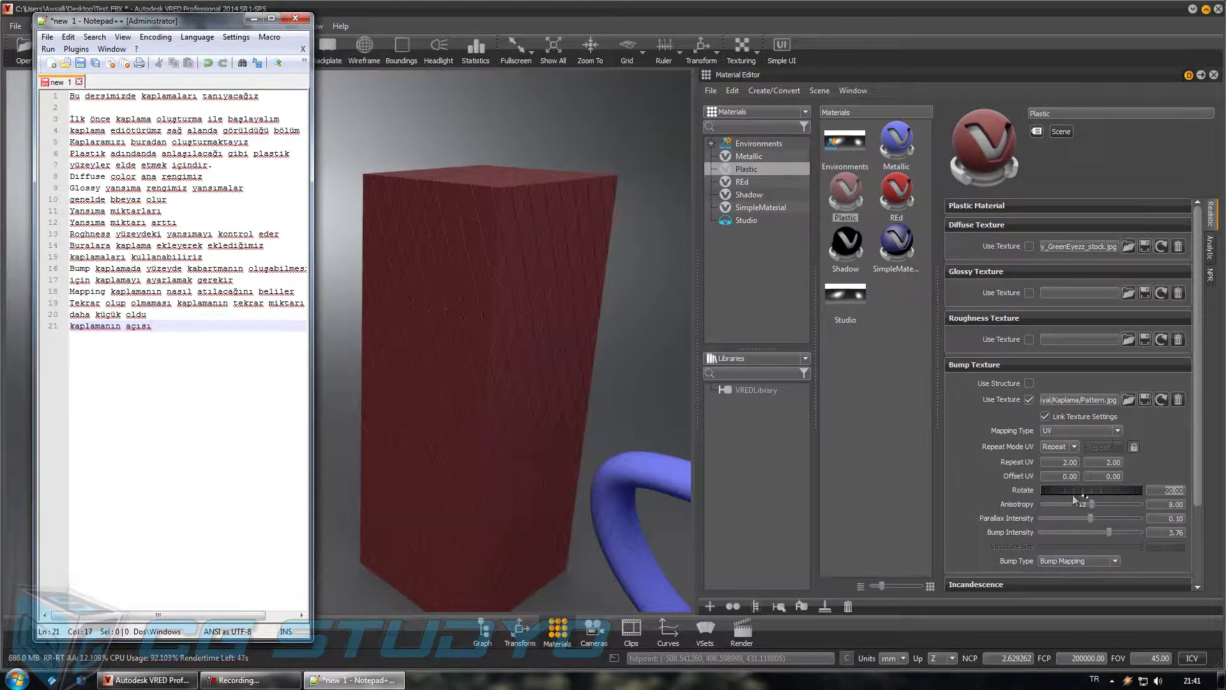
Step: Rotate the bump pattern to 140 degrees, then reset the bump rotation to 0
drag(1079, 494, 1096, 488)
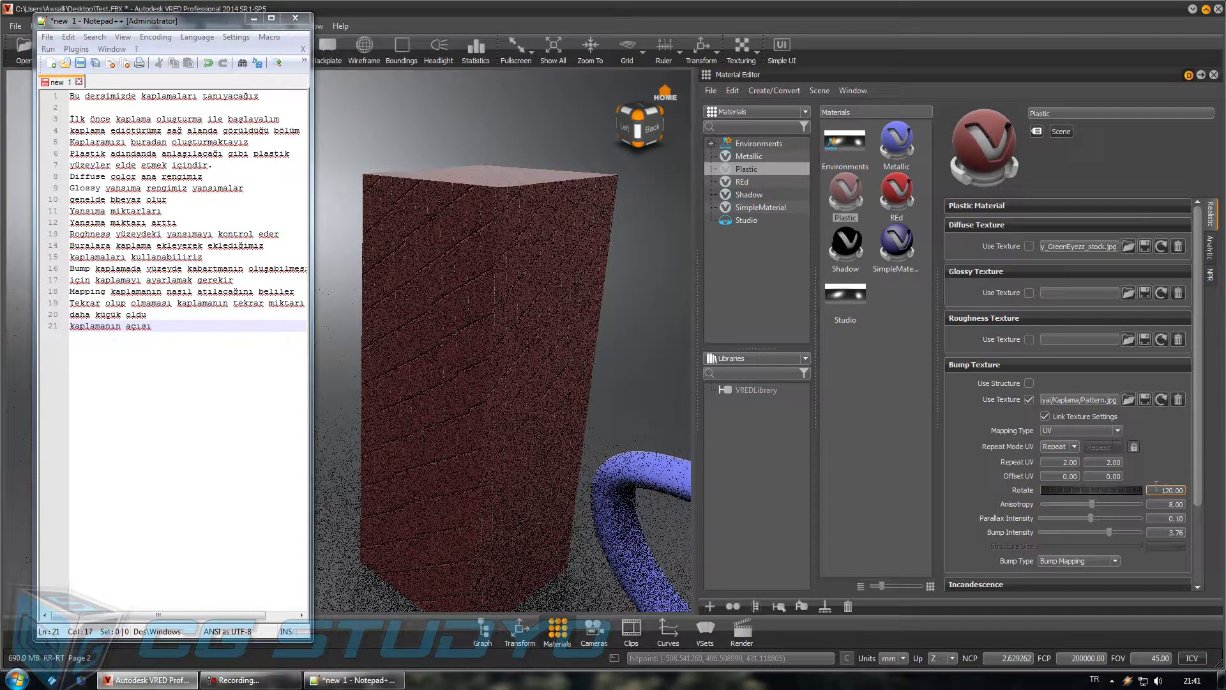
text(145)
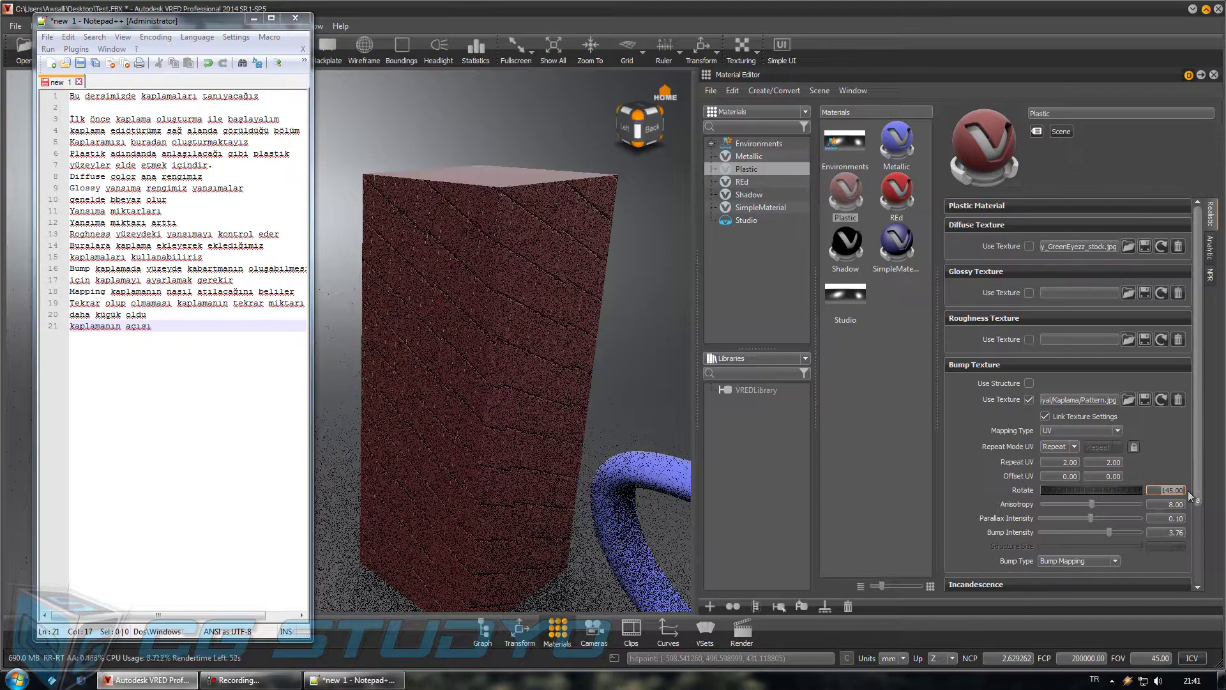
text(140)
key(Return)
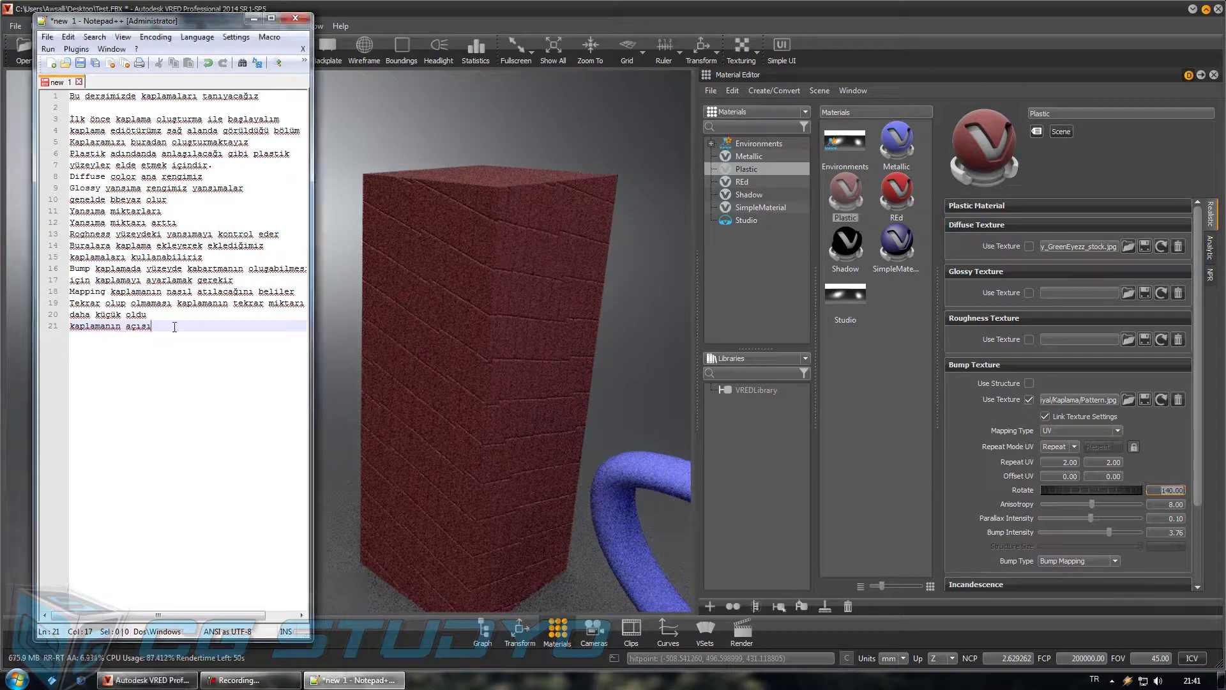
text(0)
key(Return)
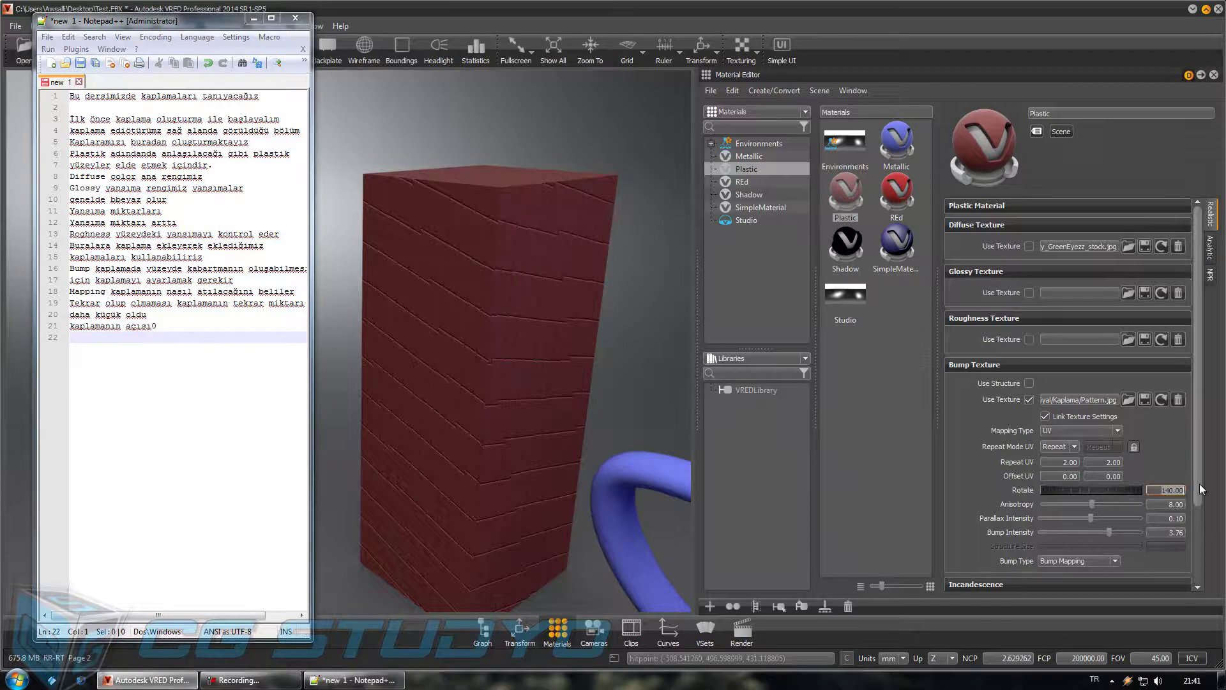
text(0)
key(Return)
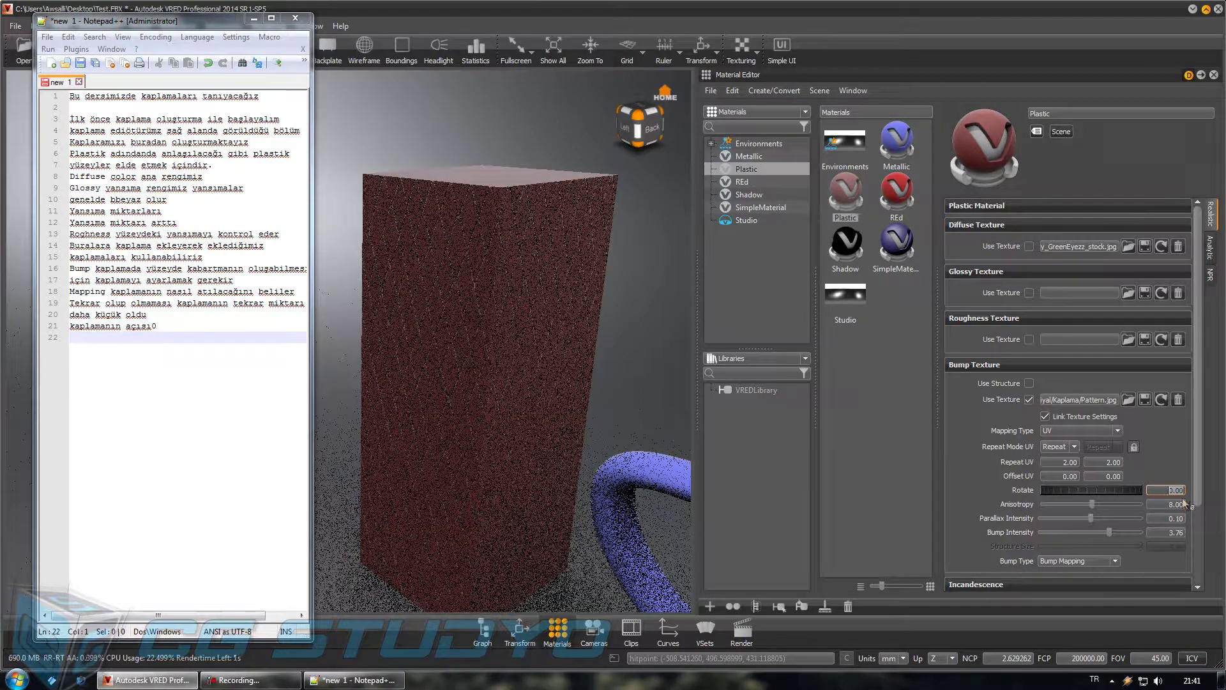
click(105, 341)
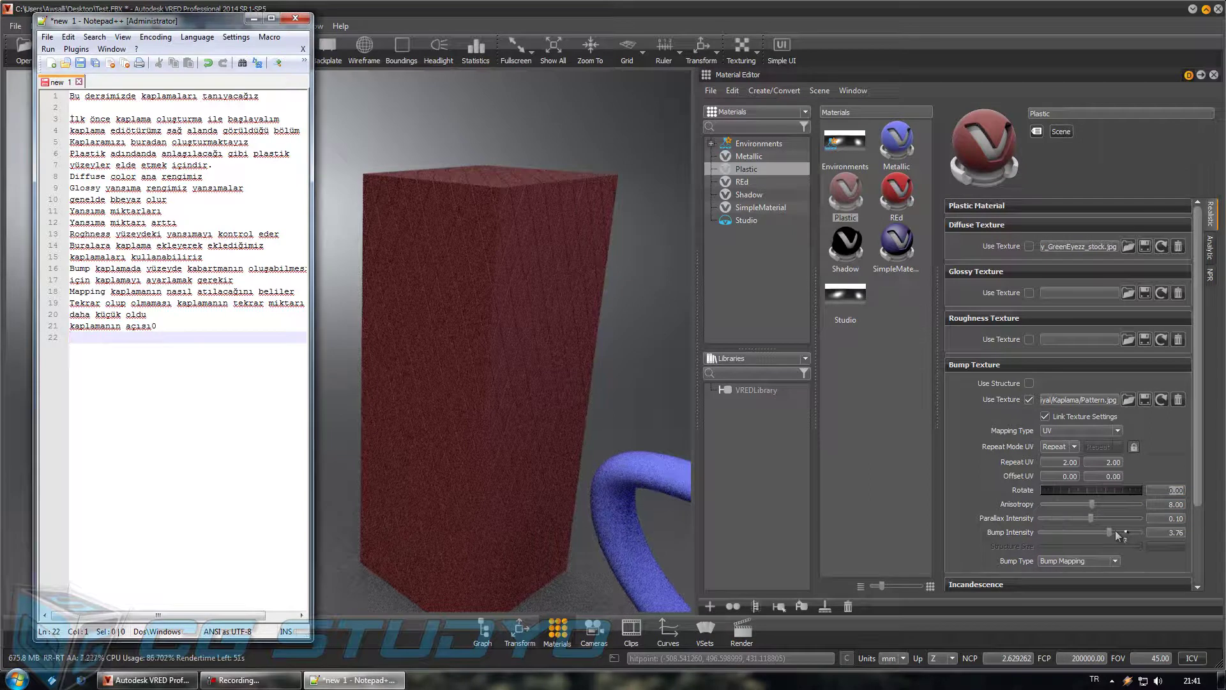
Step: Note 'Kaplamanın şiddeti' and drag Bump Intensity to its maximum of 10
text(Kaplaman)
text(ın ı)
text(gdd)
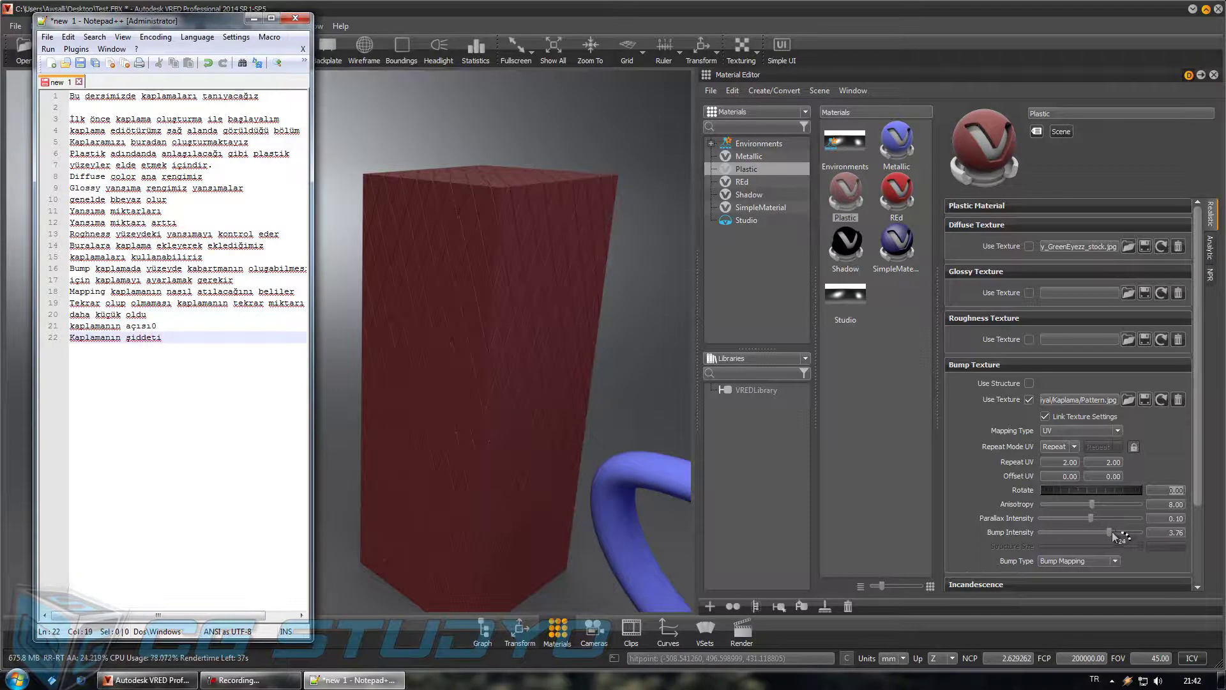
drag(1114, 532, 1186, 539)
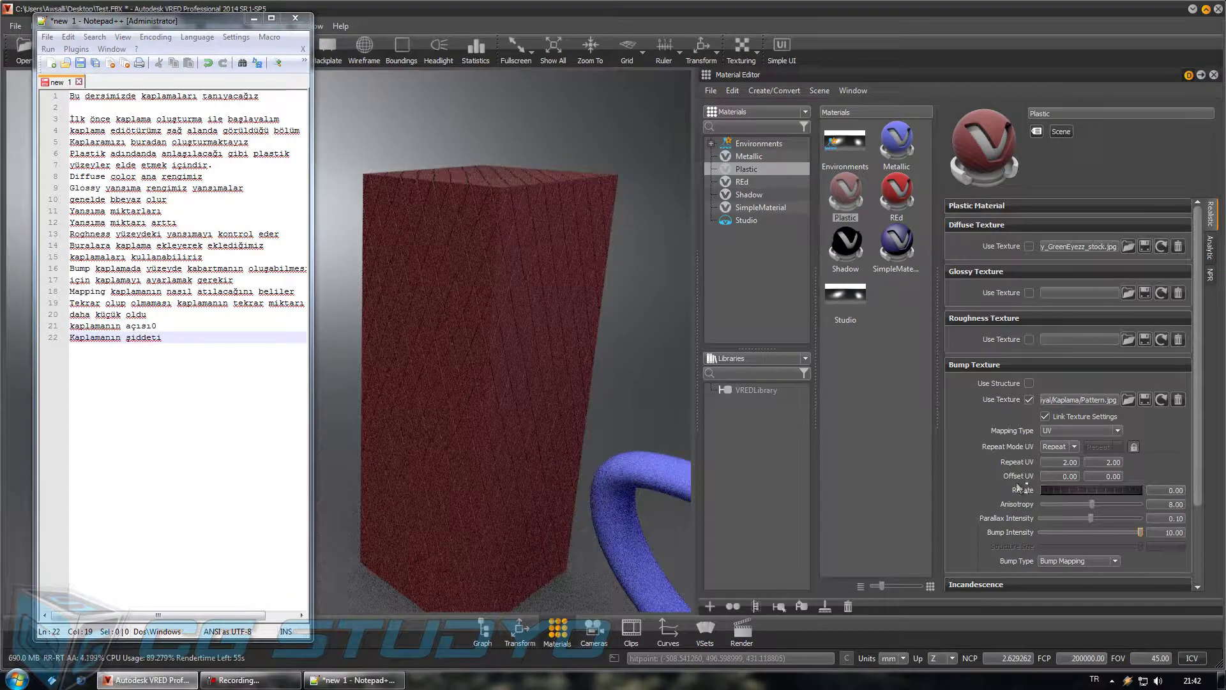
Step: Expand the Incandescence section and turn off Use Structure on the box's bump texture
click(1033, 365)
click(1025, 378)
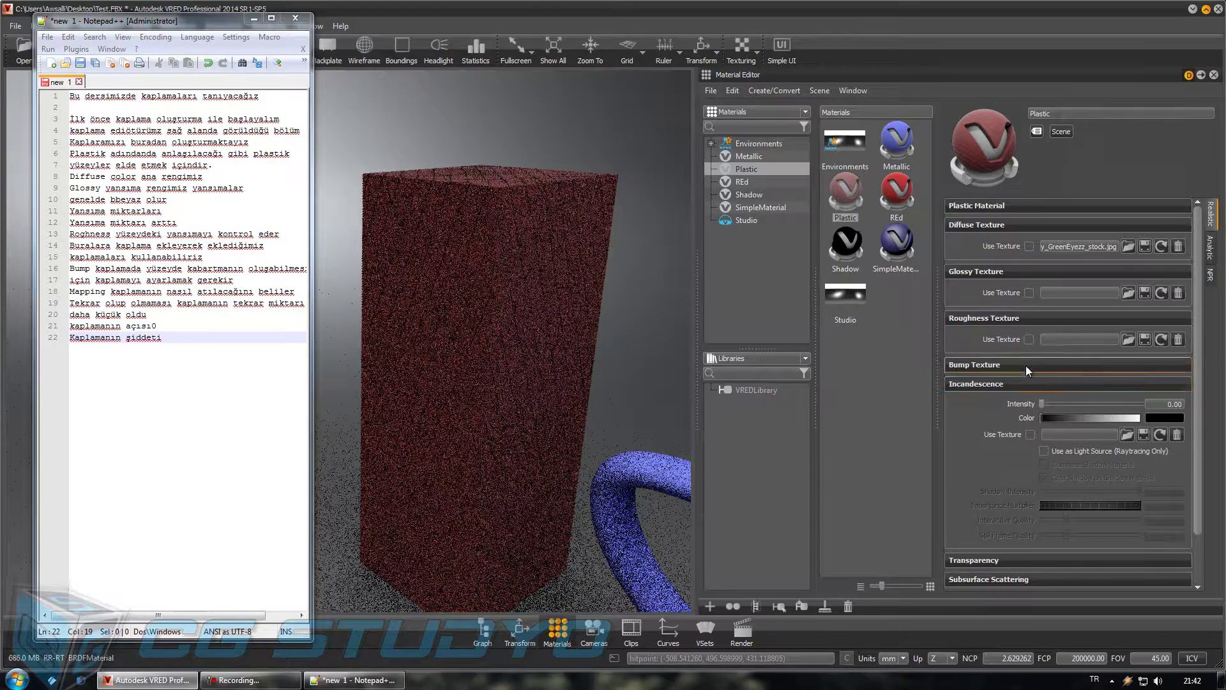
click(1024, 365)
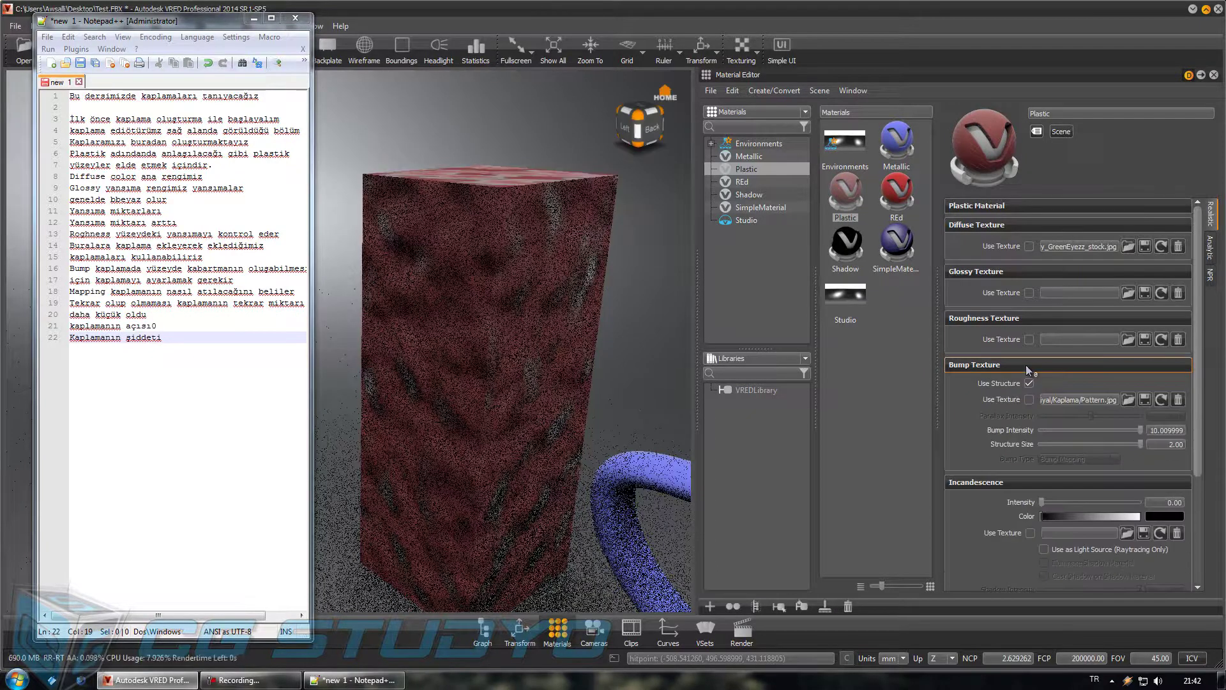
click(1029, 383)
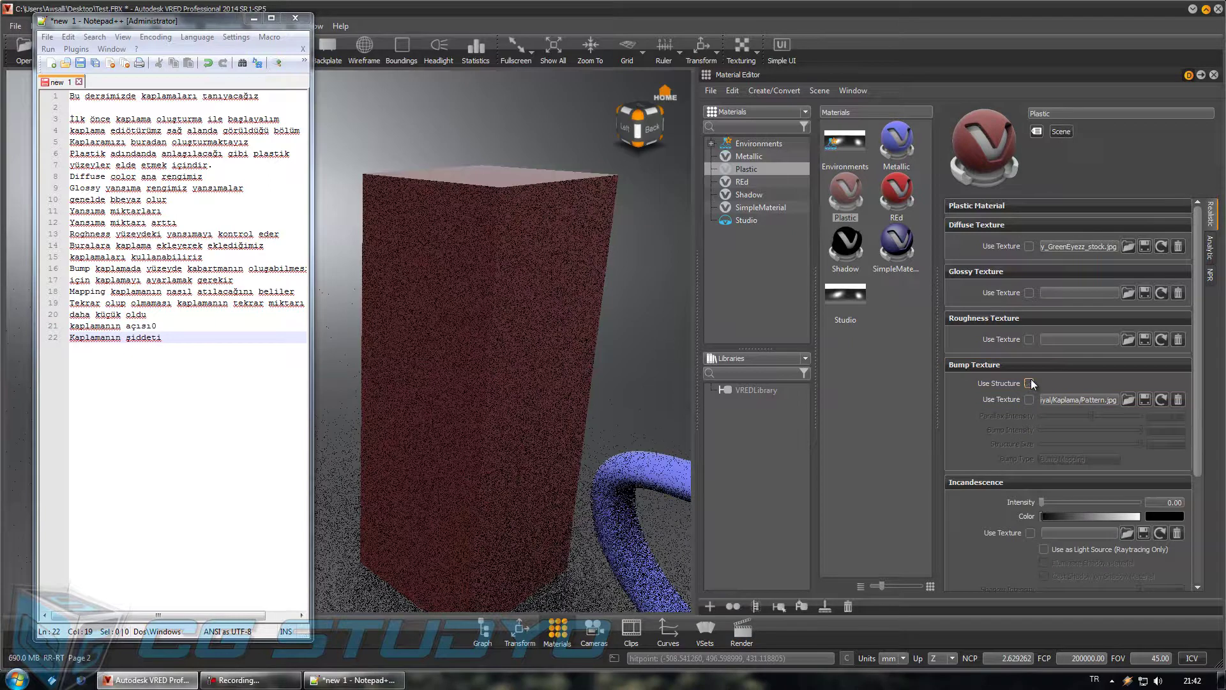
click(1034, 364)
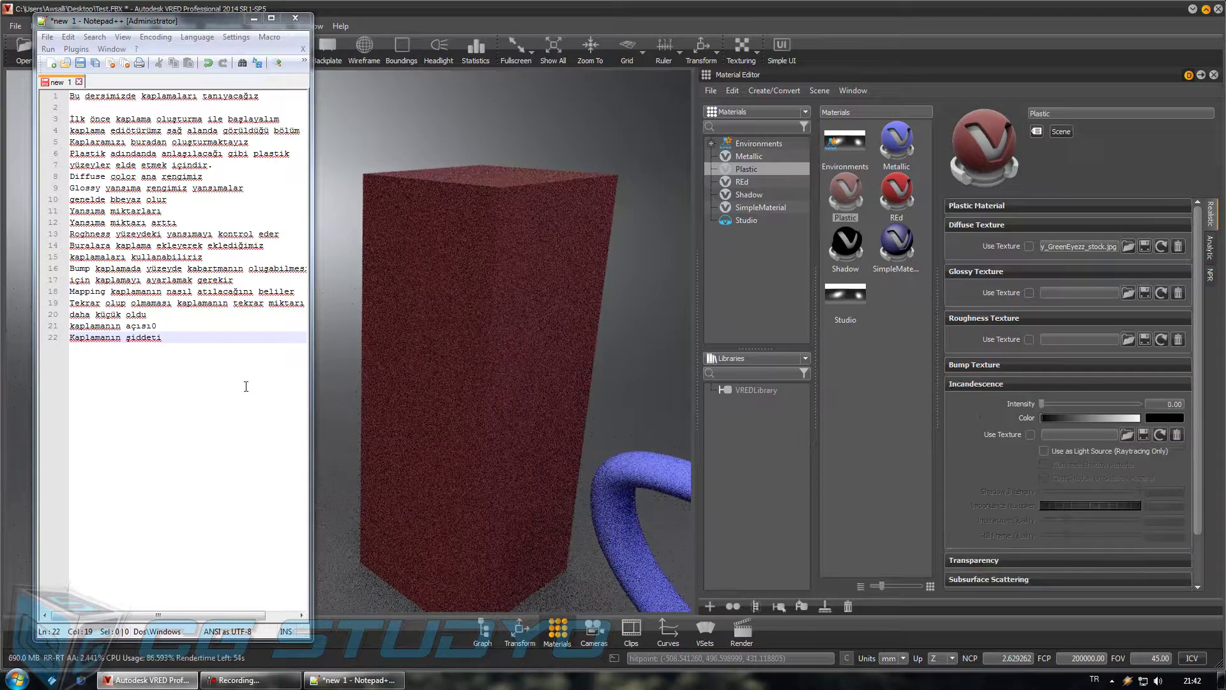
Step: Note 'Incandescence kaplamayı ışığa çevirir', 'bunun için hdr olmaması gerekir' and 'hdryı deaktif edelim'
key(Return)
key(Return)
text(İnca)
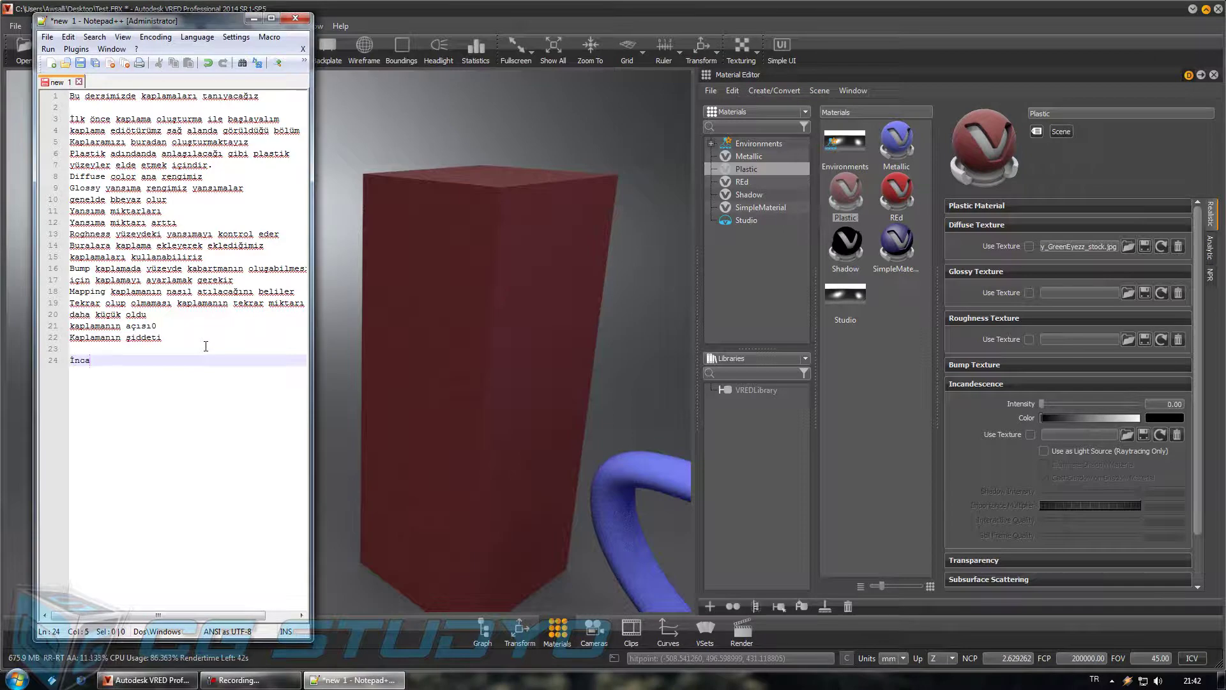
text(cene kaplamayı ı)
text(lamayı ıl)
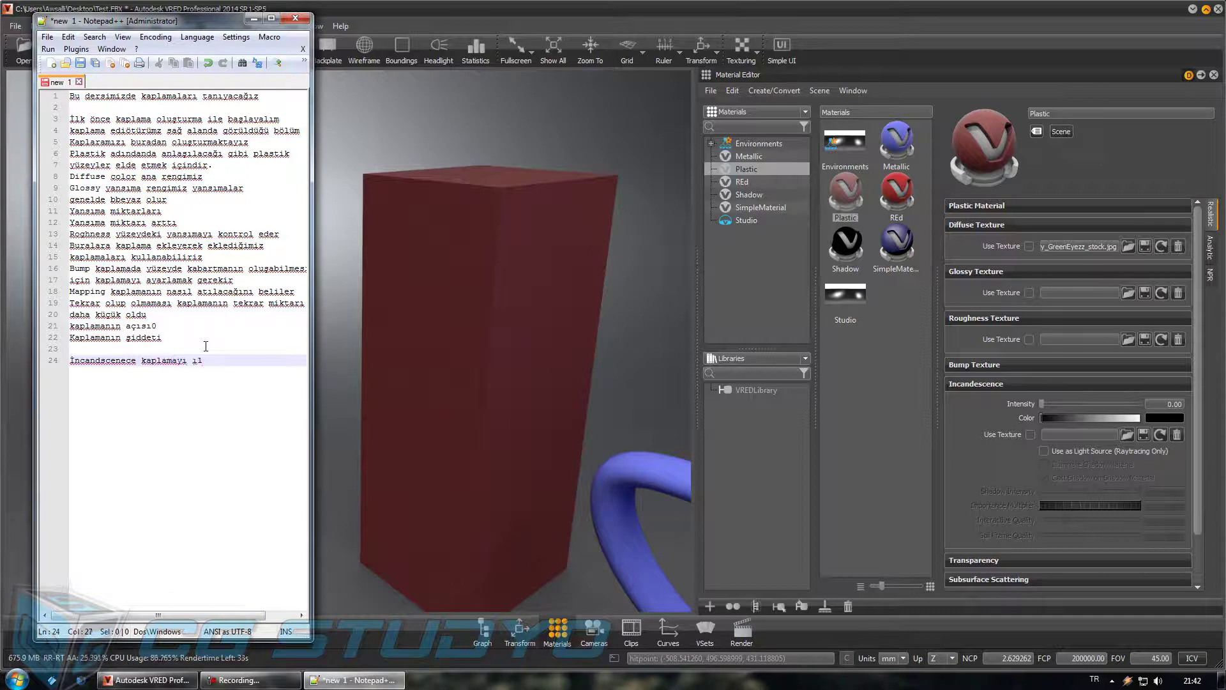
text(şığa çev)
text(irir)
key(Return)
text(bunun için hdr olmaması gerere)
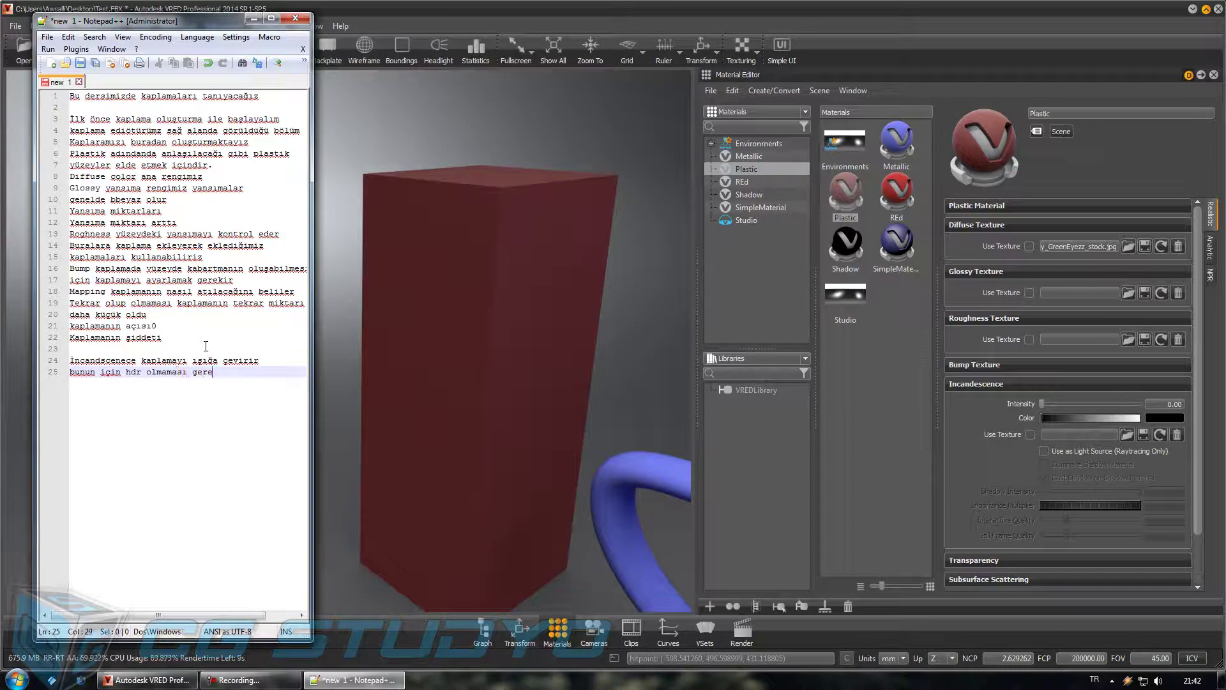
text(ir)
key(Return)
text(ryi tde)
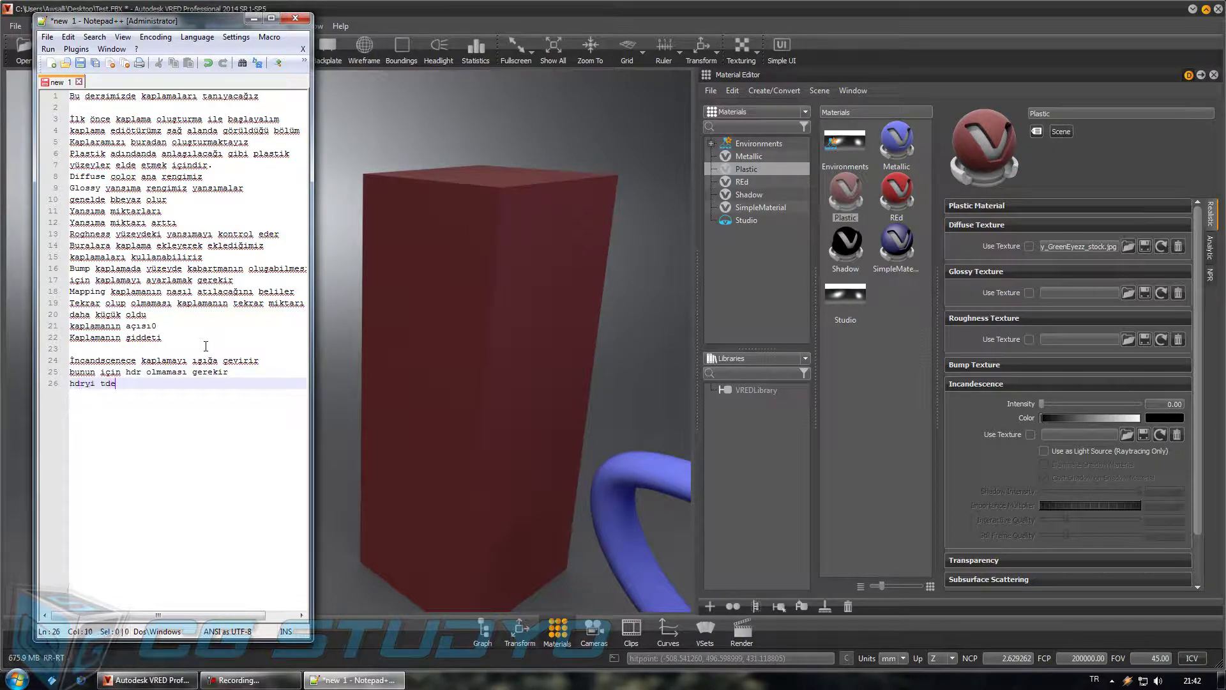
key(BackSpace)
text(dea)
text(m)
key(Return)
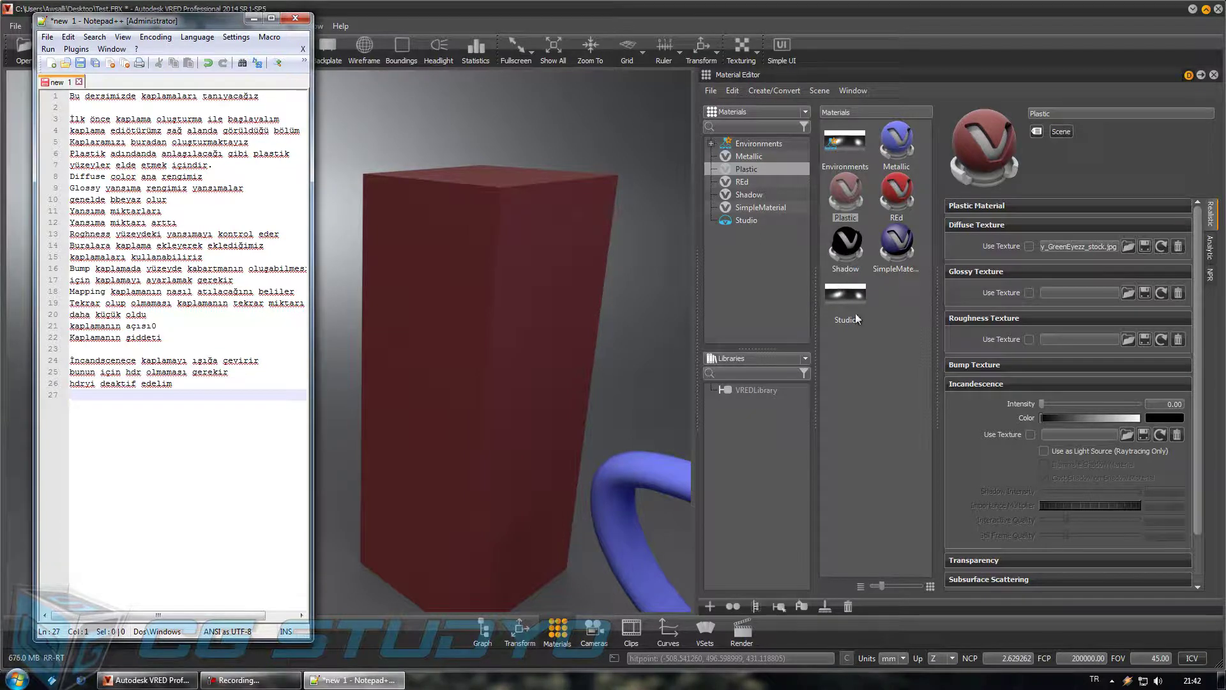
Step: Set the Studio environment exposure to 0.00, then raise Plastic's incandescence intensity
click(846, 292)
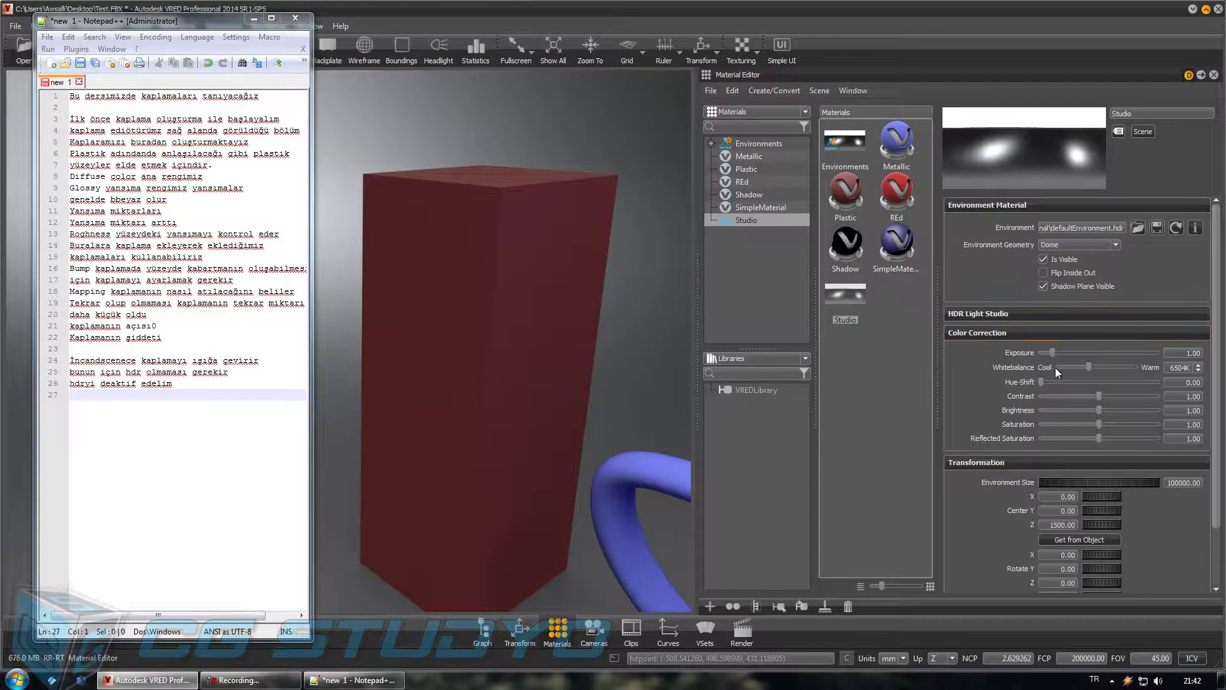
drag(1047, 354, 984, 354)
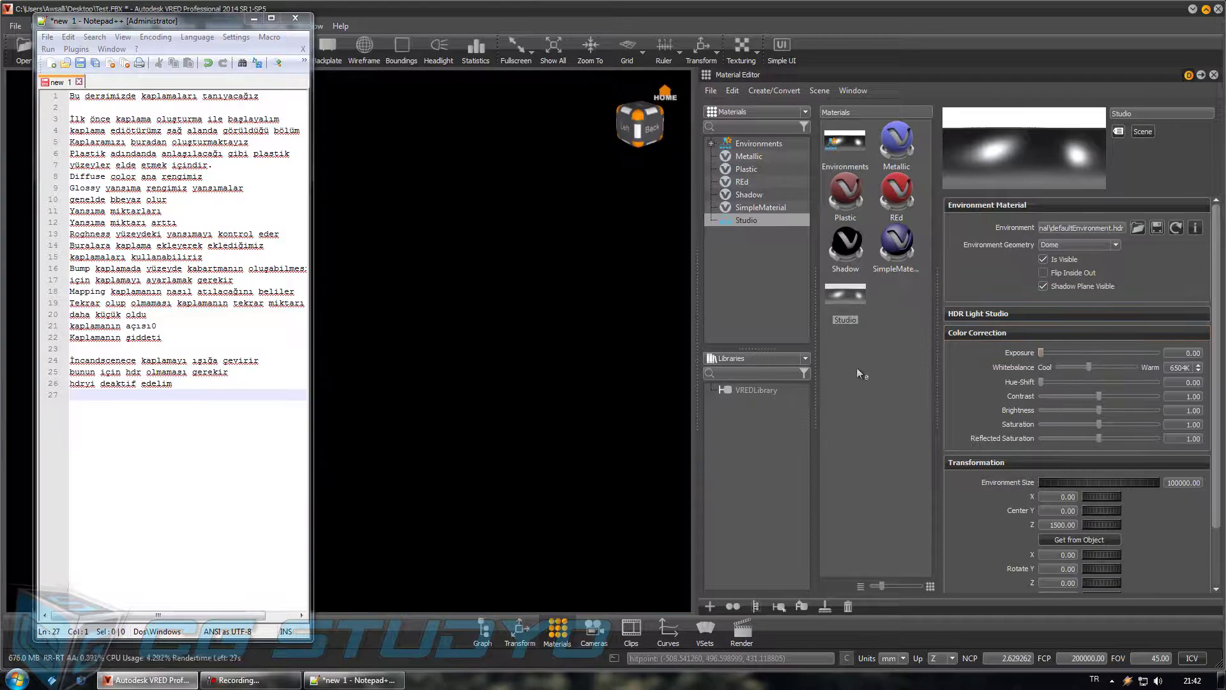
click(756, 169)
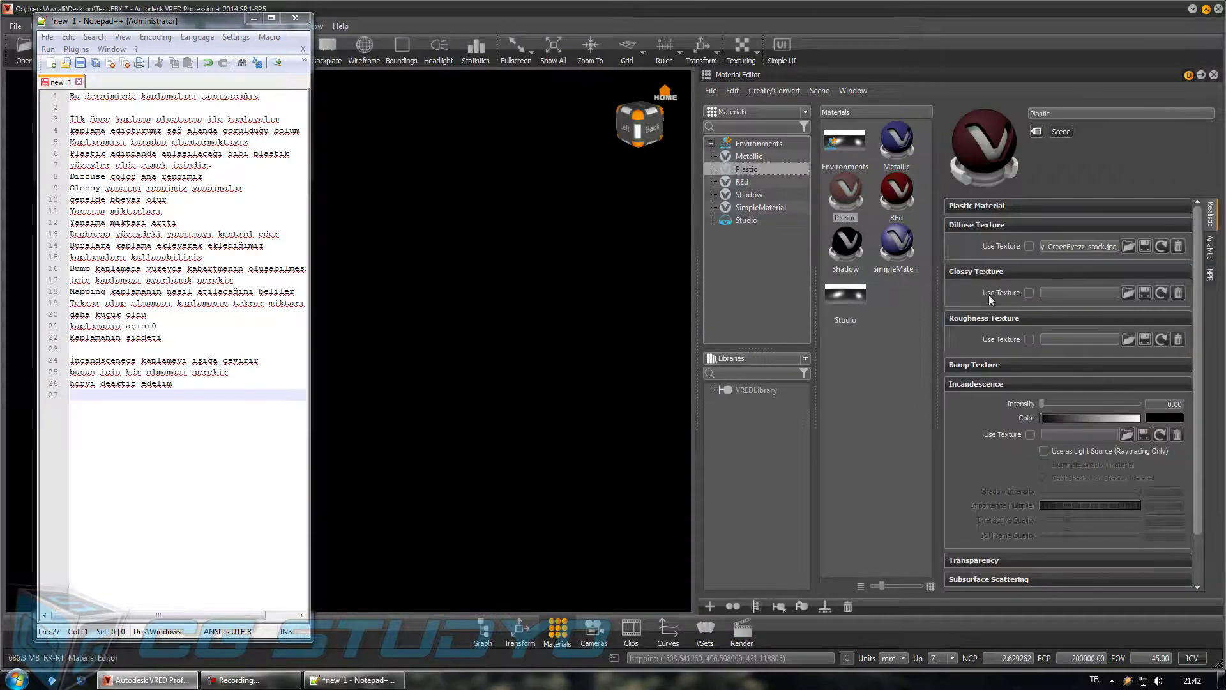
drag(1042, 404, 1098, 403)
Step: Set Plastic incandescence intensity to 400 with a white glow colour
text(400)
key(Return)
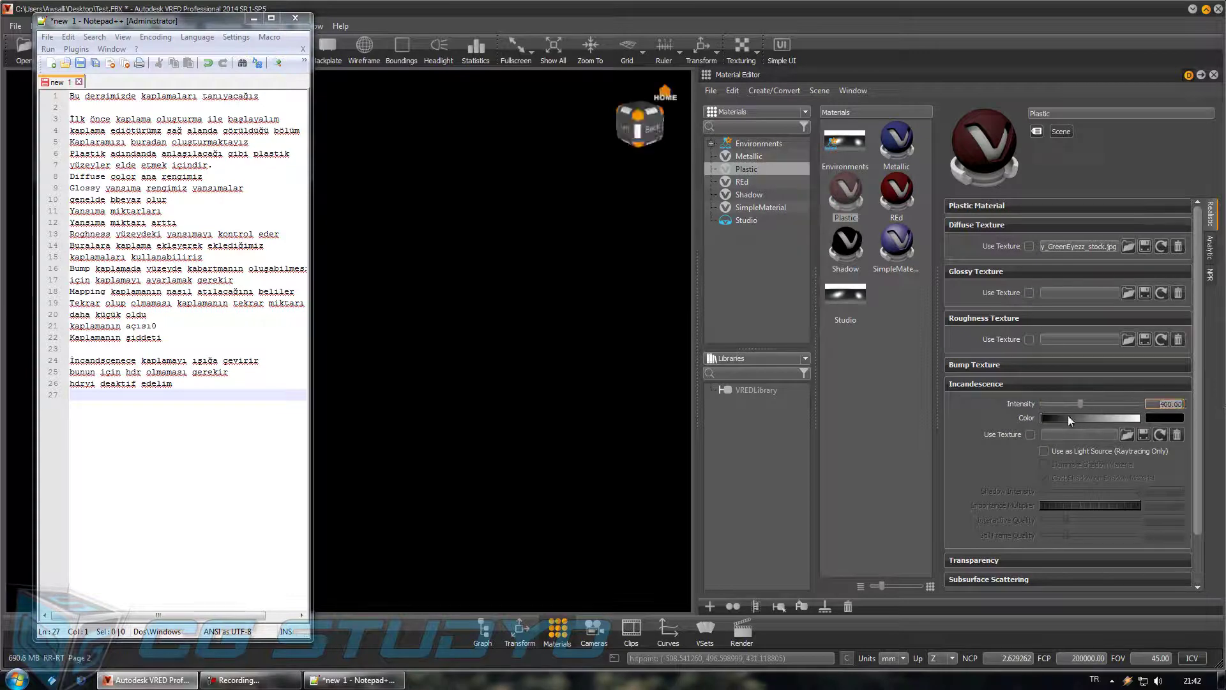
click(1044, 418)
drag(1059, 415, 1077, 416)
mouse_move(529, 476)
mouse_down()
mouse_move(555, 512)
mouse_move(784, 480)
mouse_up()
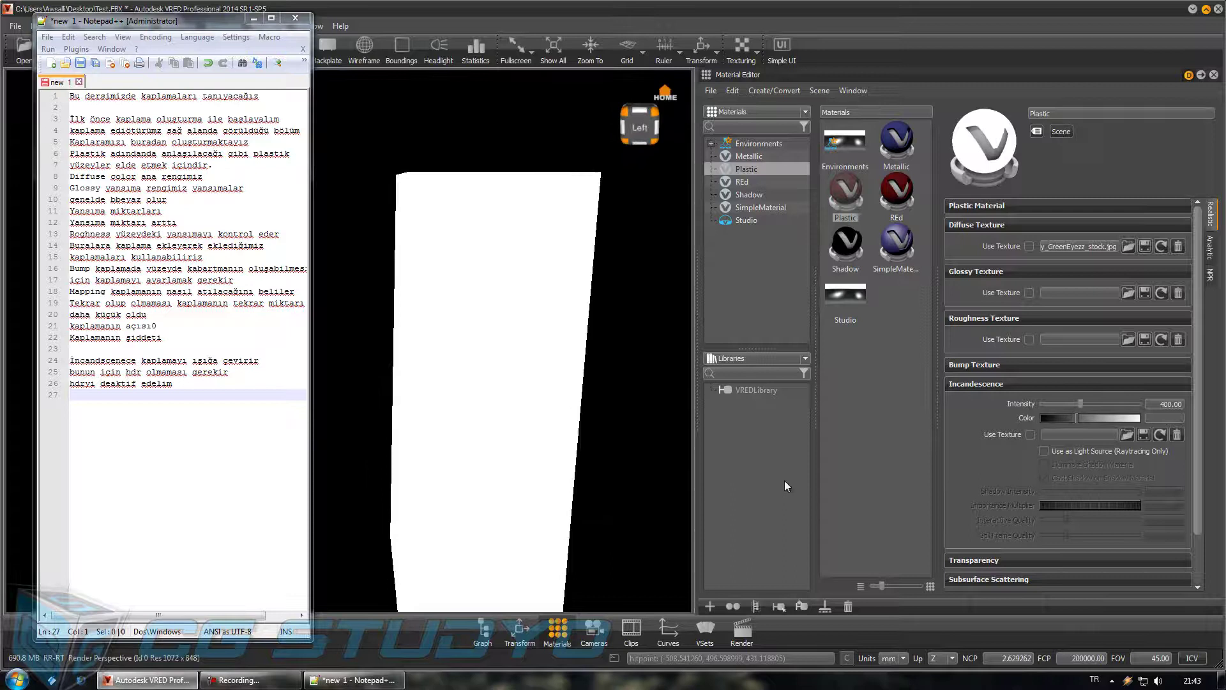
Step: Note '400 şiddetinde beyaz bir ışığımız var' and 'ışık hesaplamalara dahil değil'
click(161, 421)
text(400 )
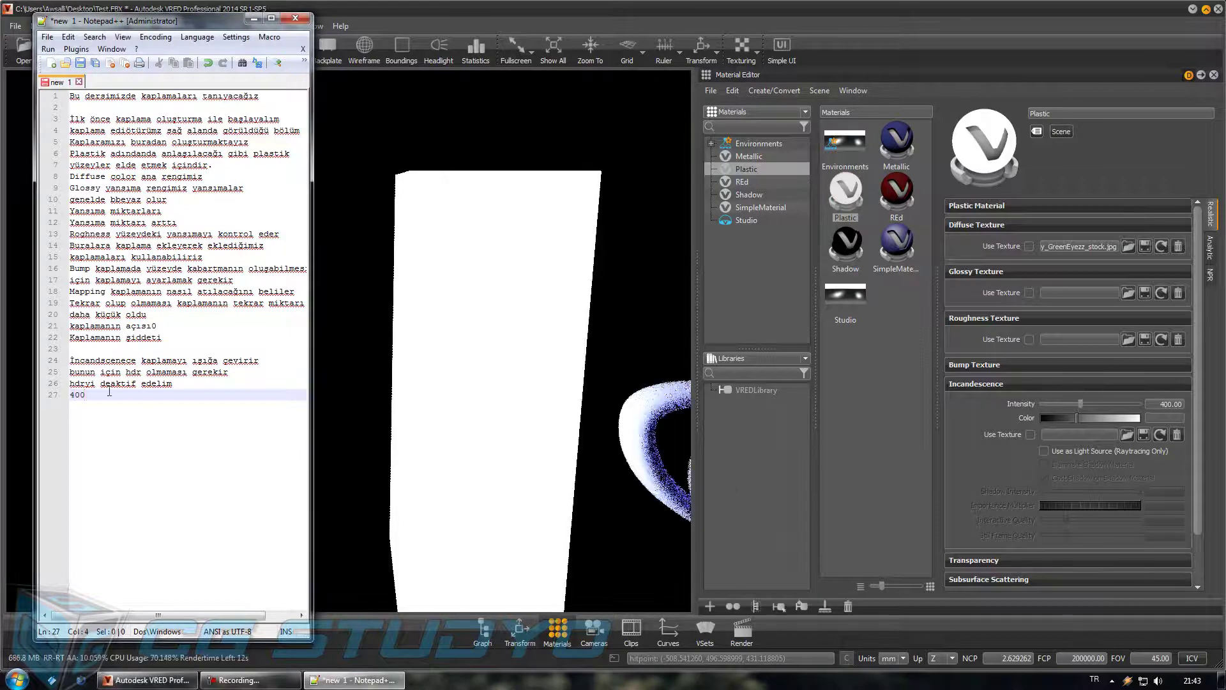
text( şiddet)
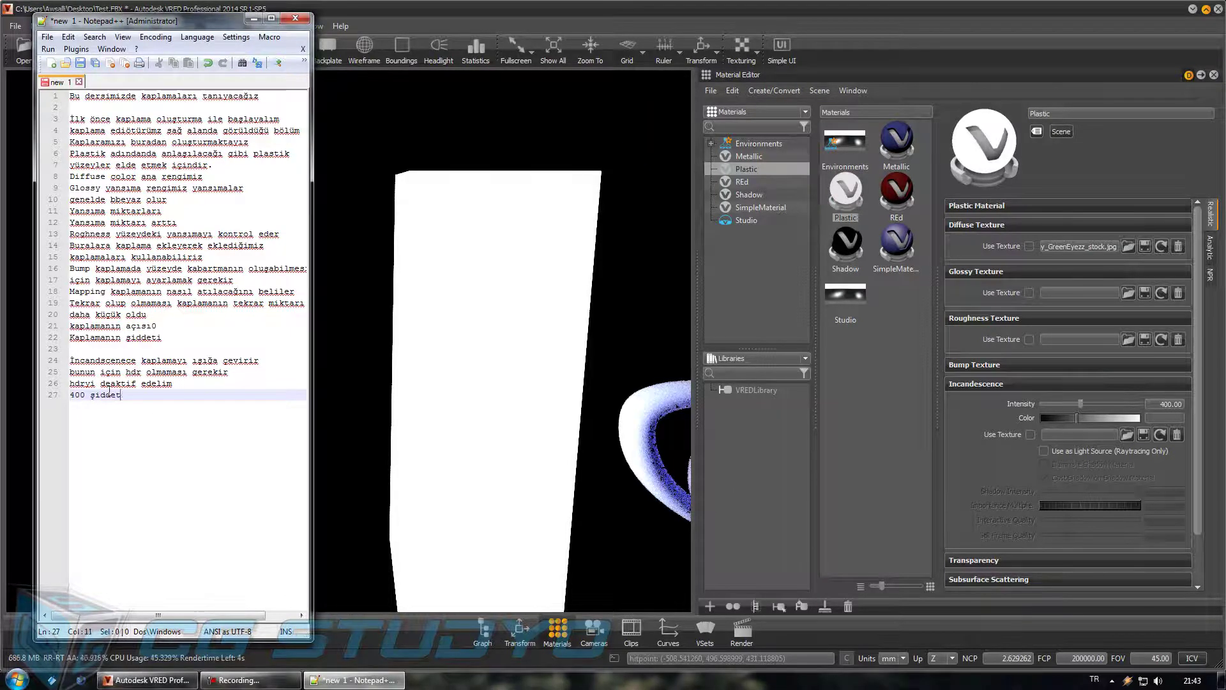
text(inde beyaz bir ışı)
text(ğ)
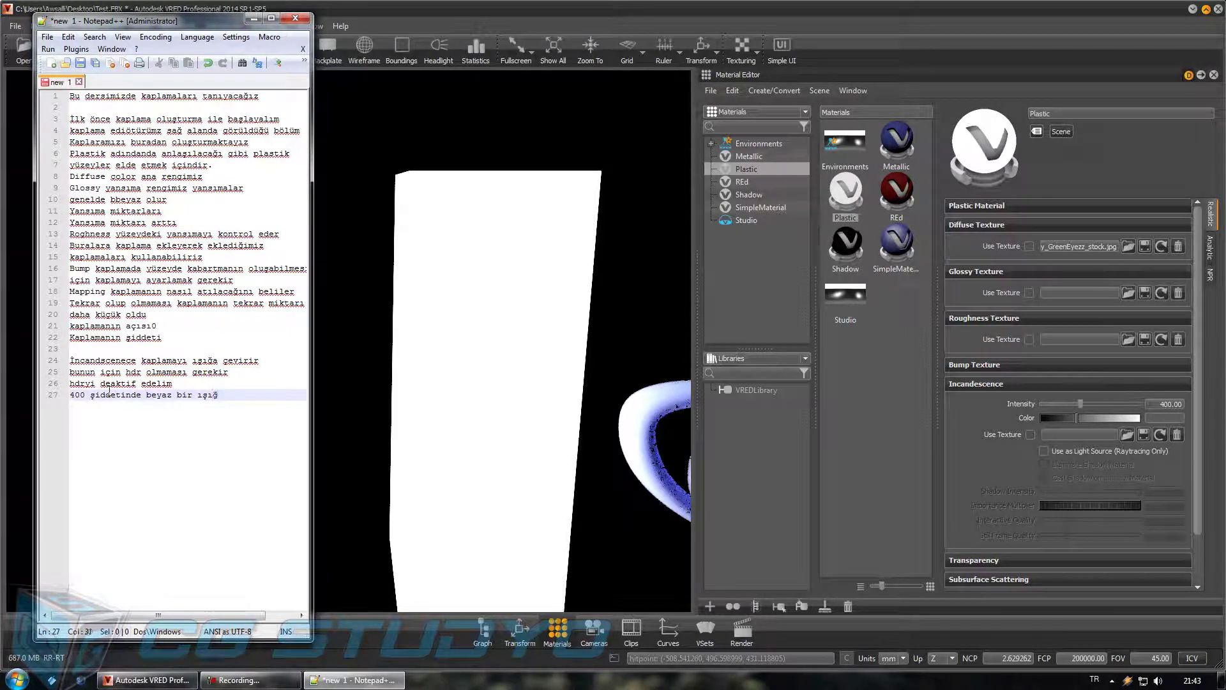
text(ımız var)
key(Return)
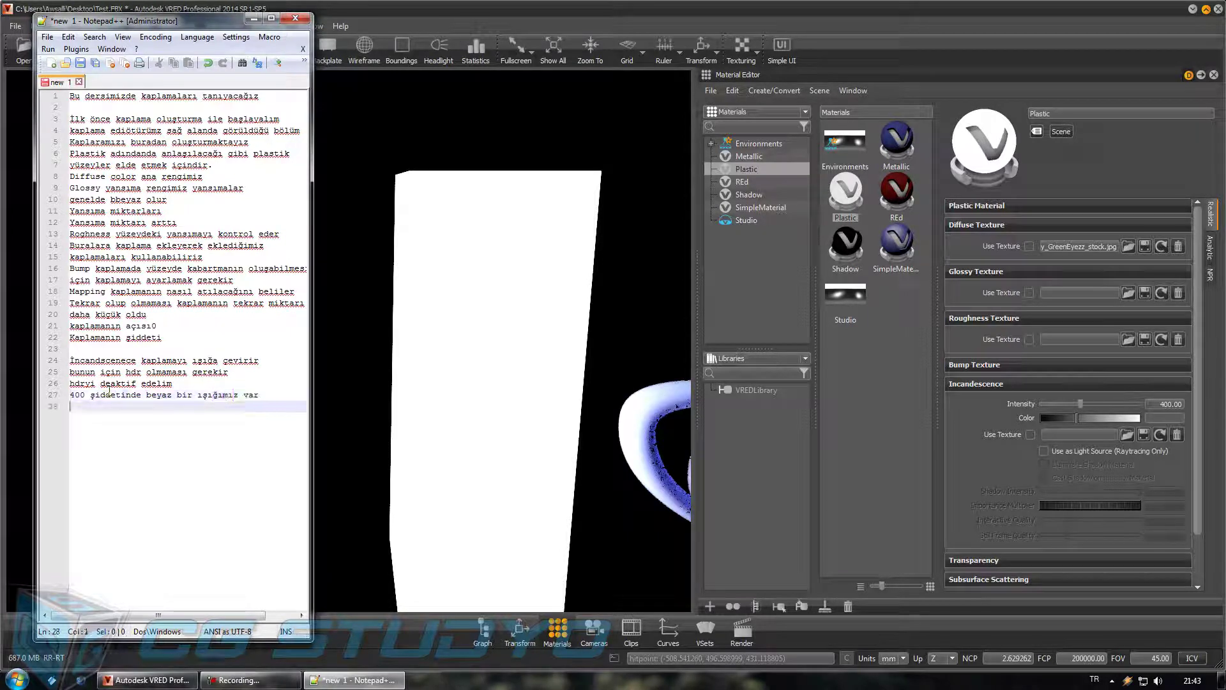
mouse_move(522, 573)
mouse_down()
mouse_move(599, 577)
mouse_move(604, 564)
mouse_move(514, 512)
mouse_move(474, 524)
mouse_move(535, 525)
mouse_move(563, 479)
mouse_move(561, 528)
mouse_up()
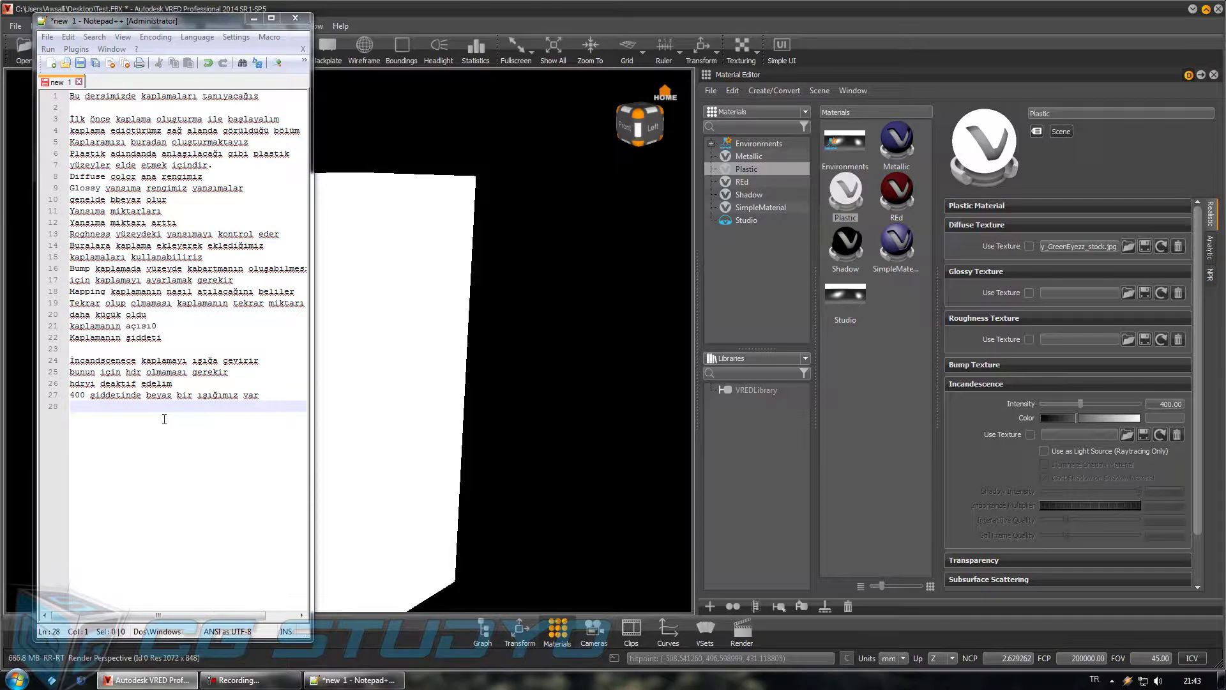
text(ışık hesaplamalara dahil değil)
key(Return)
Step: Enable Use as Light Source and Illuminate Shadow Material on Plastic, then select the Shadow material
click(1043, 450)
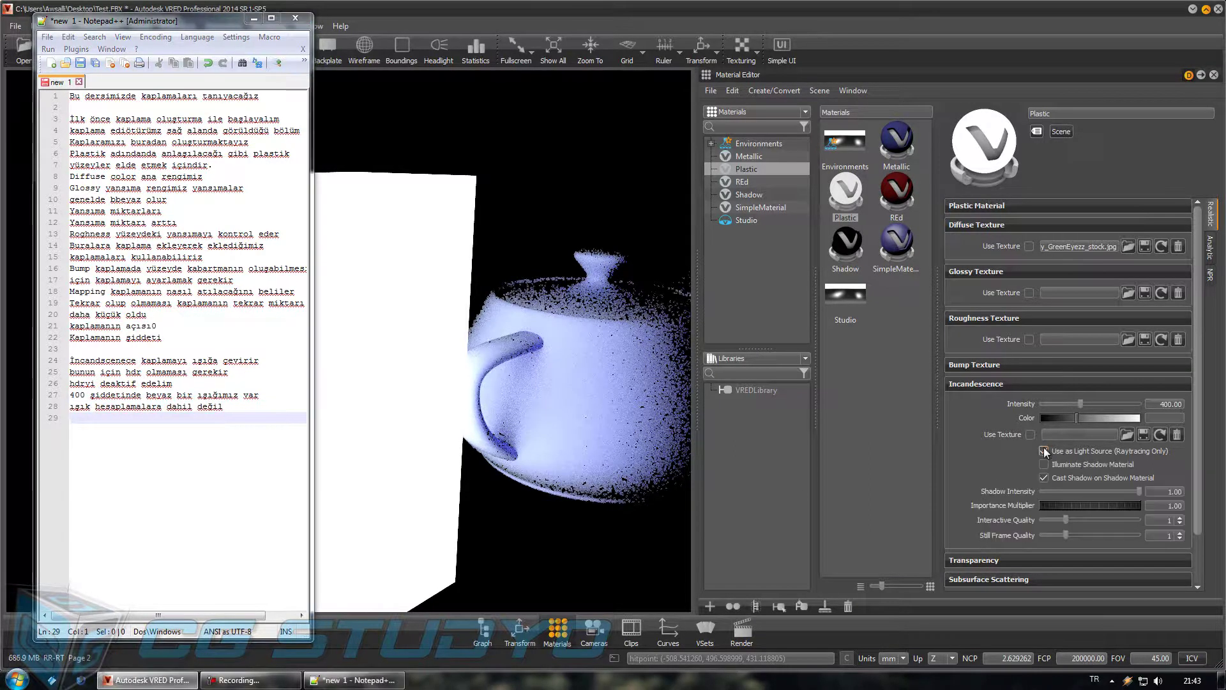
click(1044, 465)
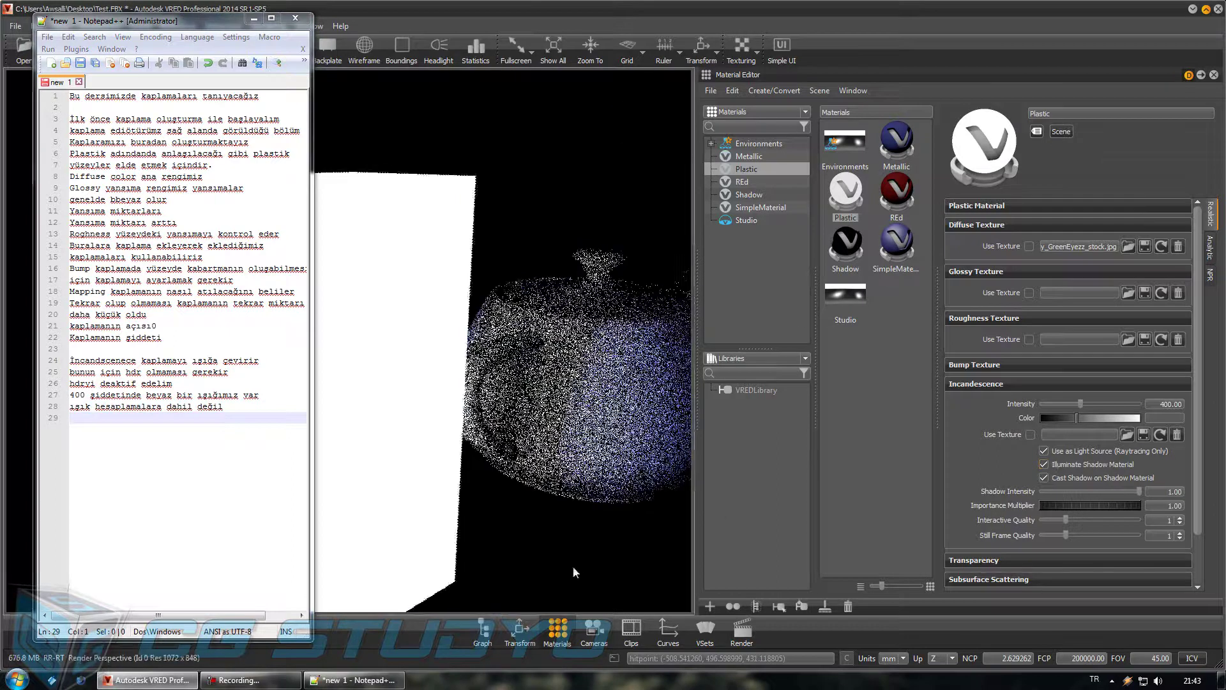
middle_drag(585, 546, 584, 443)
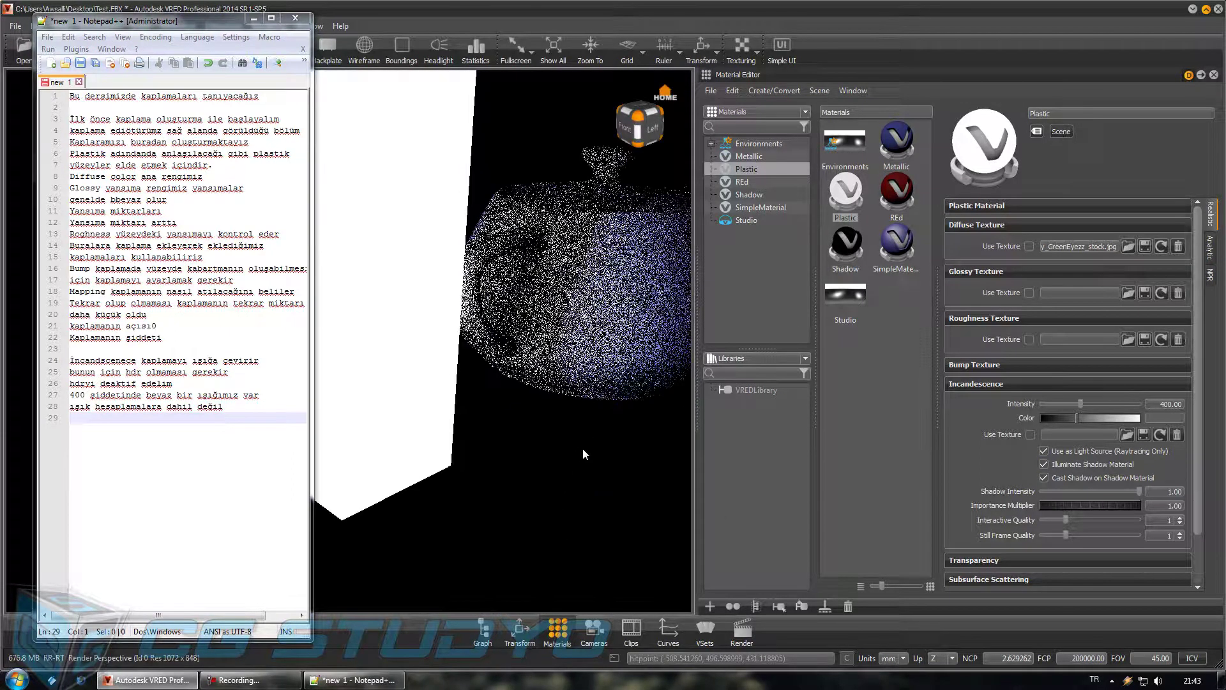
drag(583, 448, 558, 469)
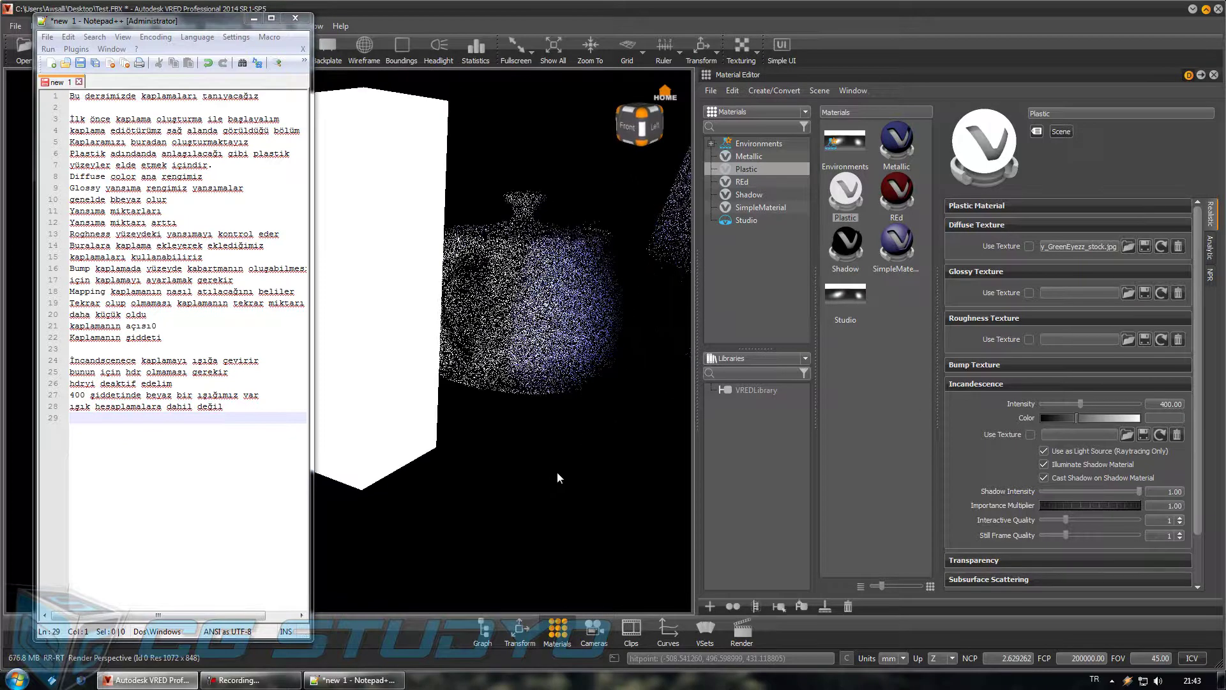
click(151, 421)
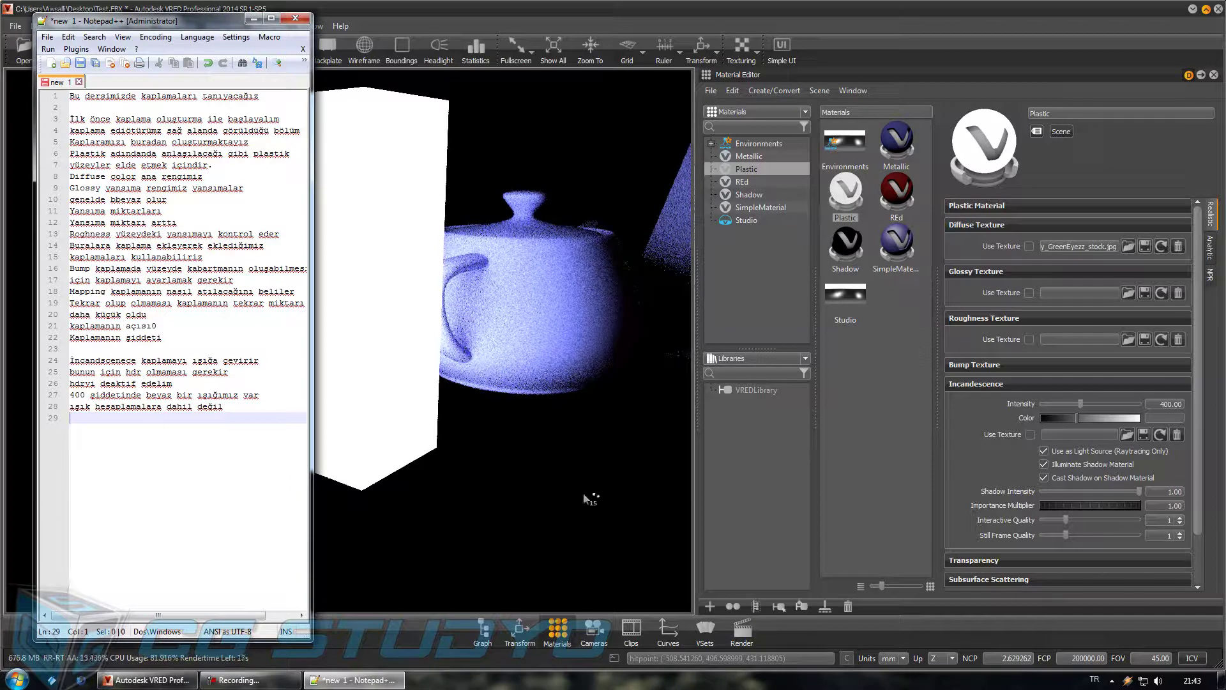
click(546, 480)
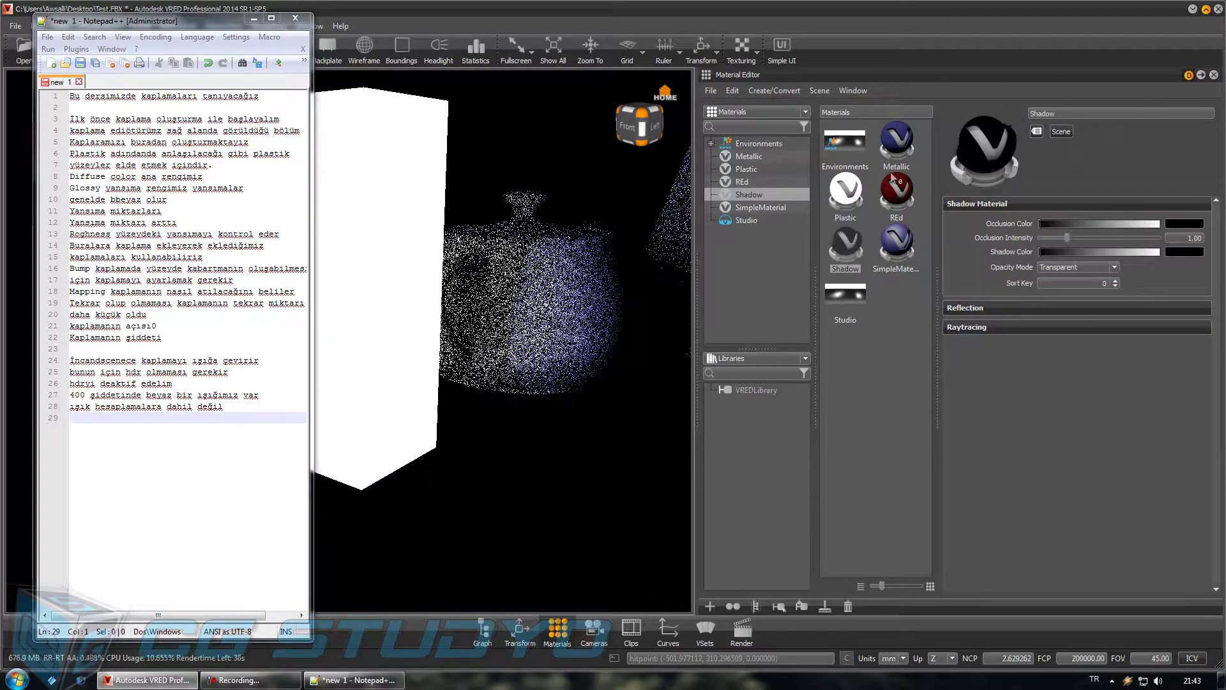
Step: Create a new Plastic1 material and apply it to the floor, noting this in Notepad++
right_click(885, 313)
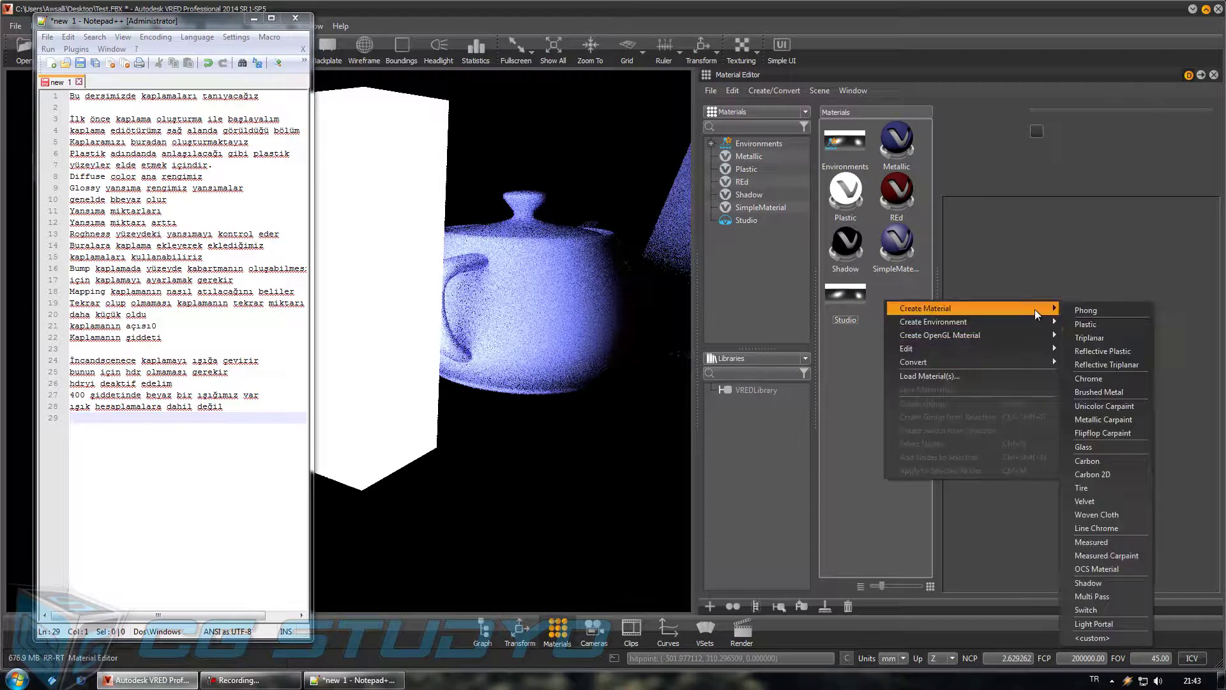
click(1112, 325)
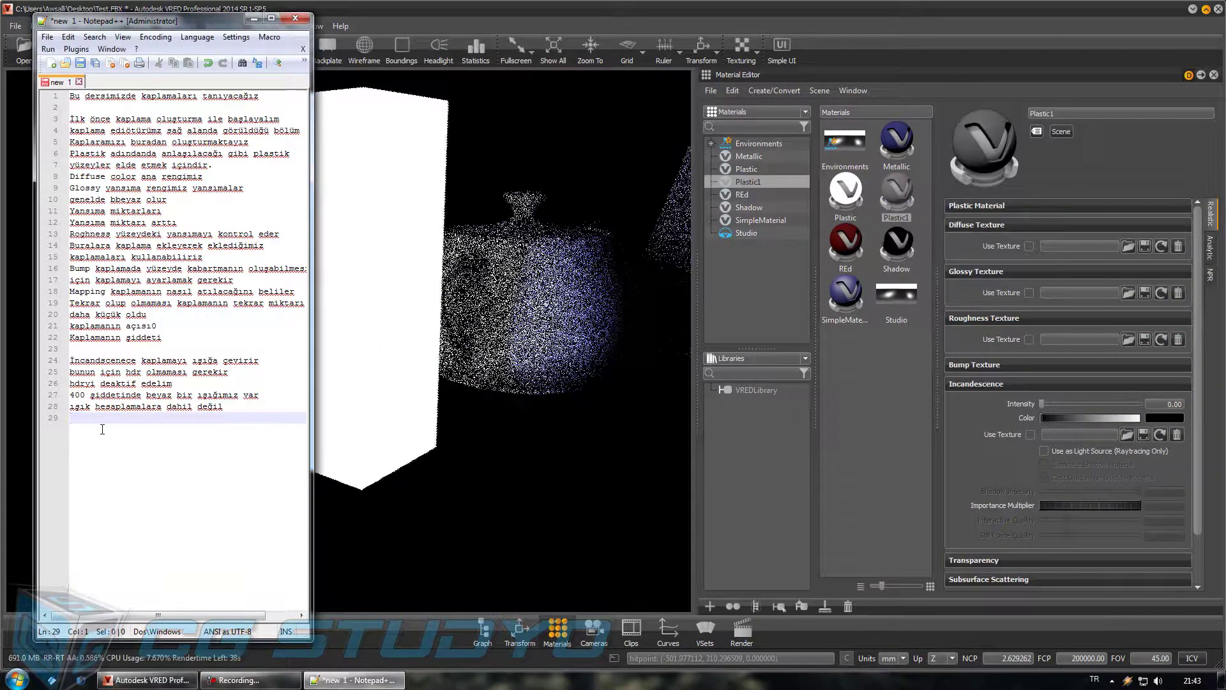
text(Zeminede pla tik materyal ata)
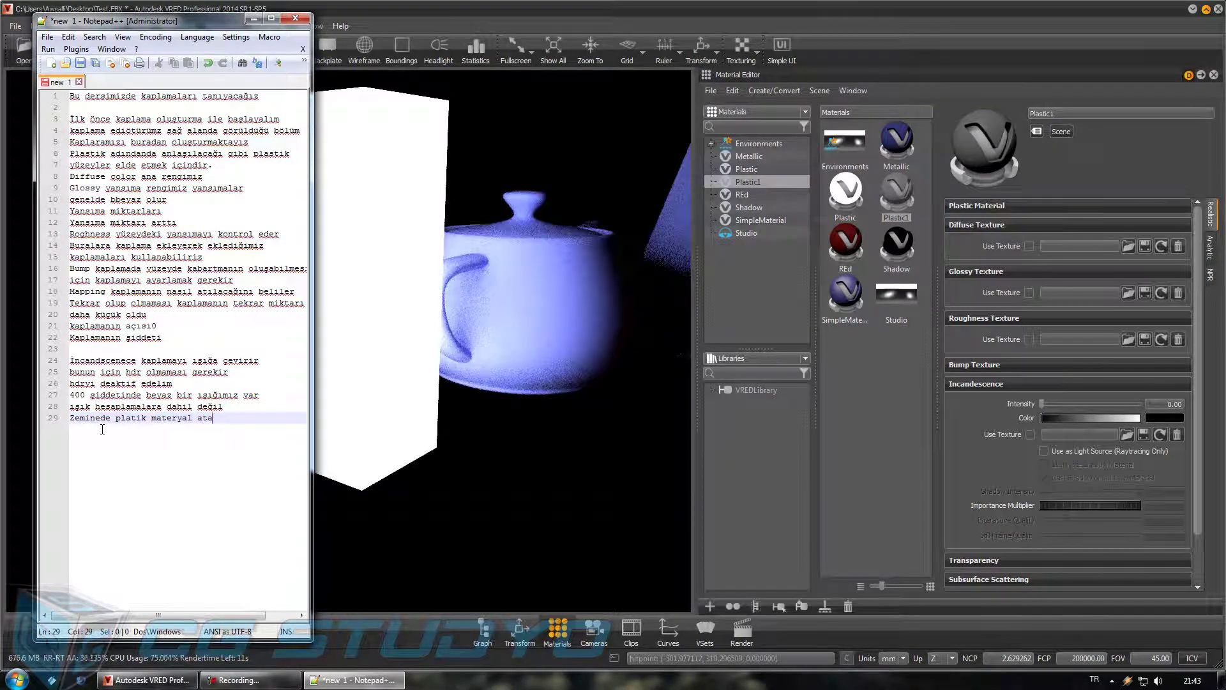
text(ım)
key(Return)
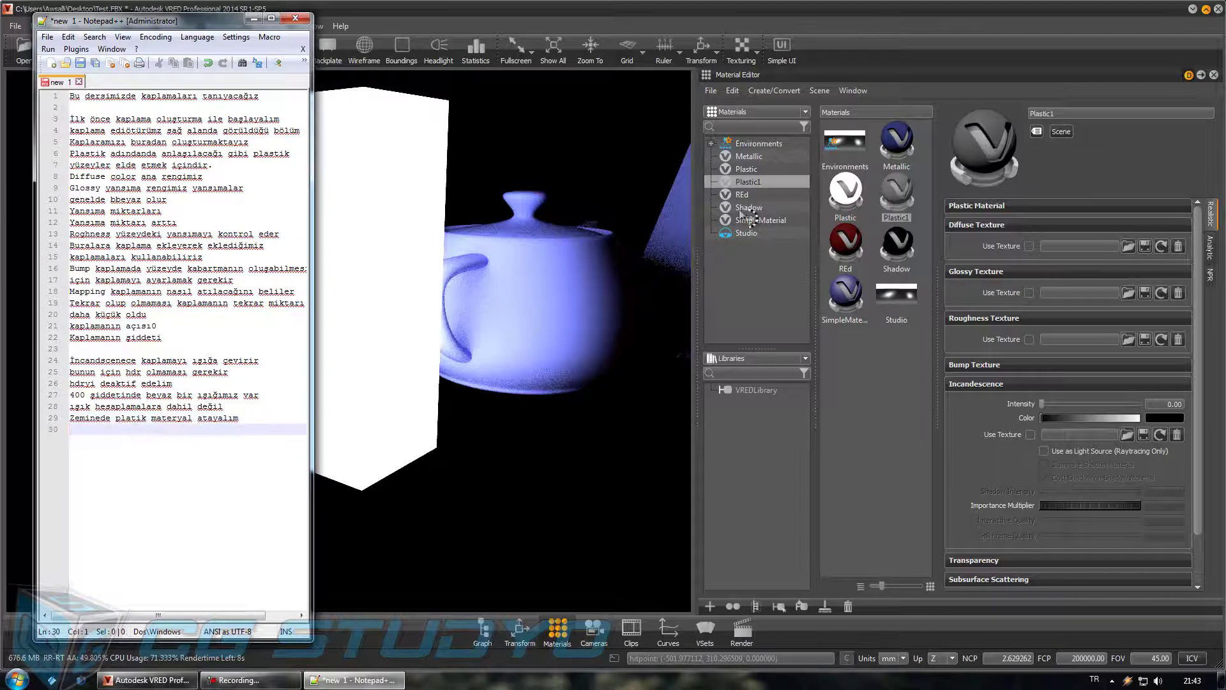
click(897, 193)
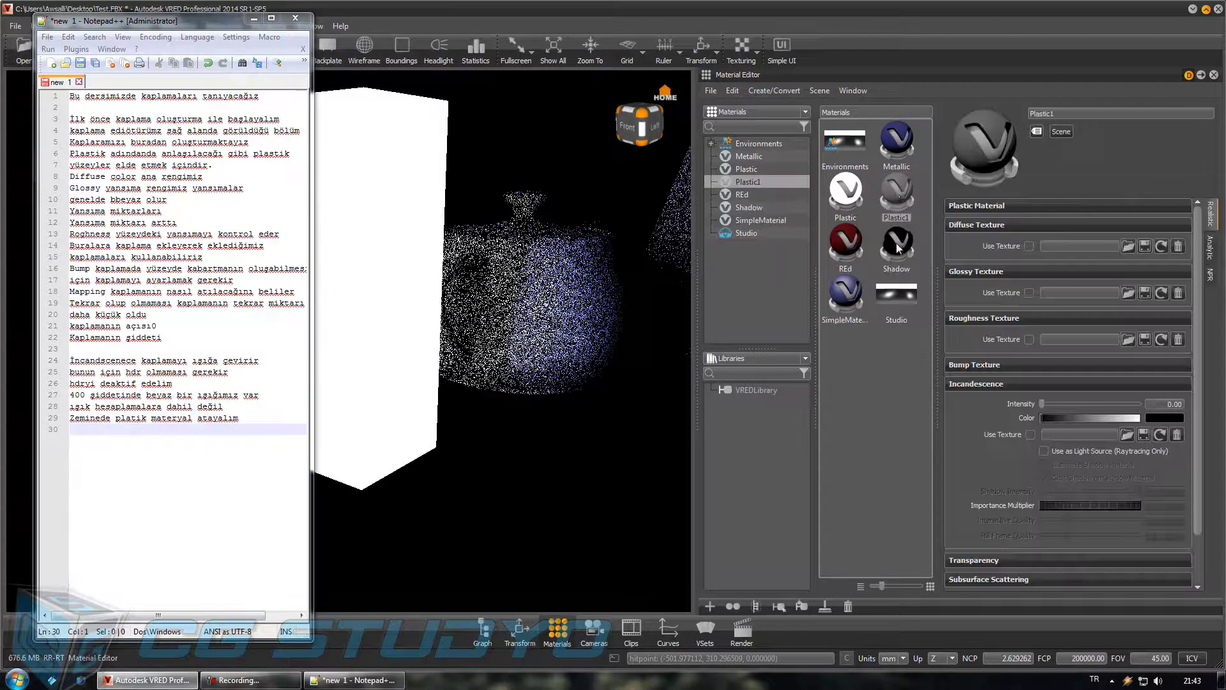
drag(905, 200, 561, 470)
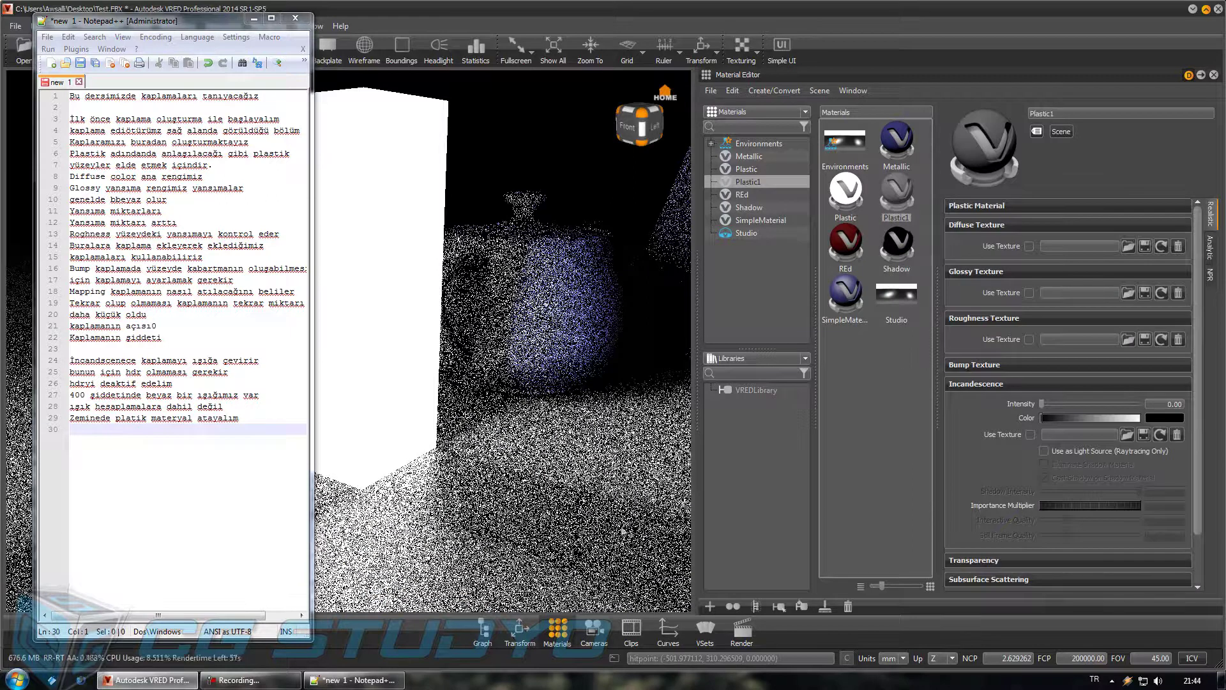
drag(605, 512, 645, 504)
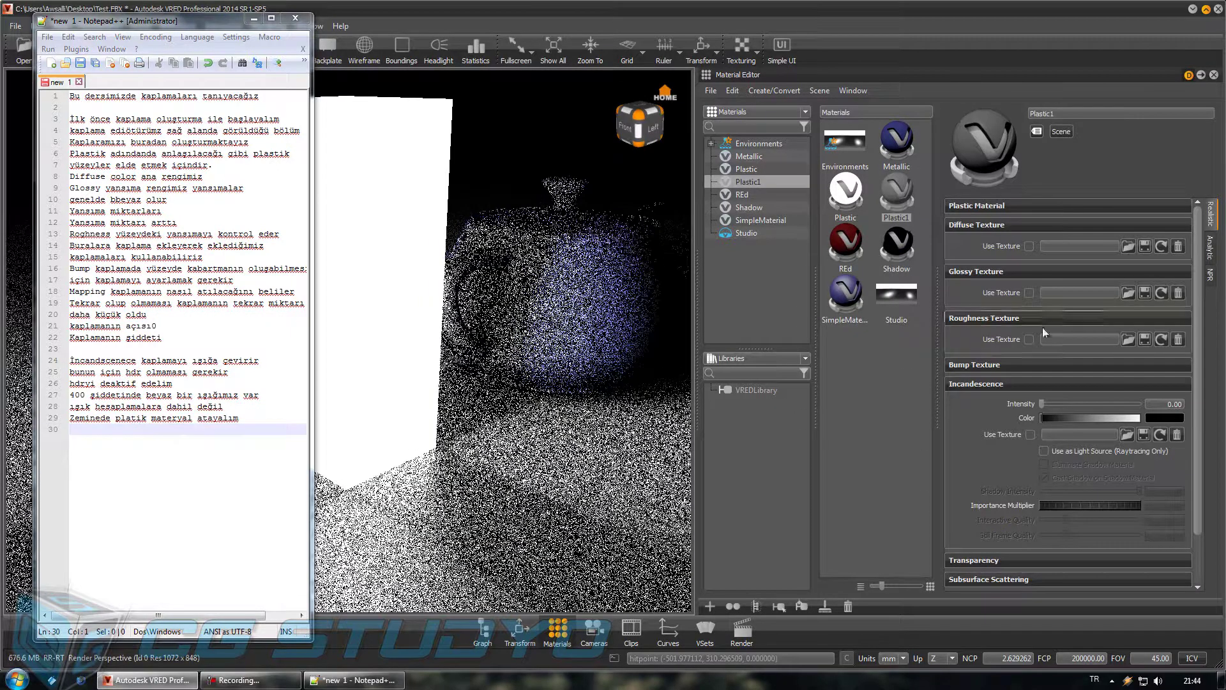
click(997, 205)
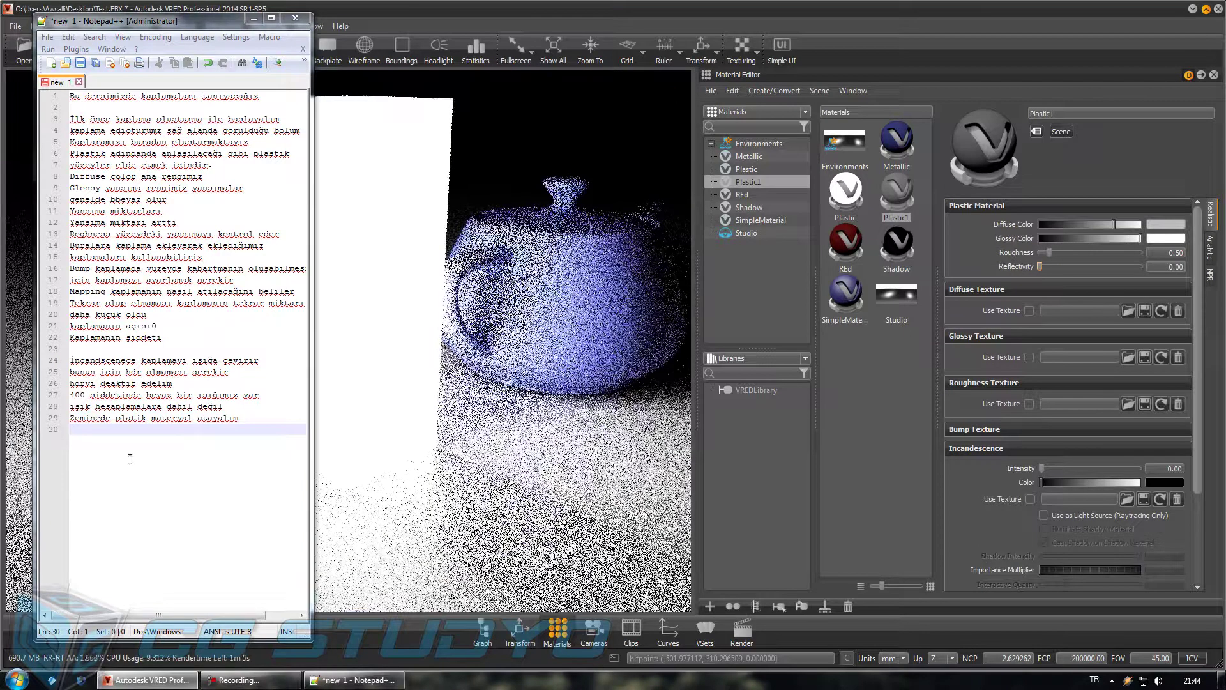
Step: Note that the material lights the scene, then lower Plastic incandescence to 176.47
mouse_move(511, 505)
mouse_down()
mouse_move(543, 501)
mouse_move(534, 490)
mouse_up()
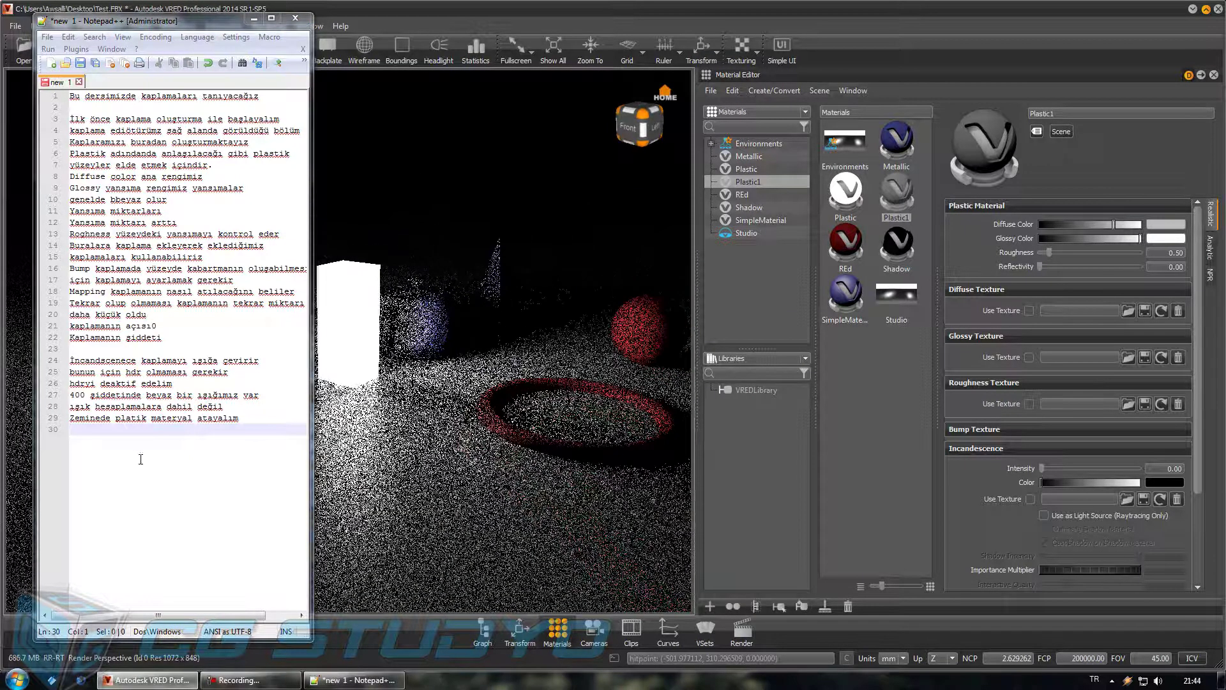
text(Görd)
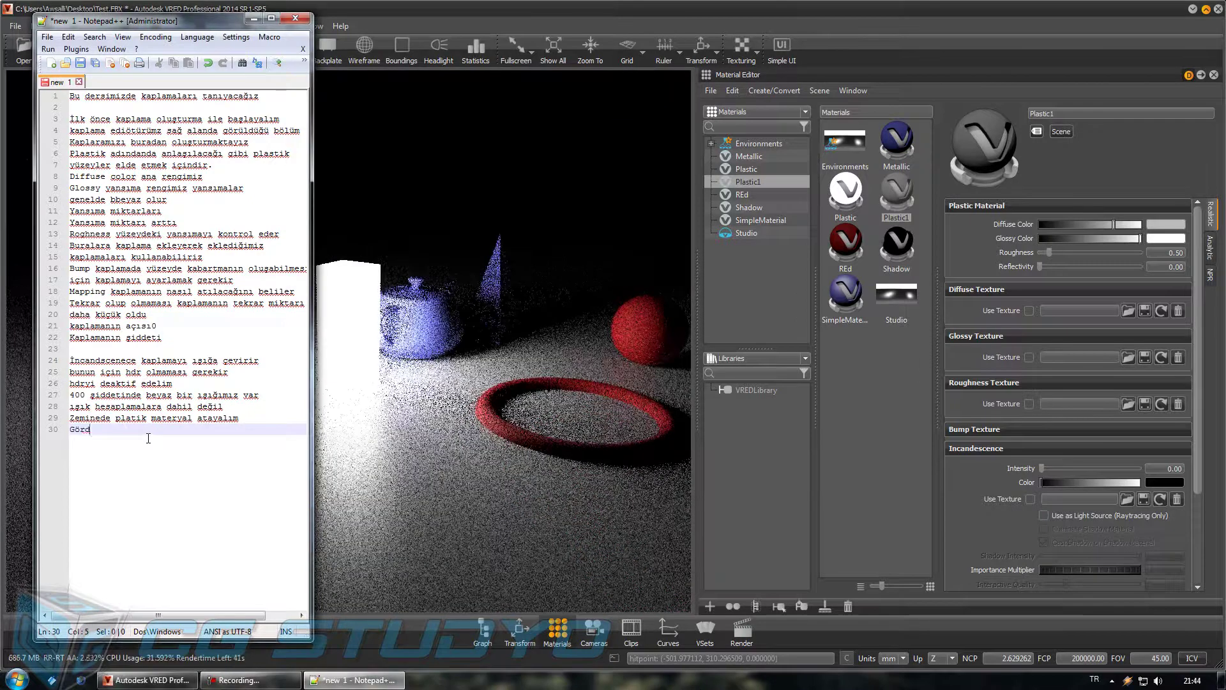
text(üğünüz gibi sahnemizi ayd)
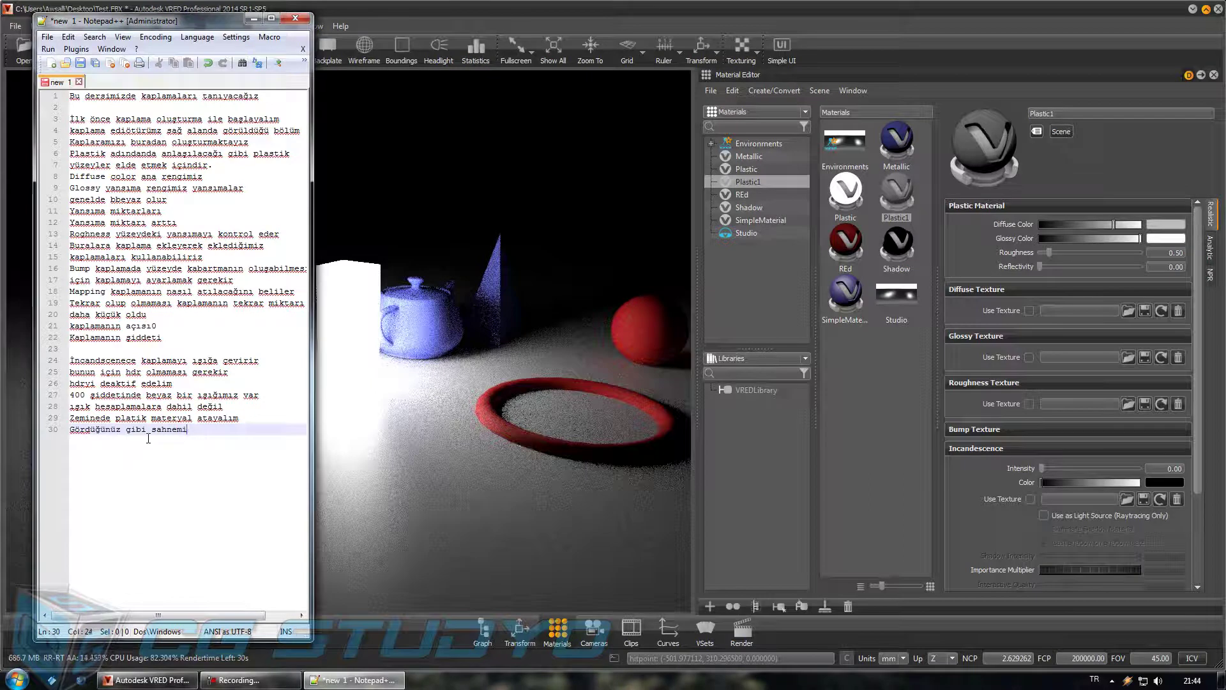
text(ınlatı kaplamada)
key(Return)
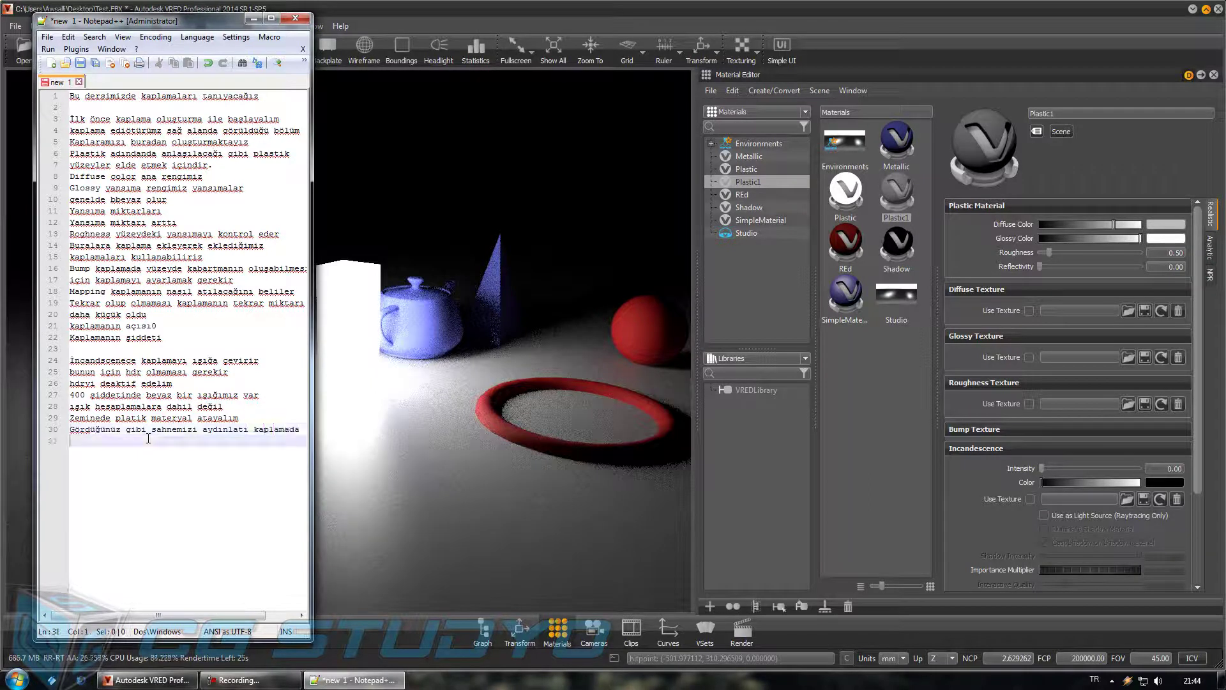
text(kullanabiliriz)
key(Return)
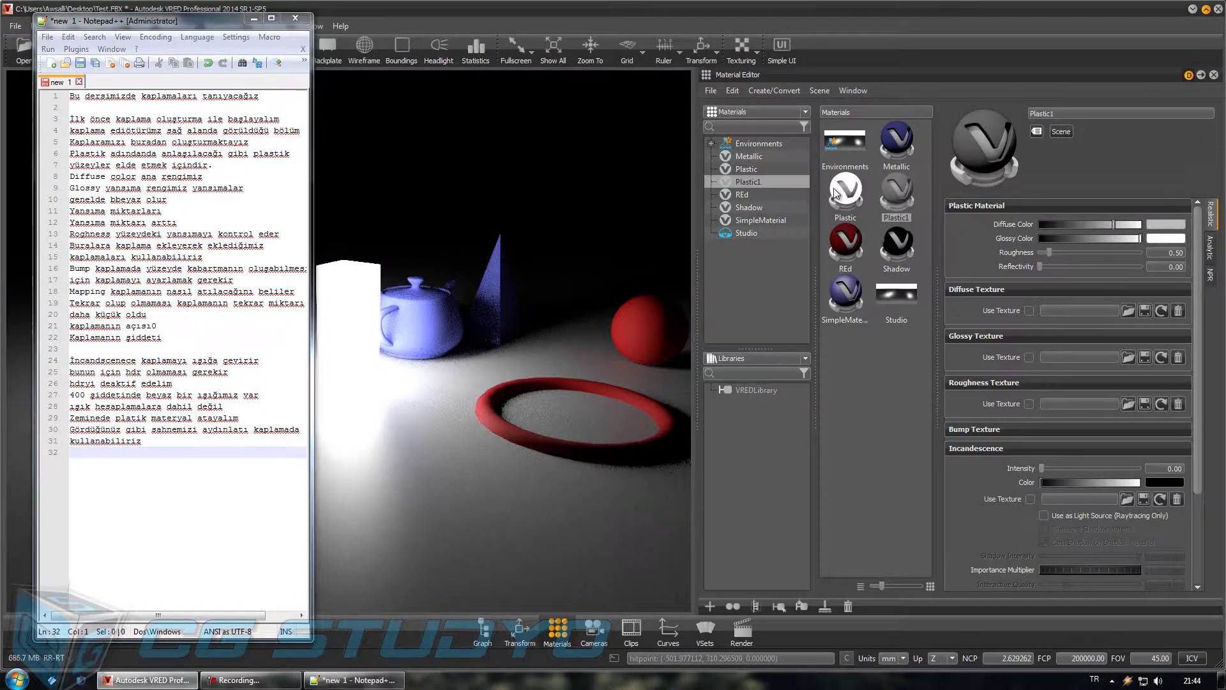
click(837, 184)
drag(1140, 482, 1059, 472)
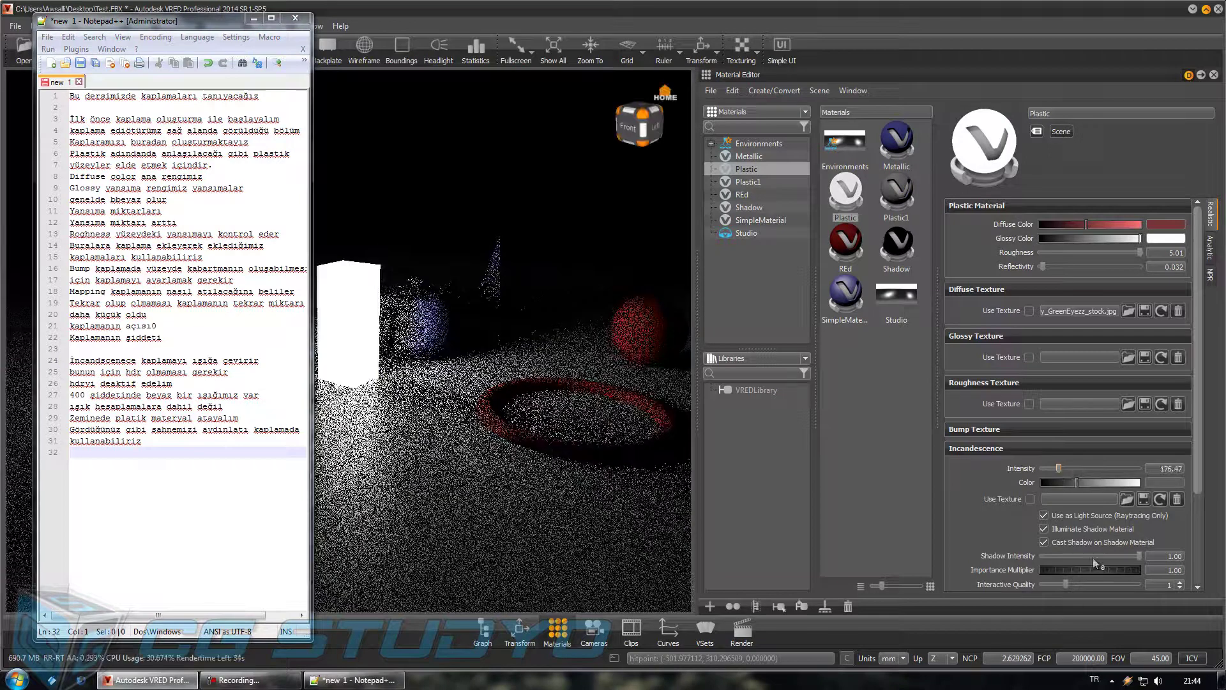
Step: Enable an incandescence texture and load furball100m4k.png so the box glows orange
click(1029, 497)
click(1127, 499)
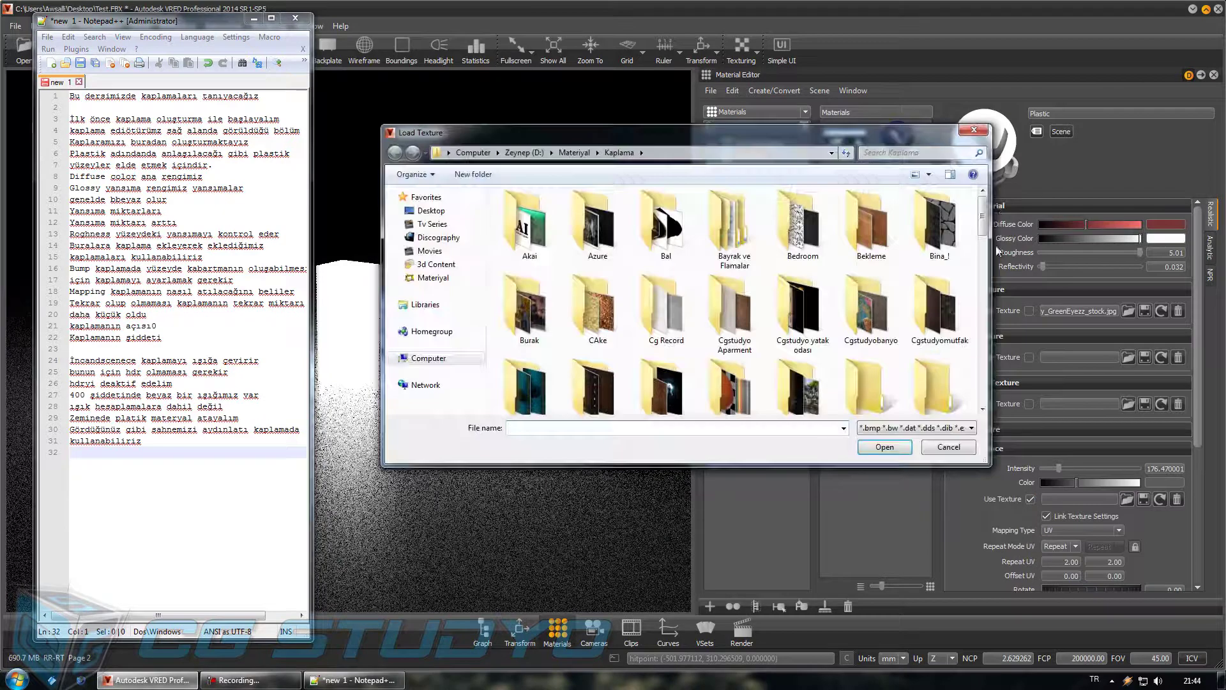
mouse_move(982, 211)
mouse_down()
mouse_move(983, 368)
mouse_move(965, 353)
mouse_up()
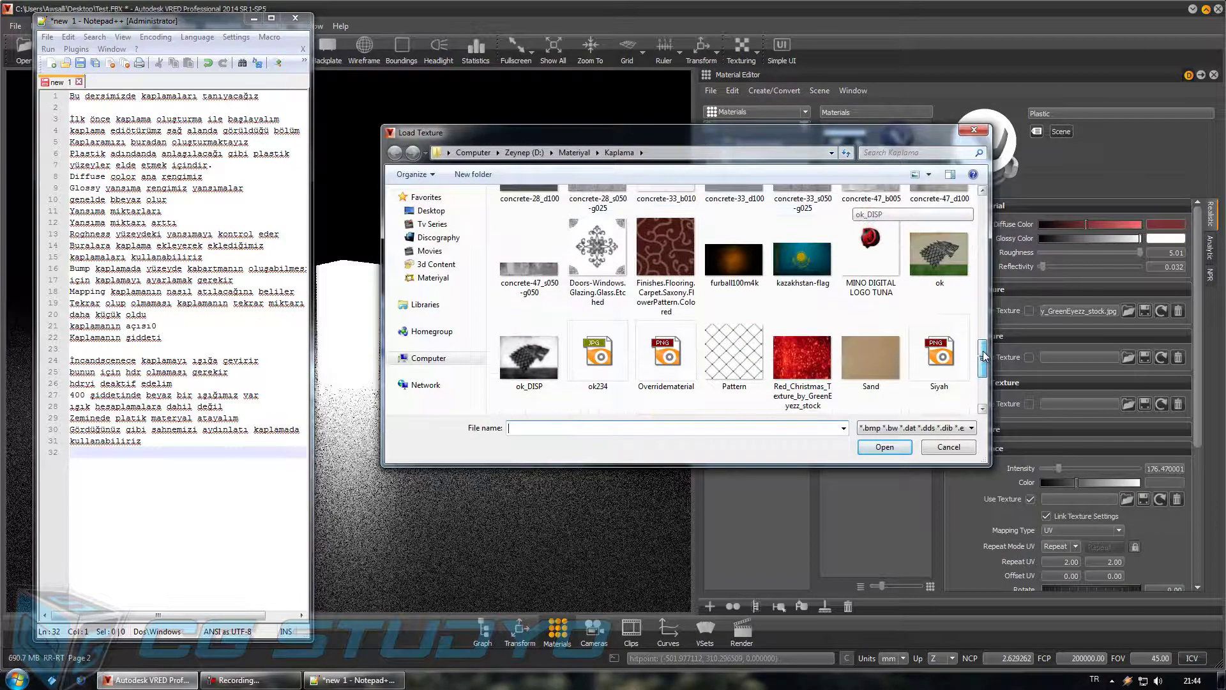
click(741, 276)
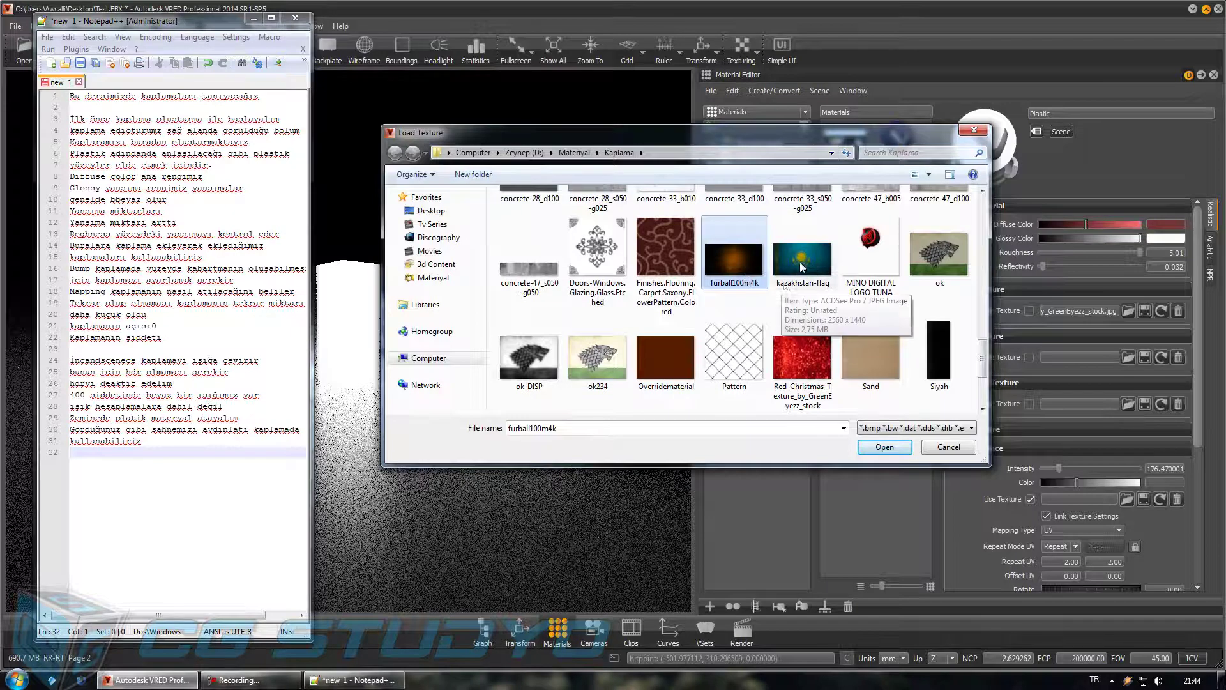
mouse_move(982, 369)
mouse_down()
mouse_move(982, 395)
mouse_move(970, 357)
mouse_up()
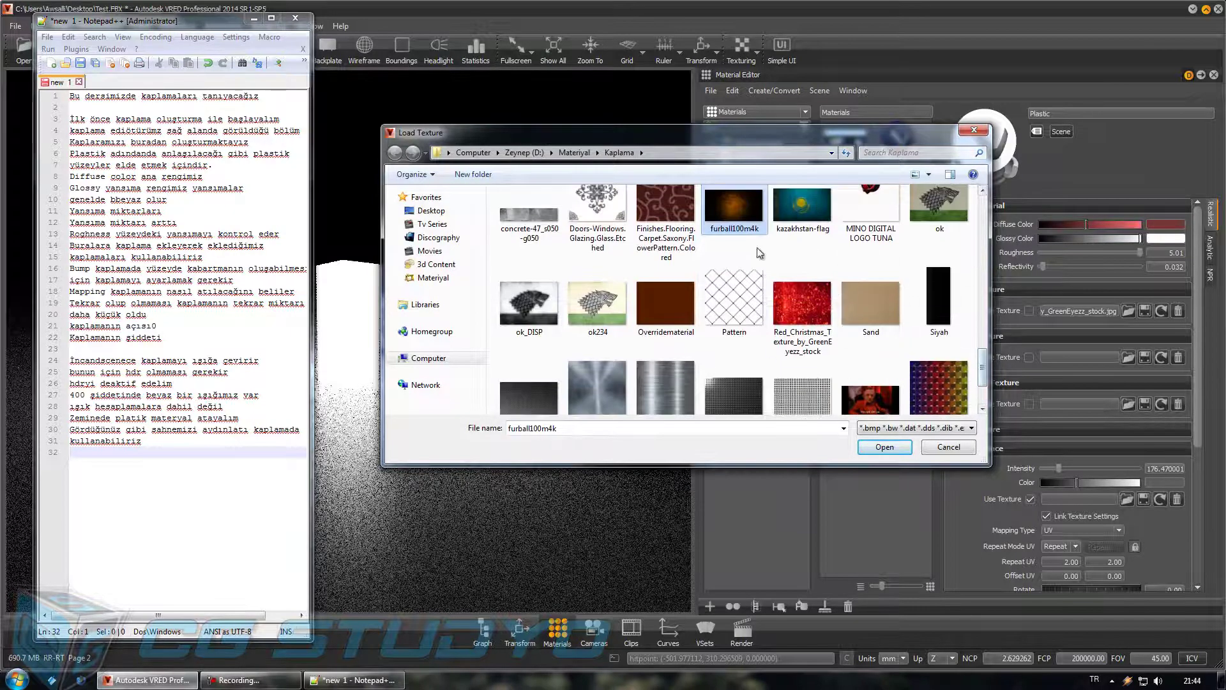
double_click(738, 217)
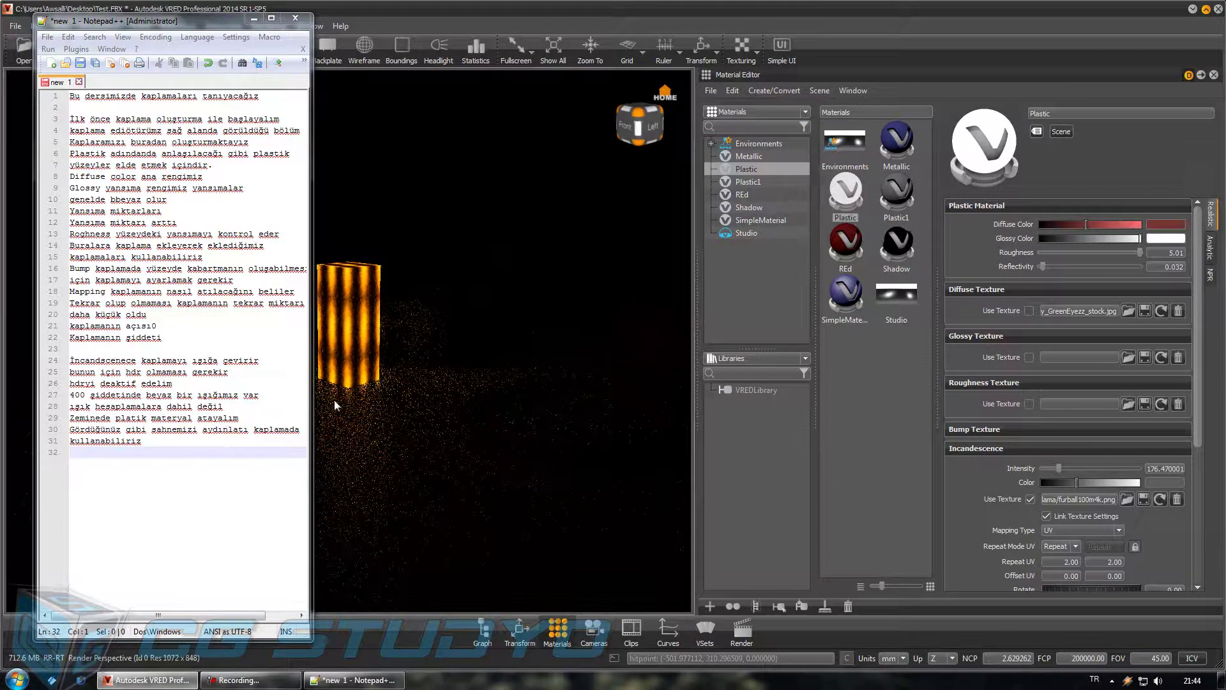
middle_drag(388, 352, 489, 423)
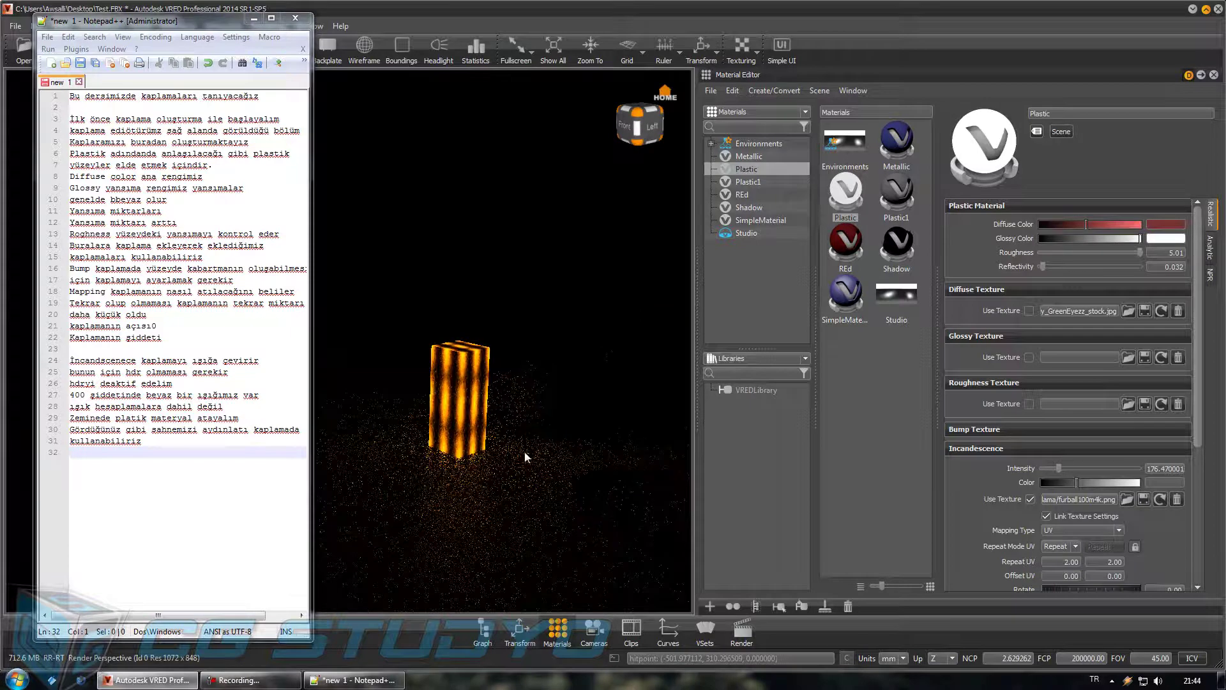
Step: Set the incandescence texture Repeat UV to 1 in each direction
double_click(1070, 561)
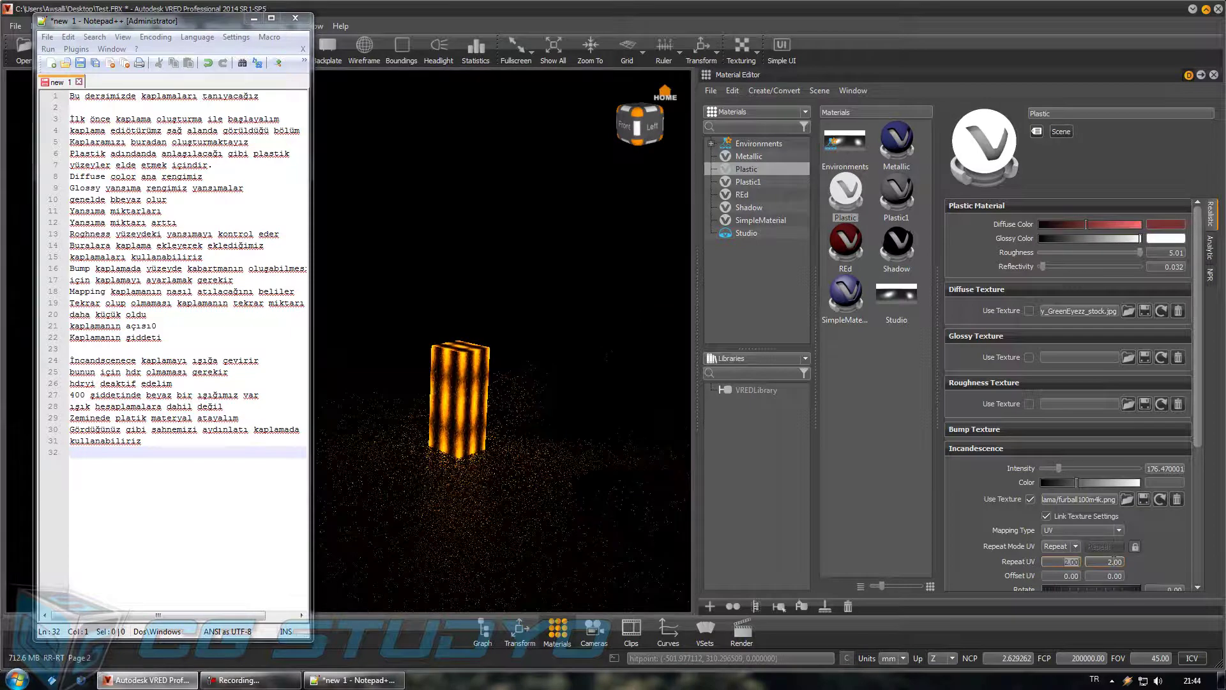
text(1)
key(Tab)
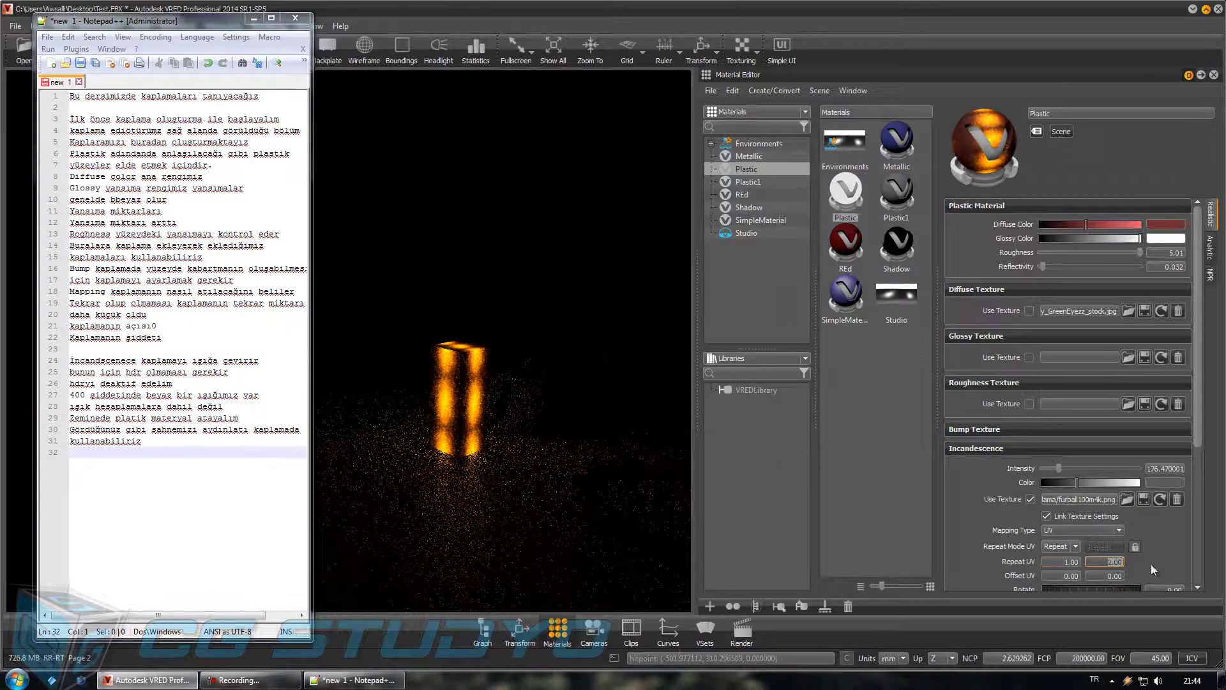
text(1)
key(Return)
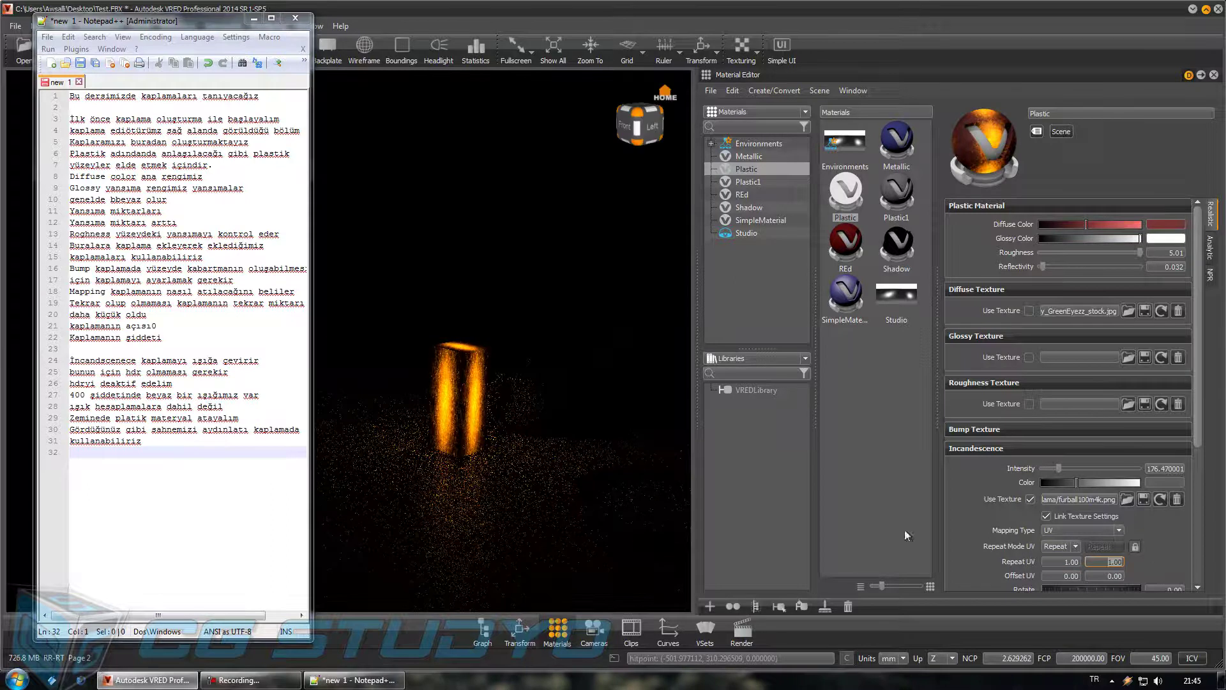
Step: Move in on the glowing box and turn on the Plastic material's bump texture
mouse_move(503, 466)
middle_down()
mouse_move(548, 490)
mouse_move(614, 488)
mouse_move(476, 425)
middle_up()
scroll(369, 421, up, 2)
scroll(419, 446, up, 3)
mouse_move(561, 536)
mouse_down()
mouse_move(438, 535)
mouse_move(535, 531)
mouse_up()
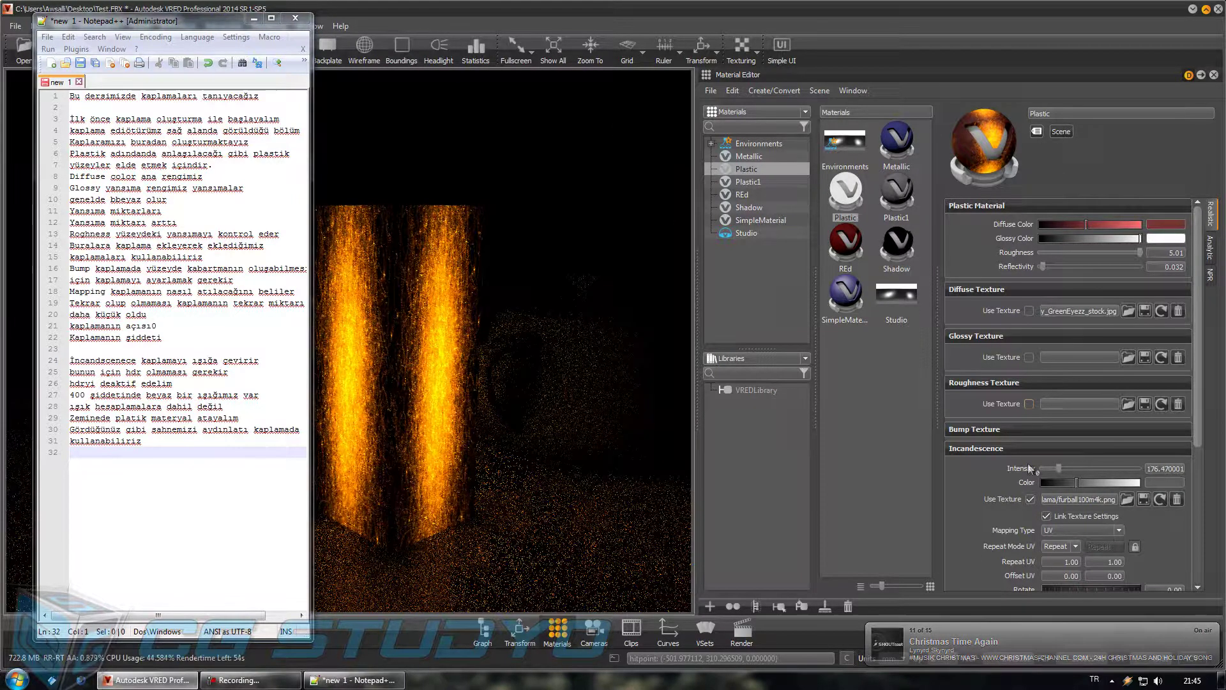
click(996, 430)
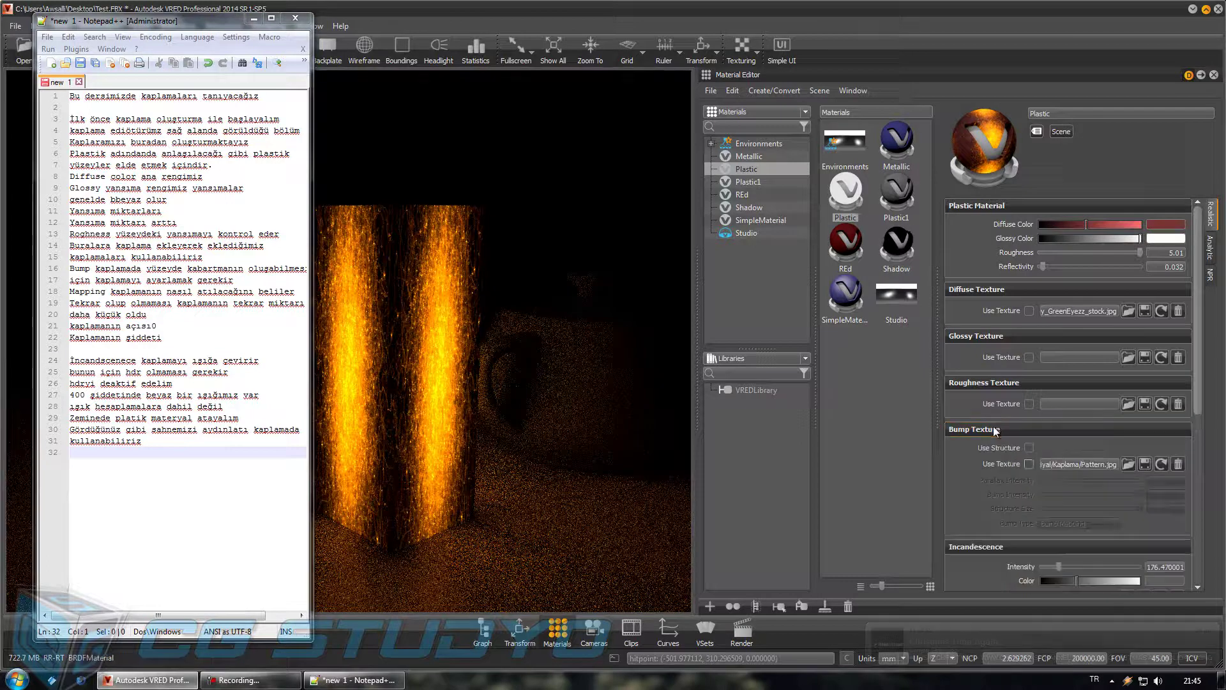
click(1026, 464)
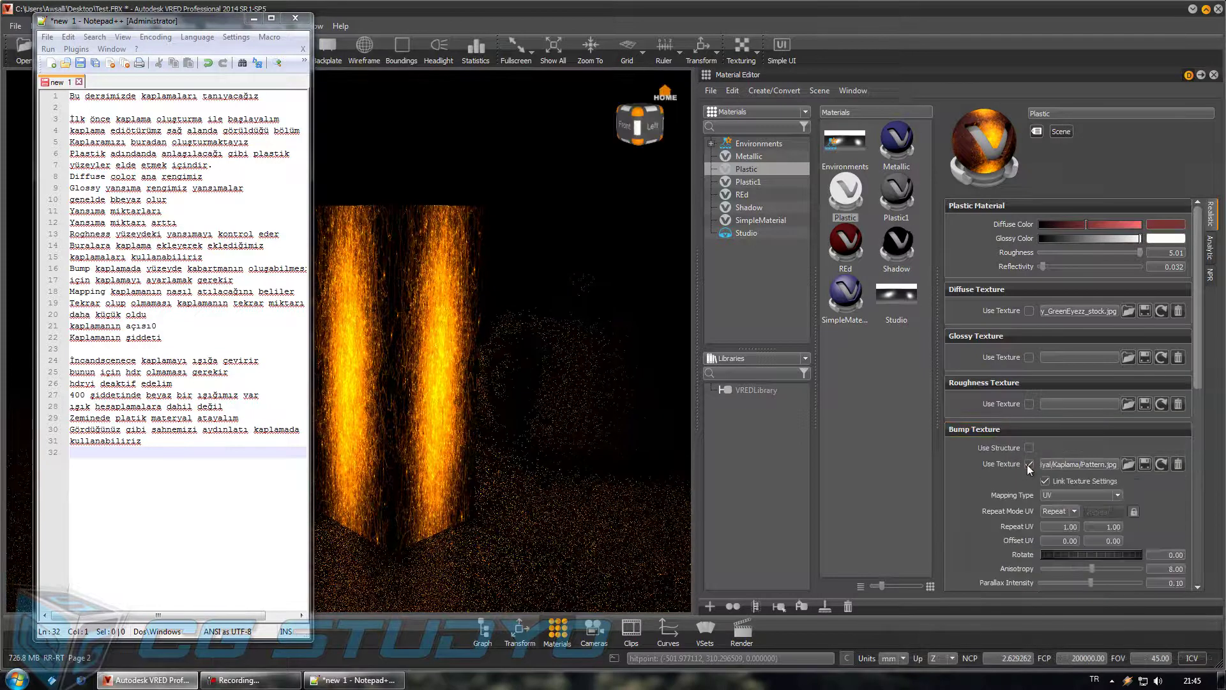
click(1034, 429)
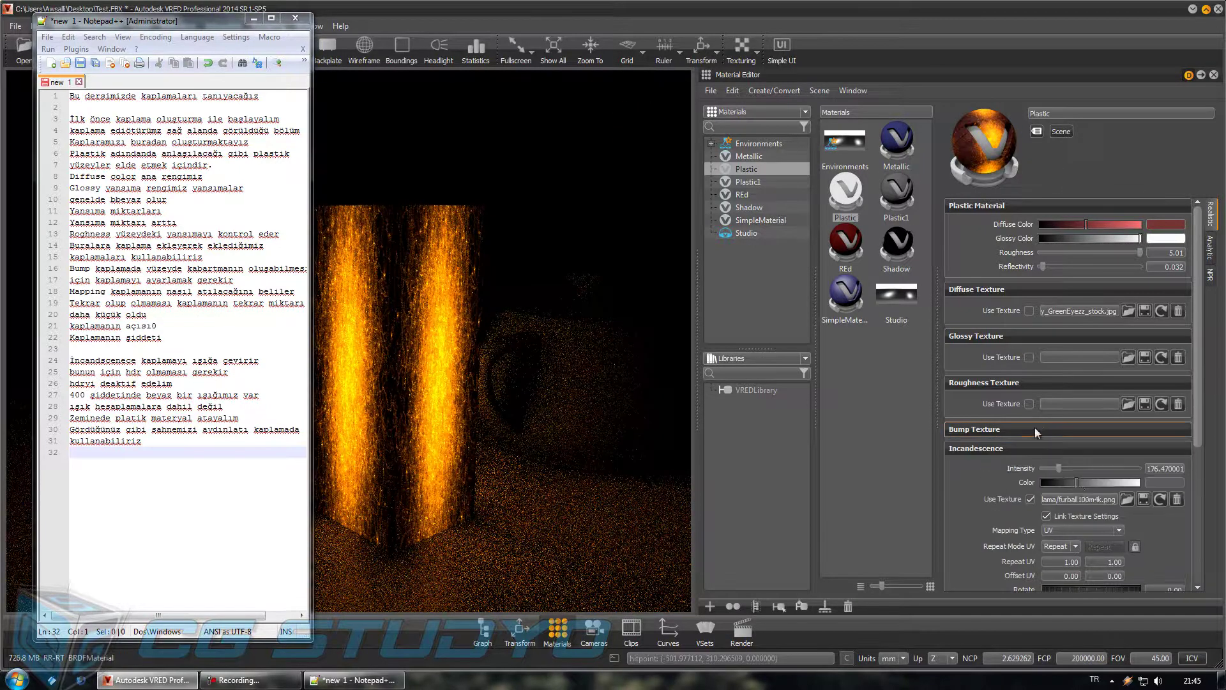
Step: Replace the furball incandescence texture with Pattern.jpg
click(1127, 499)
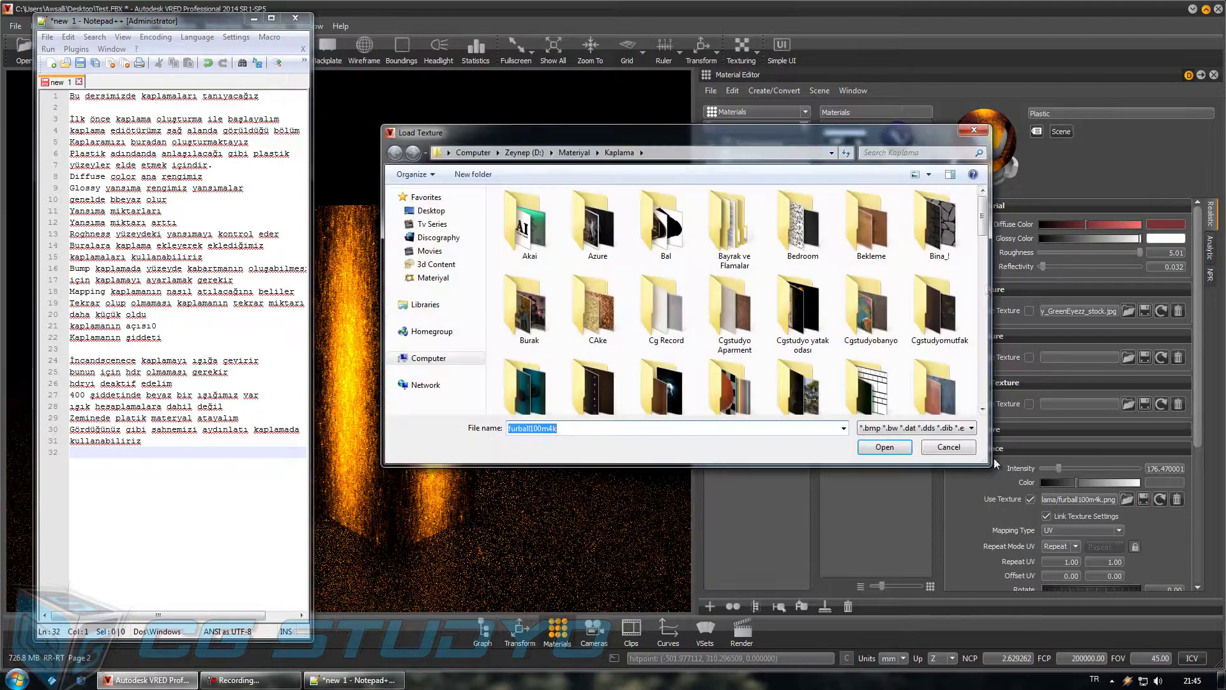
drag(983, 218, 994, 378)
scroll(735, 300, up, 2)
double_click(733, 296)
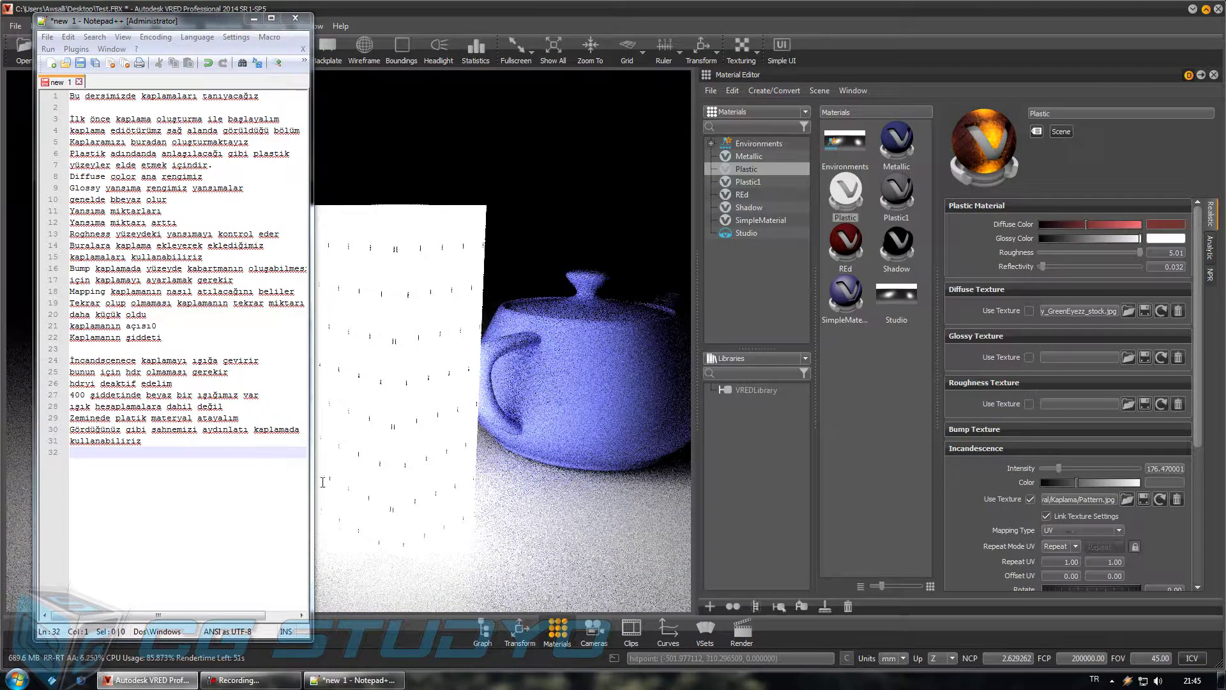
Step: Note 'hem bmp hem ışık oldu' and drop the Plastic incandescence intensity to 0
click(204, 457)
text(hem)
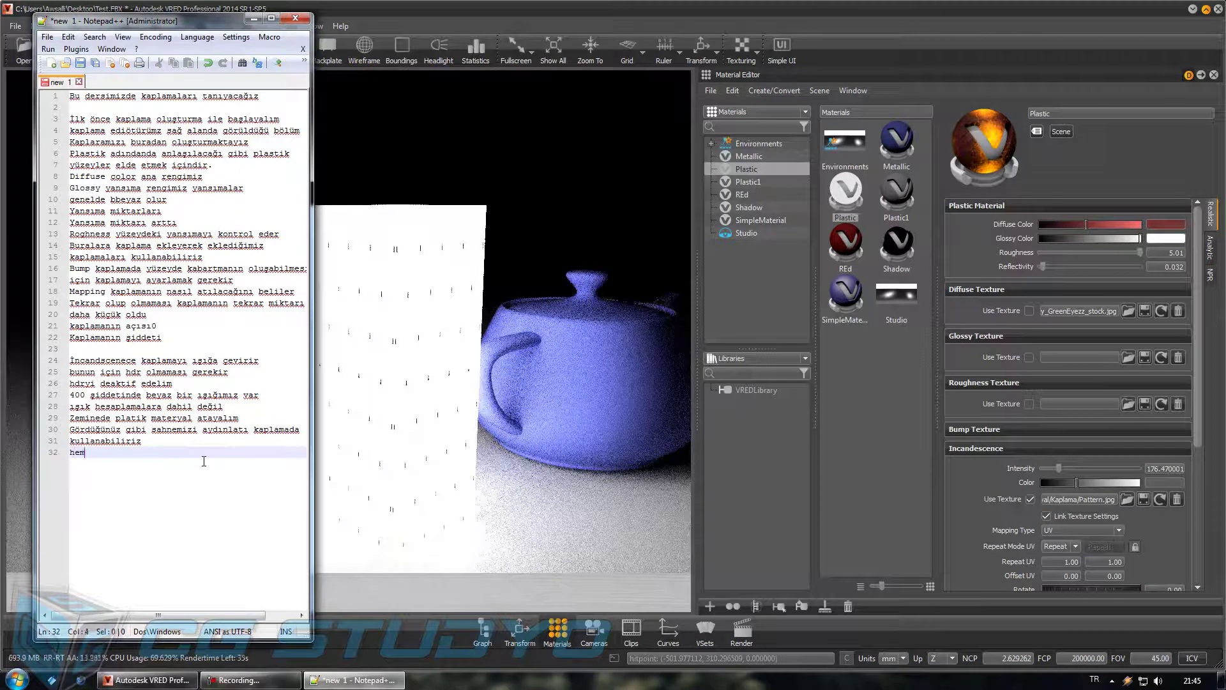
text( bmp hem ışık oldu)
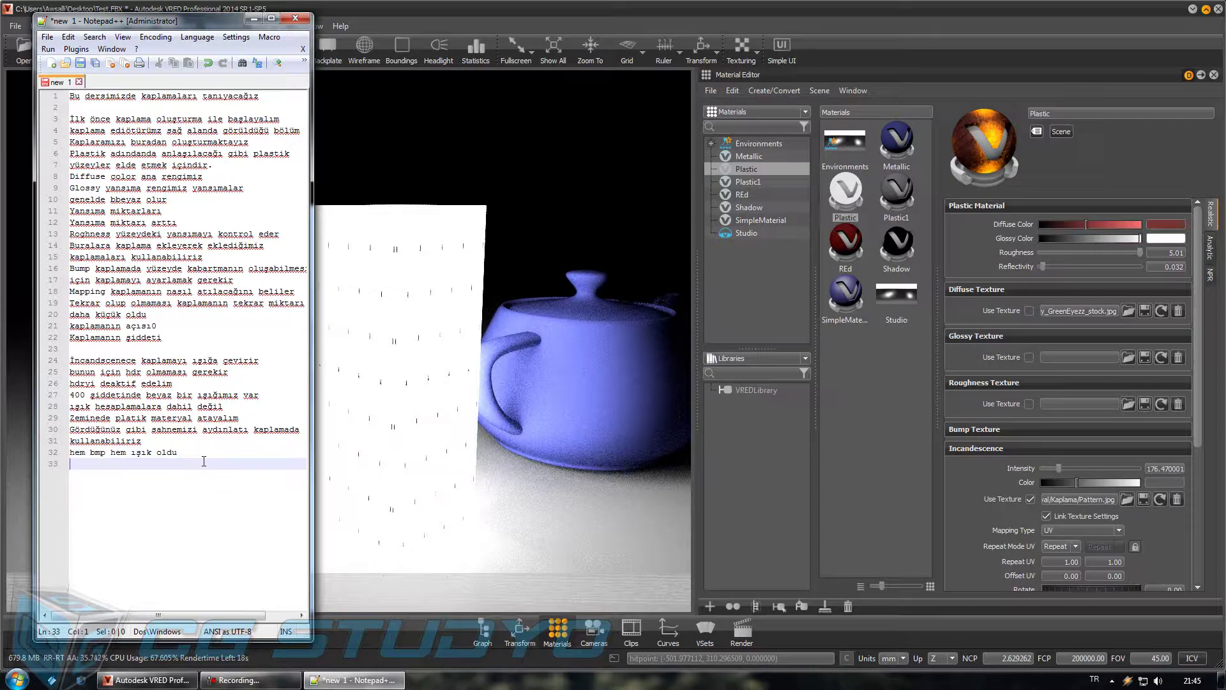
key(Return)
mouse_move(458, 465)
mouse_down()
mouse_move(566, 485)
mouse_move(445, 494)
mouse_move(507, 483)
mouse_up()
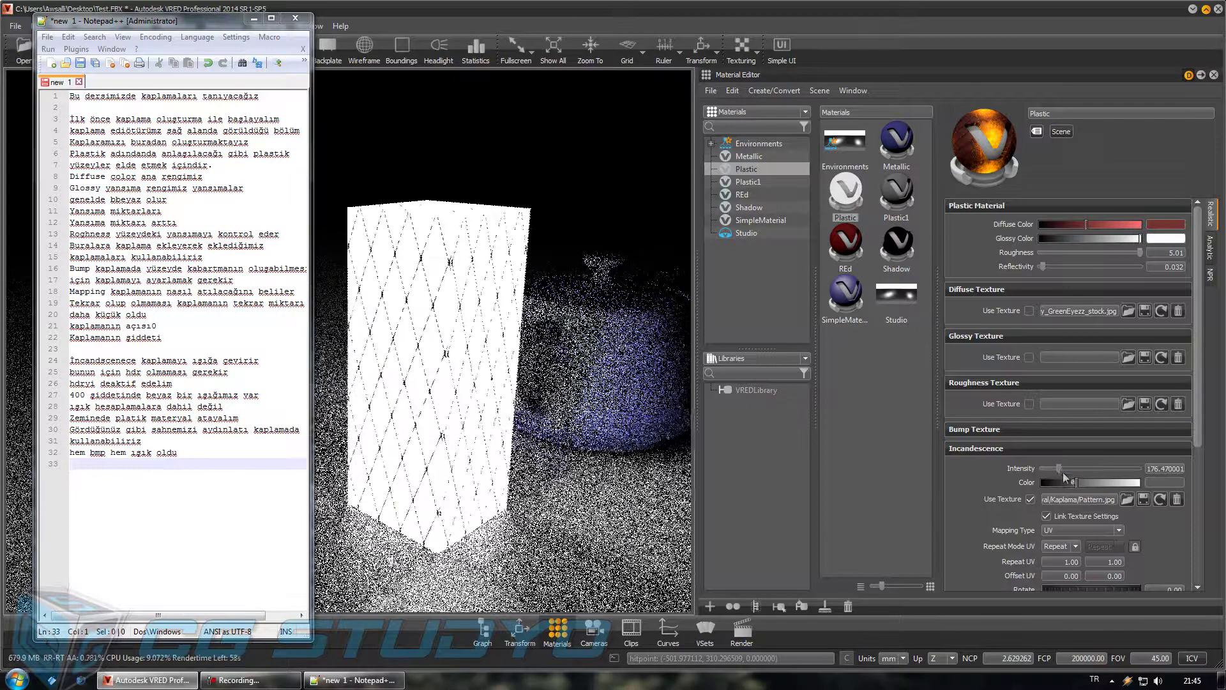
drag(1058, 469, 1017, 476)
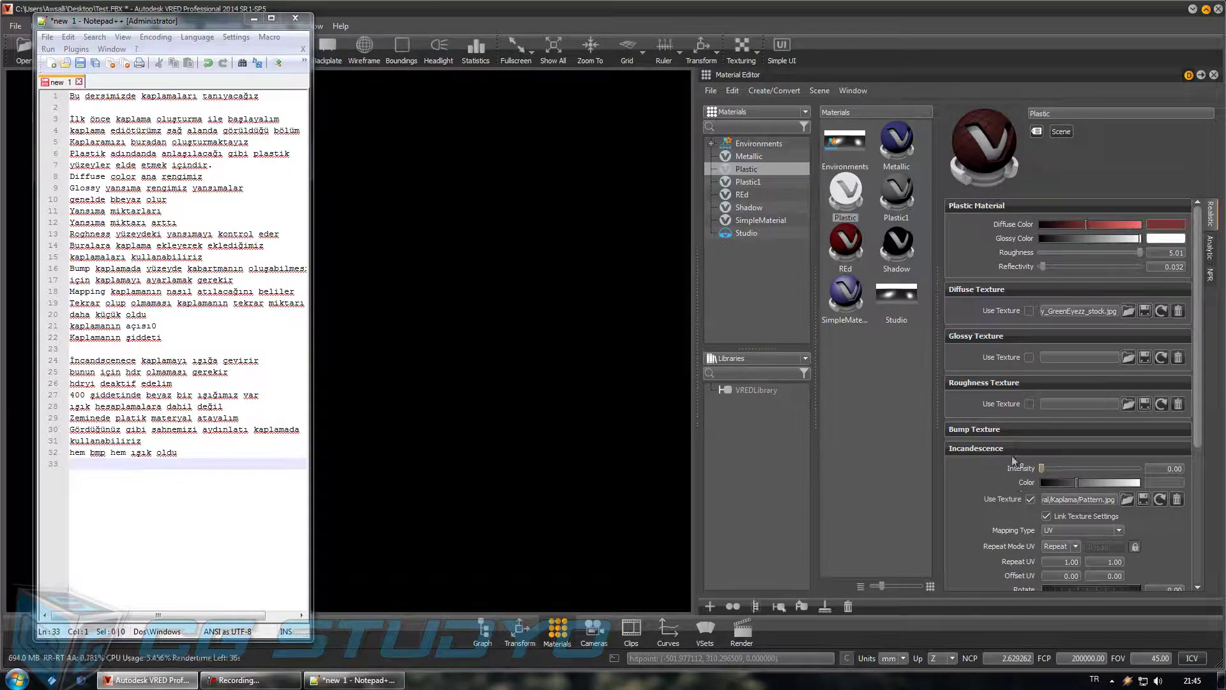
Step: Raise the Studio environment's exposure to about 0.437, then select the Shadow material
click(977, 448)
click(894, 301)
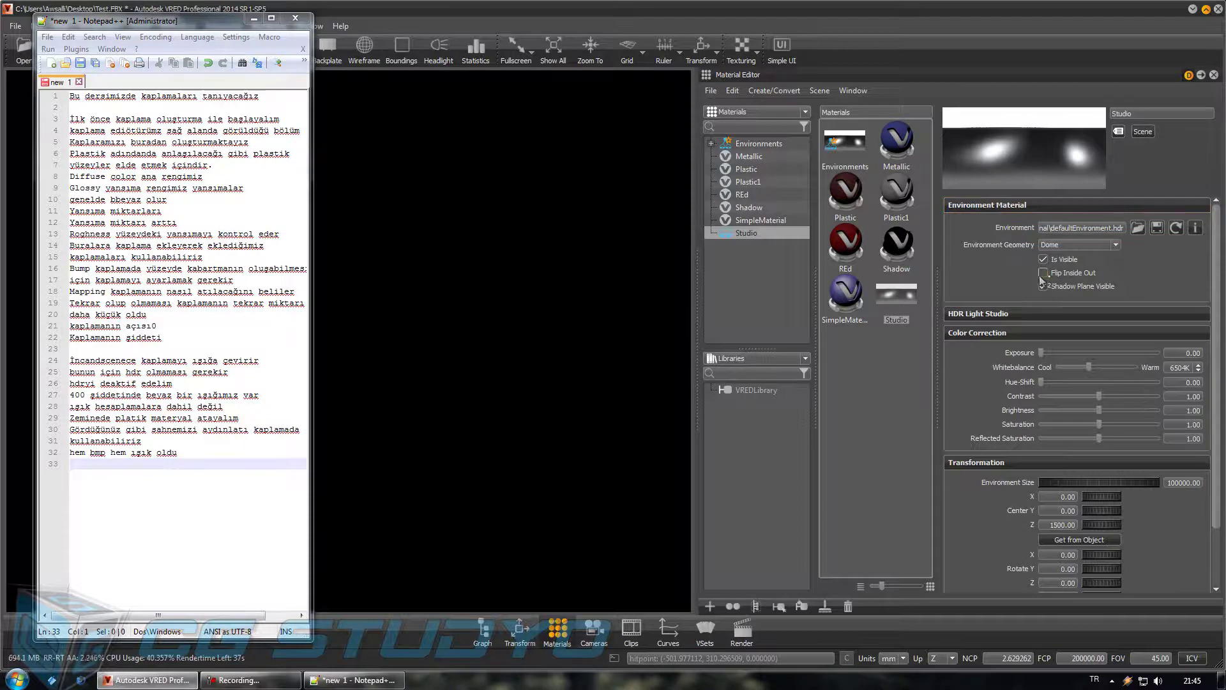
drag(1038, 354, 1047, 354)
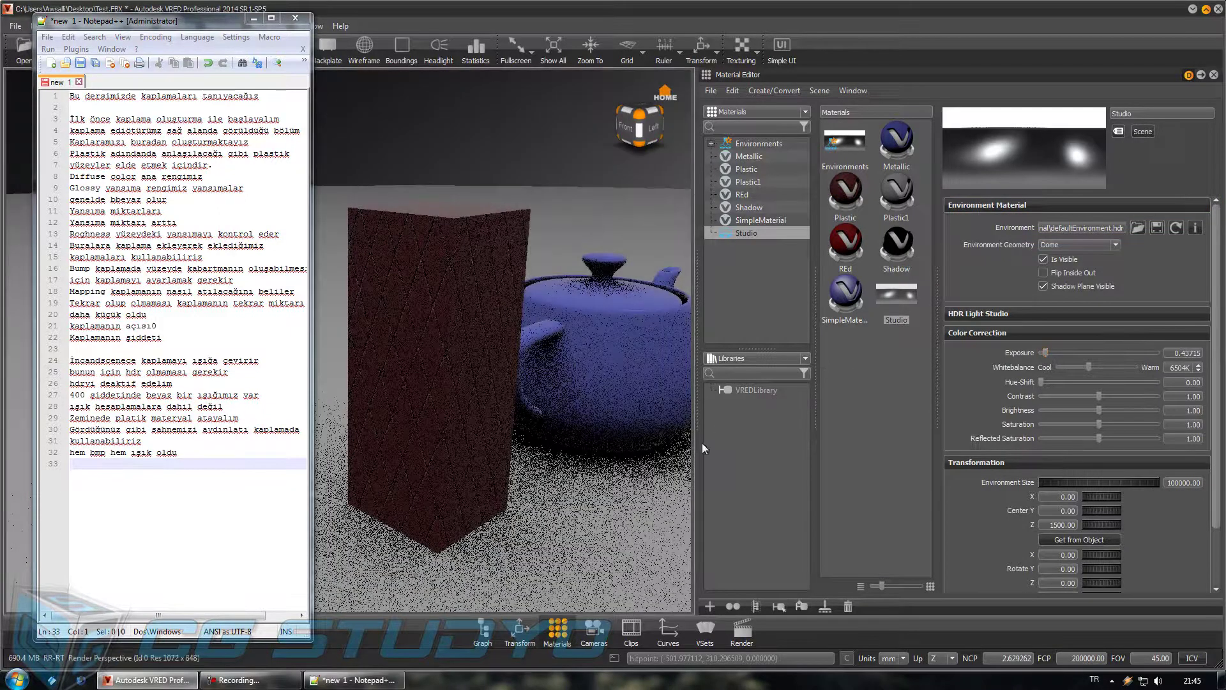
click(896, 191)
mouse_move(897, 248)
mouse_down()
mouse_move(621, 493)
mouse_move(565, 562)
mouse_move(488, 568)
mouse_up()
mouse_move(580, 454)
mouse_down()
mouse_move(512, 486)
mouse_move(466, 480)
mouse_up()
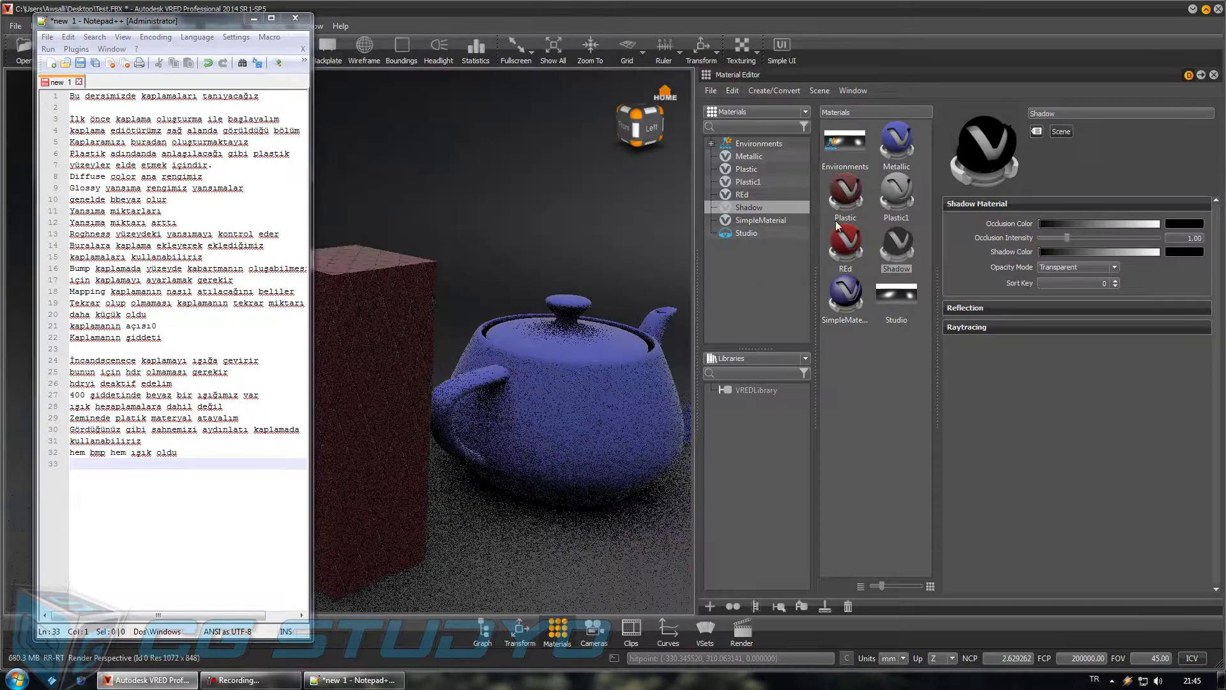
Step: Check the Plastic material's Displacement settings, then right-click empty Materials grid space
click(842, 204)
click(1014, 508)
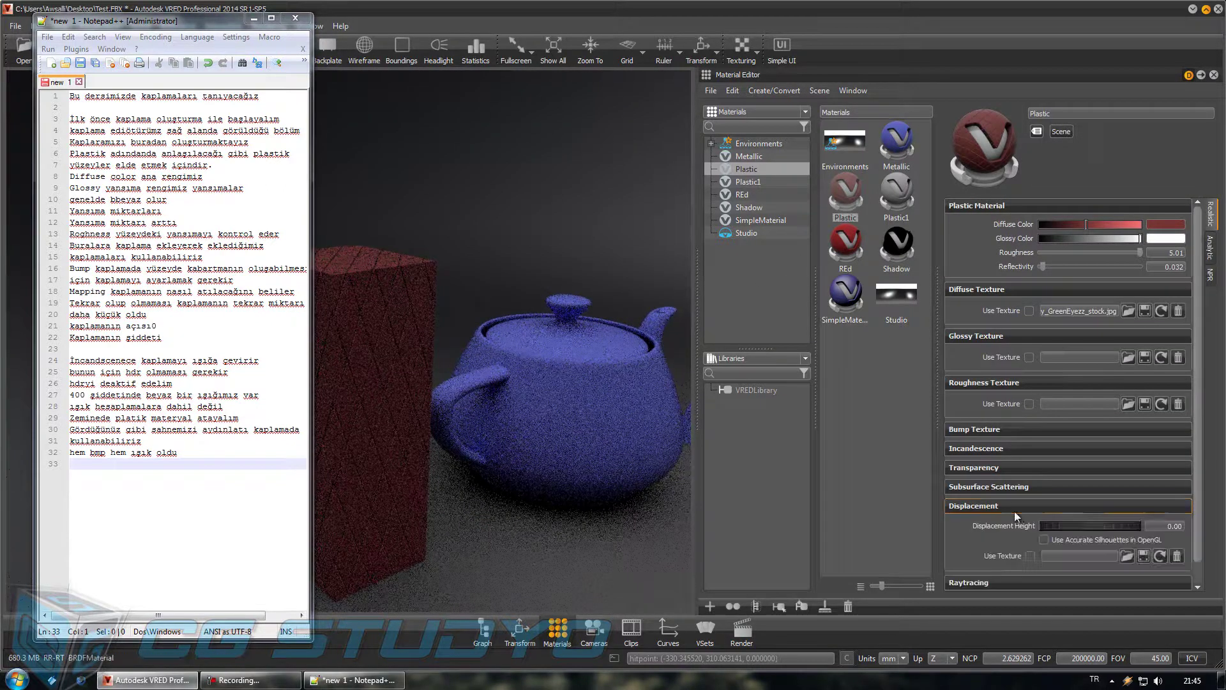
click(1017, 508)
click(204, 481)
text(Sirada)
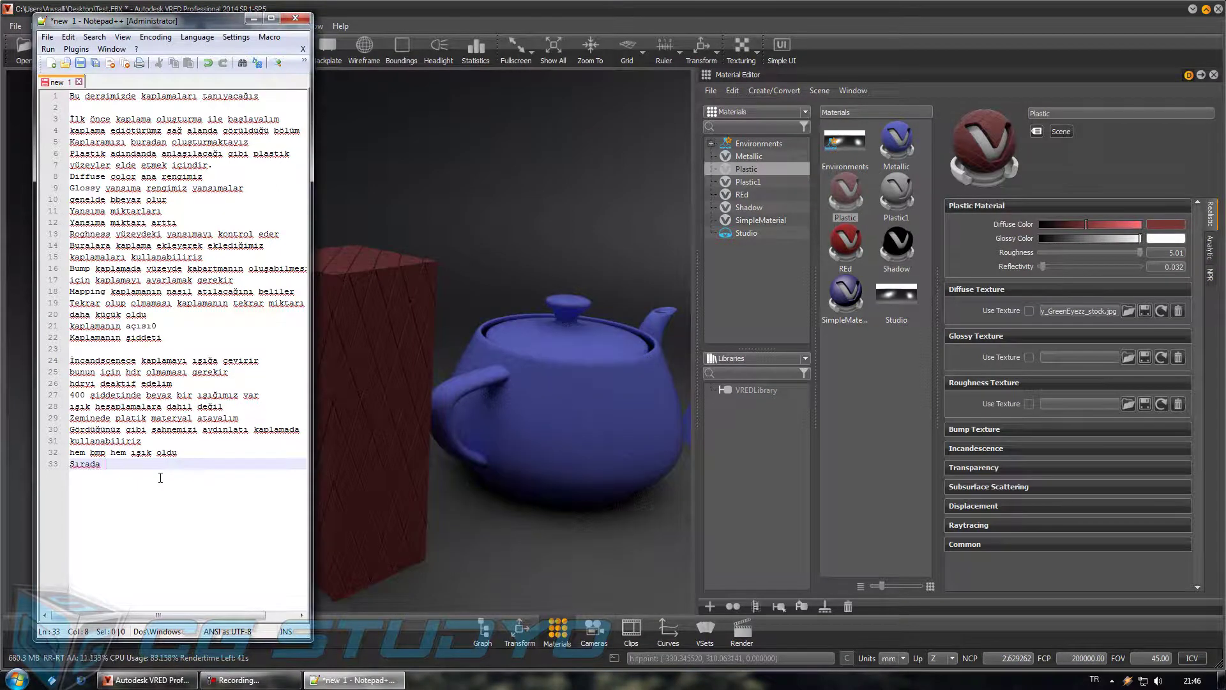
click(845, 359)
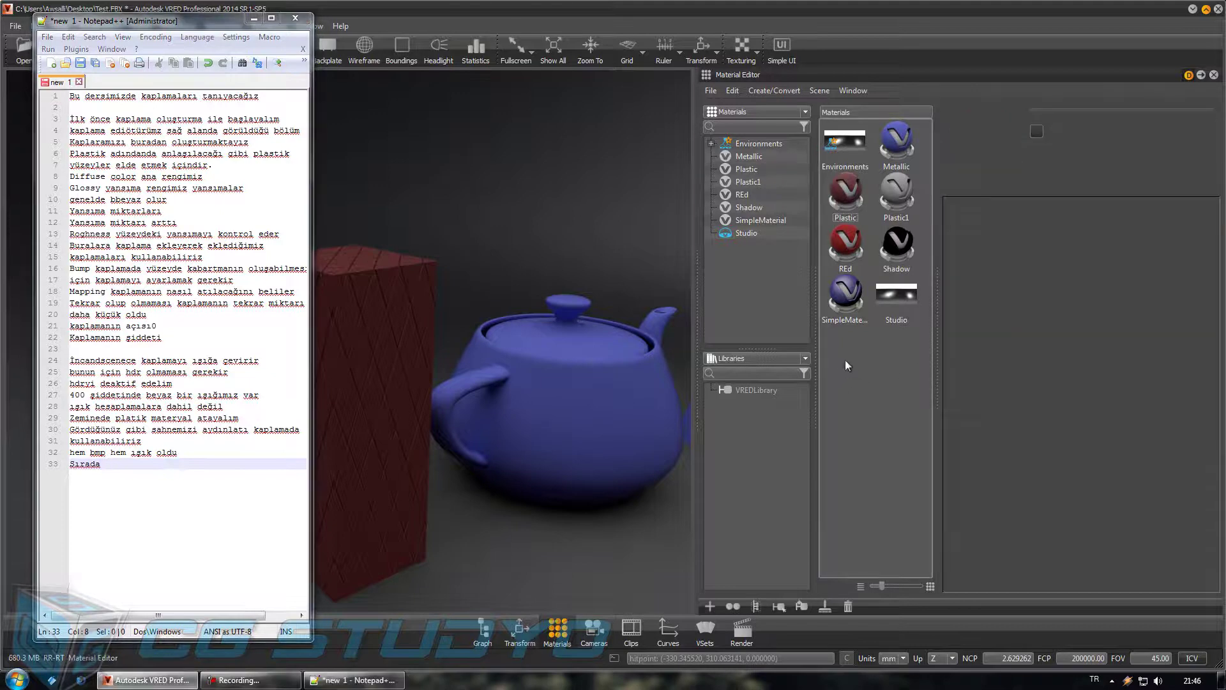
right_click(845, 358)
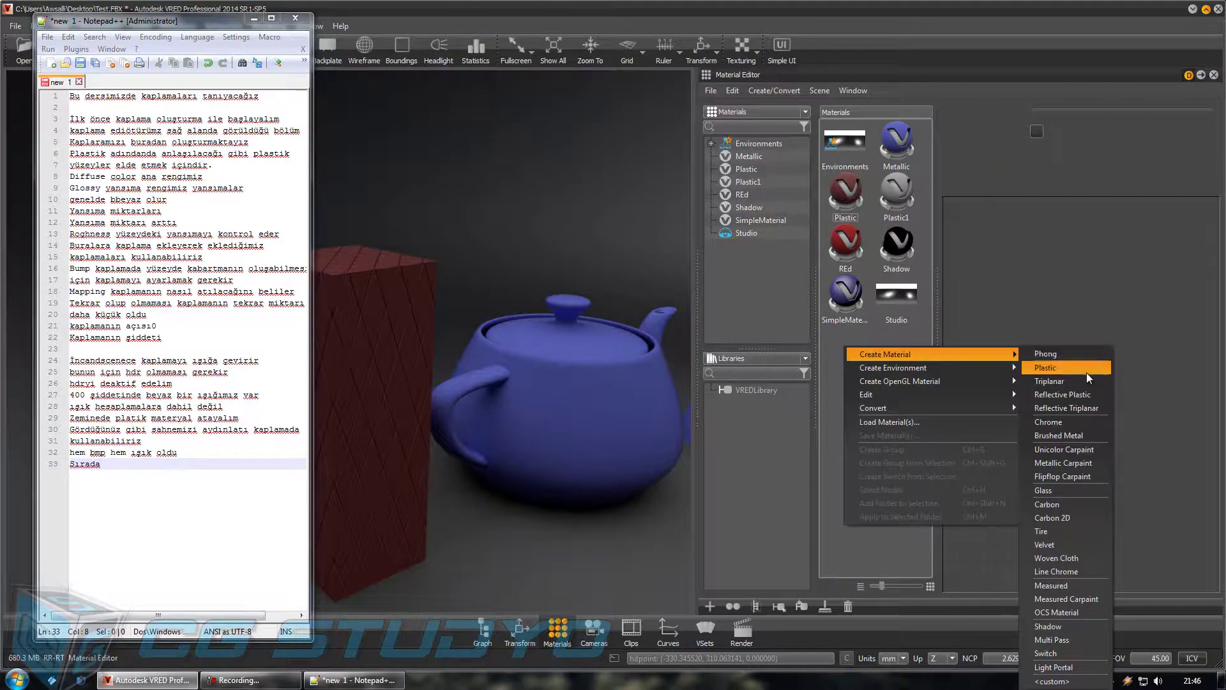
Step: Create a Reflective Plastic material and drag it onto the box
click(1085, 396)
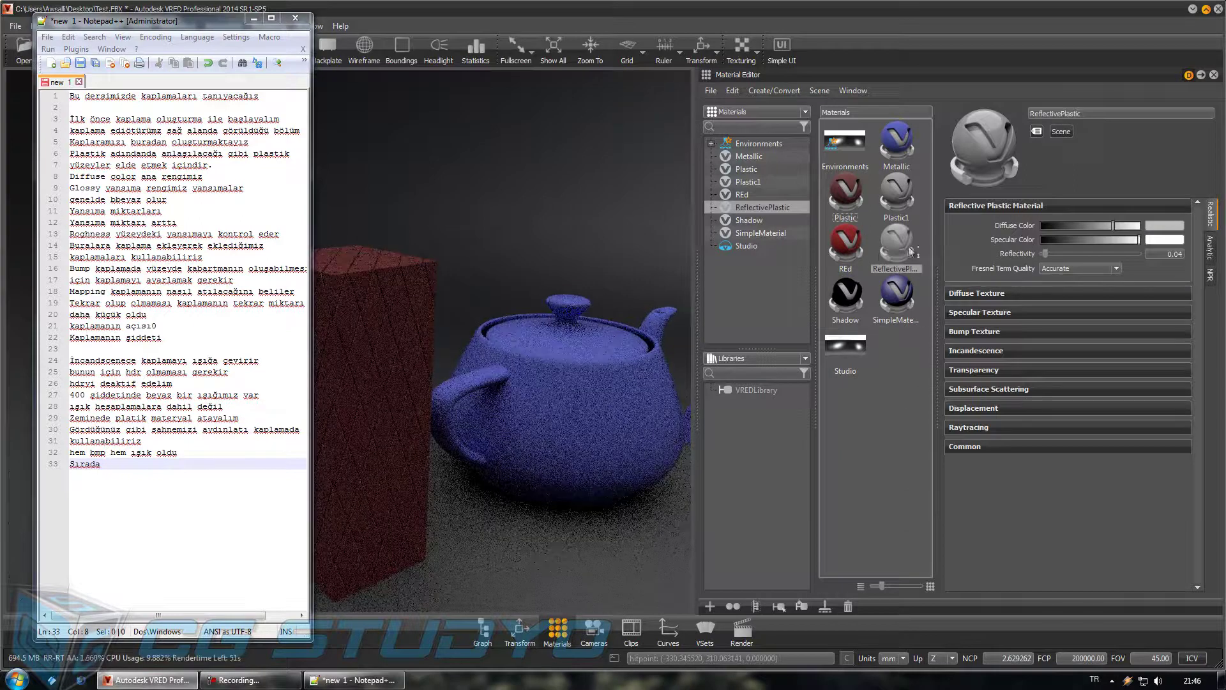
drag(498, 358, 642, 347)
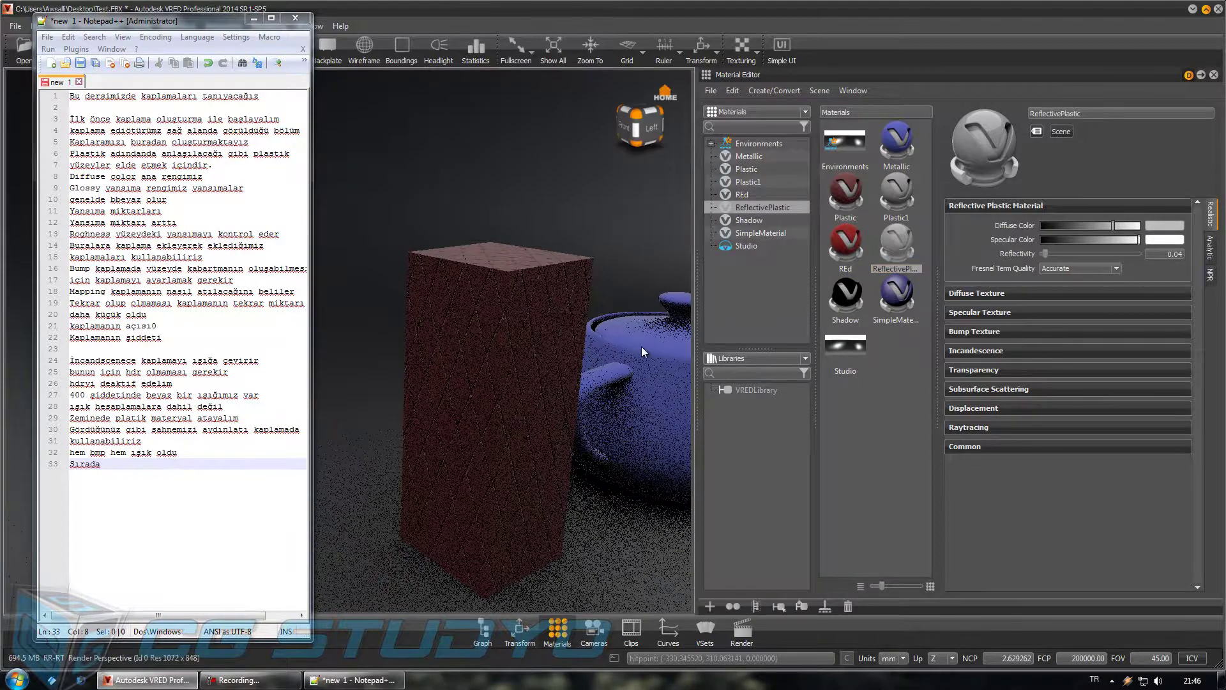
drag(896, 243, 526, 326)
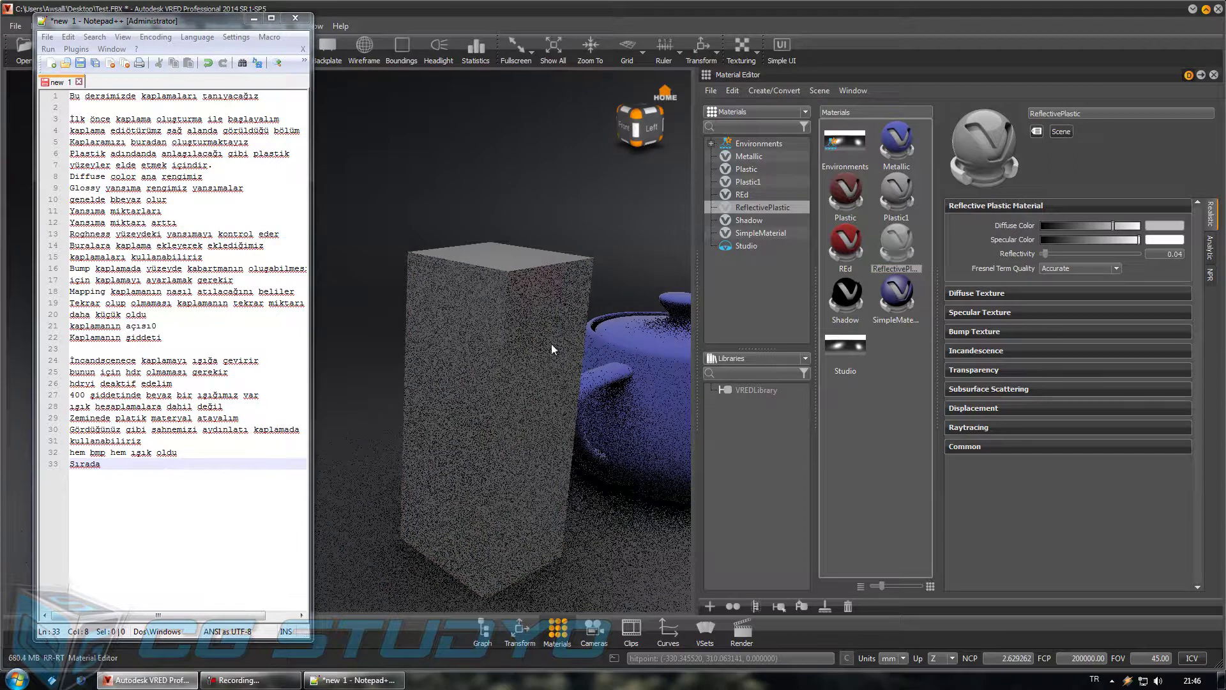
drag(615, 483, 600, 504)
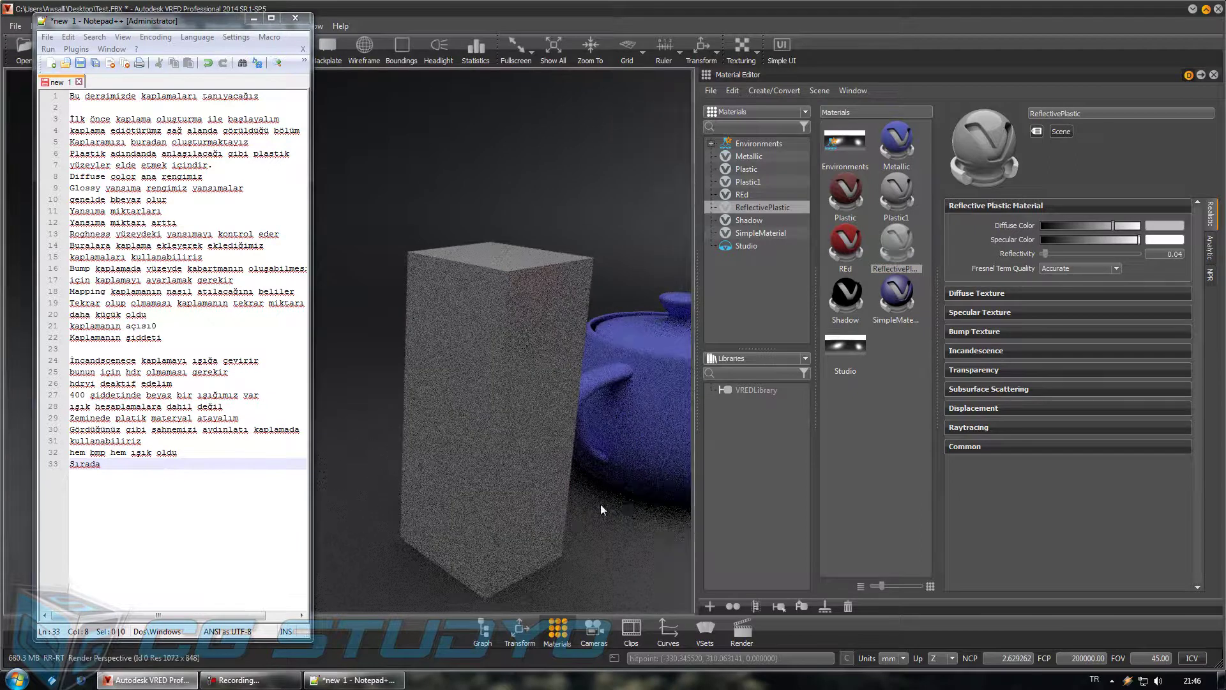
mouse_move(506, 511)
mouse_down()
mouse_move(588, 552)
mouse_move(535, 542)
mouse_up()
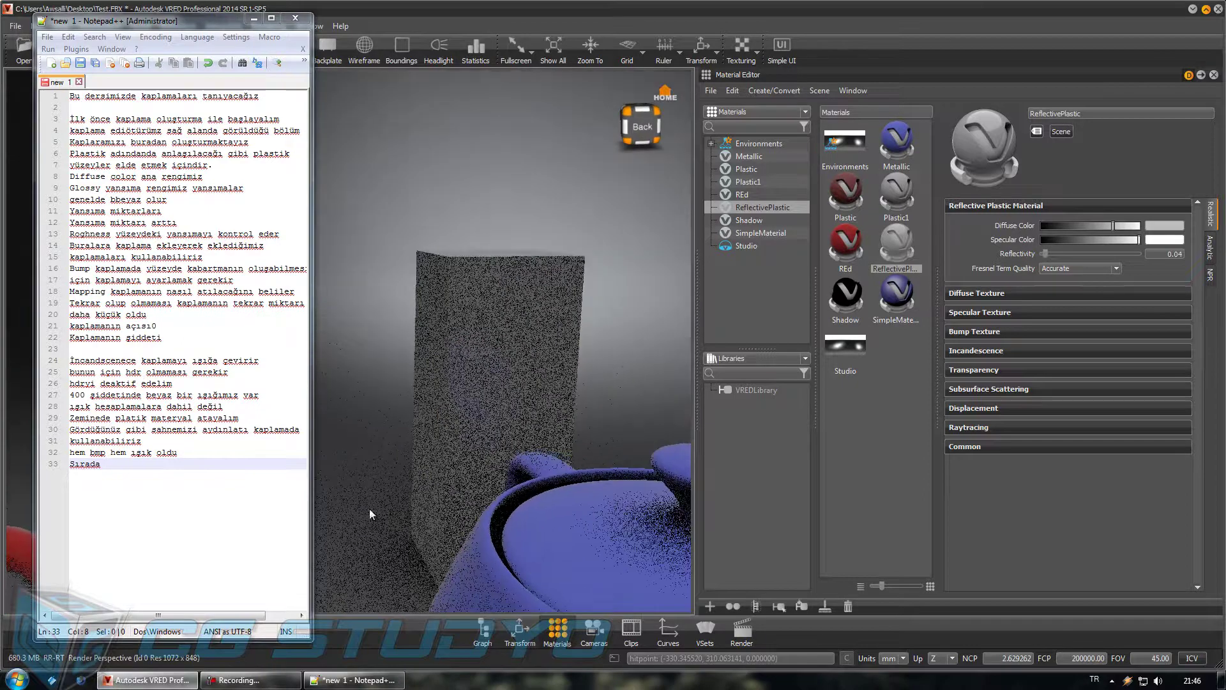
Step: Note that reflections are stronger and the colour settings are unchanged
text(yansımalı)
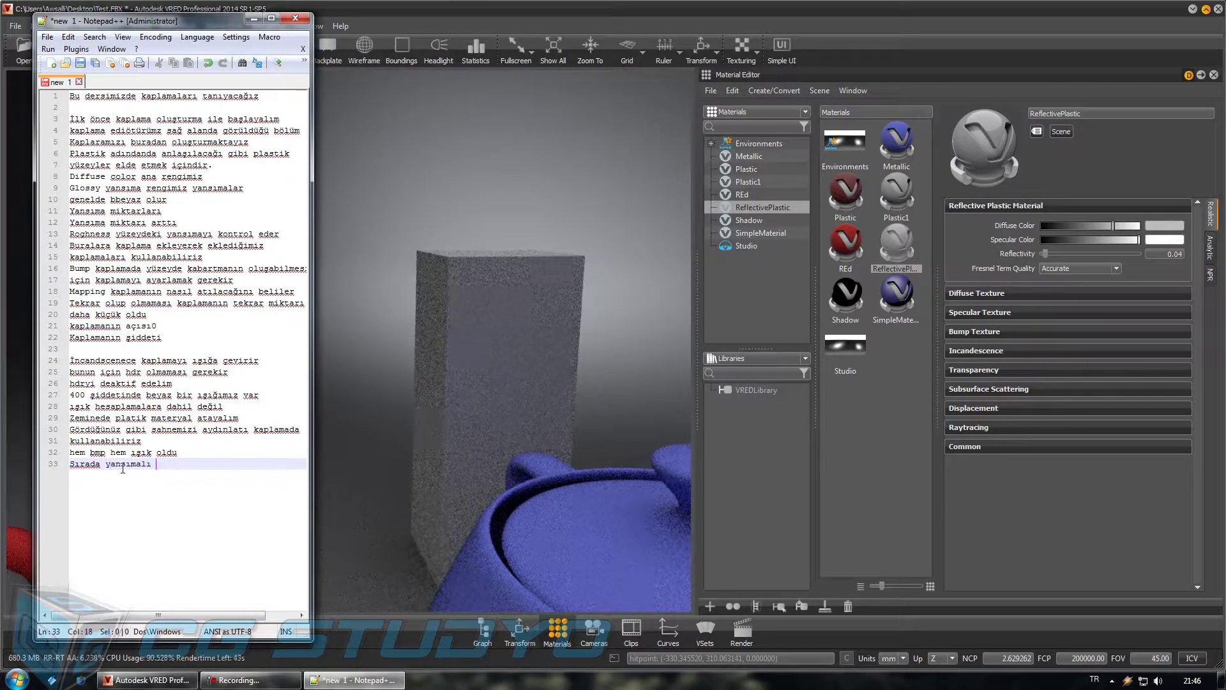
text(plastik var.)
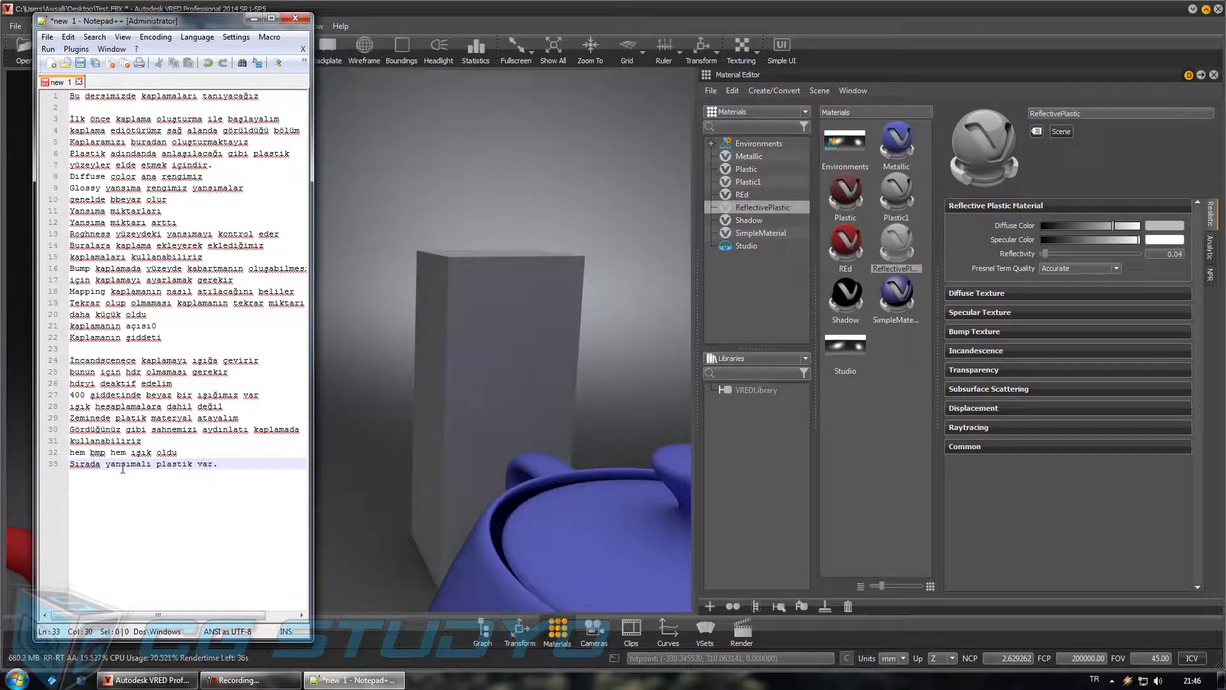
key(Return)
text(Daha gü)
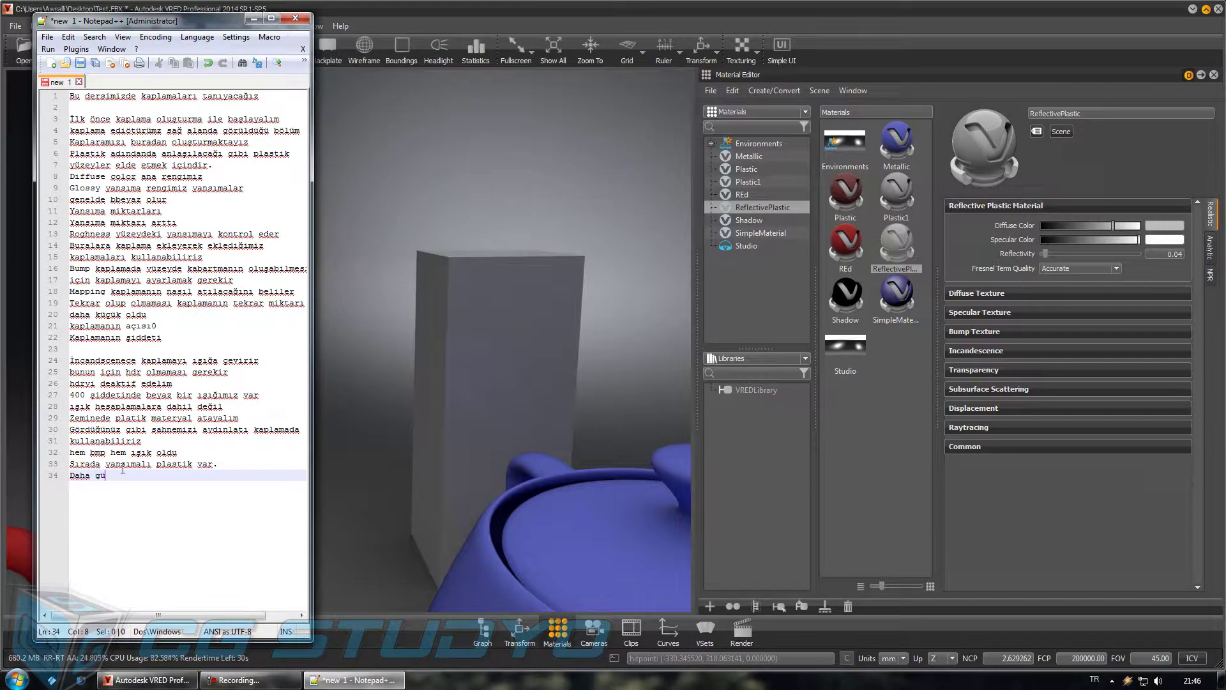
text(çlü yansımalar elde edil)
text(ir)
key(Return)
text(Y)
text(ısım)
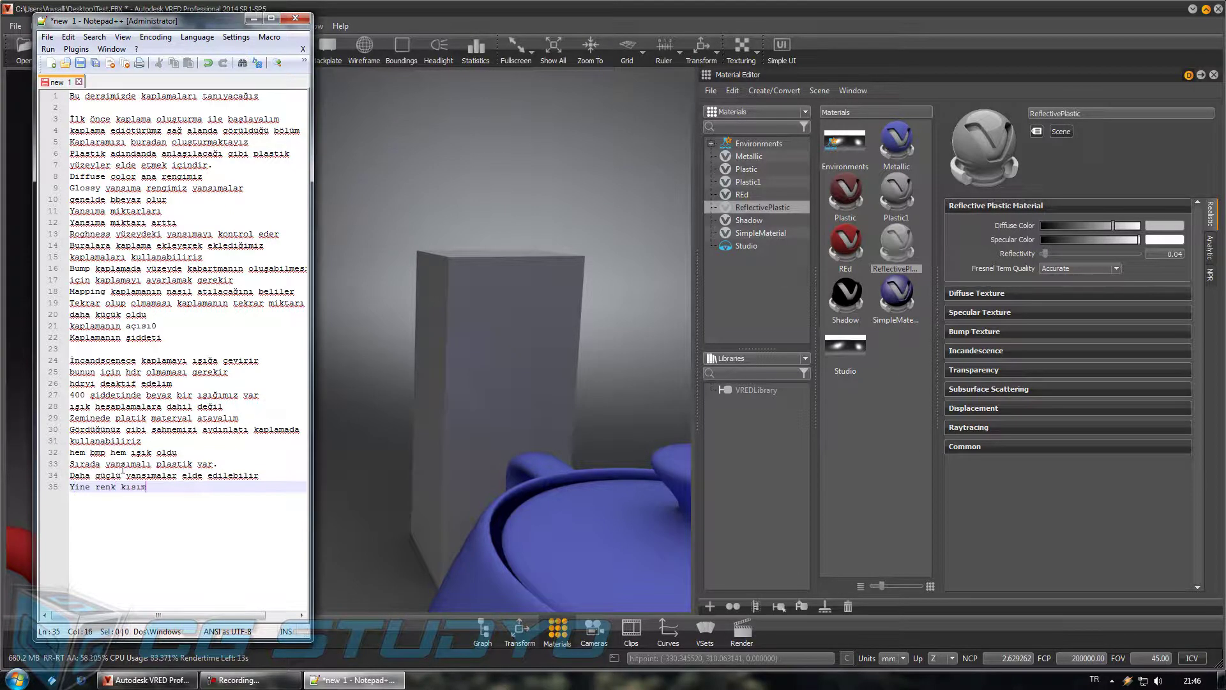
text(ir)
key(Return)
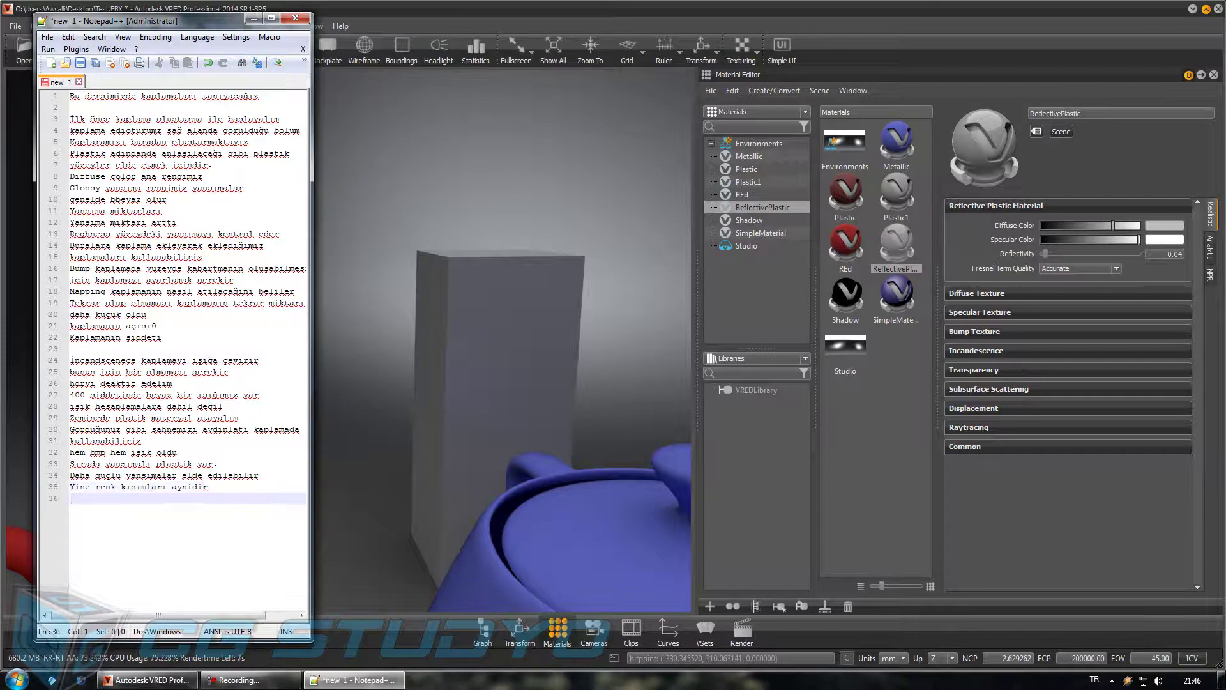
Step: Raise ReflectivePlastic's reflectivity to about 0.587 and set Fresnel term quality to Accurate
drag(1052, 253, 1099, 253)
mouse_move(516, 410)
mouse_down()
mouse_move(354, 418)
mouse_move(132, 383)
mouse_move(684, 450)
mouse_up()
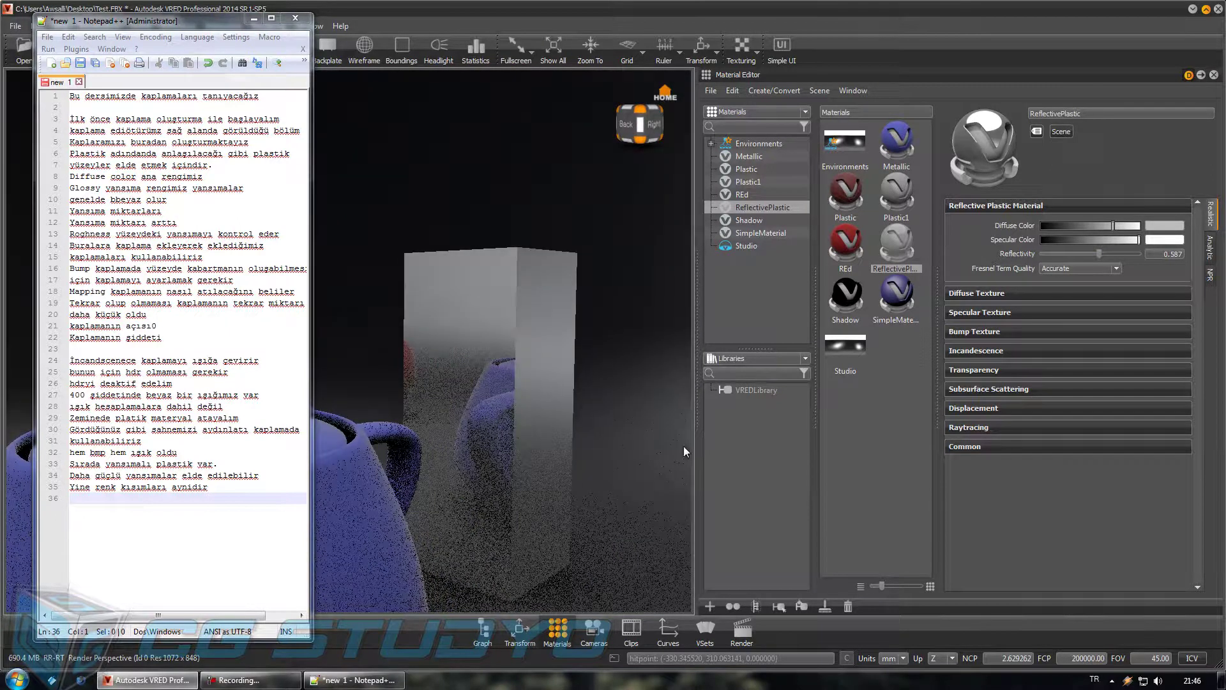
scroll(1089, 273, up, 1)
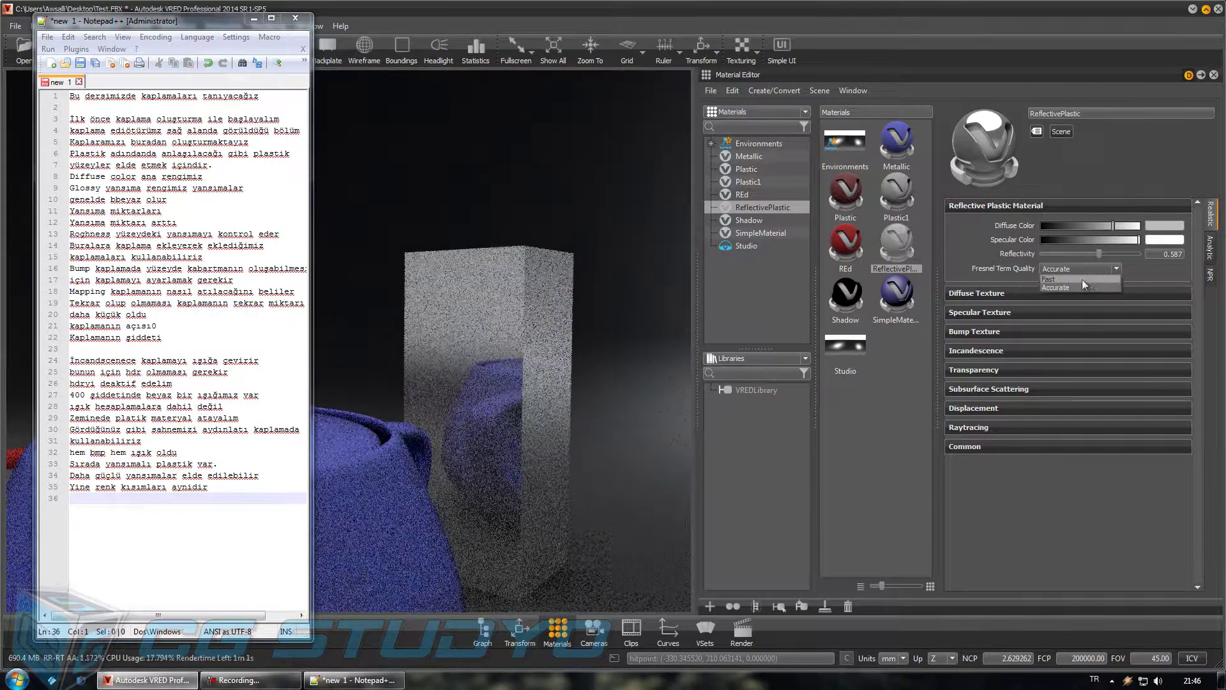
text(Yansıma kalitesi)
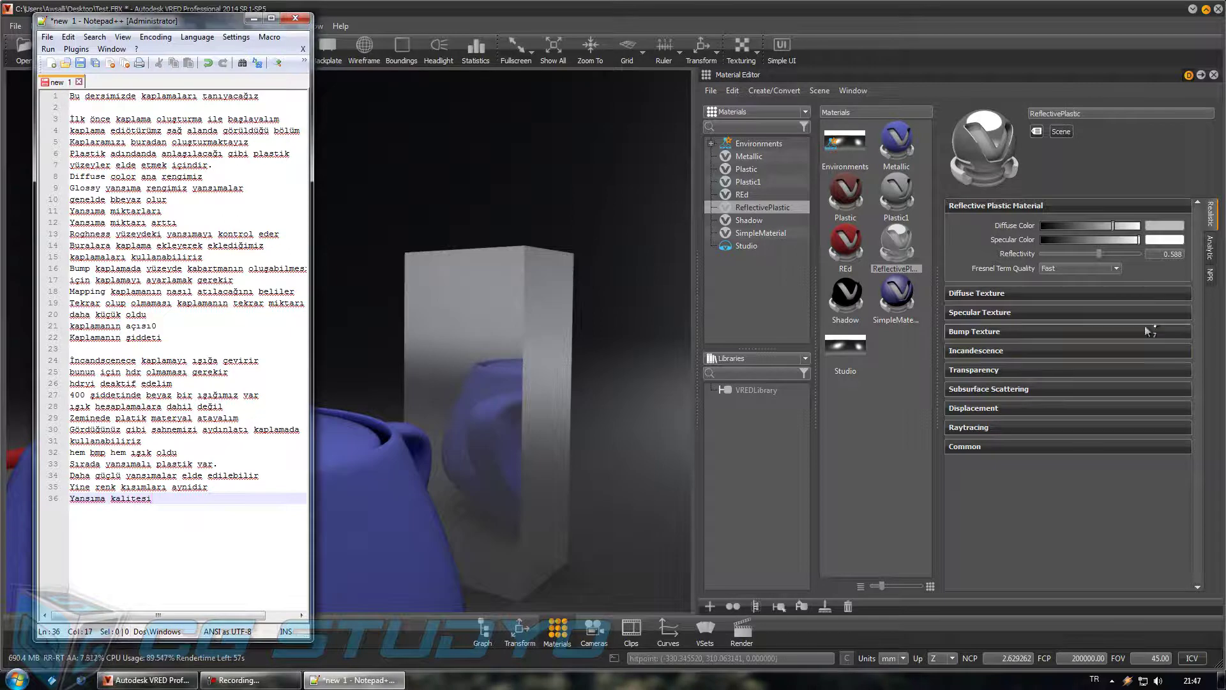
click(1102, 267)
click(1072, 286)
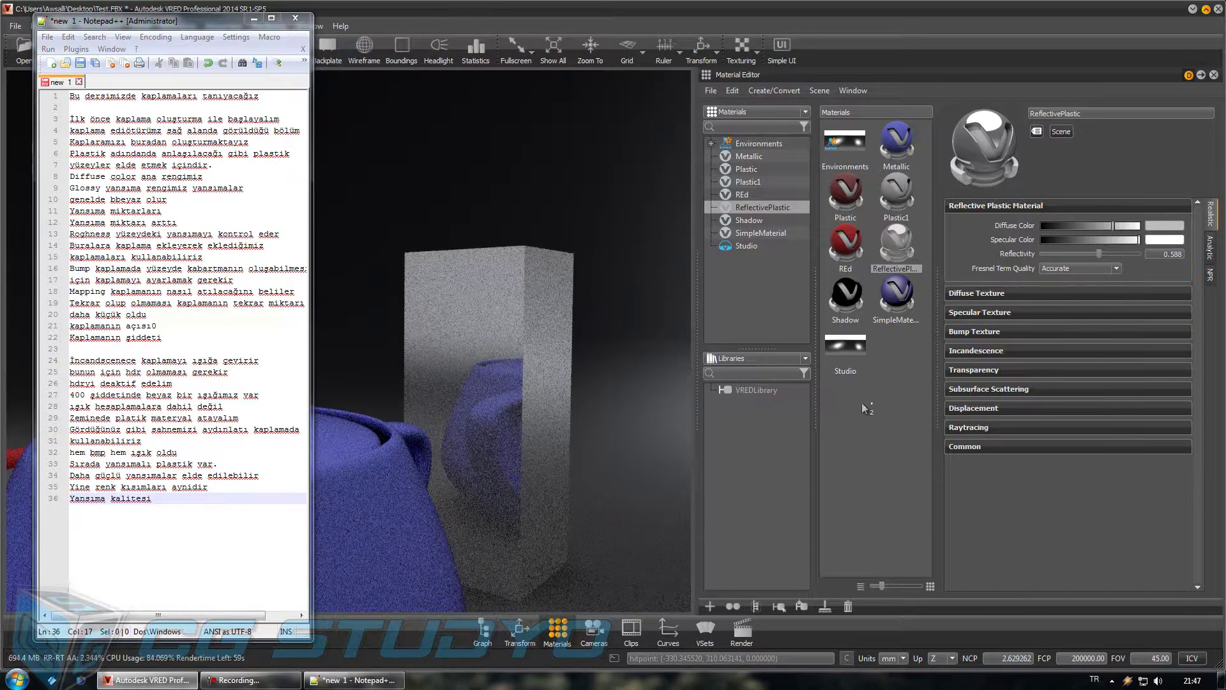
Step: Note 'Yansıma kalitesi' and that all materials have raytracing settings
click(220, 510)
key(Return)
key(Return)
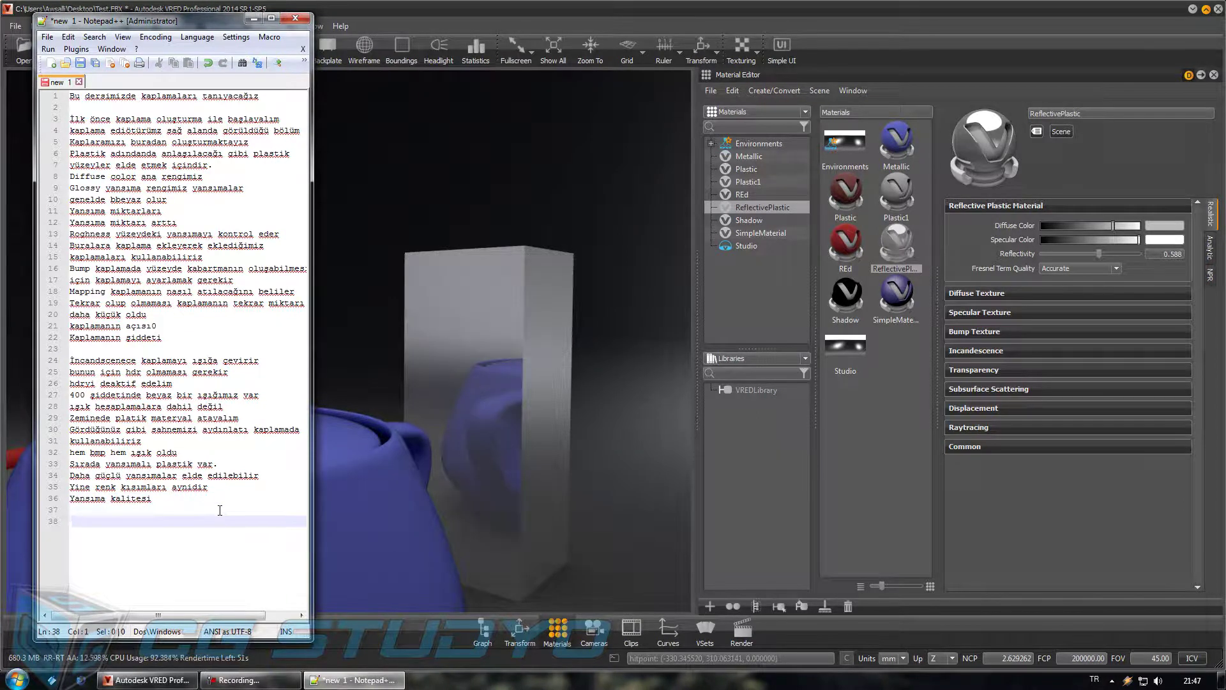
text(Tüm kaplamalarda)
key(Return)
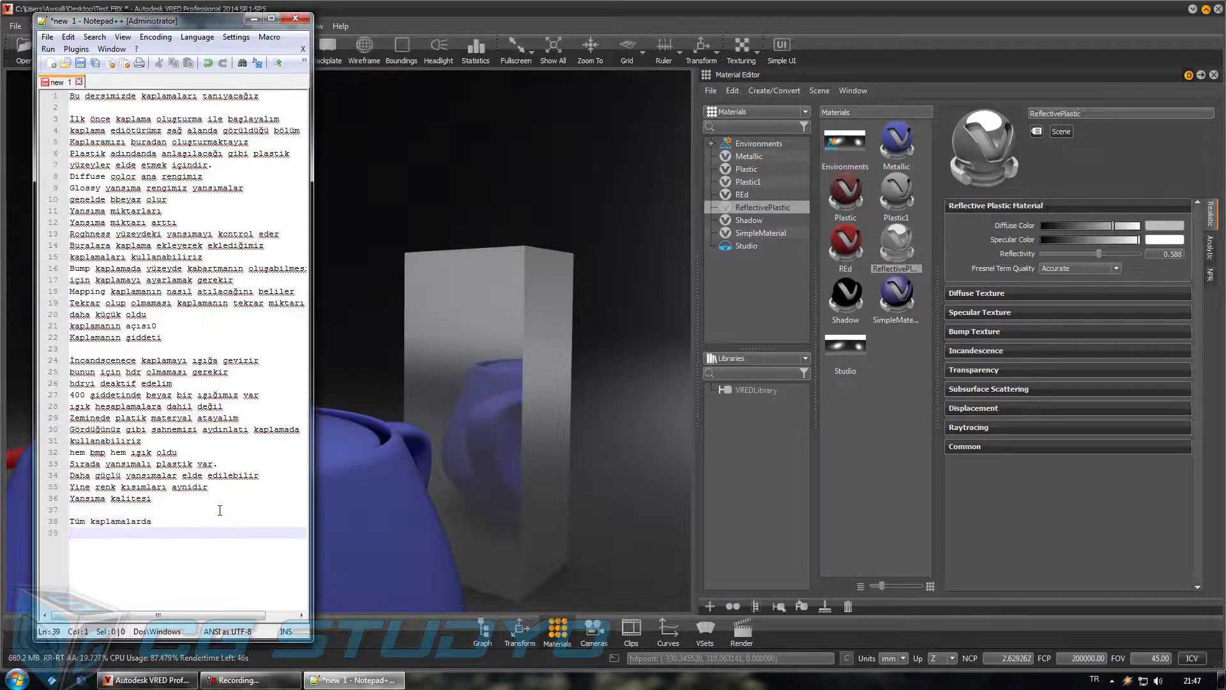
Step: Expand the ReflectivePlastic Raytracing section and note it will be covered later
click(1005, 428)
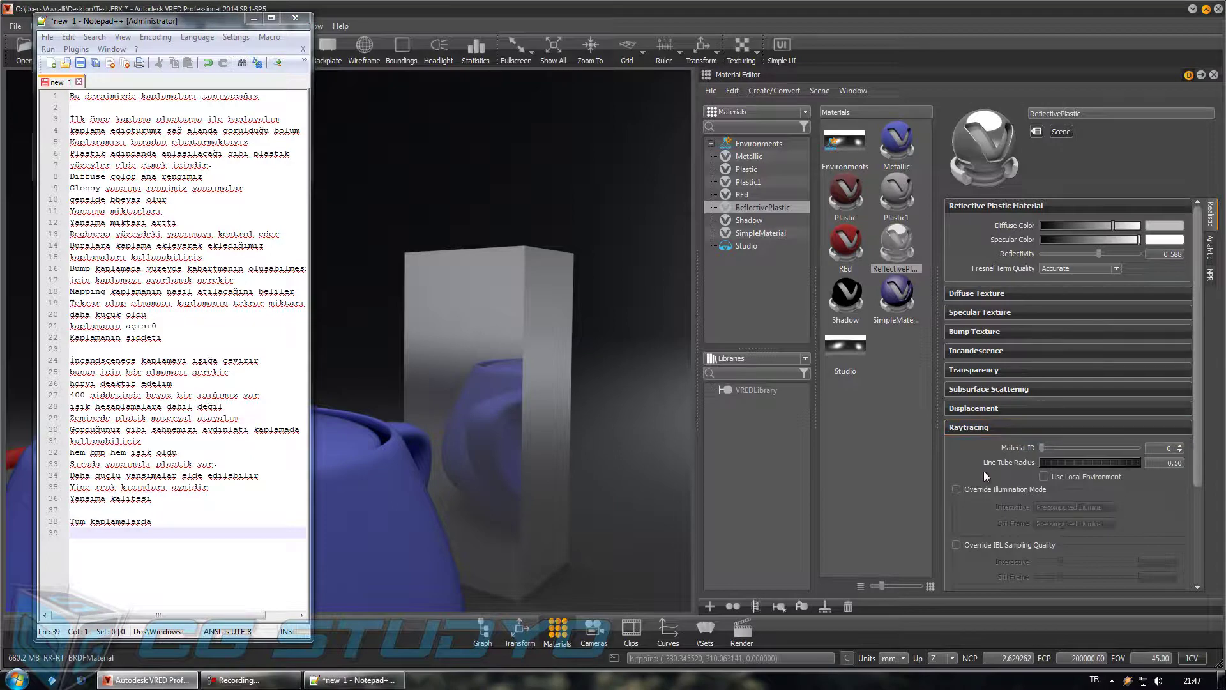
scroll(983, 470, down, 2)
click(100, 539)
text(RAytracing vardı)
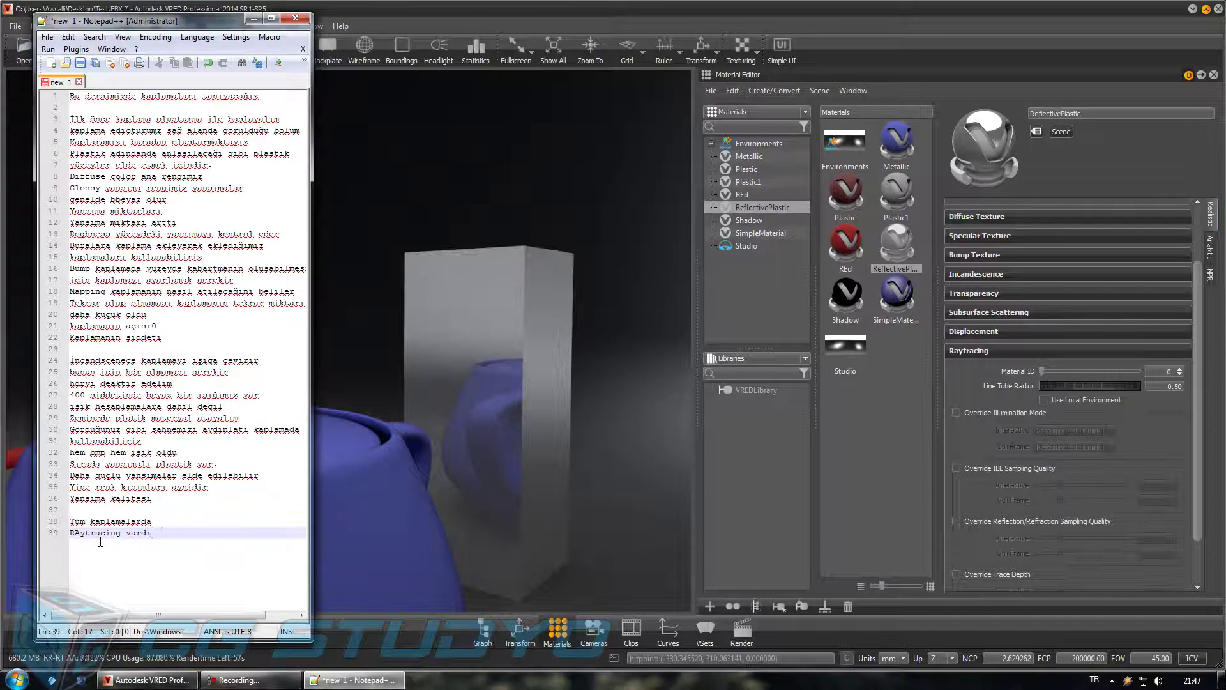
text(ed)
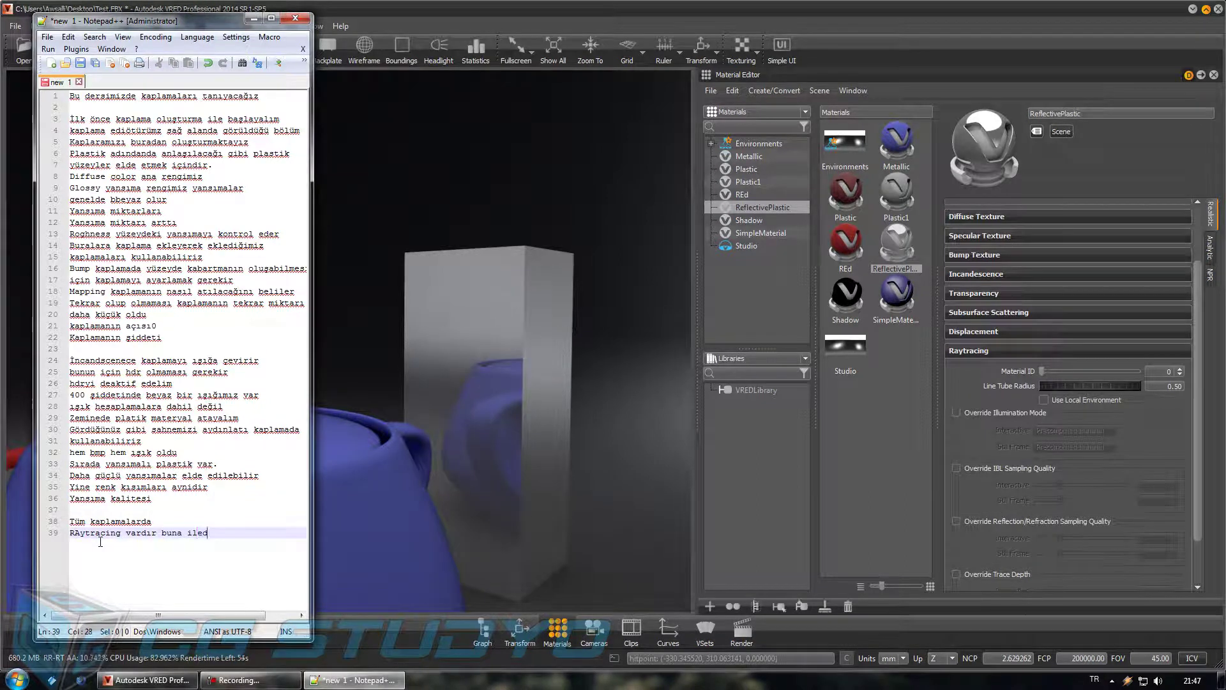
text(i)
key(Return)
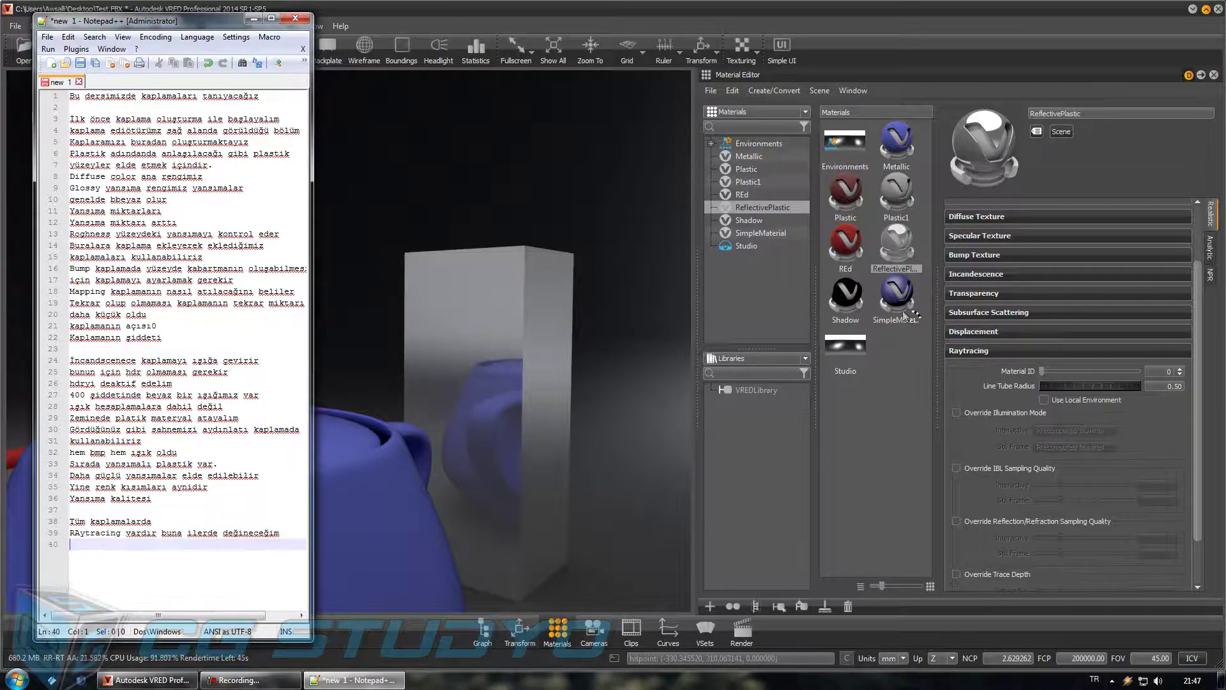
click(910, 358)
Step: Create a Triplanar material and apply it to the box
right_click(884, 350)
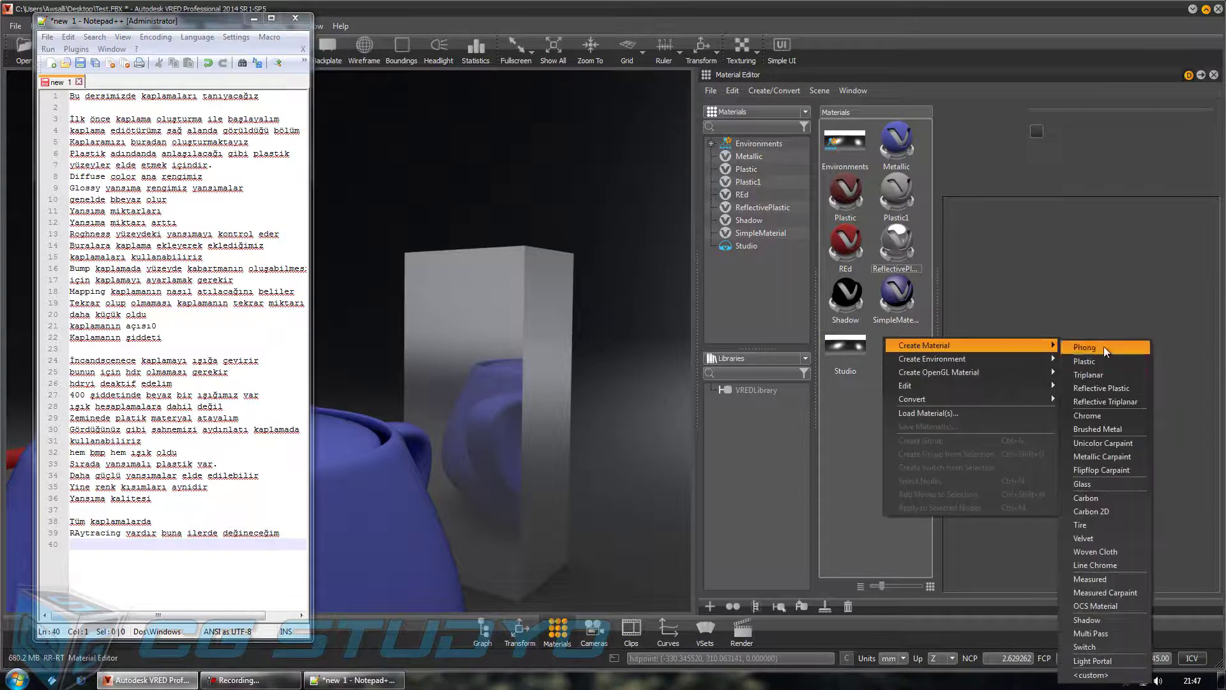
mouse_move(969, 344)
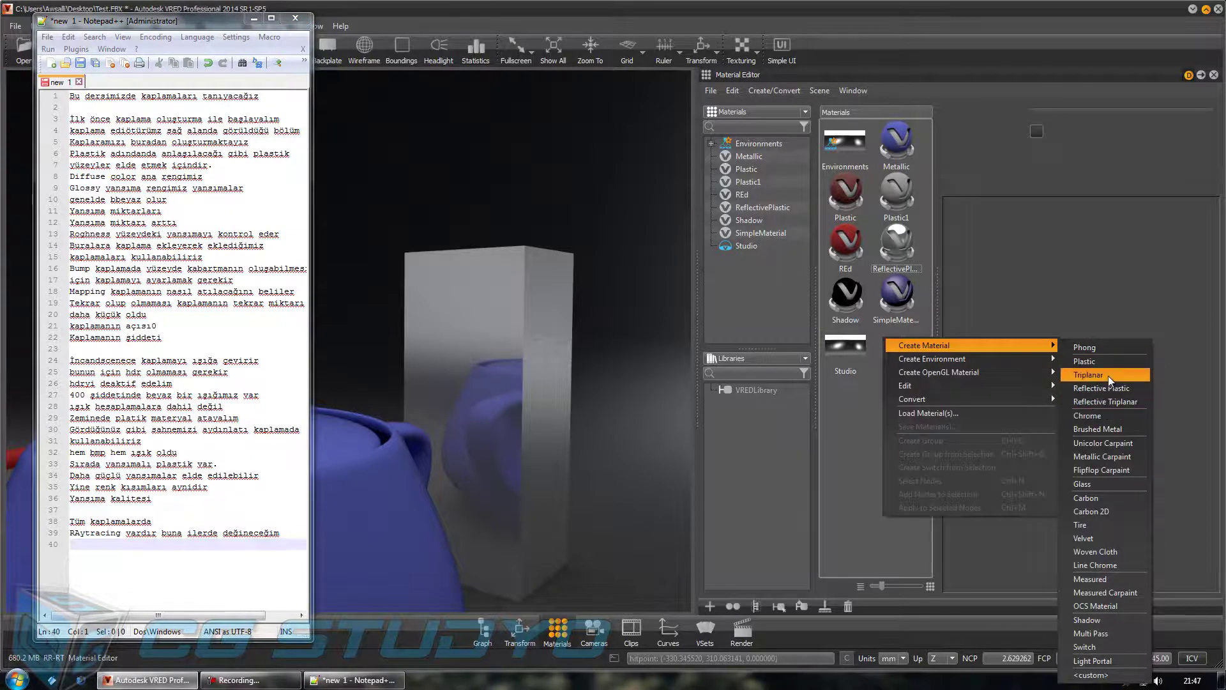
click(1109, 375)
click(855, 422)
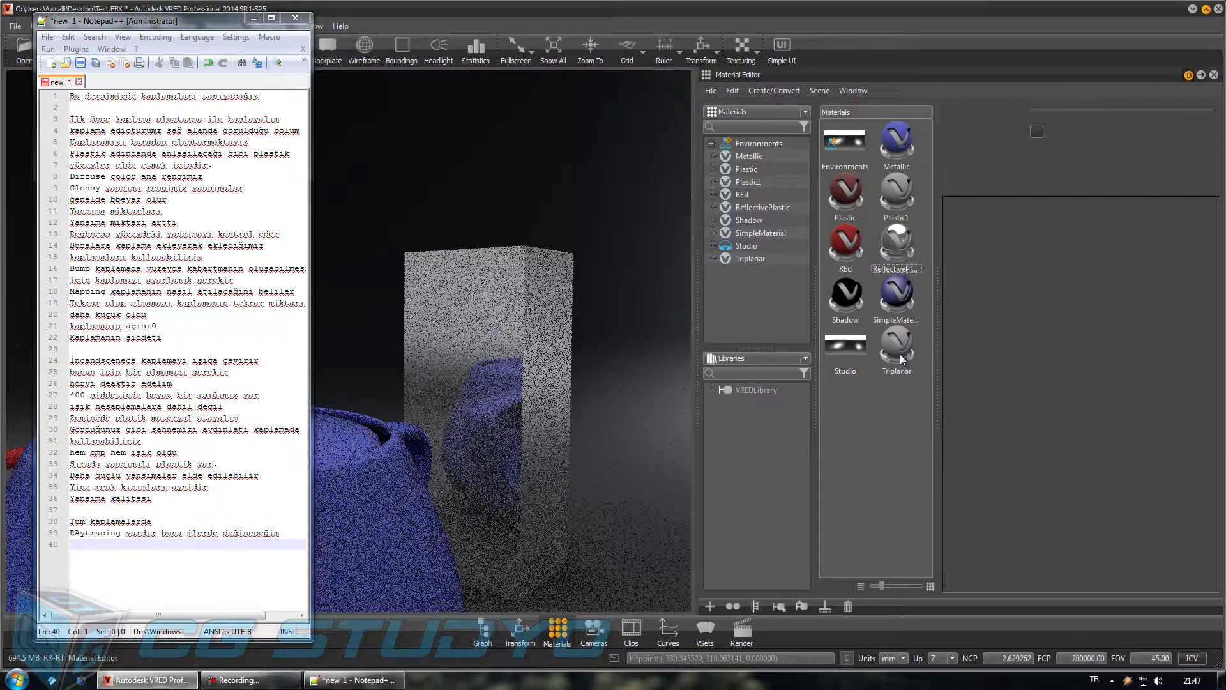
click(899, 354)
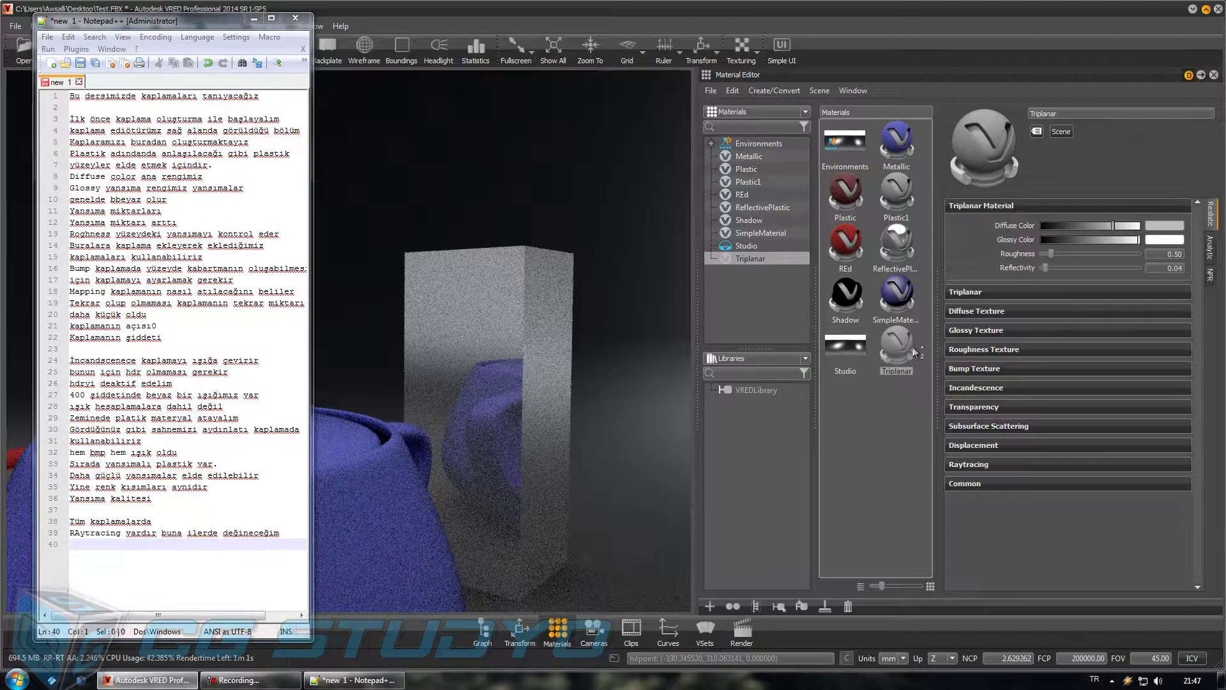
mouse_move(894, 354)
mouse_down()
mouse_move(526, 403)
mouse_move(502, 367)
mouse_up()
mouse_move(418, 398)
mouse_down()
mouse_move(529, 419)
mouse_move(576, 450)
mouse_move(536, 434)
mouse_up()
text(Triplan)
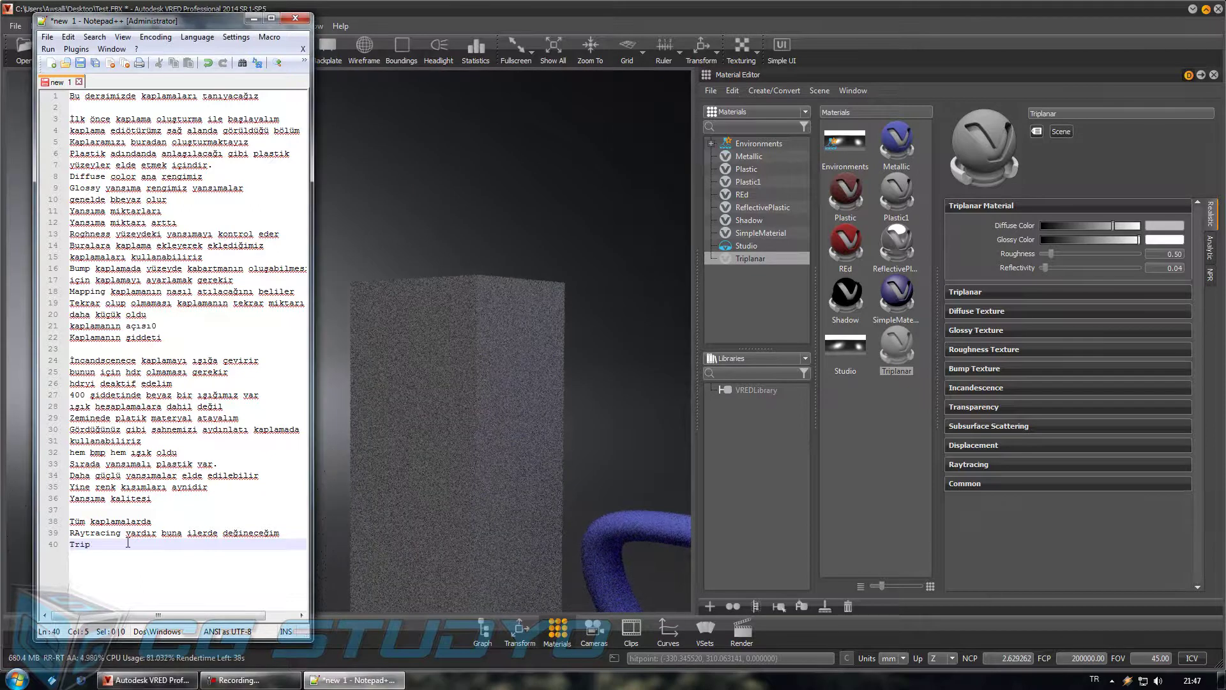
Step: Note how triplanar distributes textures with detailed adjustment, and expand the Triplanar section
text(ır manteryal yü)
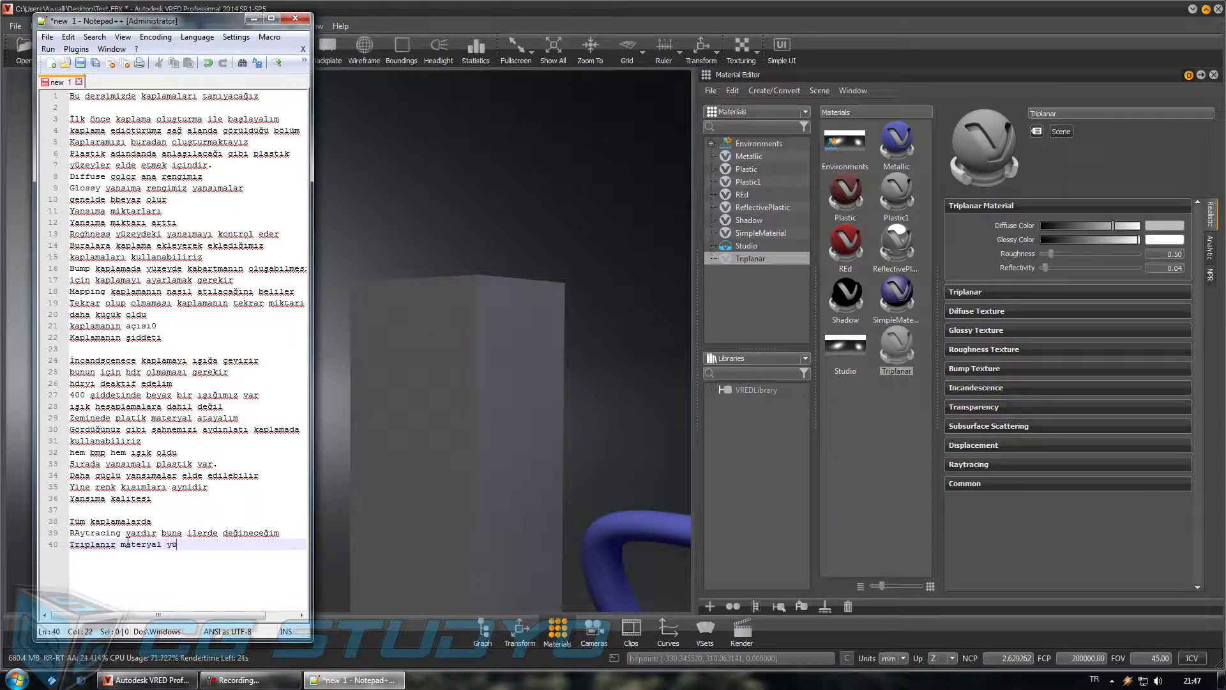
text(zeye da)
text(ğılı)
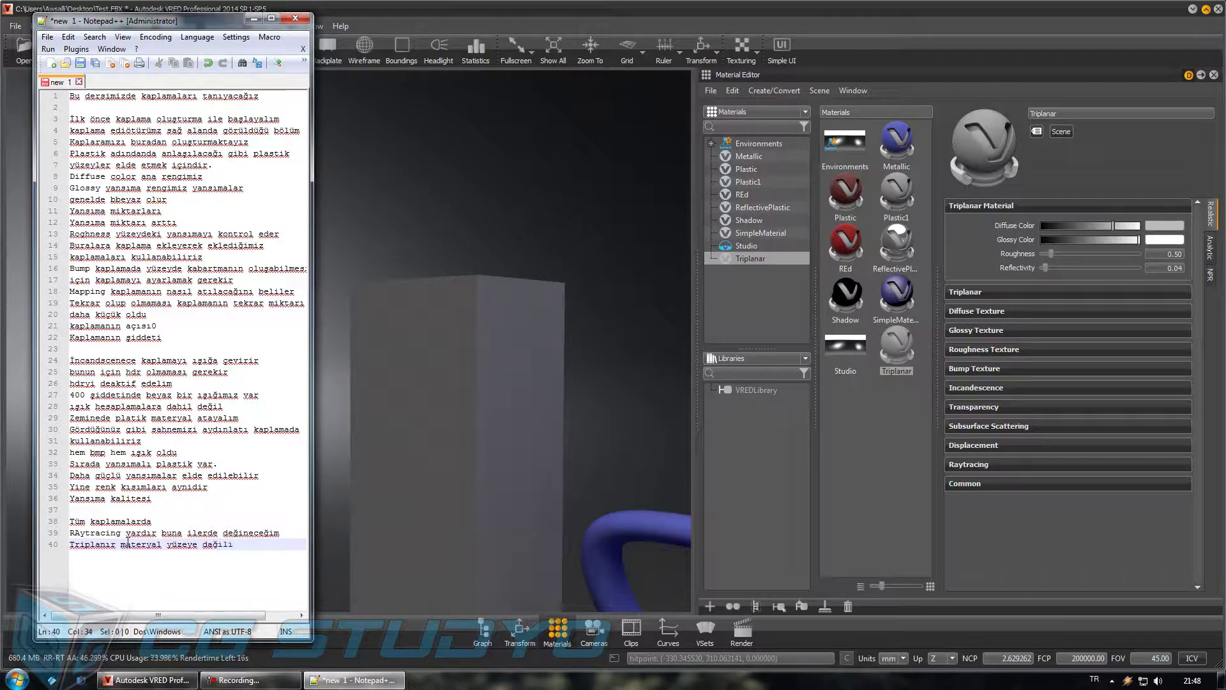
text(m yapma)
text(k)
key(Return)
text(kaplamayı)
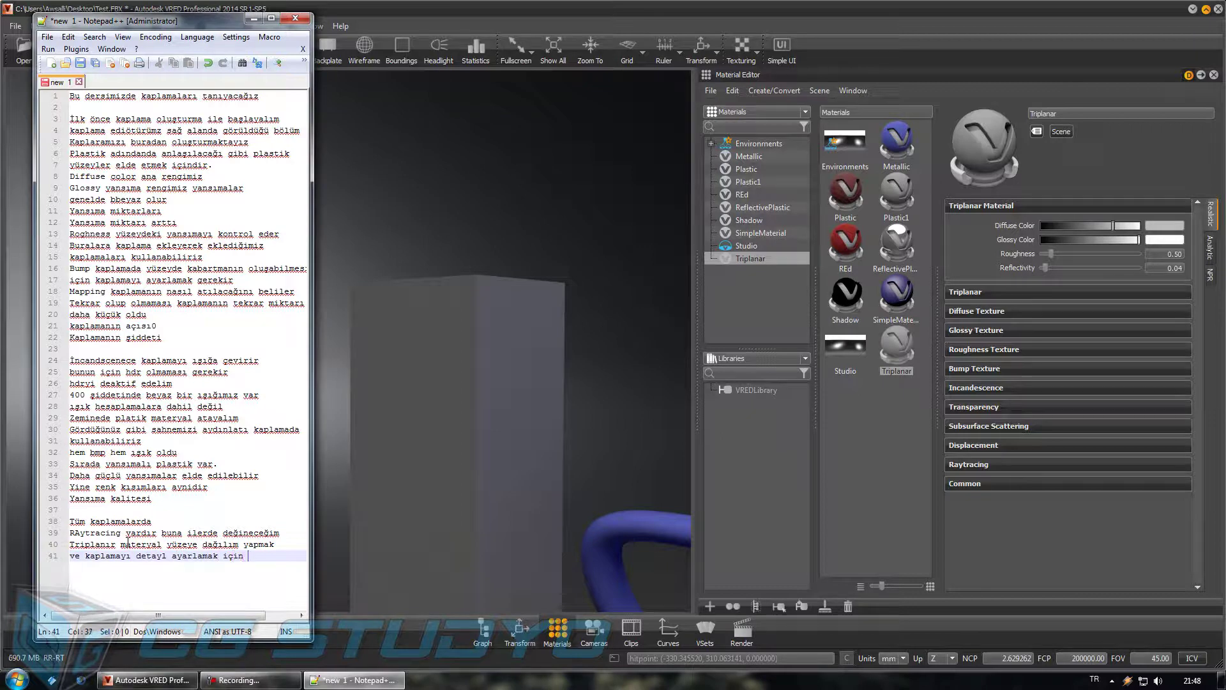
text(ır)
key(Return)
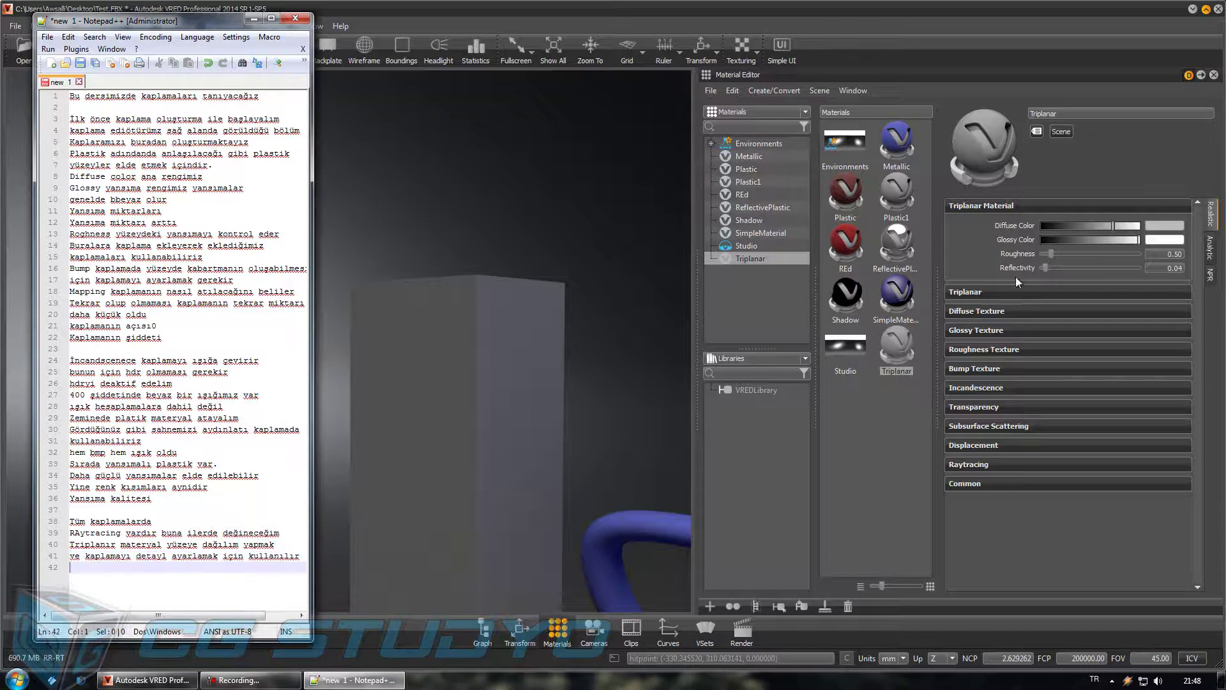
click(1017, 292)
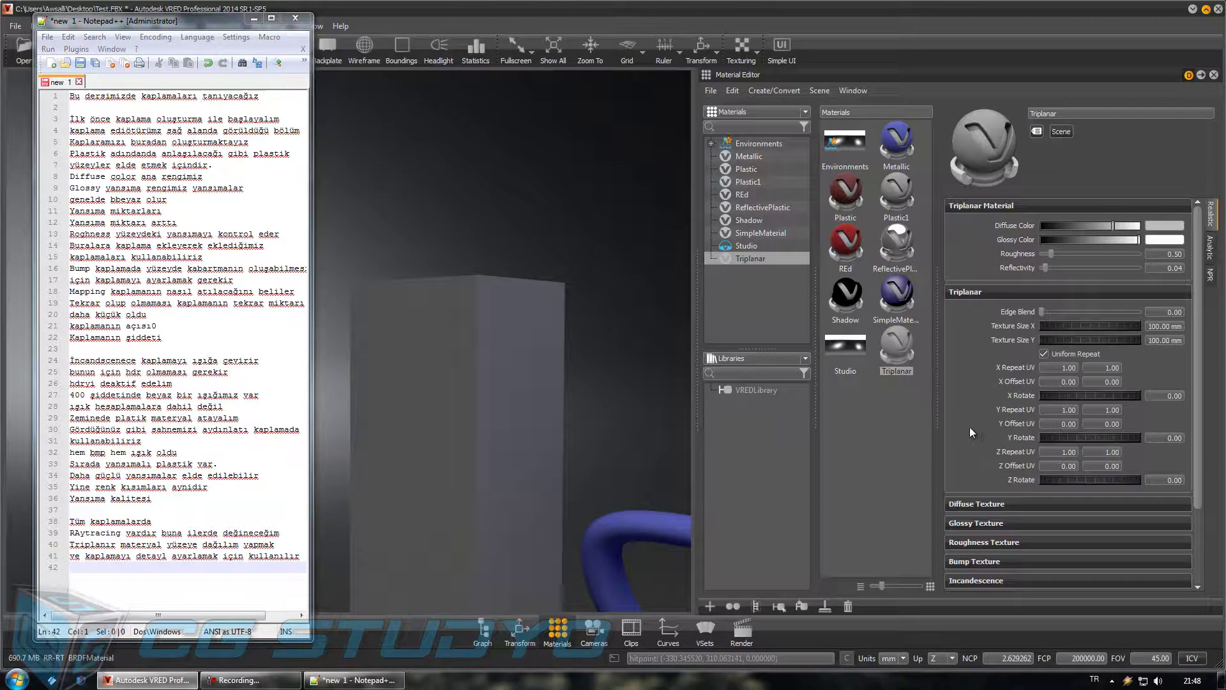
Step: Enable the Triplanar diffuse texture and note 'kaplama atayalım'
click(959, 292)
click(1001, 312)
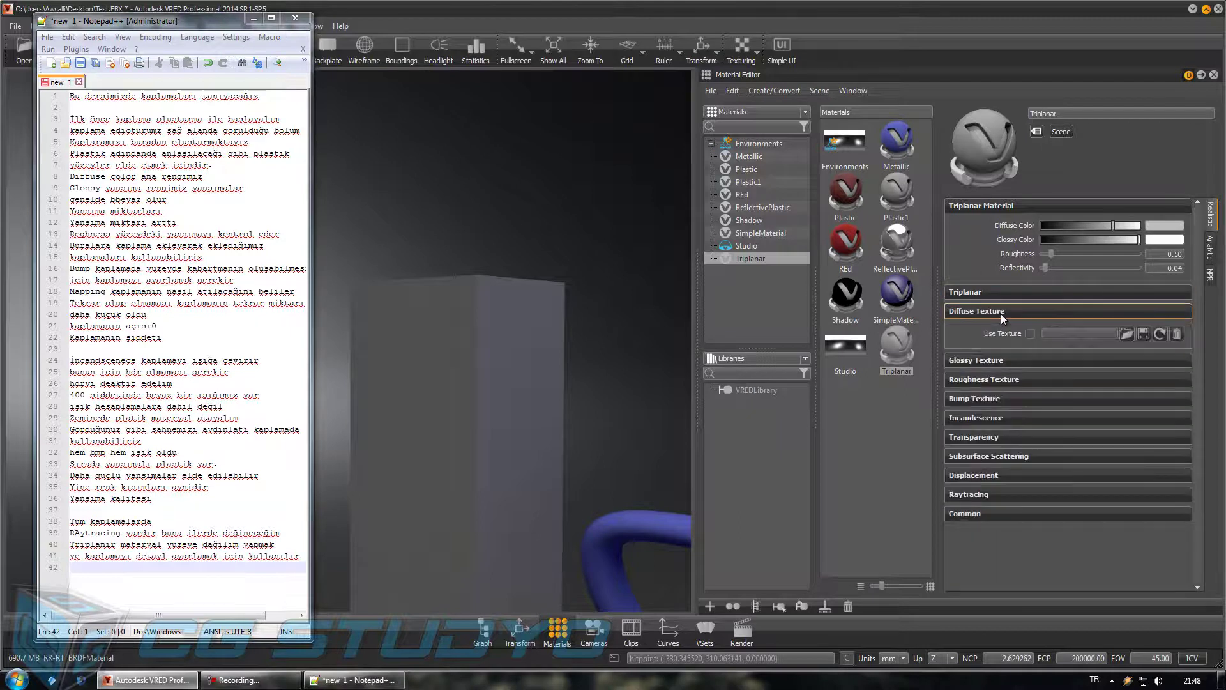
click(1030, 333)
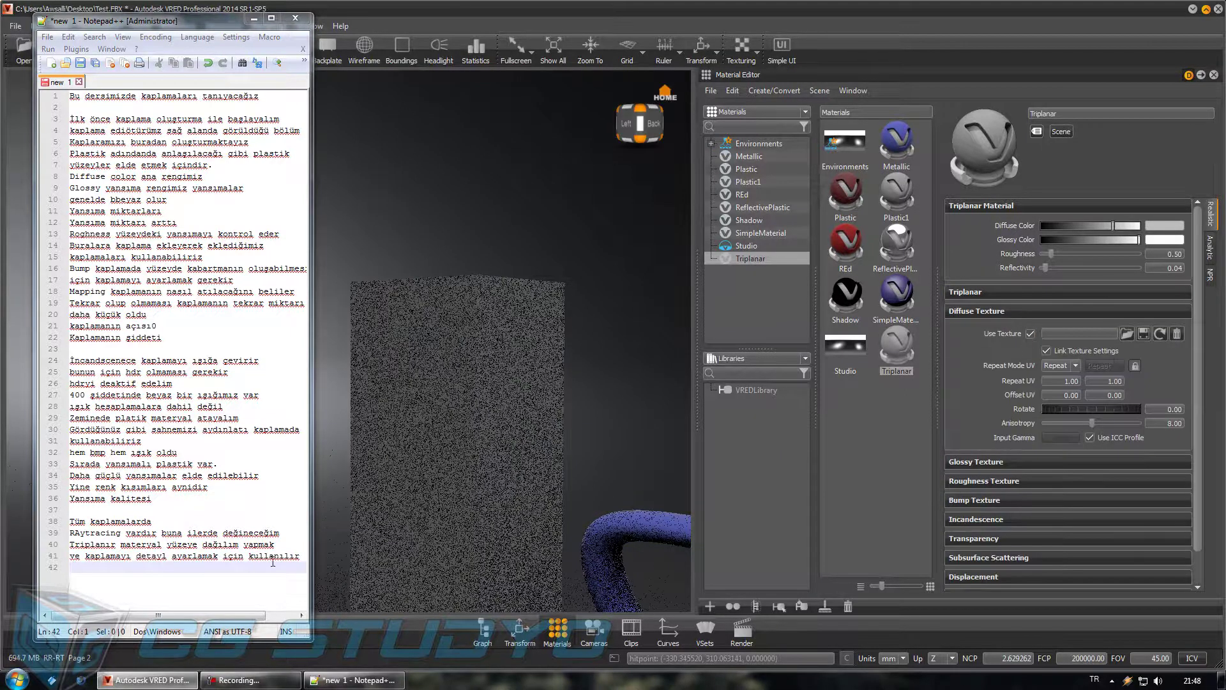
text(kaplama atayalım)
key(Return)
Step: Load Unwrap.jpg as the diffuse texture, tiling the box with numbered checkers
click(1127, 332)
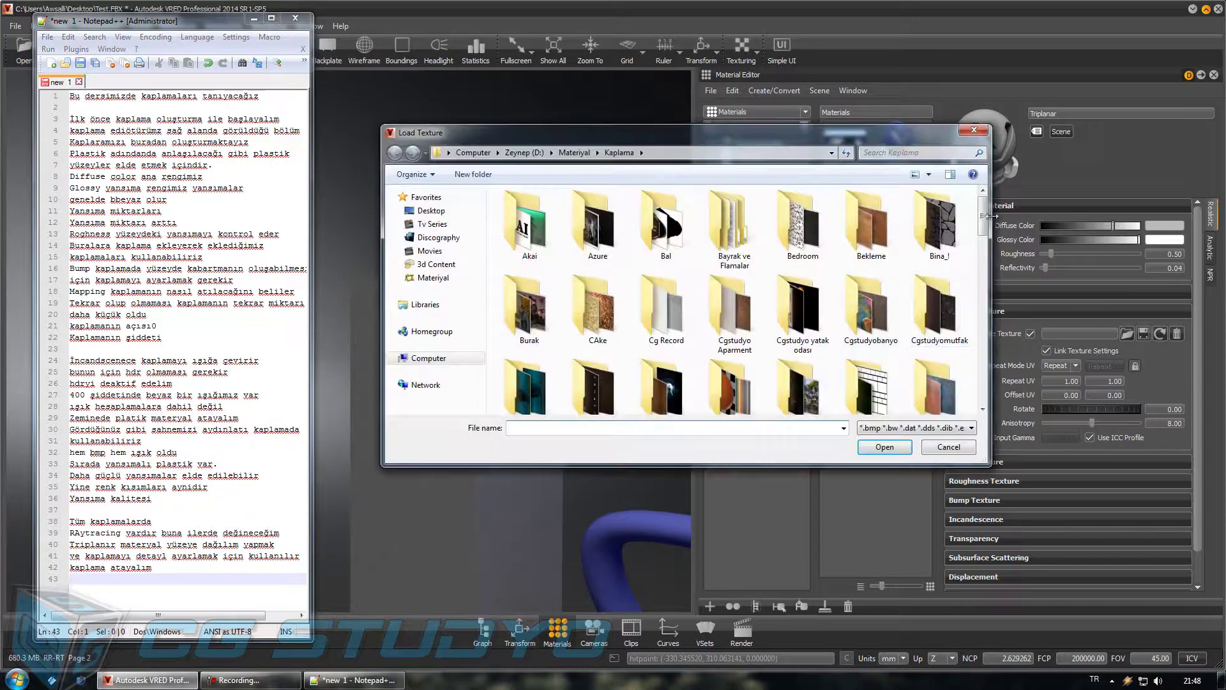
drag(983, 220, 983, 369)
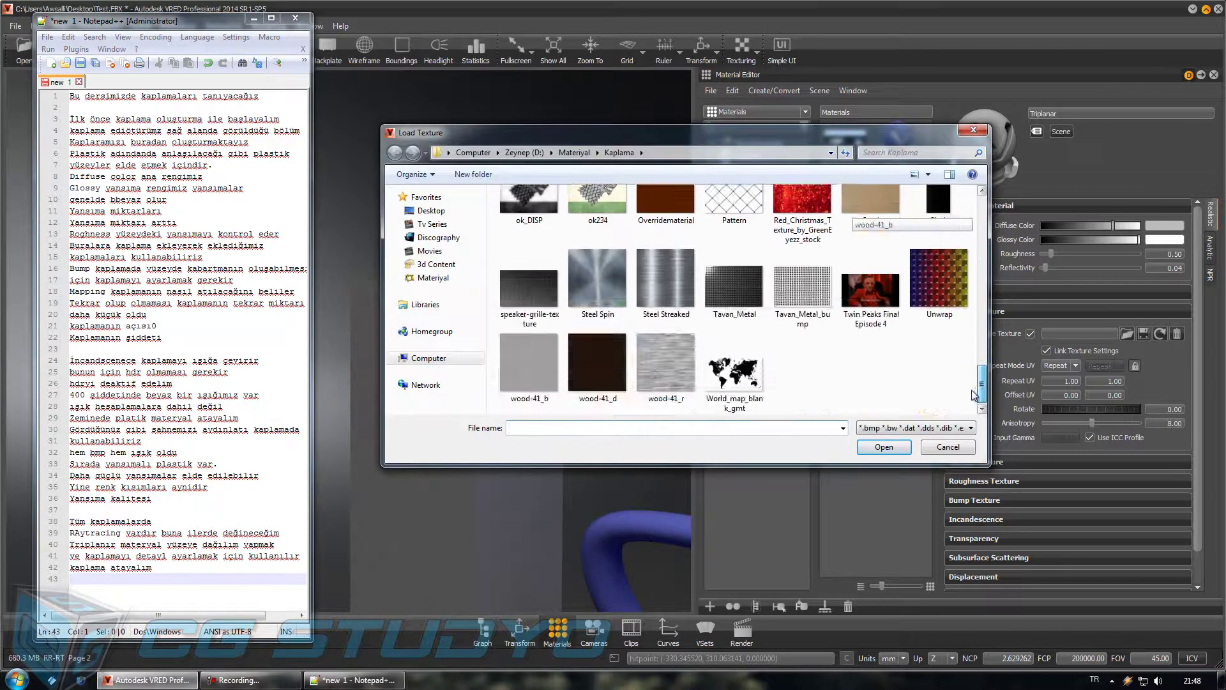
click(931, 369)
double_click(931, 369)
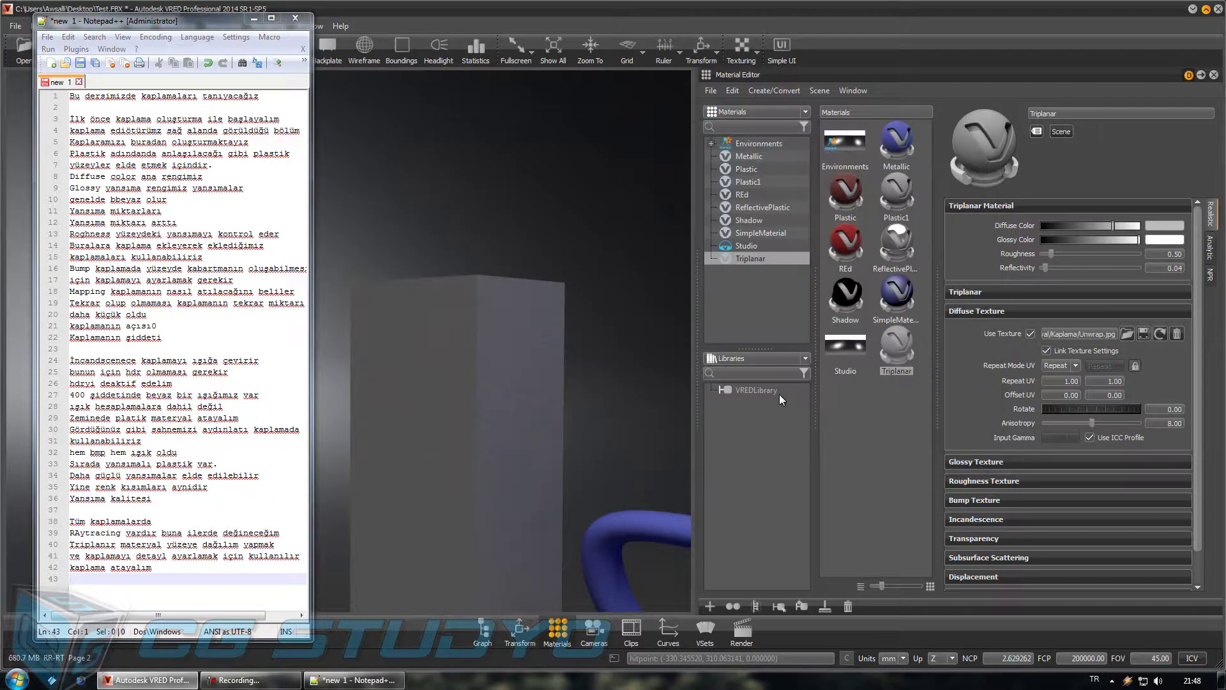
mouse_move(424, 526)
mouse_down()
mouse_move(453, 562)
mouse_move(494, 547)
mouse_up()
Step: Expand the triplanar mapping settings and note that triplanar distributes the texture
click(976, 311)
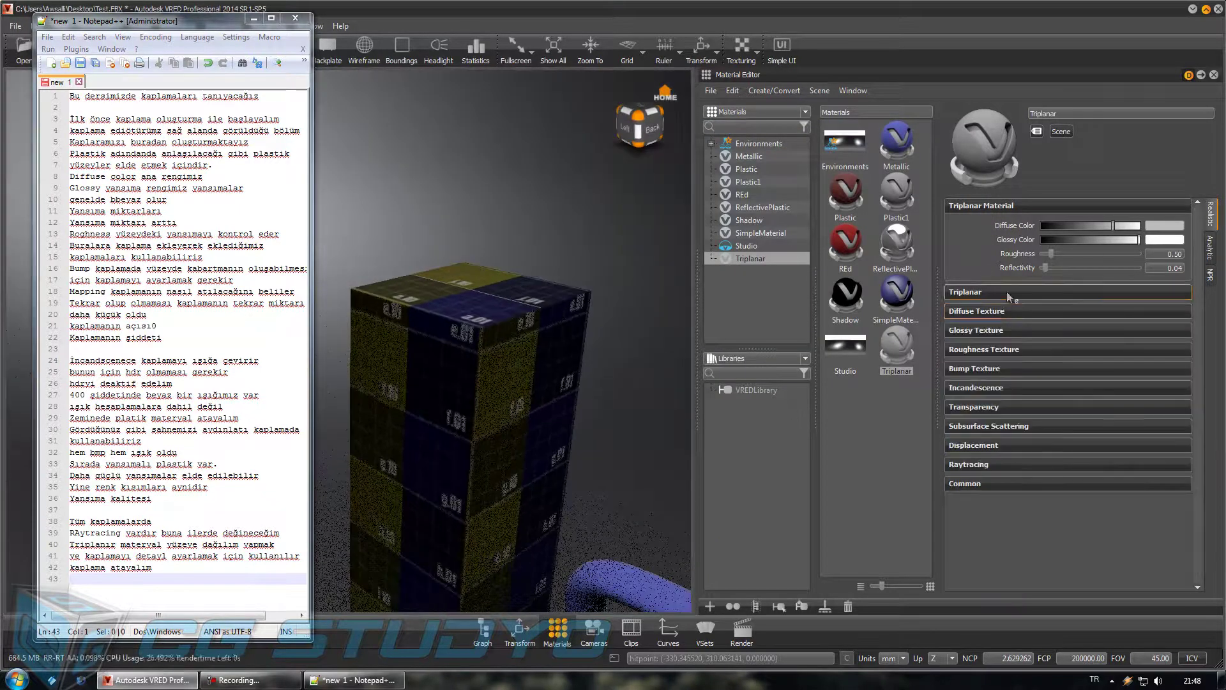
click(964, 291)
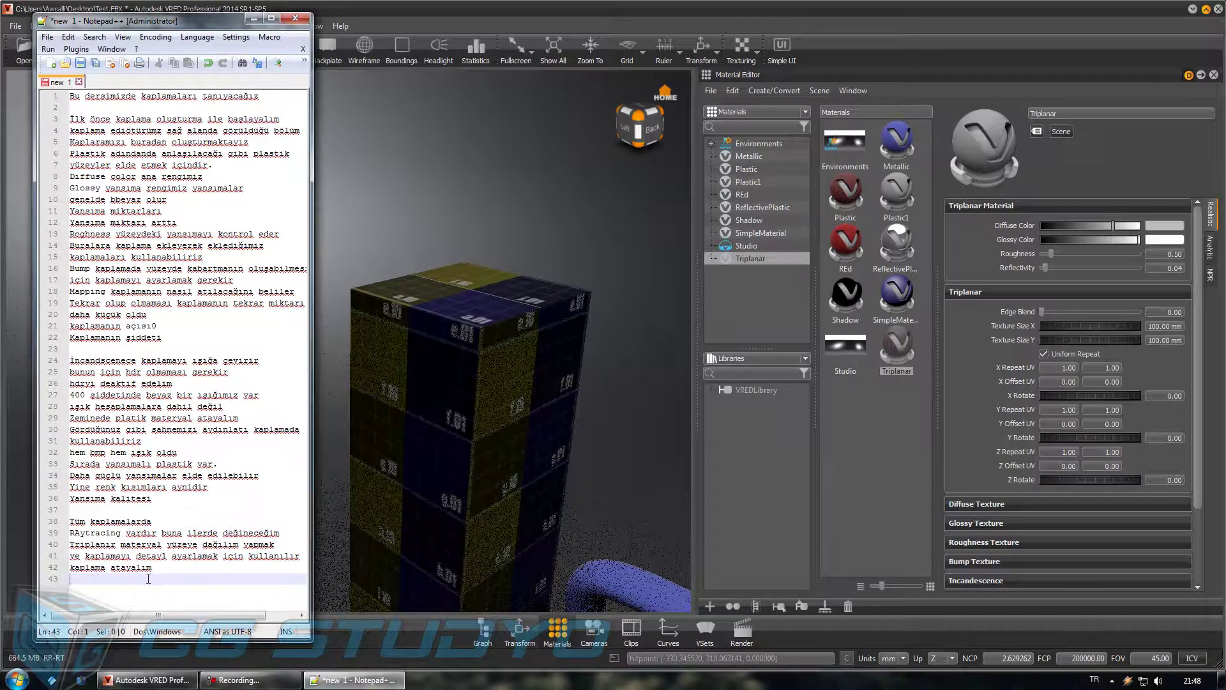
text(B)
key(BackSpace)
text(tripanar b)
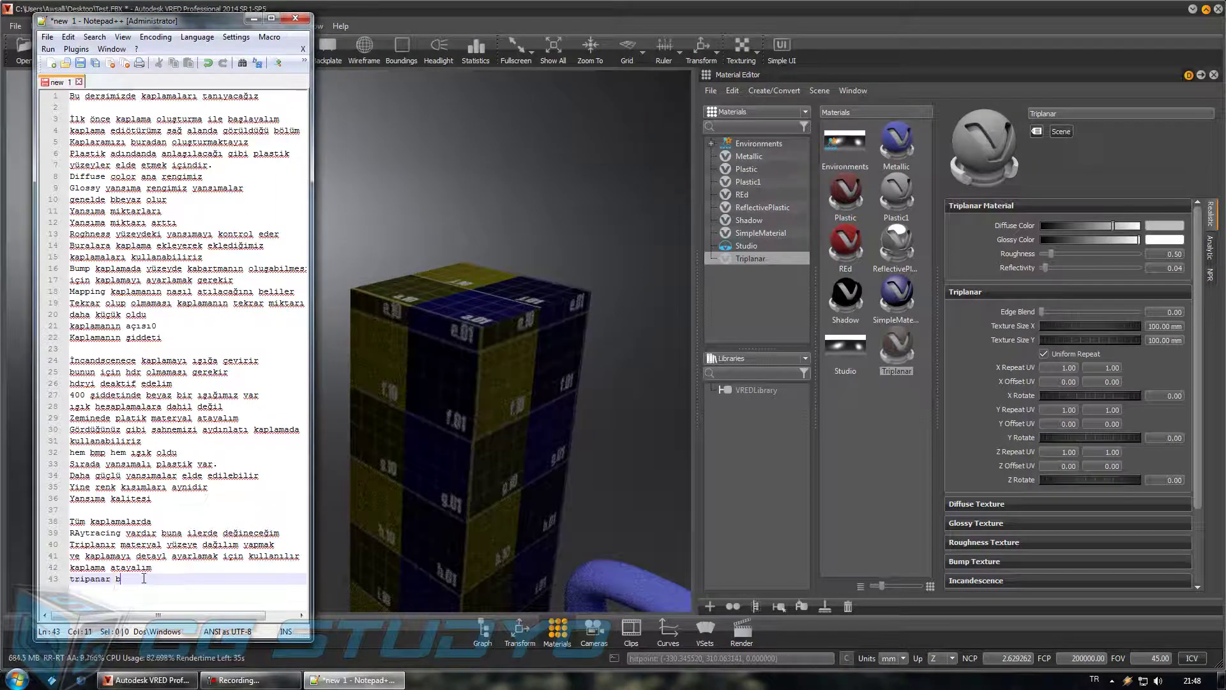
text(u kaplama)
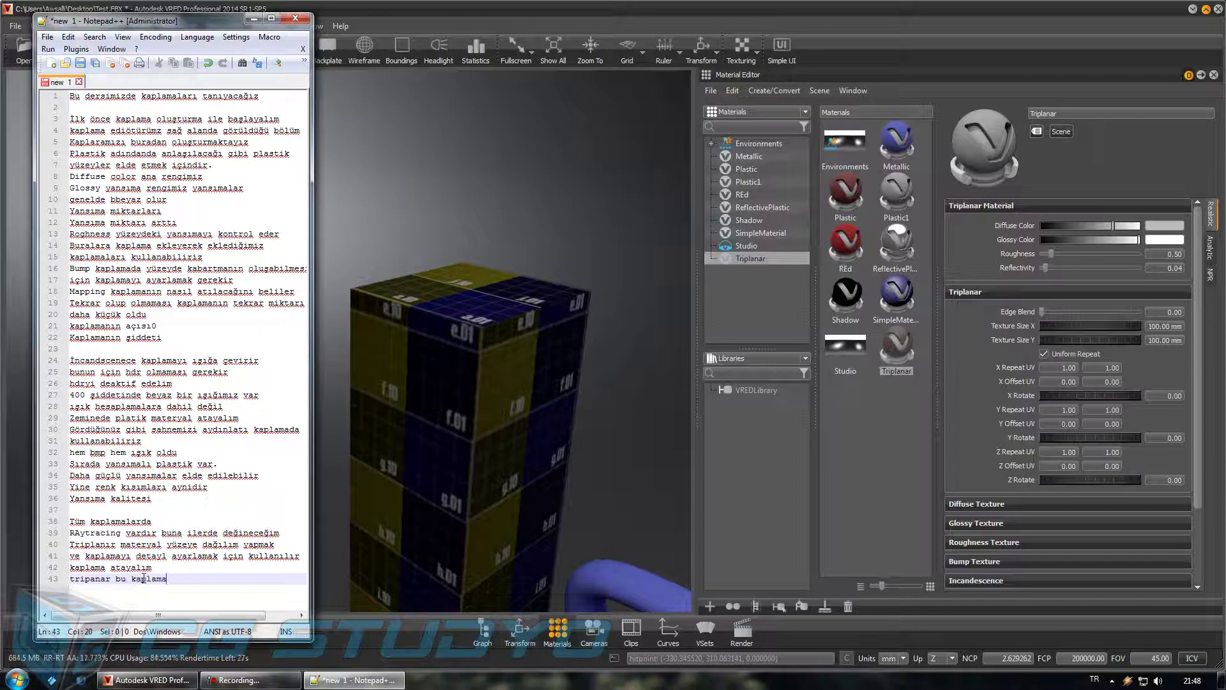
text(nın dağ)
text( ı y)
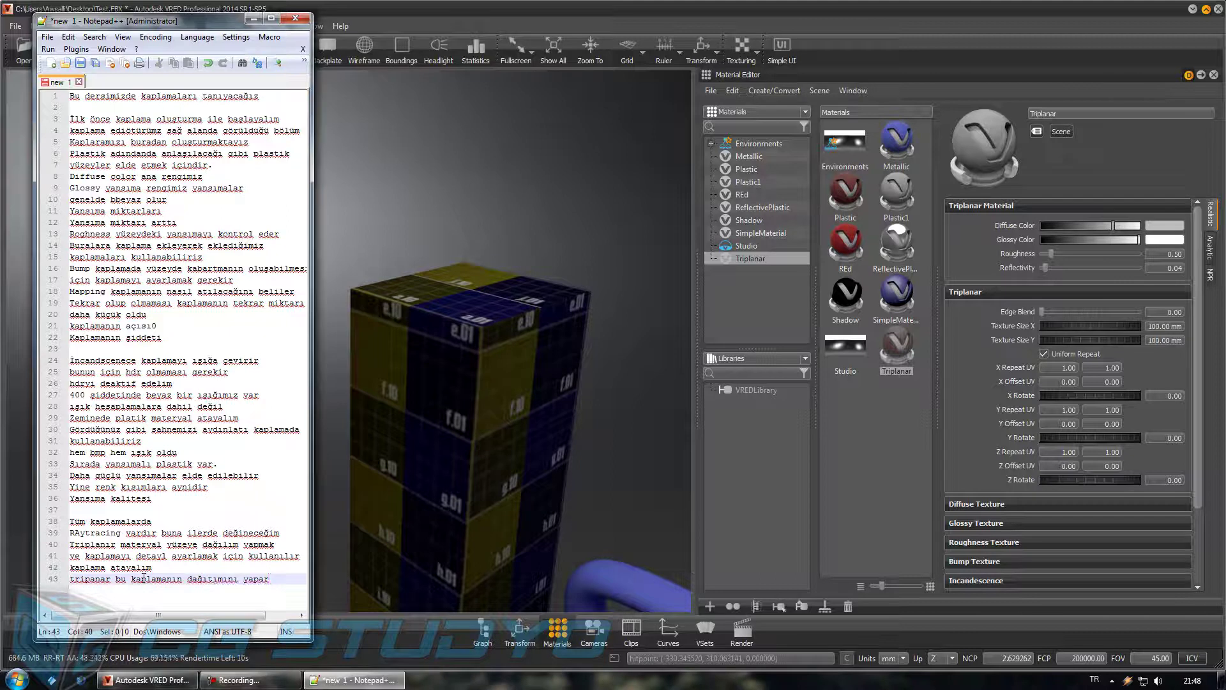
Step: Set the triplanar texture size X and Y to 800 mm
click(1084, 327)
drag(1083, 324, 1213, 328)
text(800mm)
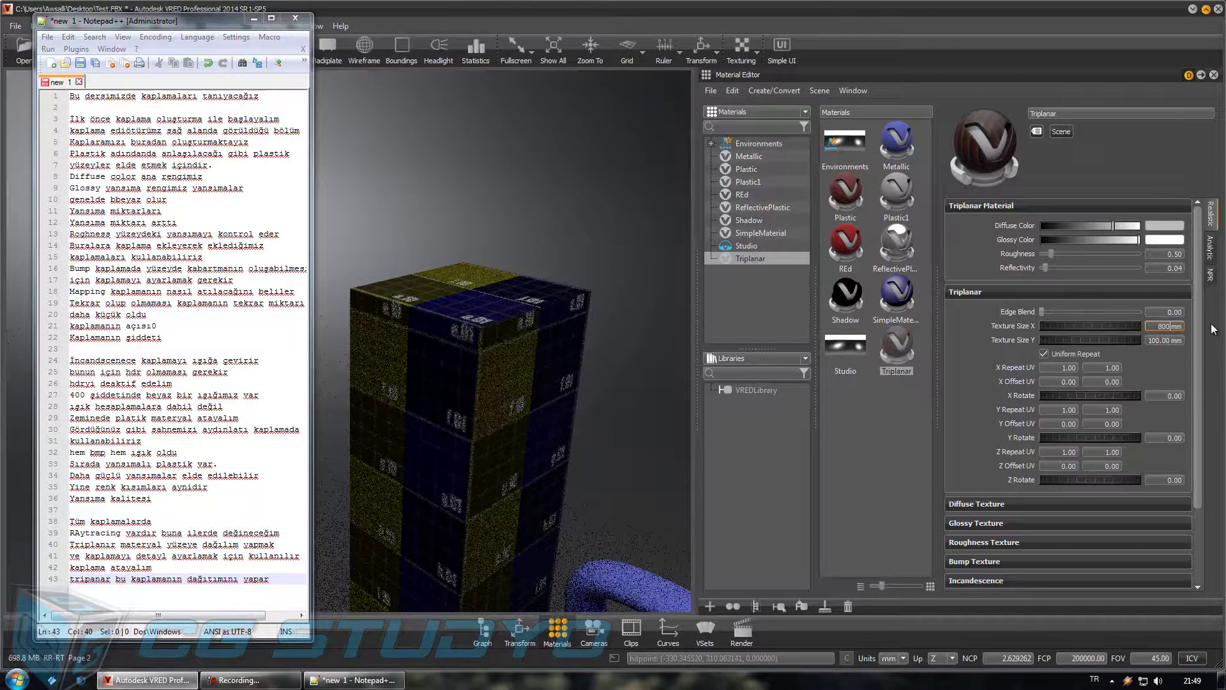
key(Tab)
text(8)
key(Return)
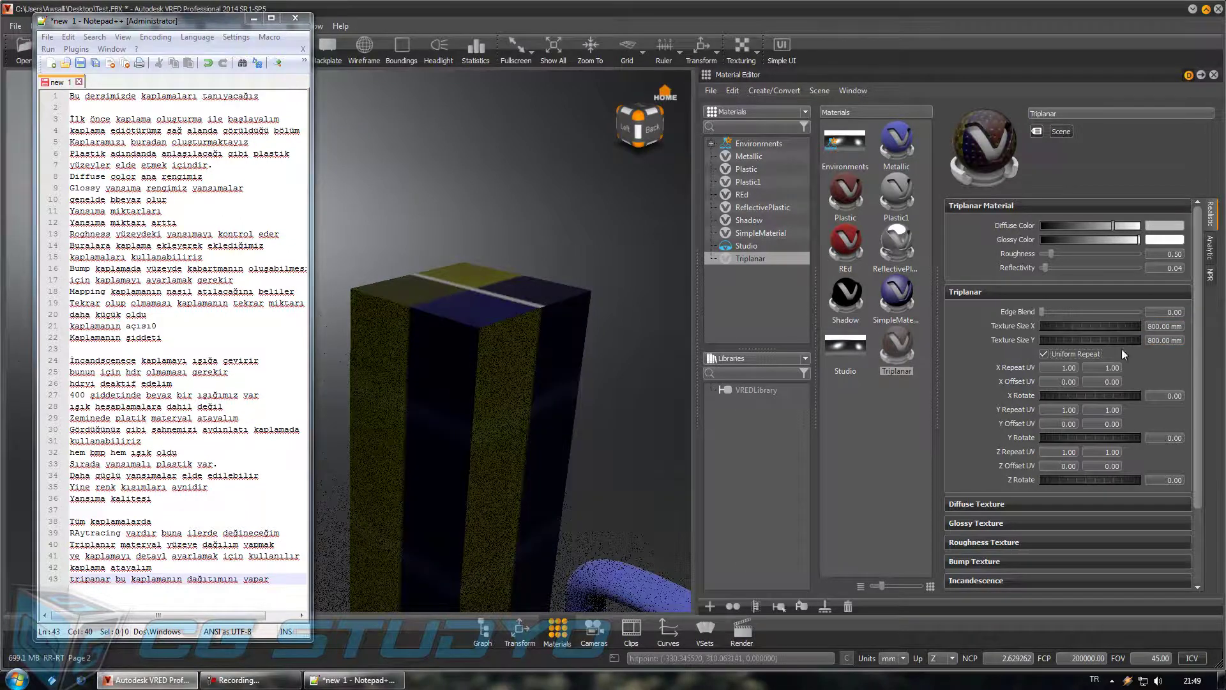
Step: Add a note line about the texture's size
click(108, 596)
key(Return)
text(kaplamanın )
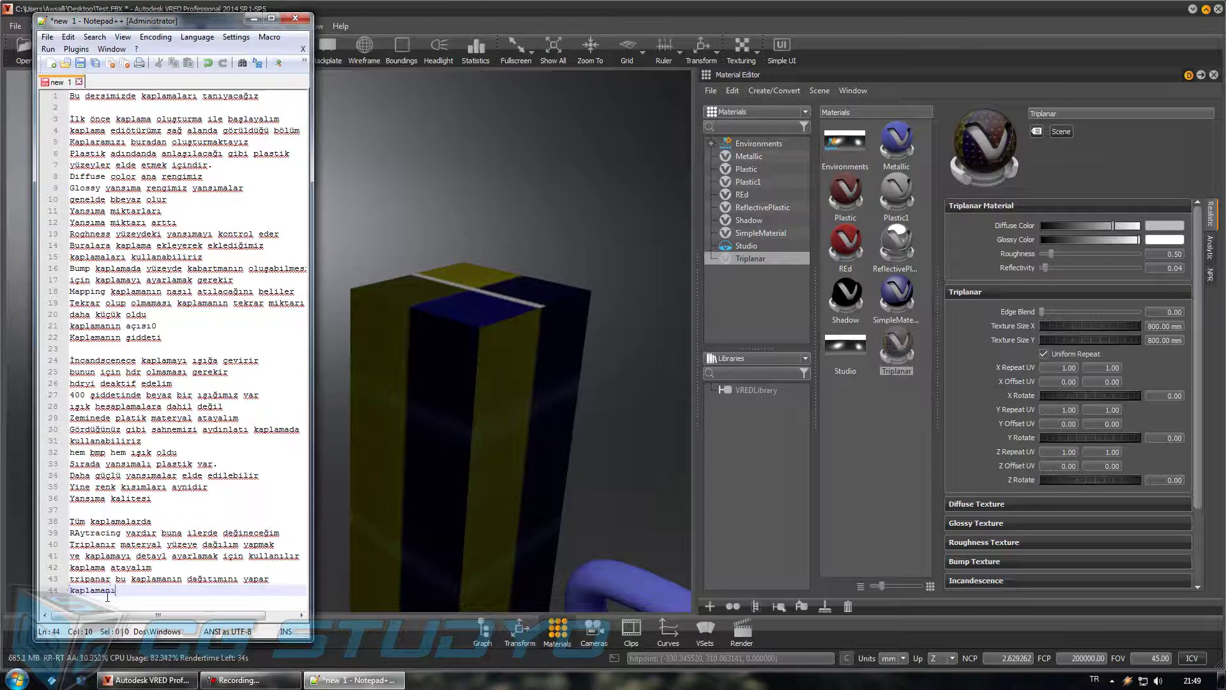
text(boyutu)
Step: Change the triplanar texture size to 10 mm, then to 50 mm
click(1163, 326)
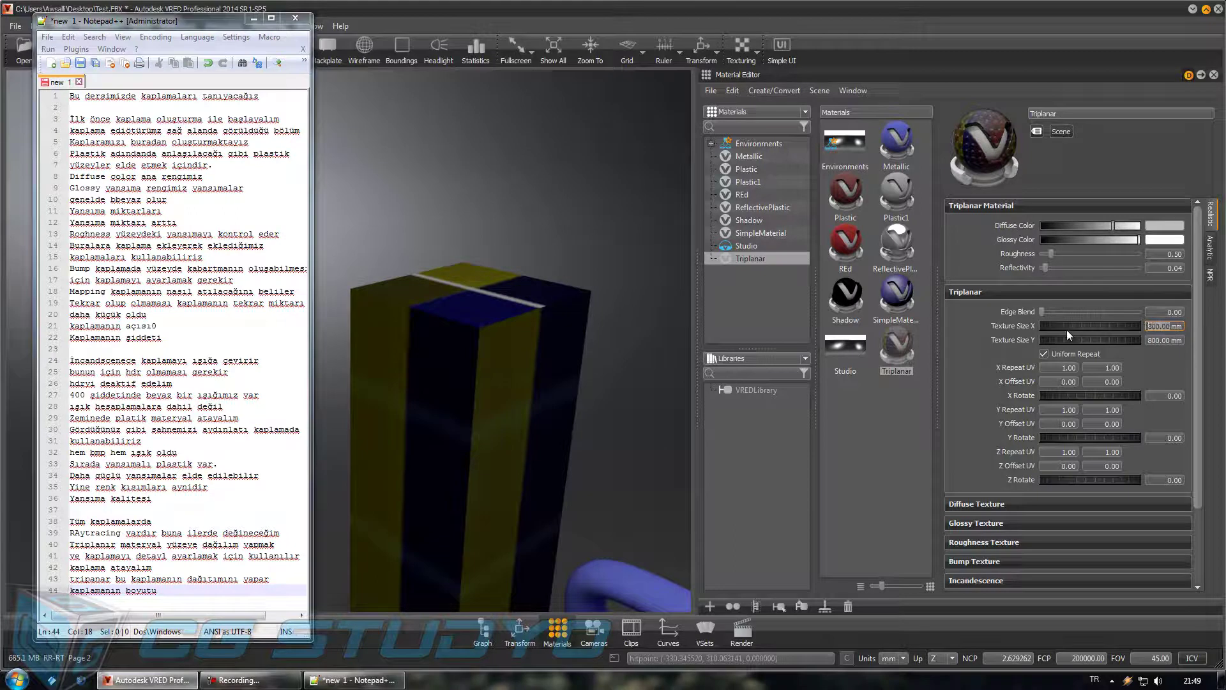
text(10)
key(Return)
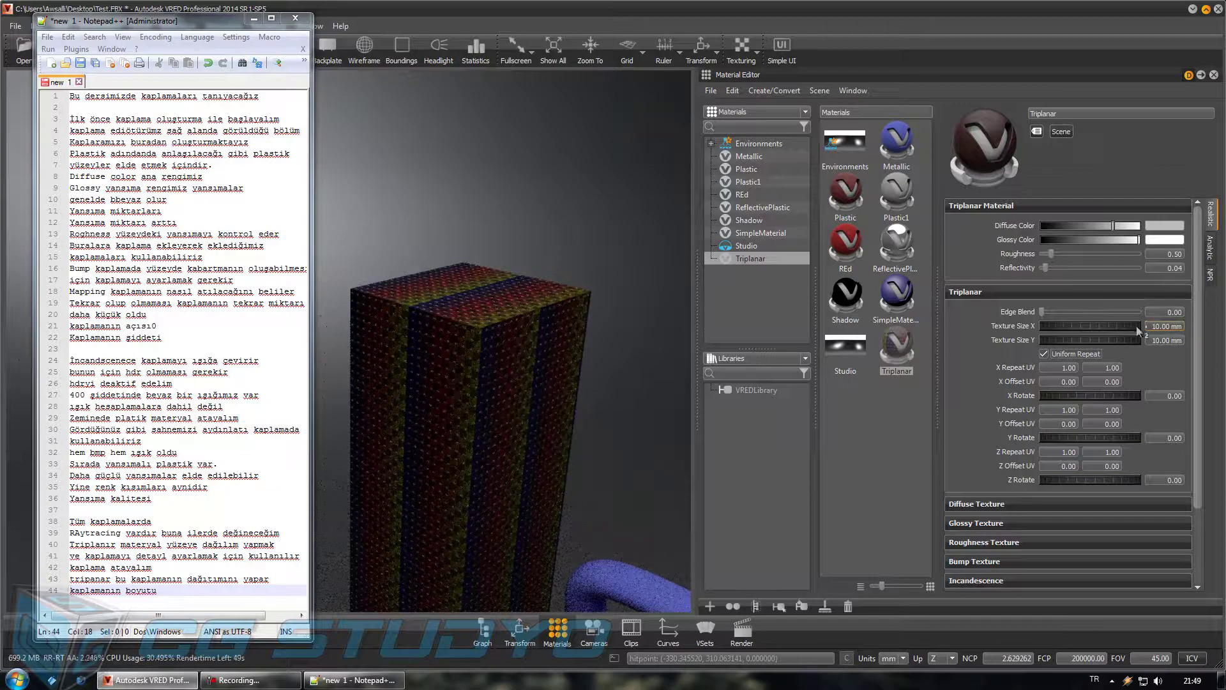
double_click(1153, 323)
text(50)
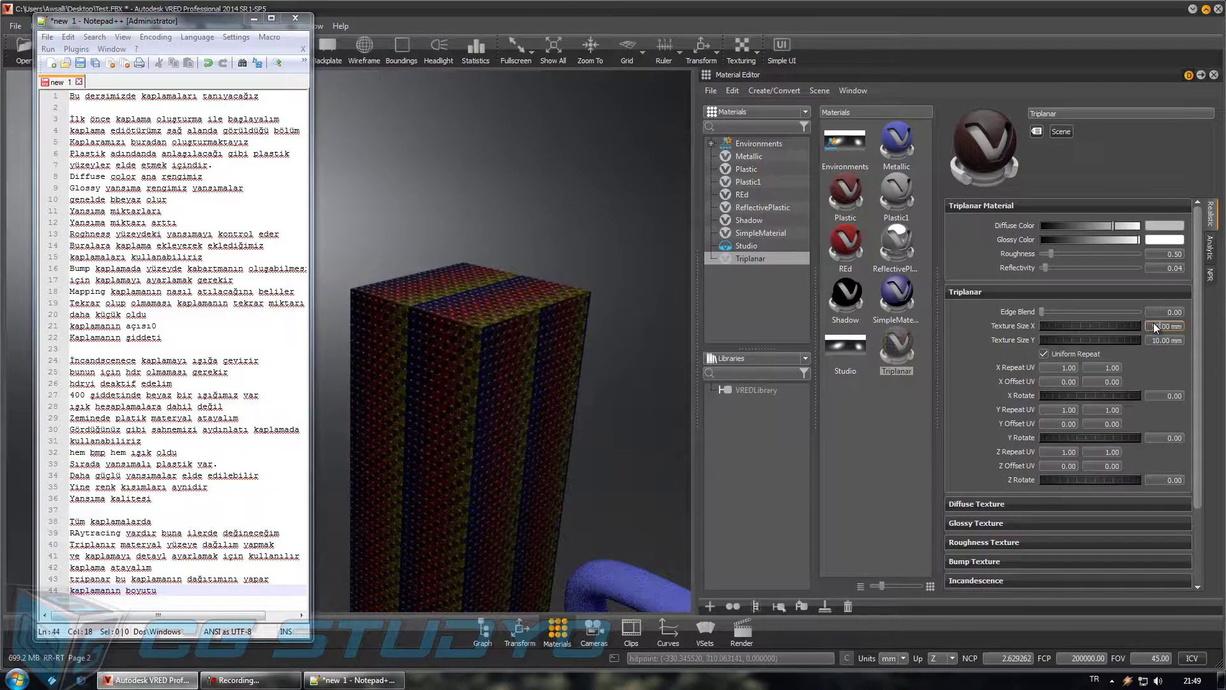
key(Return)
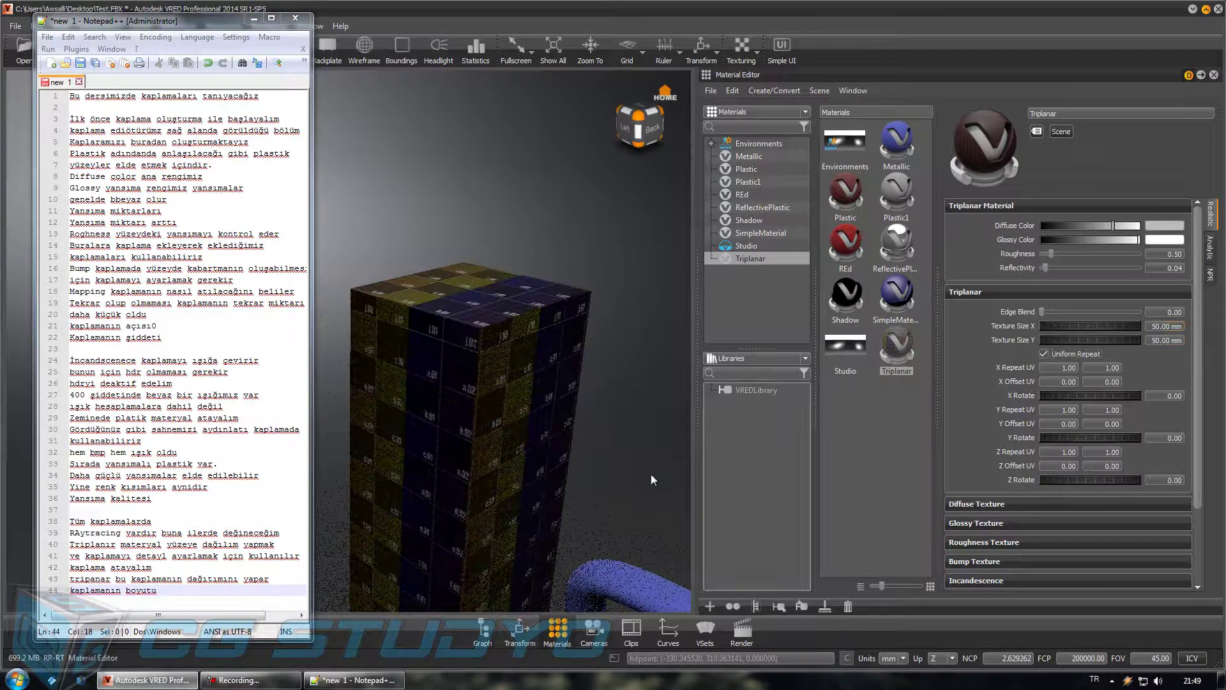
Step: Set the triplanar repeat to 4 on every axis
mouse_move(526, 522)
mouse_down()
mouse_move(361, 466)
mouse_move(629, 431)
mouse_up()
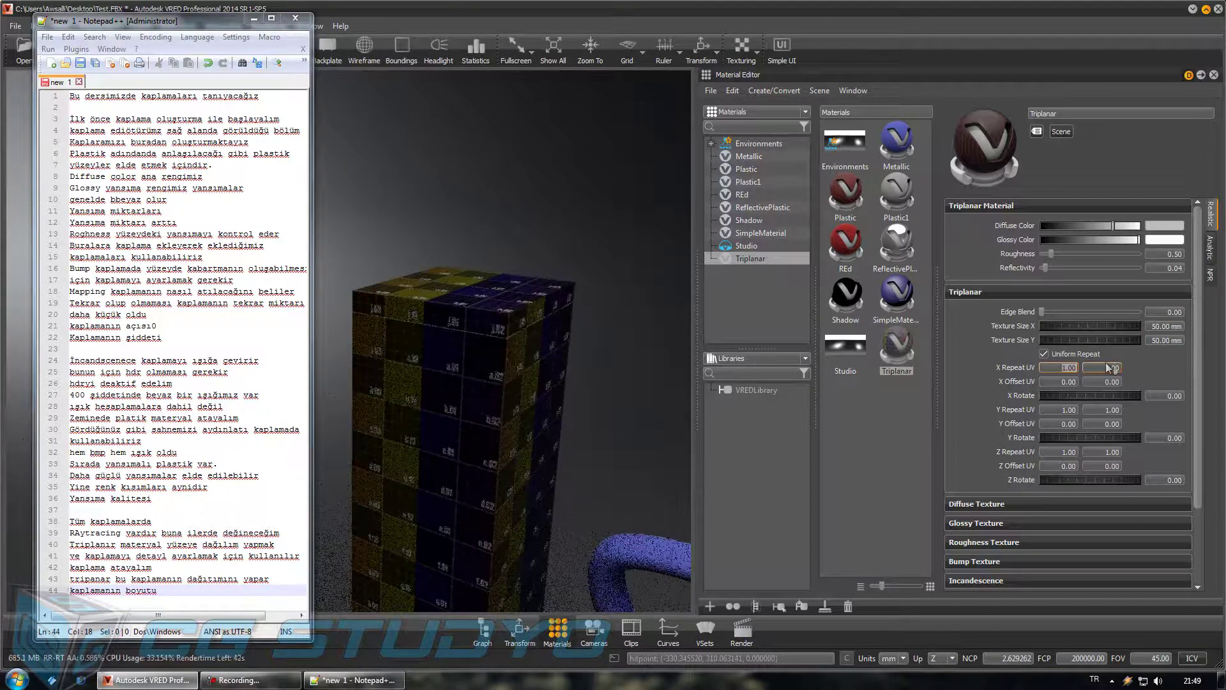
text(4)
key(Tab)
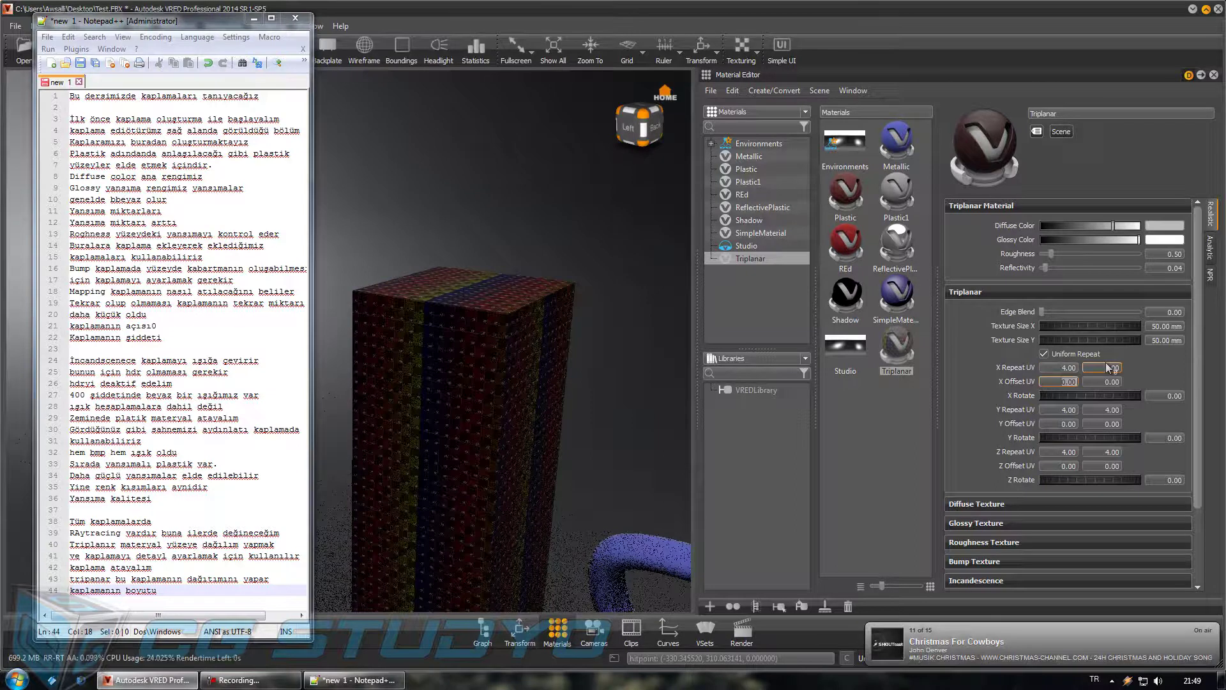
click(1063, 367)
text(1)
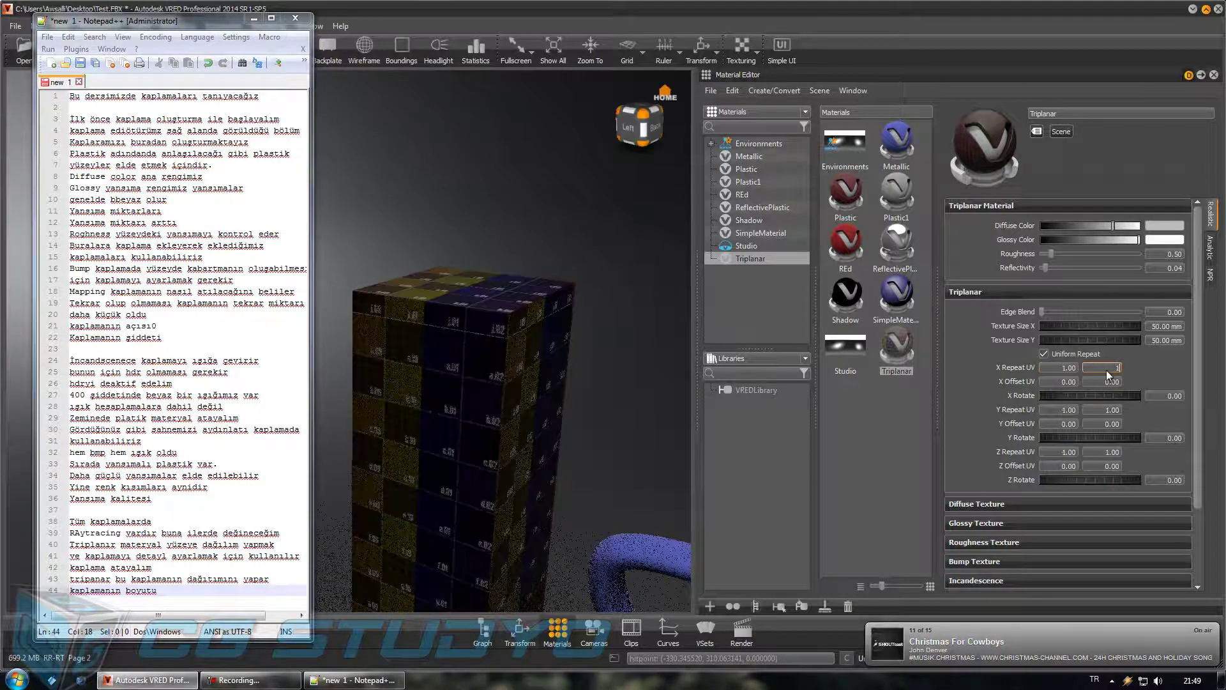
Step: Note 'Tekrar vb ayarları yapar' and raise the Triplanar roughness to 0.97
click(186, 596)
key(Return)
text(Tekrar)
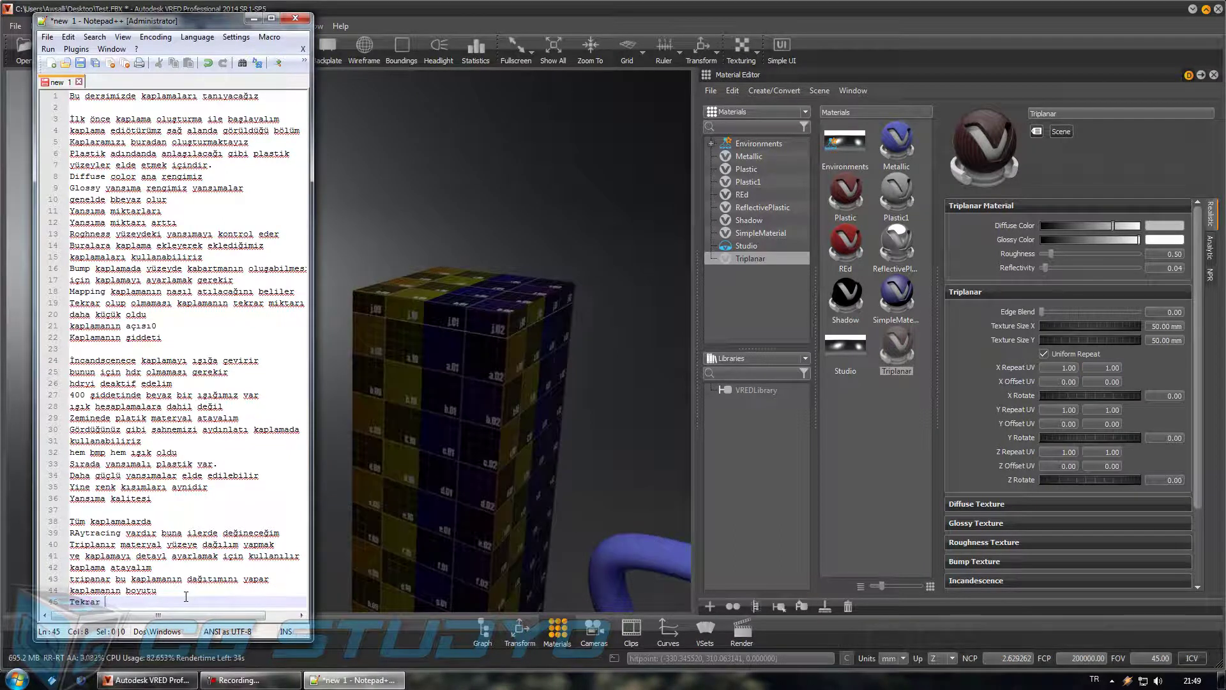
text( vb ayarl)
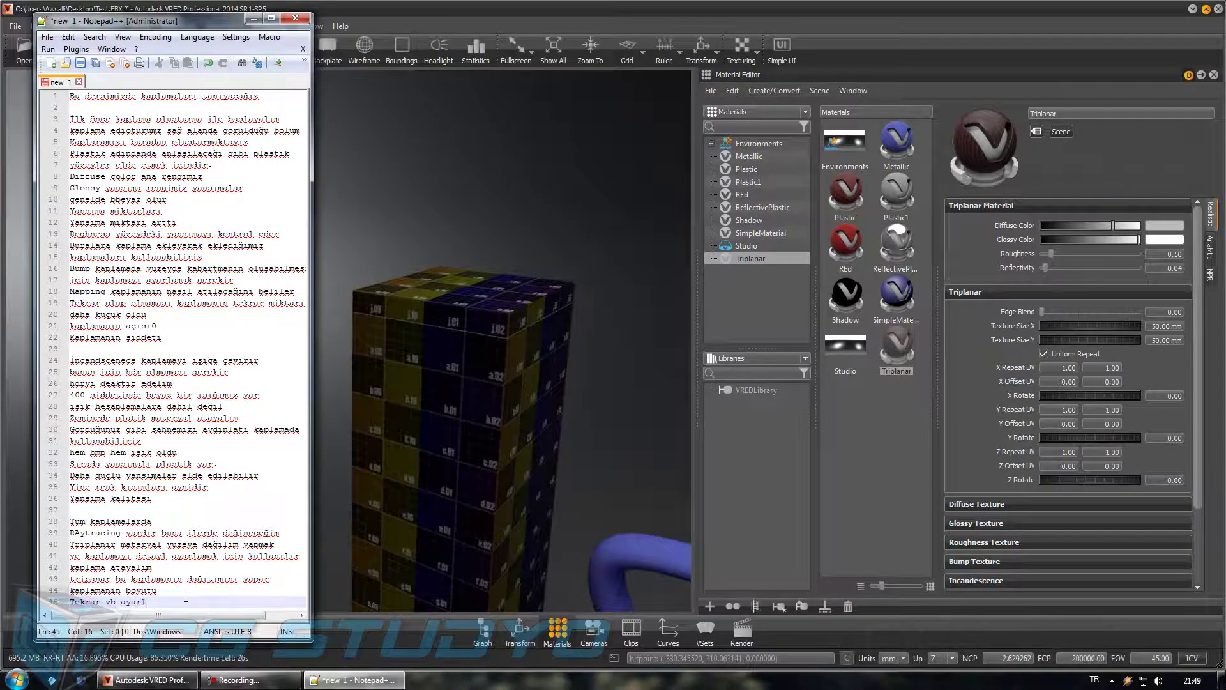
text(arı yaoar)
drag(541, 563, 306, 534)
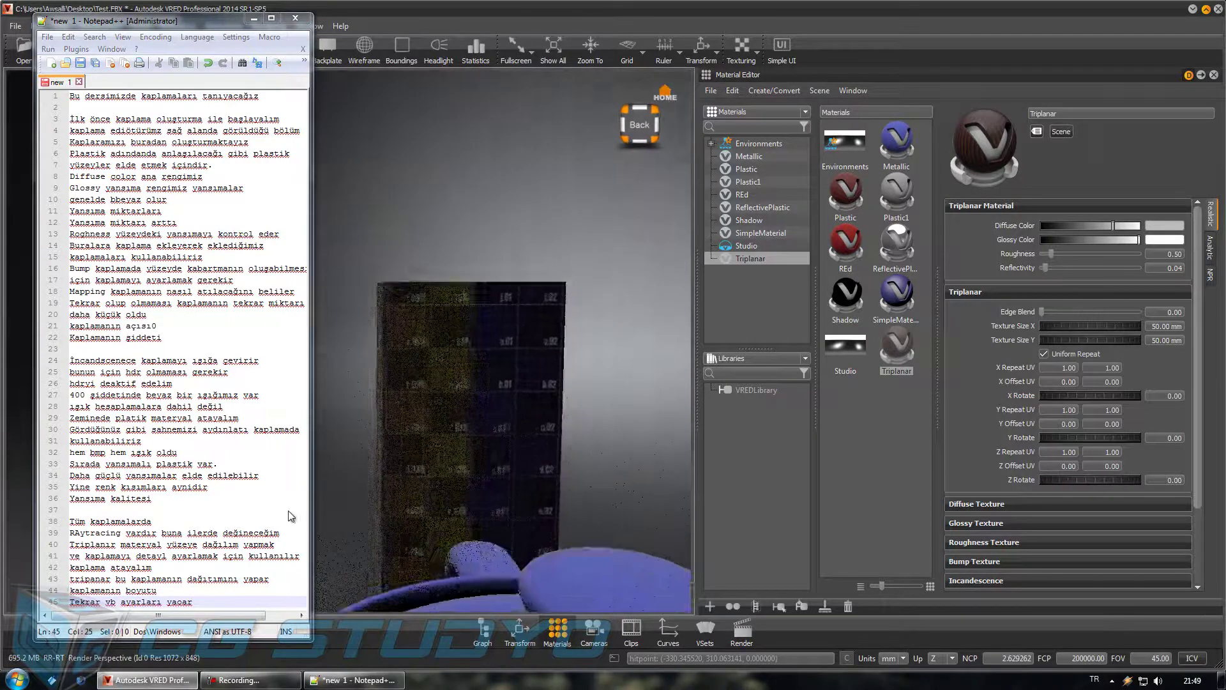
mouse_move(1045, 267)
mouse_down()
mouse_move(1059, 277)
mouse_move(1045, 273)
mouse_move(1061, 254)
mouse_up()
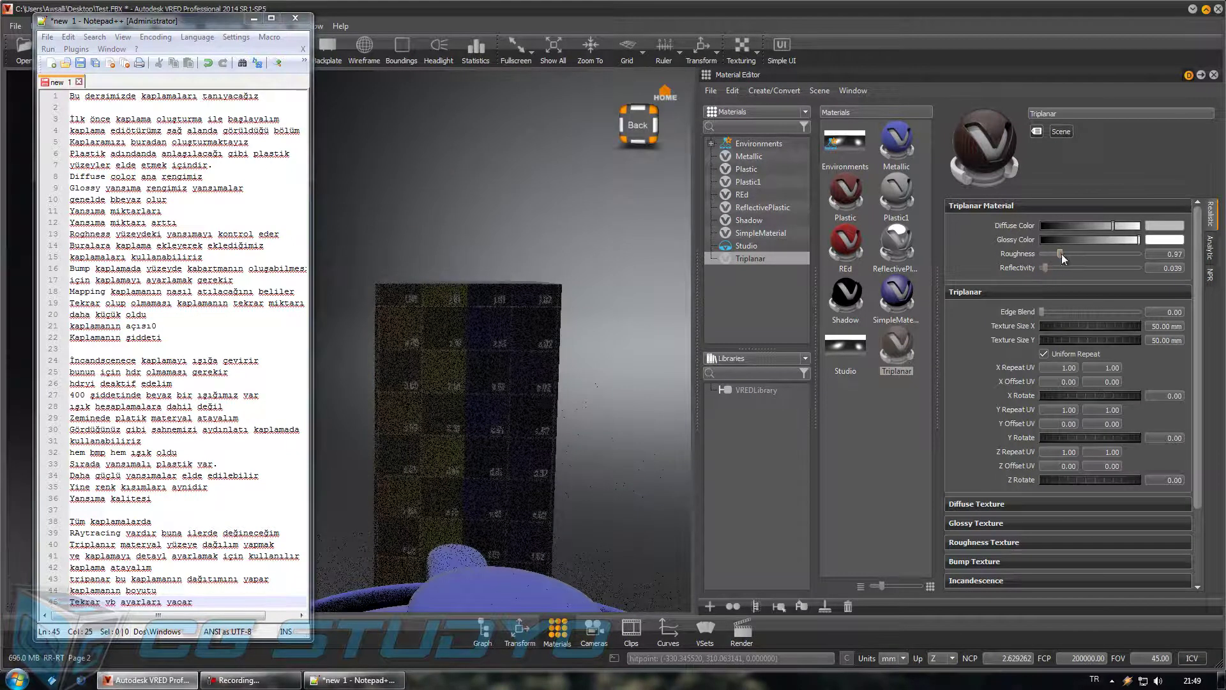
Step: Load Unwrap.jpg as the Triplanar material's glossy texture
click(1019, 291)
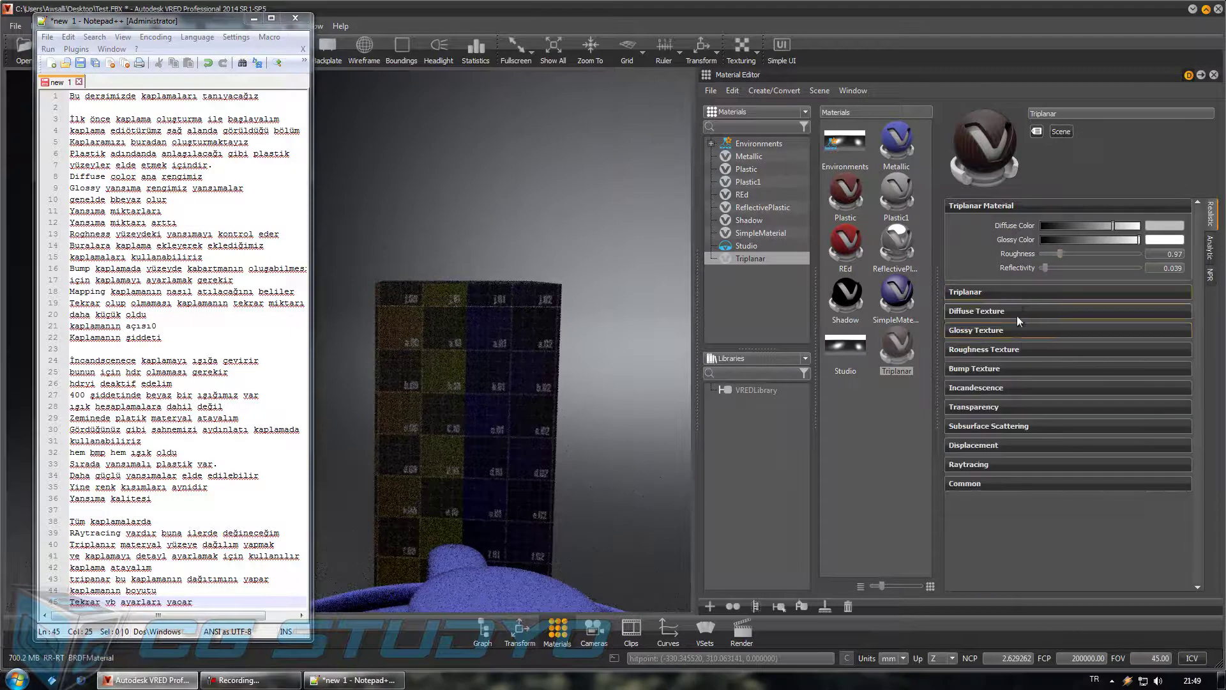
click(1017, 332)
click(1126, 352)
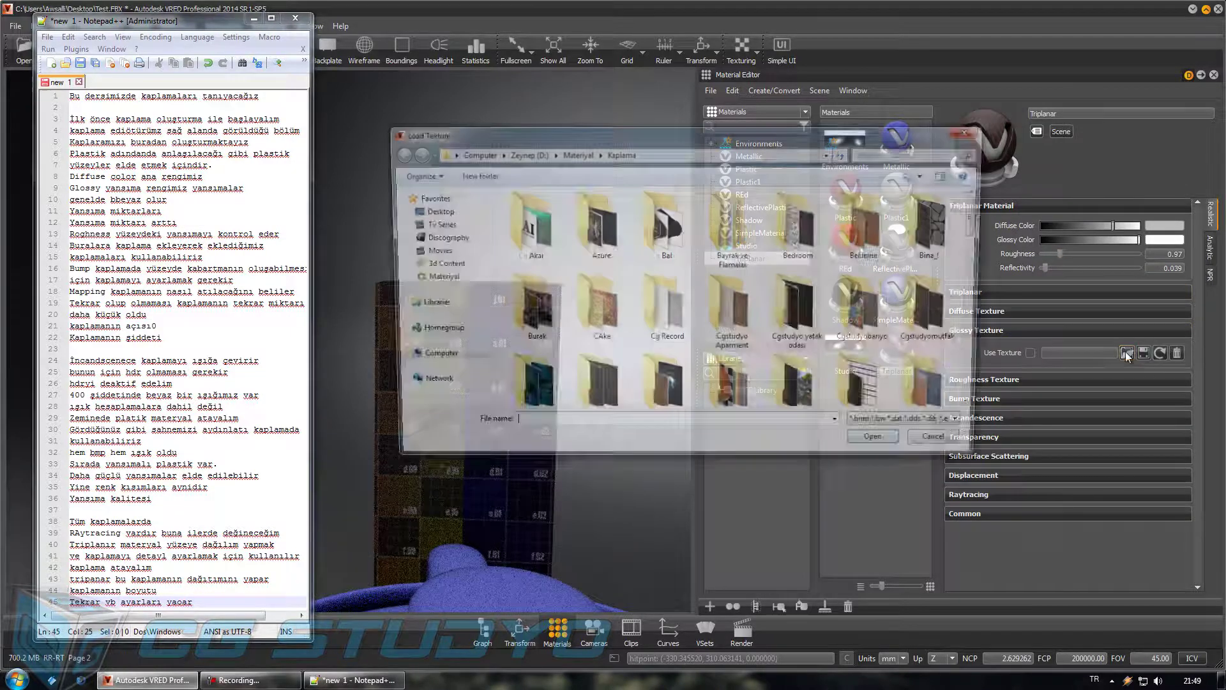
scroll(975, 234, down, 10)
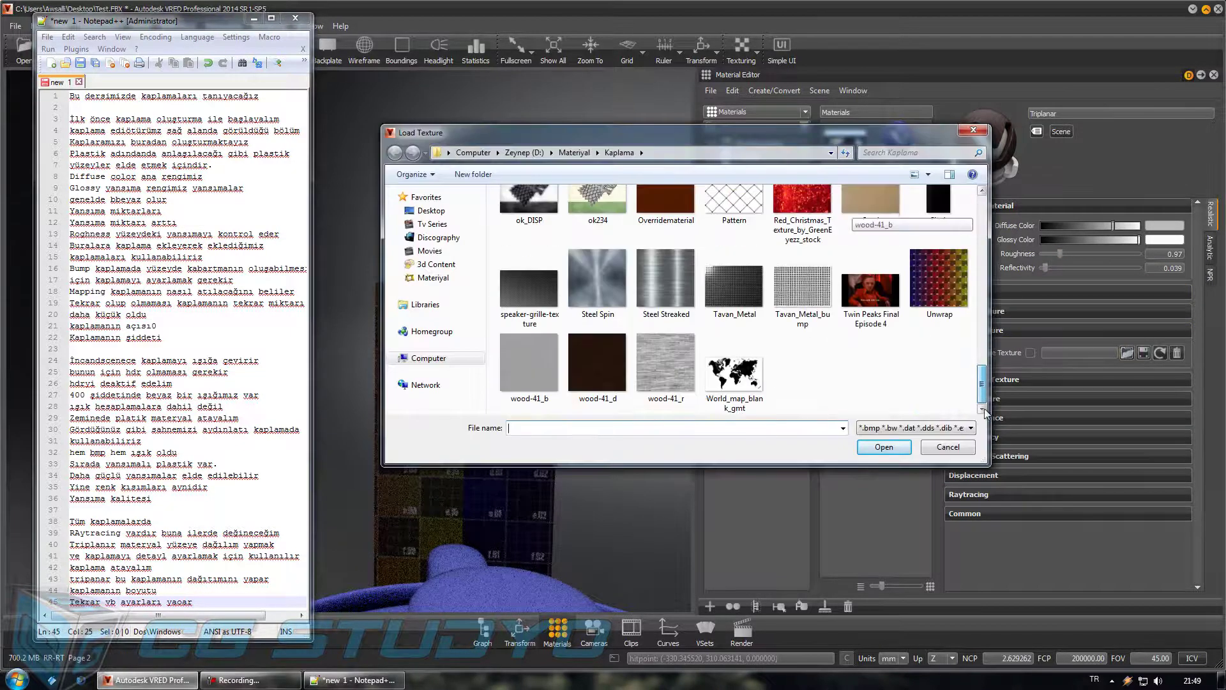
click(941, 294)
double_click(941, 294)
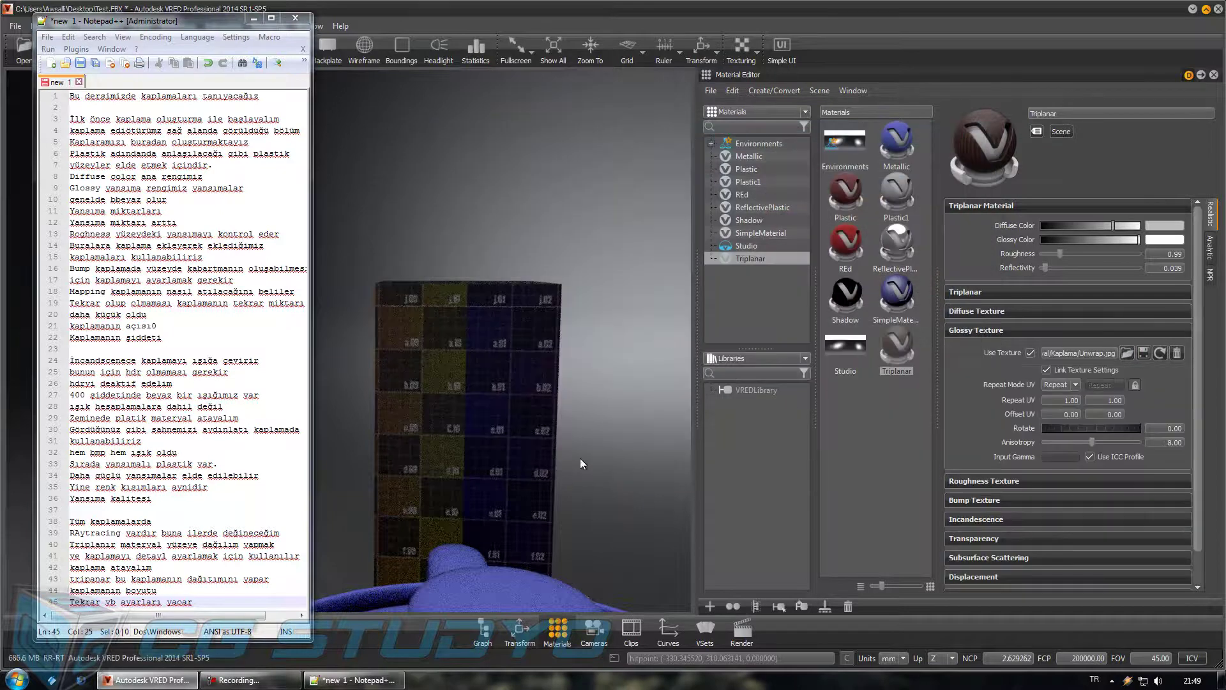
Step: Raise the Triplanar material's reflectivity to 0.654
drag(451, 512, 342, 516)
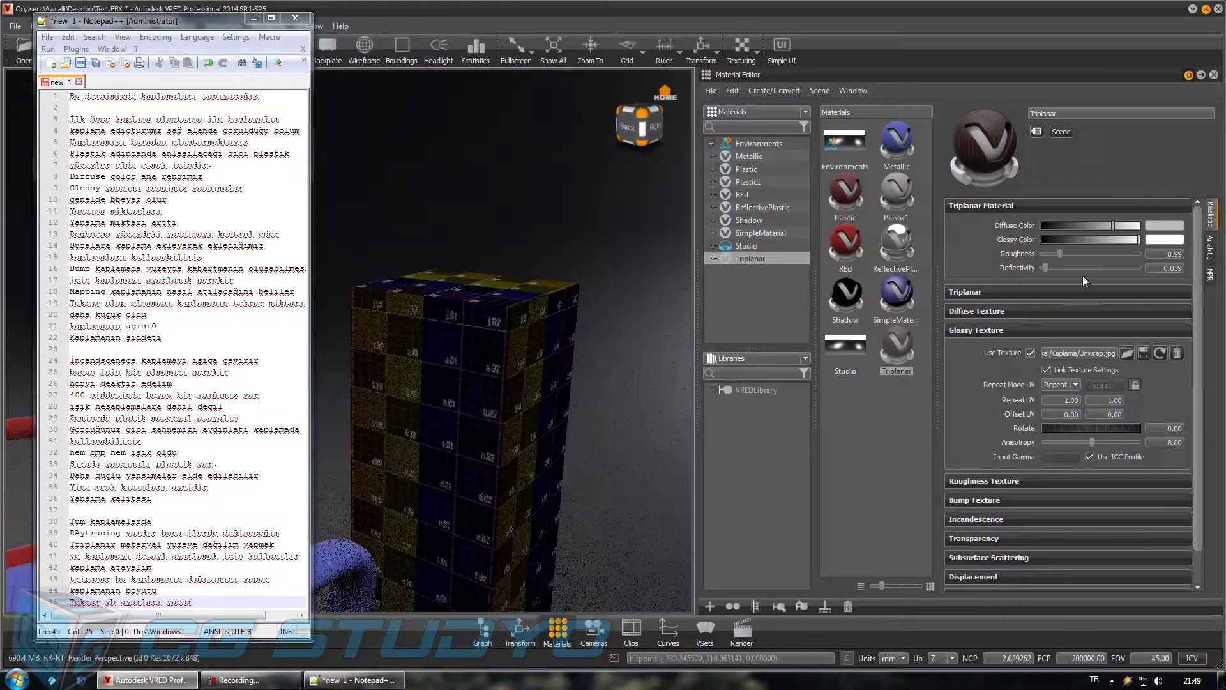
click(1037, 268)
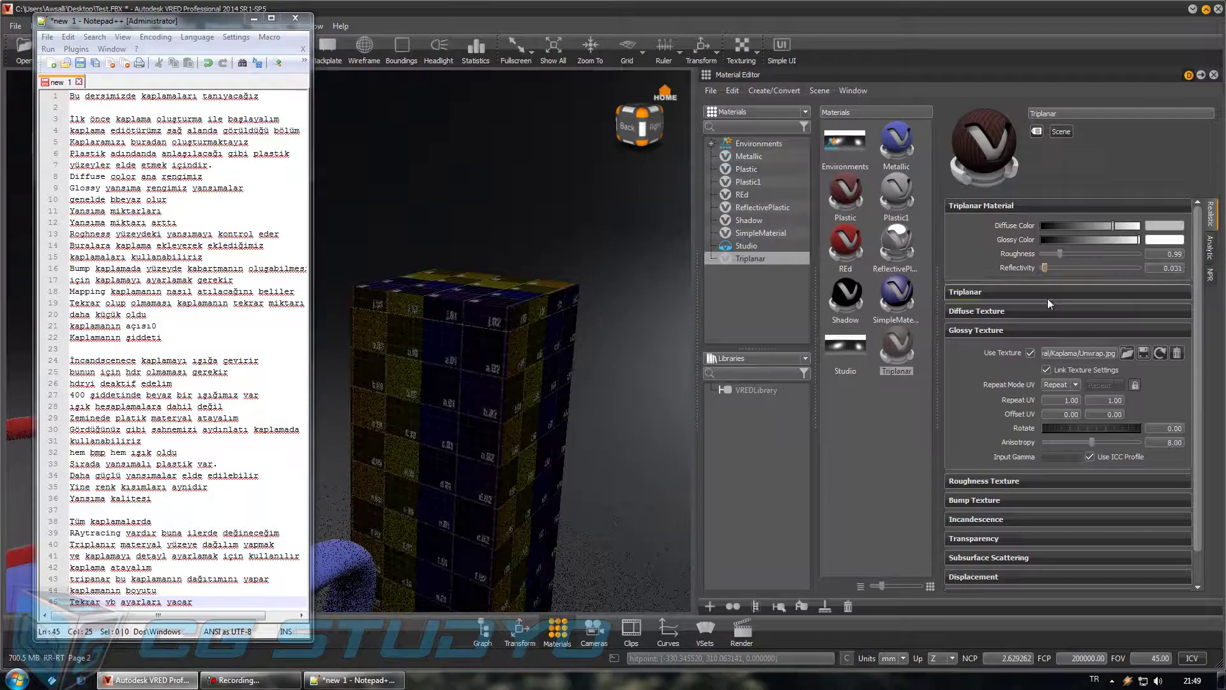
drag(1046, 267, 1106, 268)
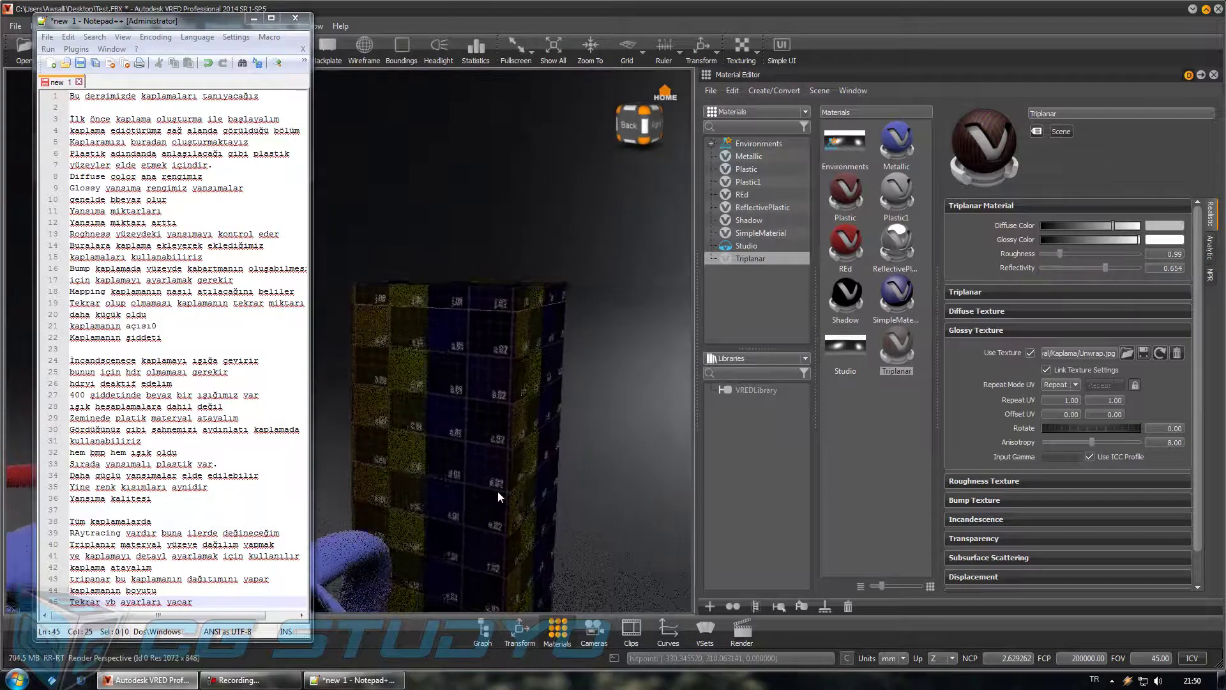
drag(489, 465, 242, 493)
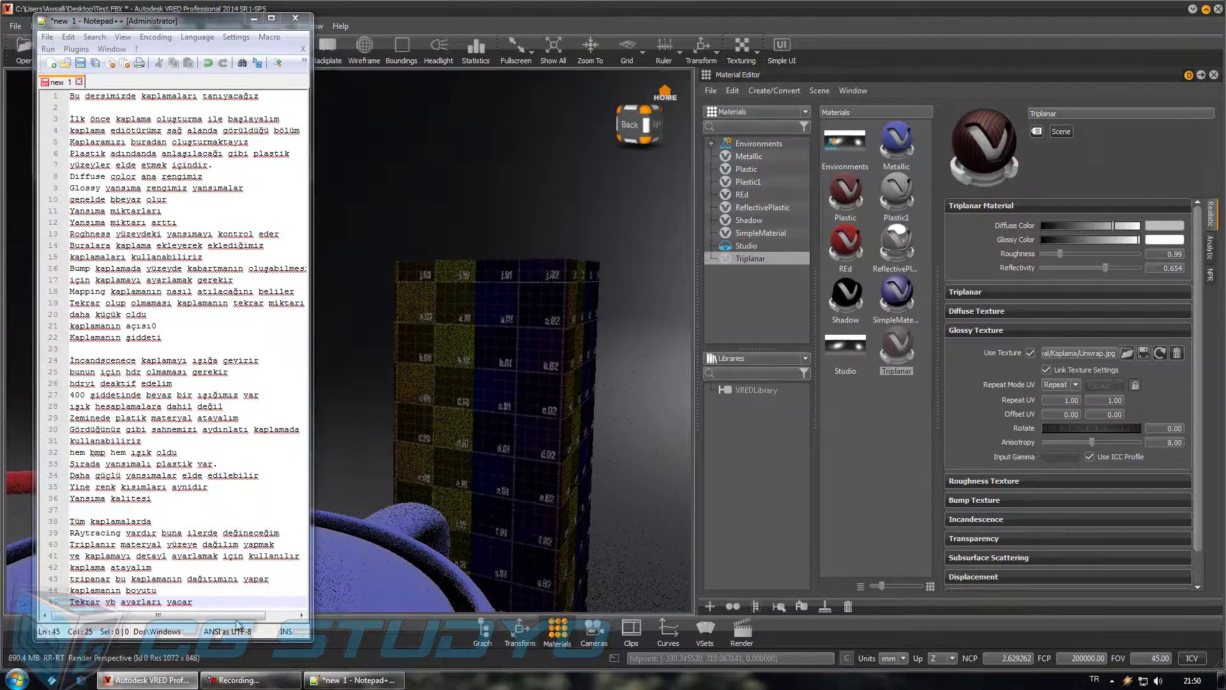
Step: Create a Triplanar material, then a ReflectiveTriplanar material, from the Materials panel's Create Material menu
right_click(831, 404)
mouse_move(867, 398)
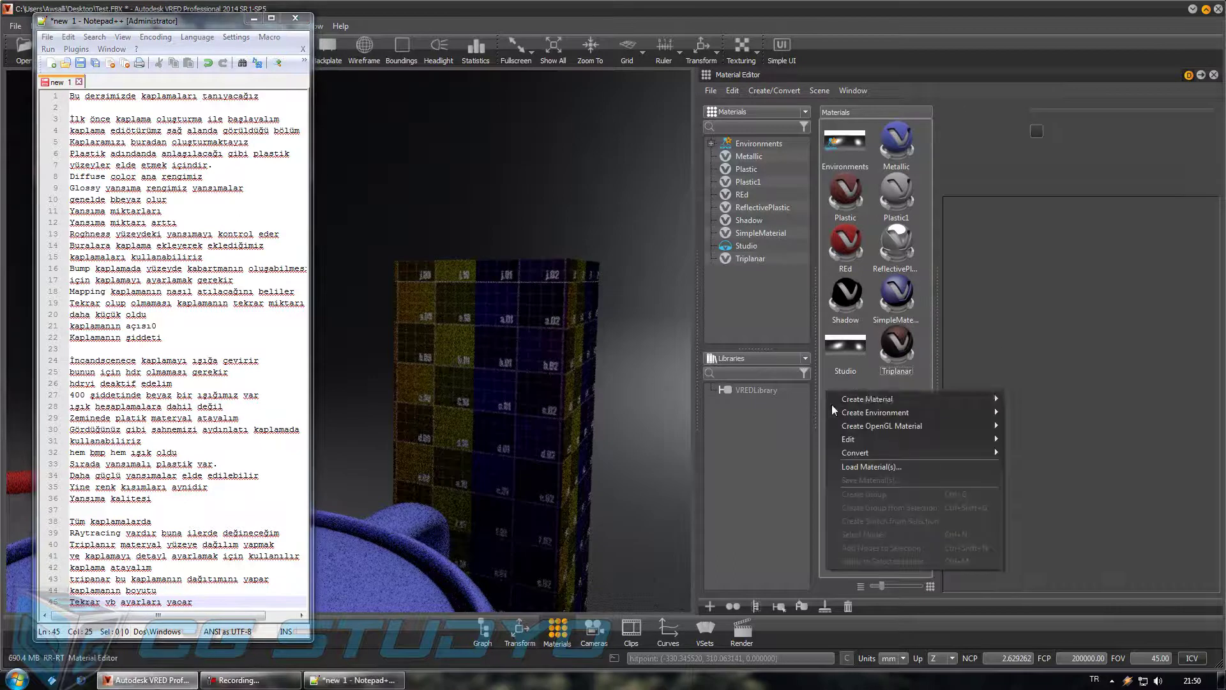
click(1051, 382)
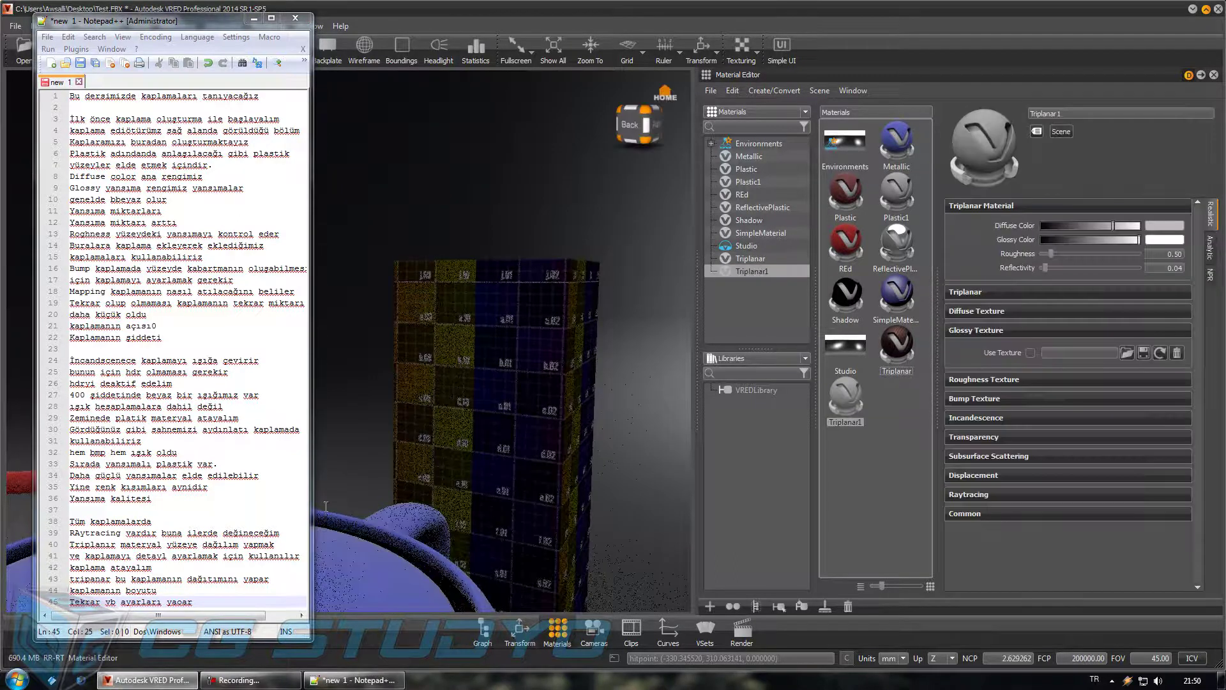
right_click(901, 391)
click(1118, 407)
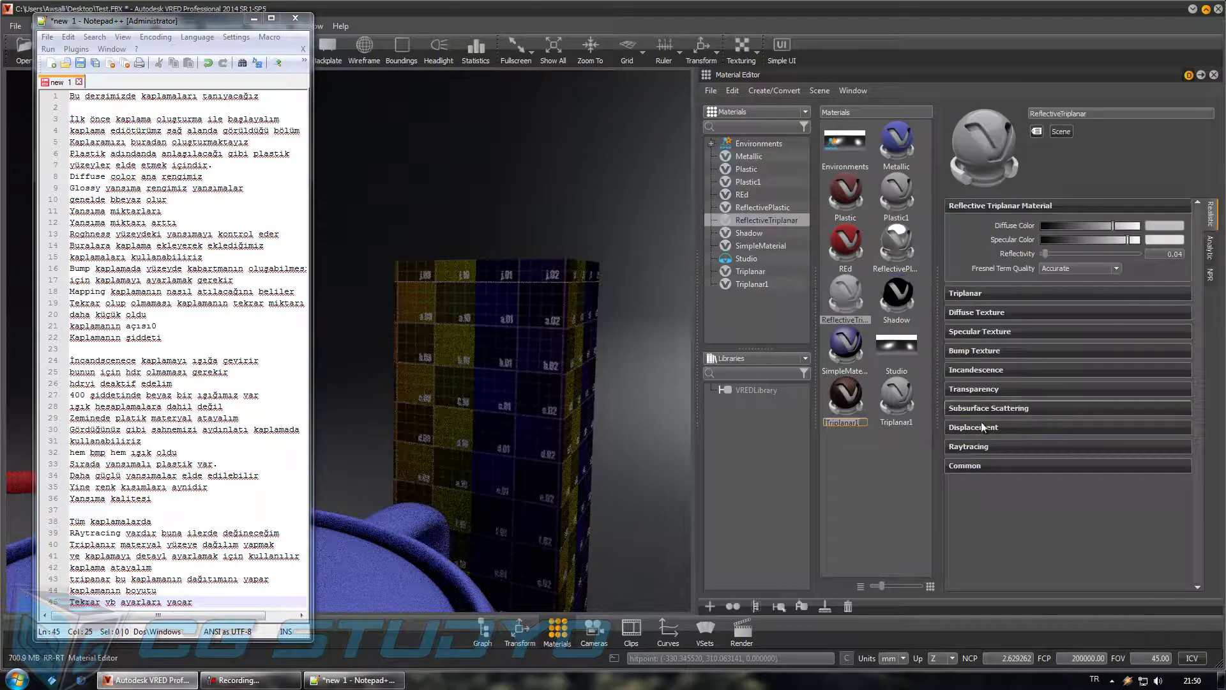
Step: Select Triplanar1 and add blank lines below the notes, returning to line 47
click(852, 405)
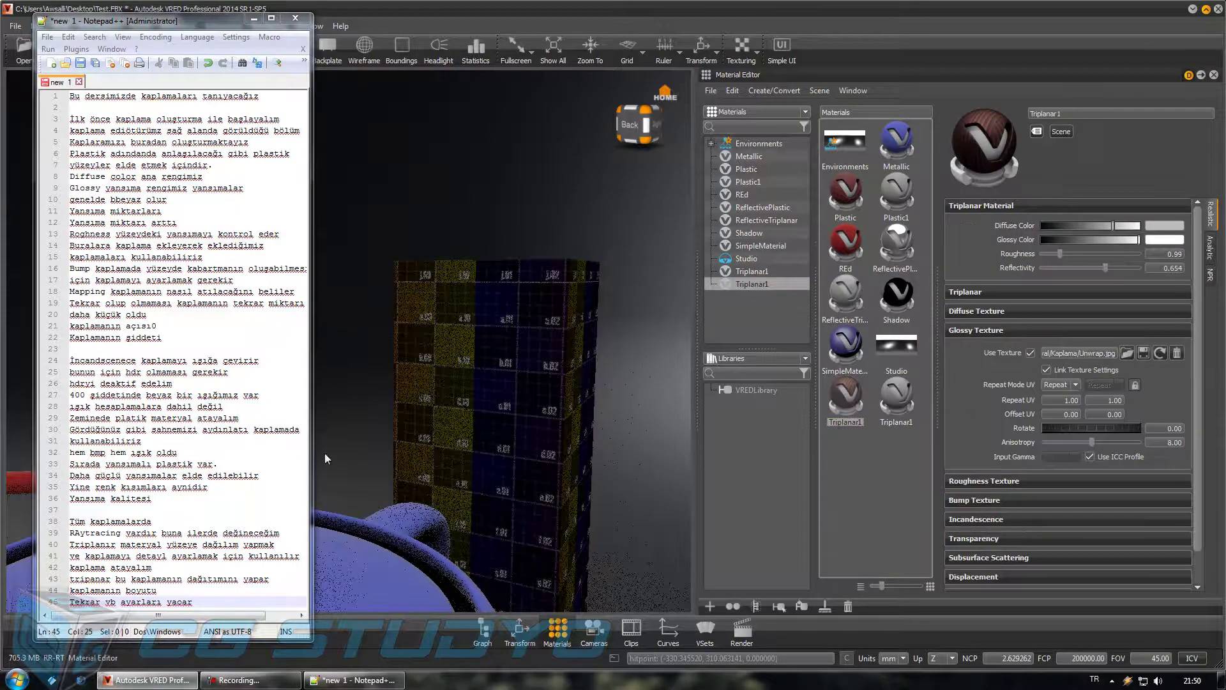
click(223, 599)
key(Return)
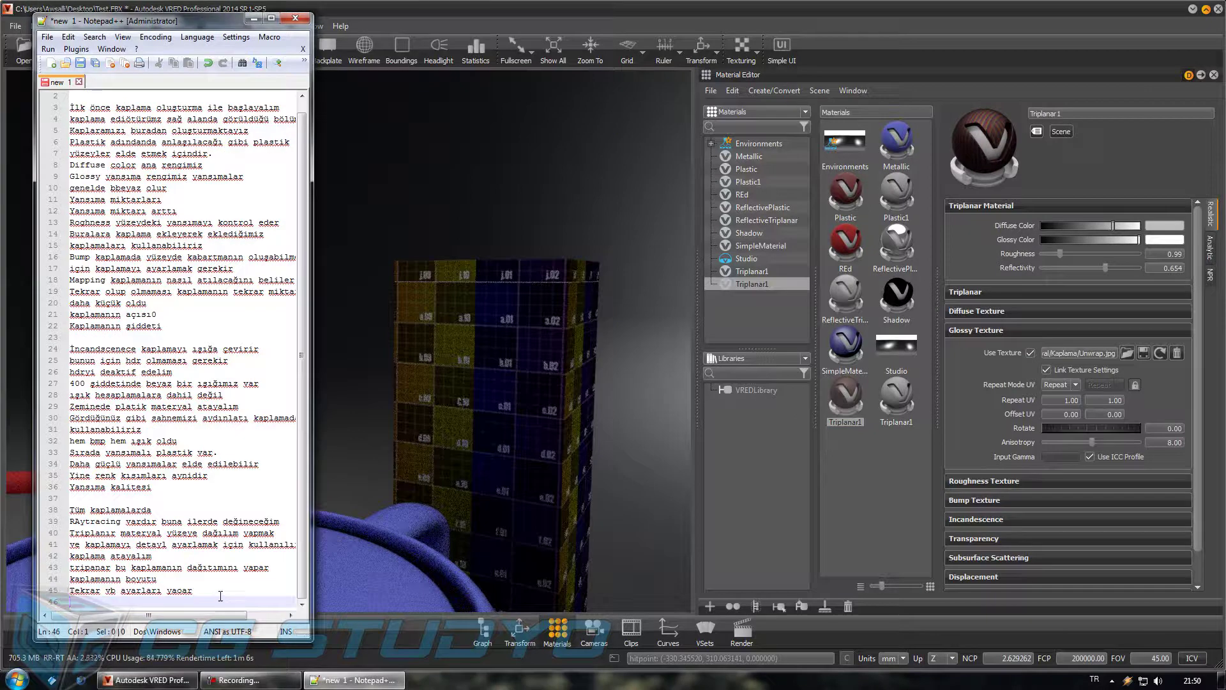
key(Return)
key(Return)
key(Return)
key(Return)
key(Return)
key(Return)
key(Return)
key(Return)
key(Return)
click(80, 253)
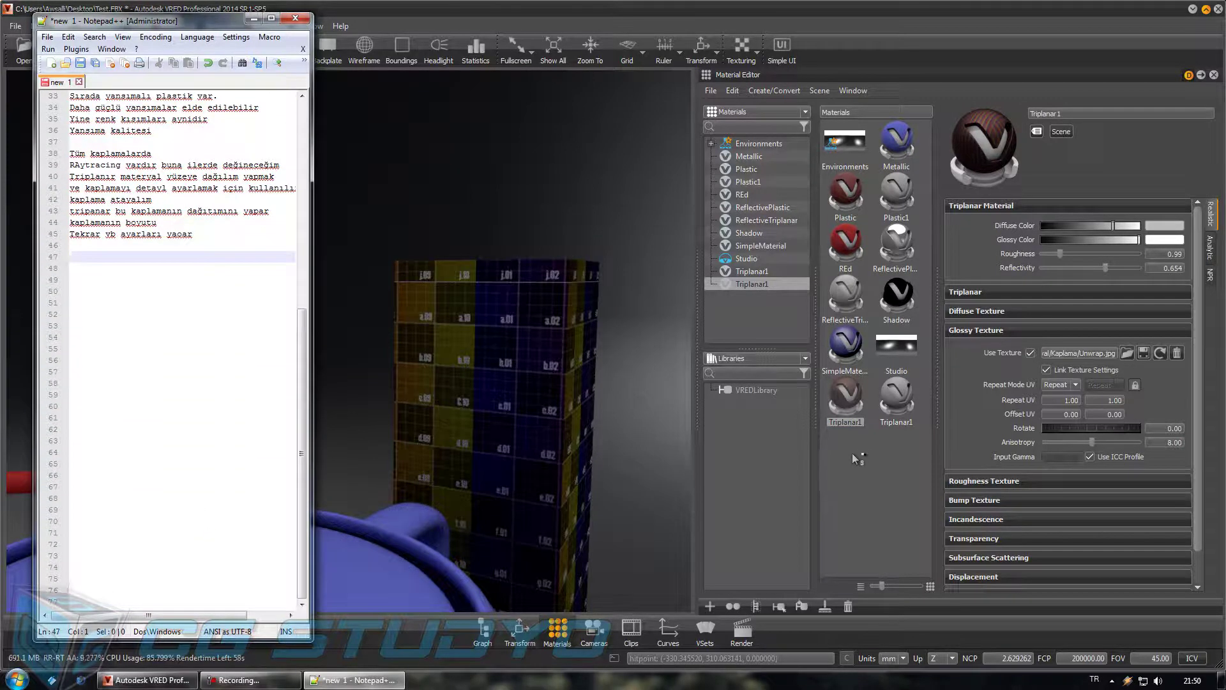
Step: Drag the ReflectiveTriplanar material onto the box
click(849, 313)
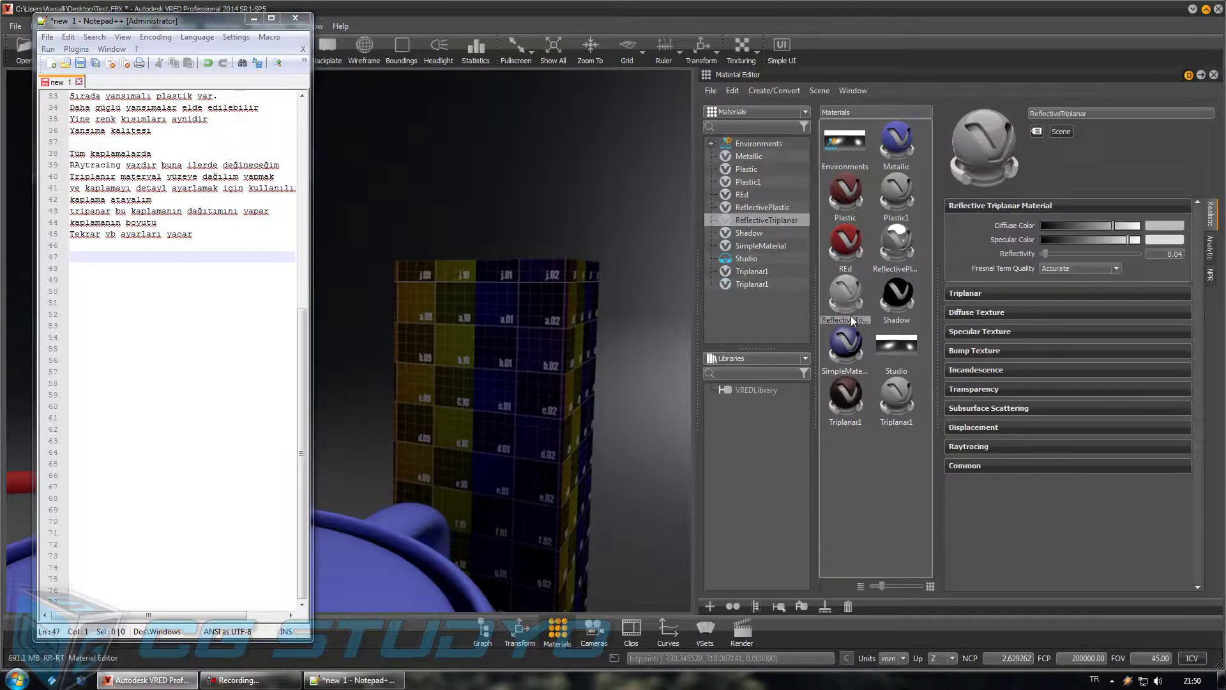
drag(850, 316, 397, 384)
click(104, 251)
Step: Note that this material equals reflective plastic, differing only in triplanar-style texture settings
text(bu kaplama yansımalı plastik)
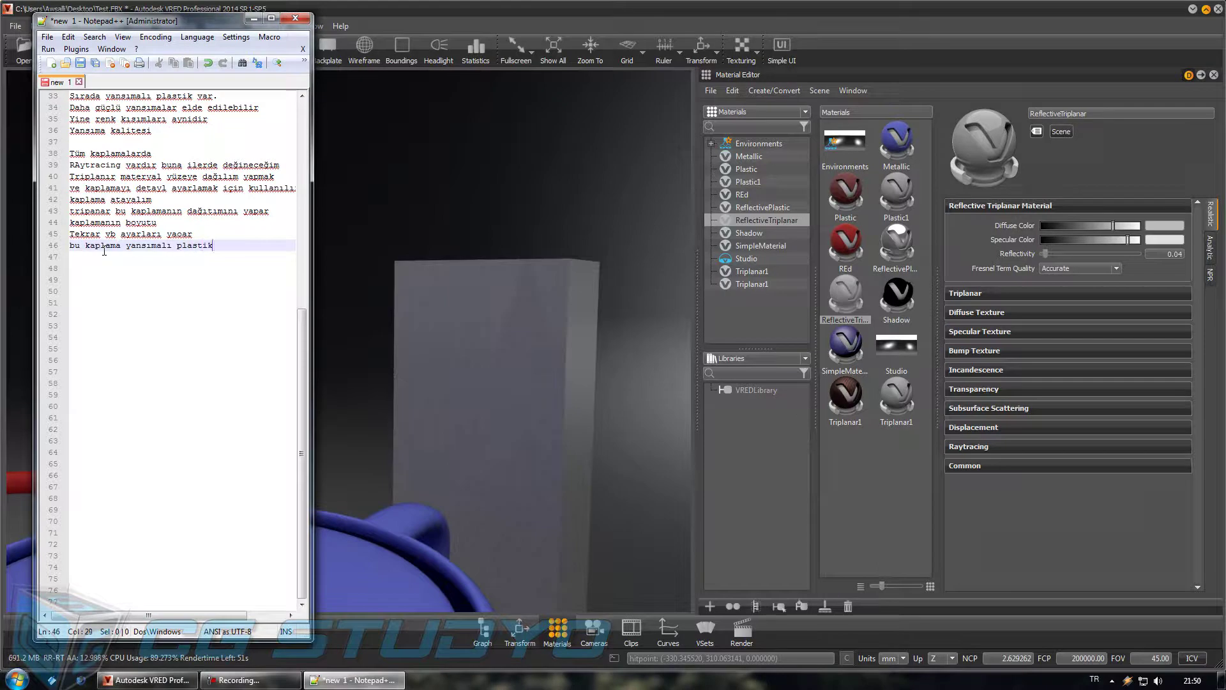
text( ile aynidir)
key(Return)
text(t)
text(ı k)
text(aplamaları)
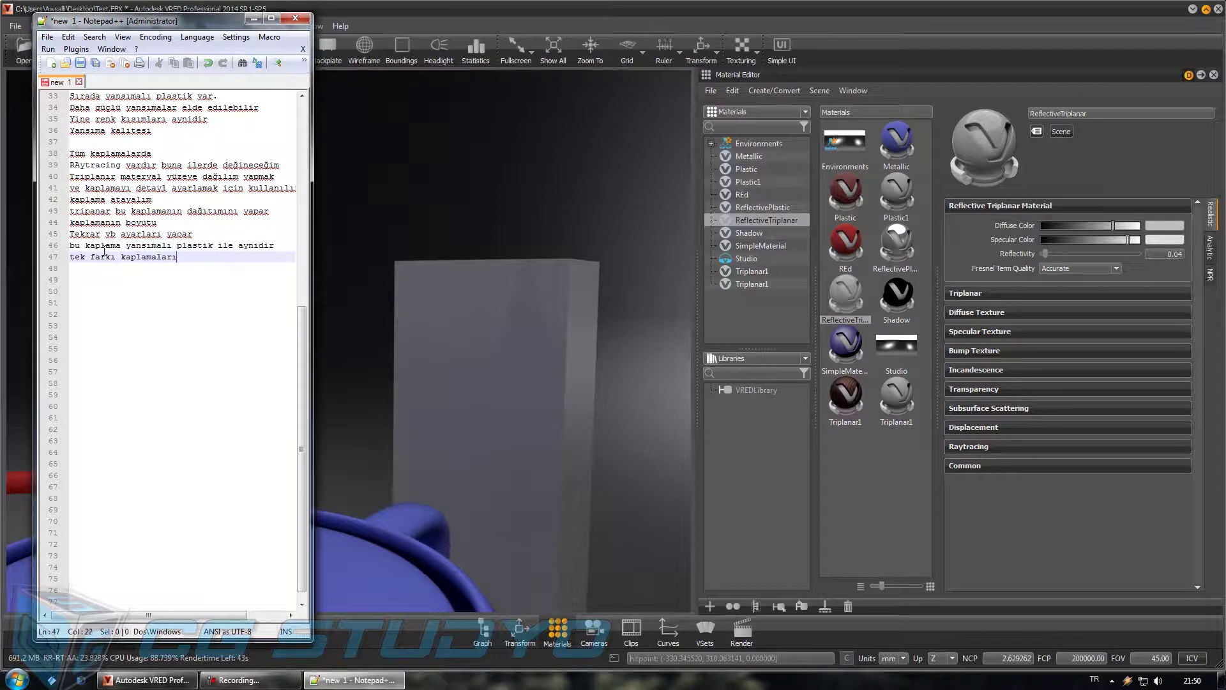
text(nırda)
text(i)
key(Return)
text(arlarız)
key(Return)
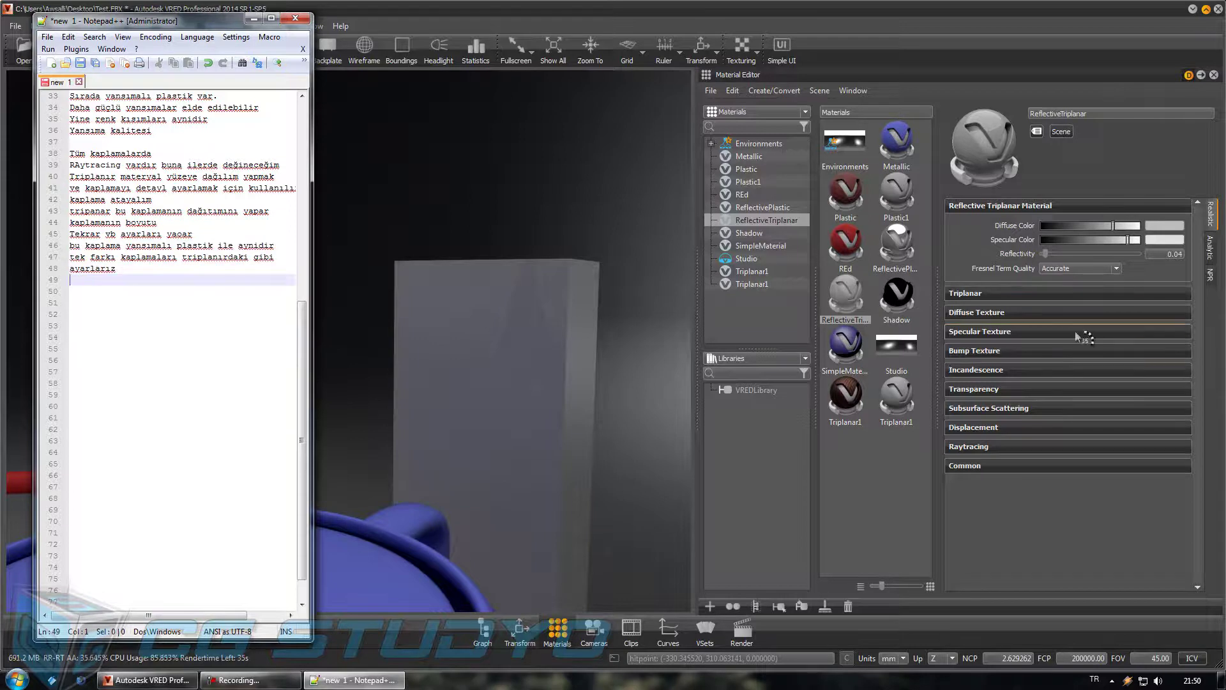
click(1077, 312)
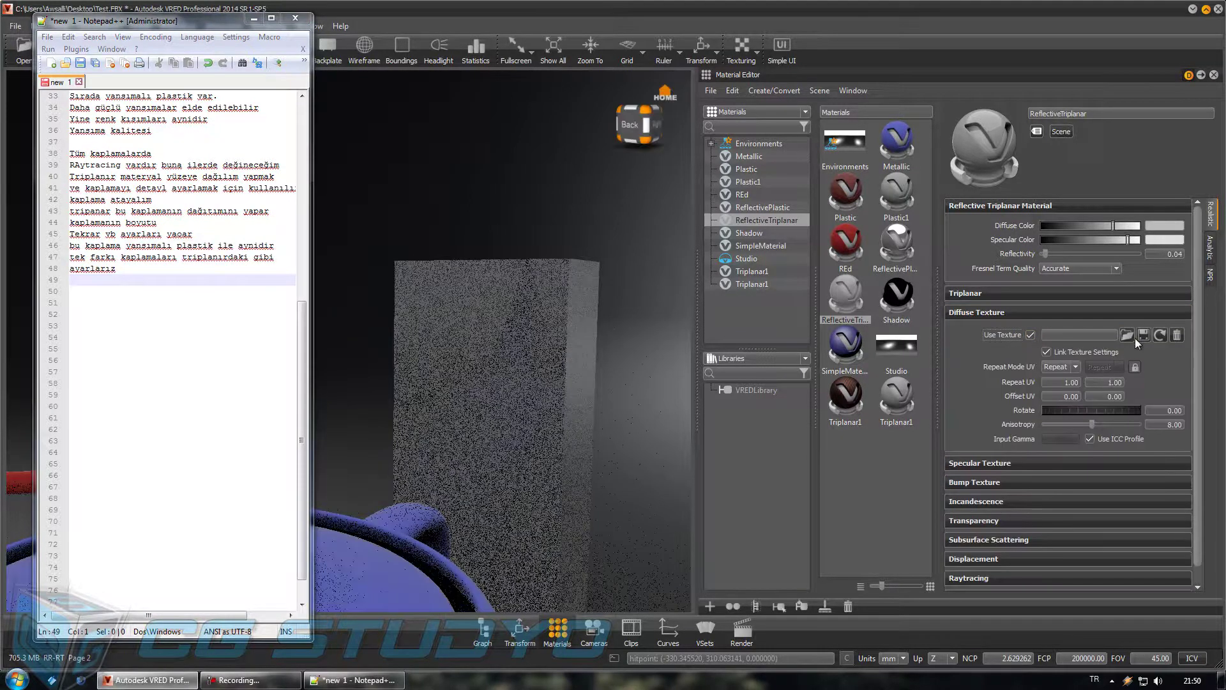
Step: Load Unwrap.jpg as the ReflectiveTriplanar diffuse texture
click(1132, 336)
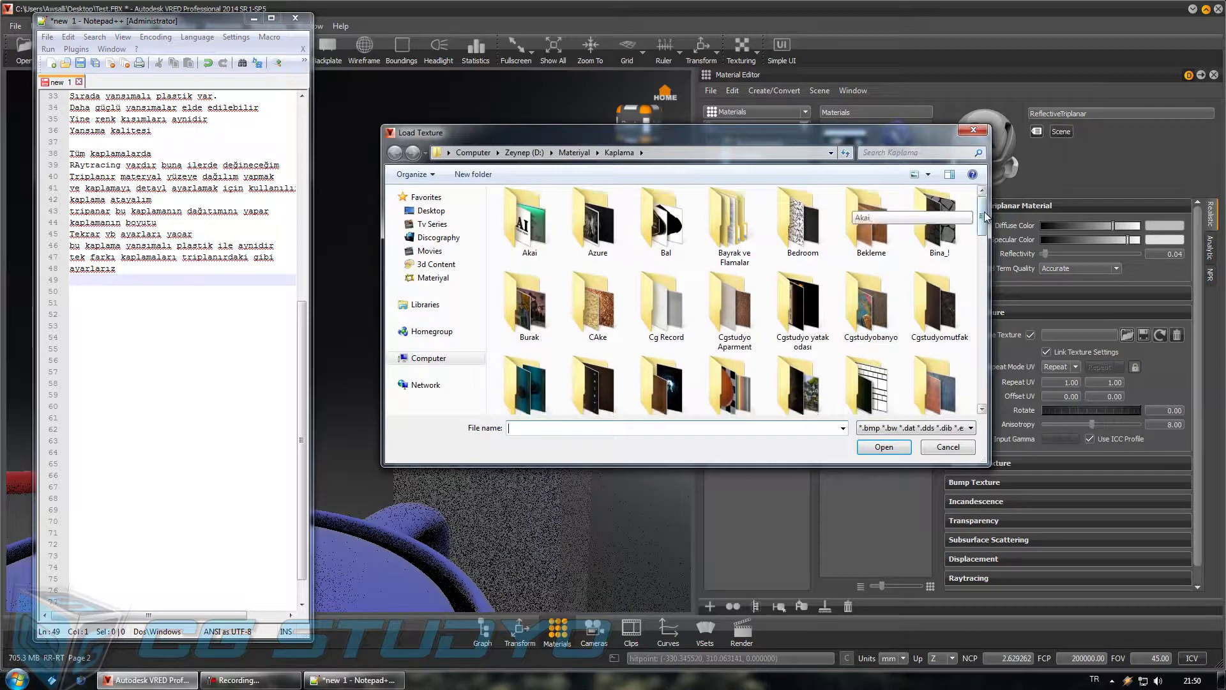
drag(986, 217, 983, 390)
double_click(918, 295)
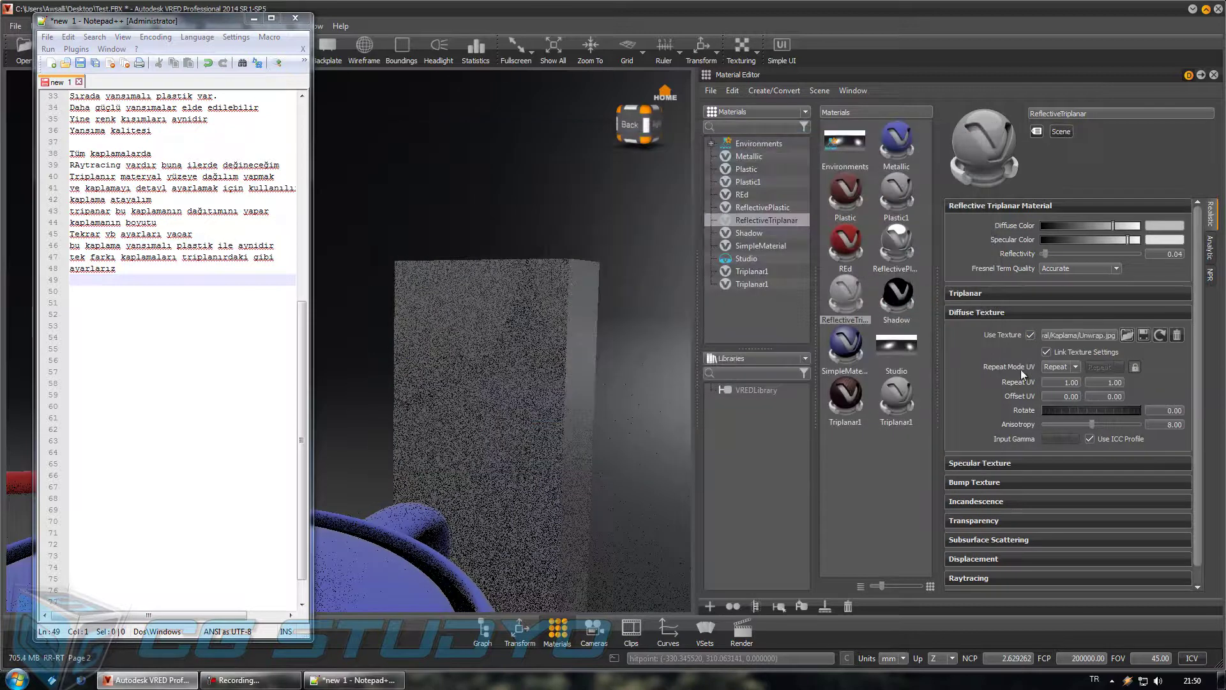
drag(522, 500, 611, 470)
Step: Set the triplanar Texture Size to 50 mm and Repeat UV to 2 on every axis
click(1045, 292)
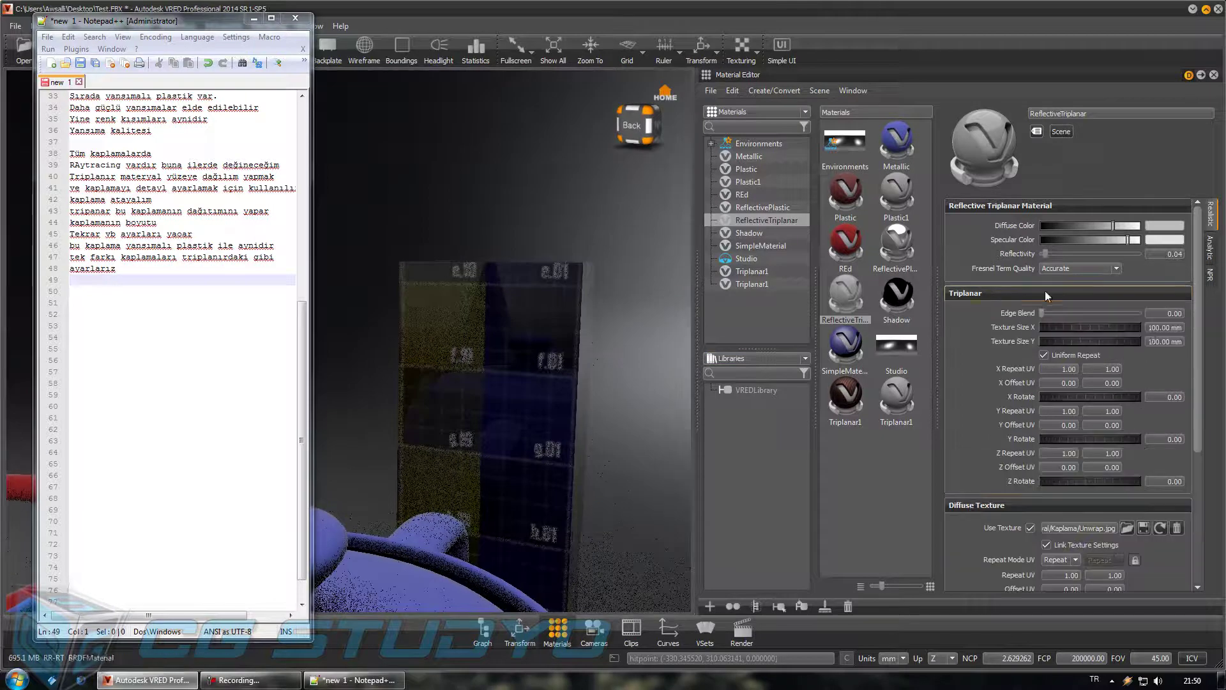
click(1163, 327)
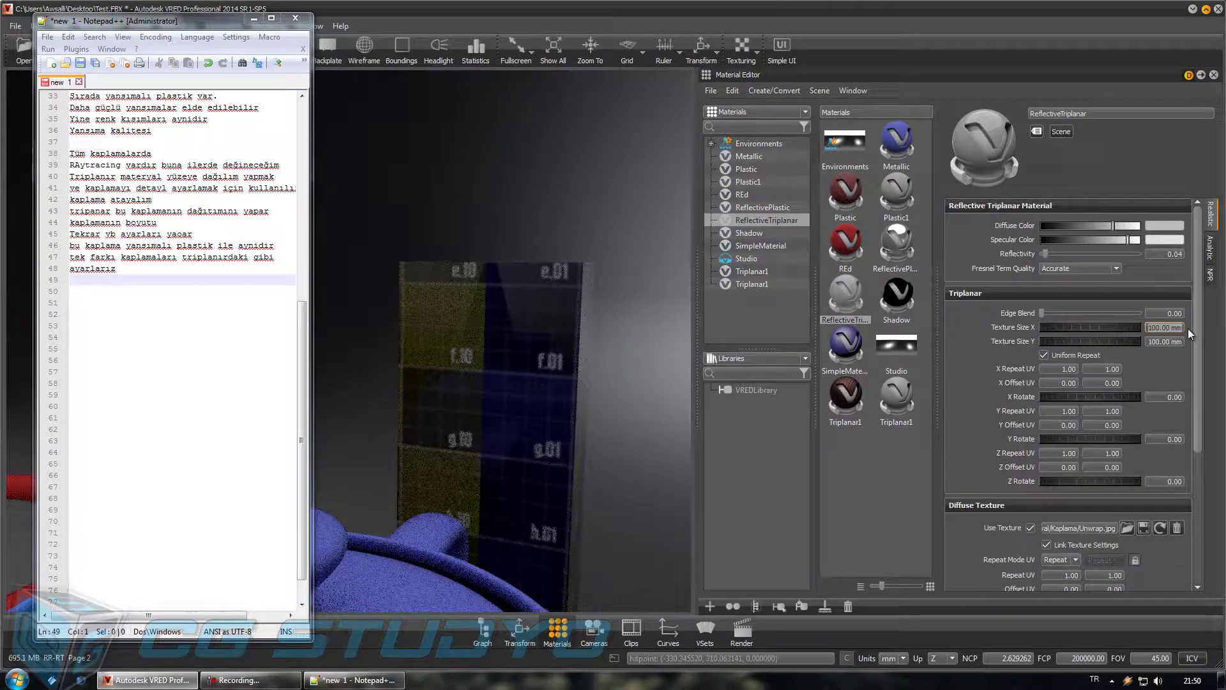
text(580)
key(Return)
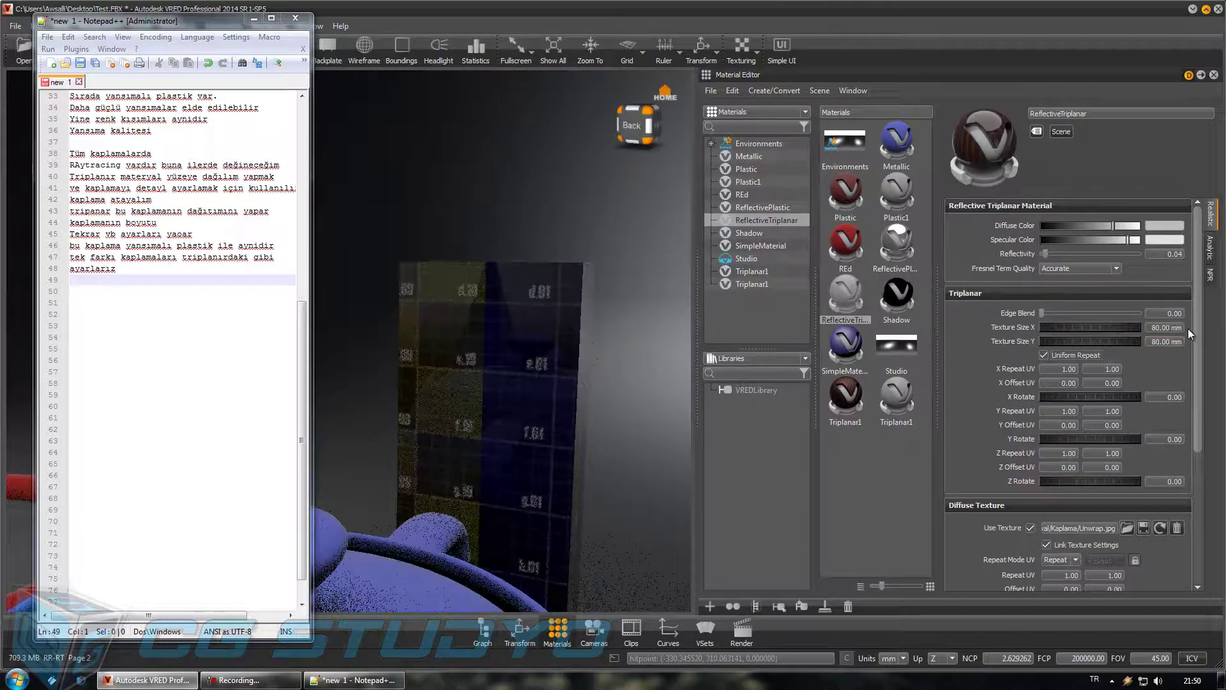
click(1147, 329)
text(50)
key(Return)
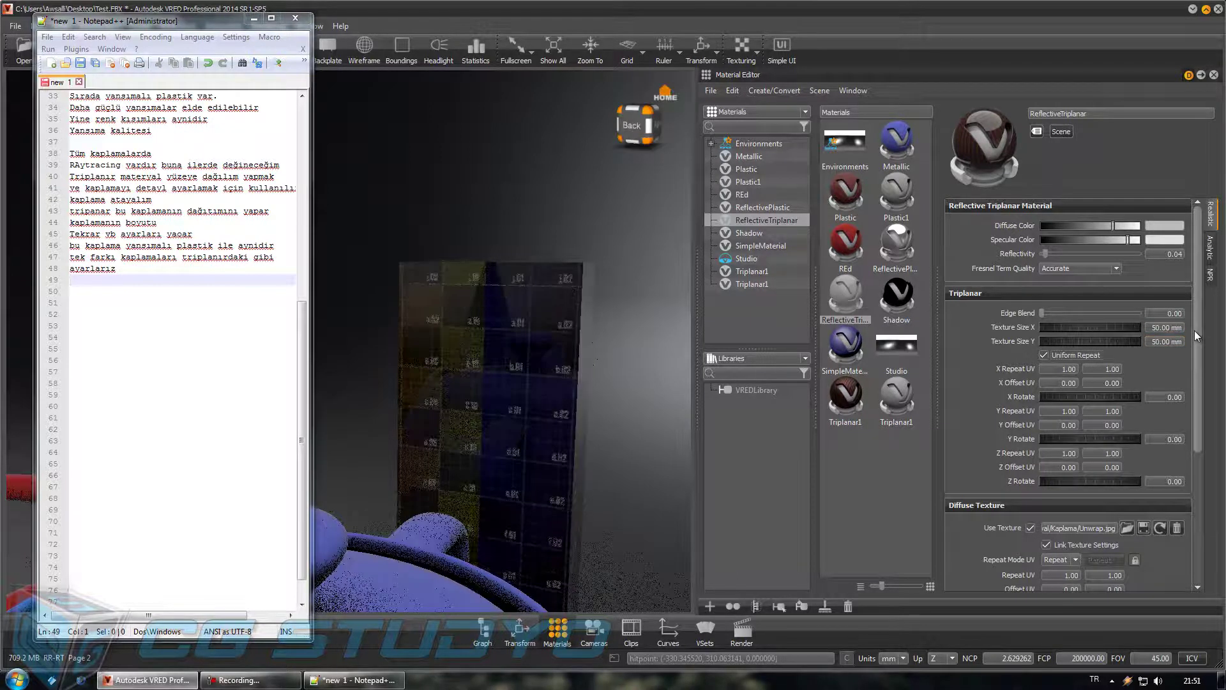
click(1064, 371)
text(2)
key(Return)
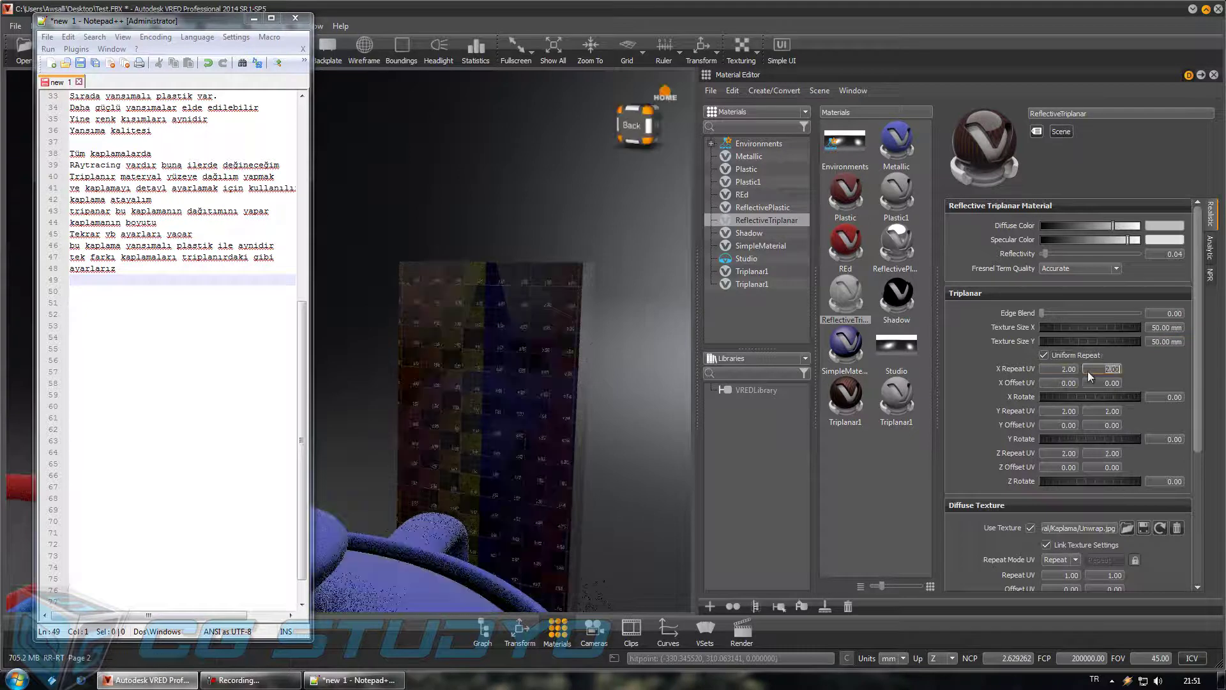
mouse_move(564, 408)
mouse_down()
mouse_move(438, 512)
mouse_move(521, 418)
mouse_up()
Step: Write 'hem yansımalı hemde kaplamalı' on line 49 of the notes
click(98, 281)
text(hem yansı)
text(malı hemde kaplamalı)
Step: Add the closing line 'Plastik materyaller bu kadar' as line 50 of the notes
key(Return)
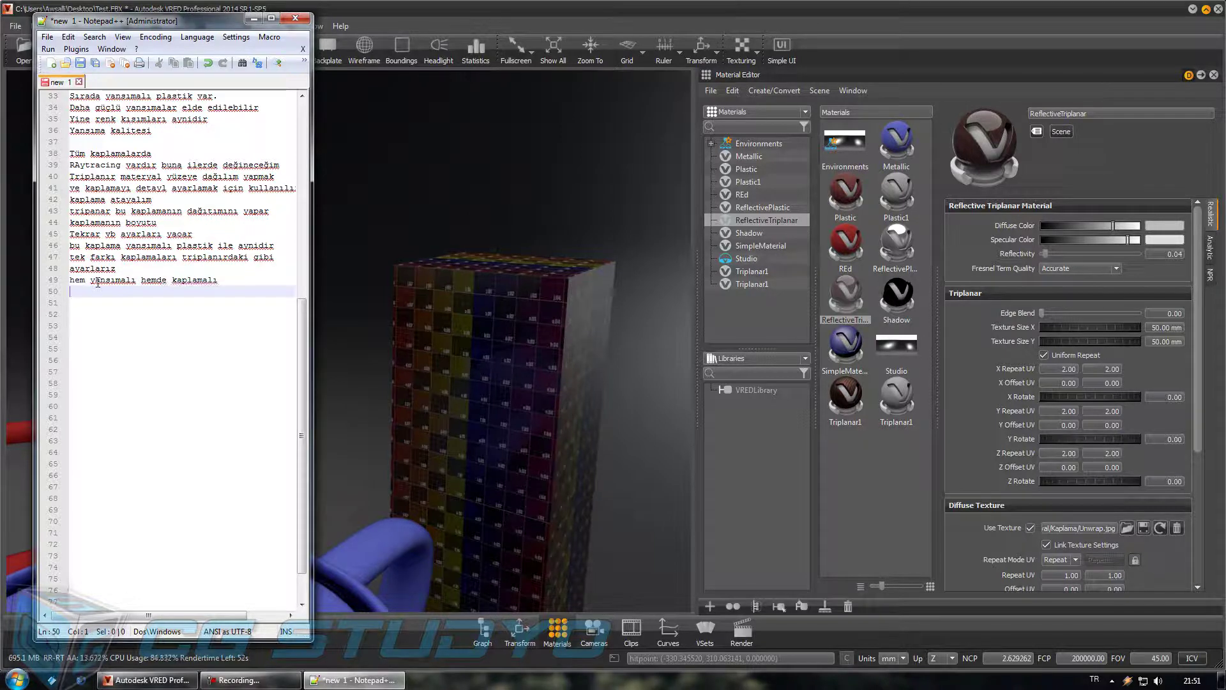
text(lastik materyaller )
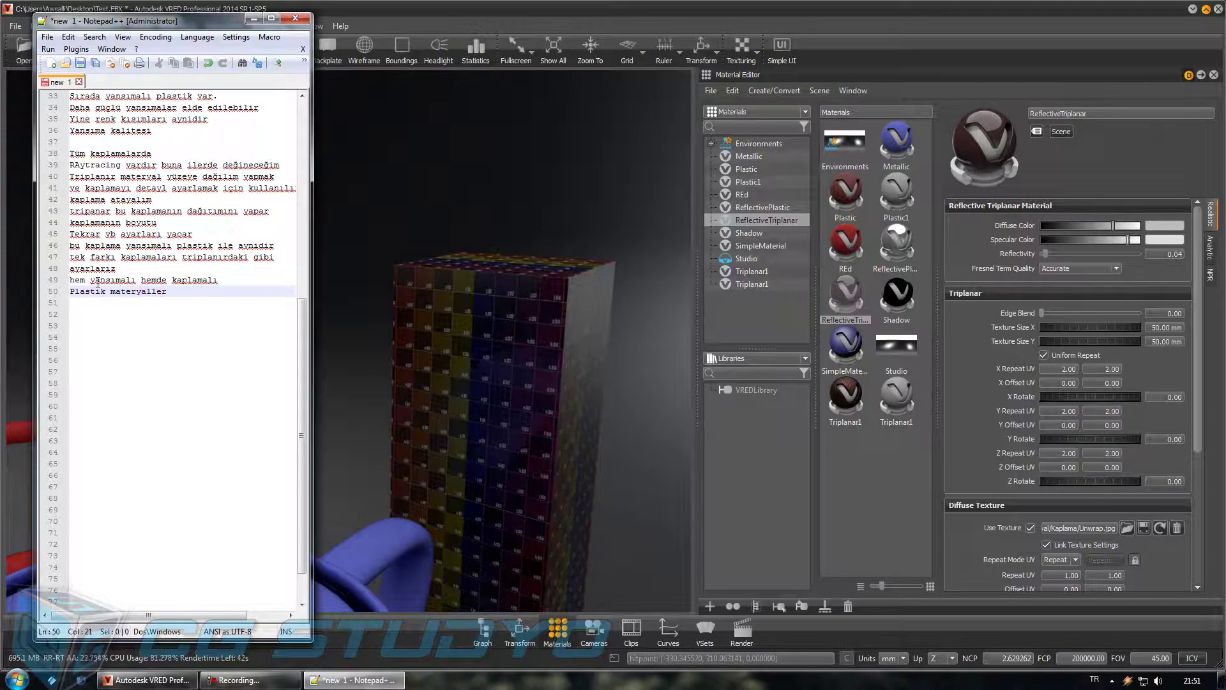
text(bu kadar)
key(Return)
click(252, 679)
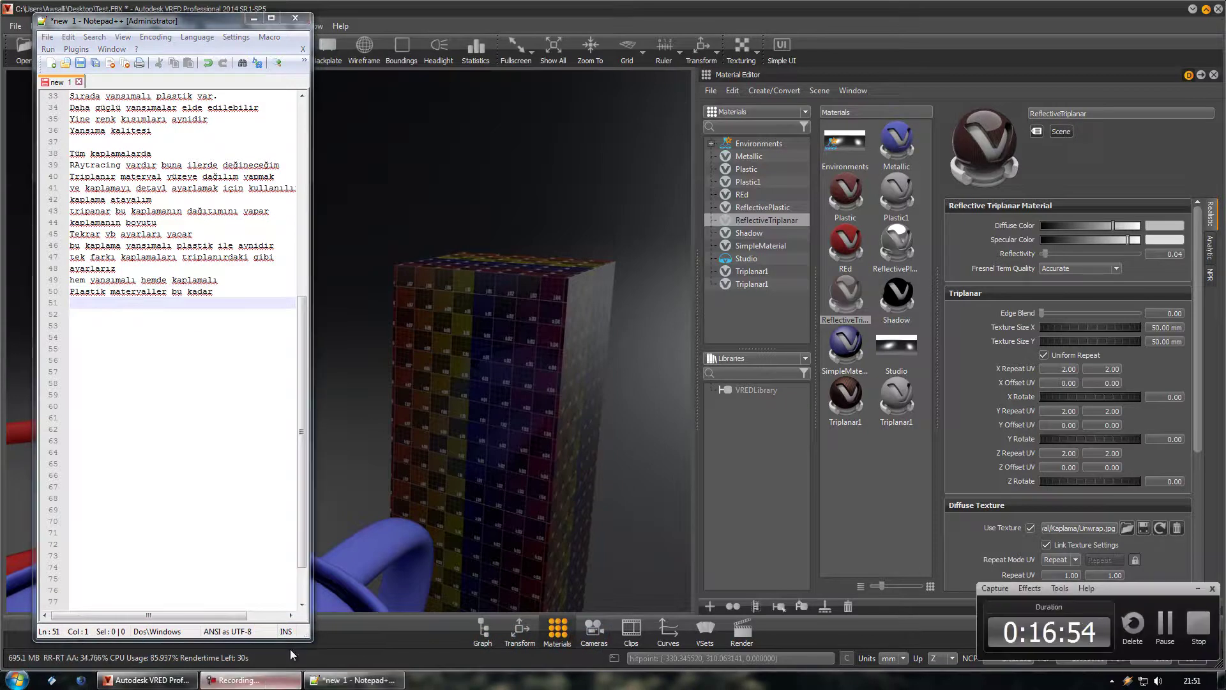